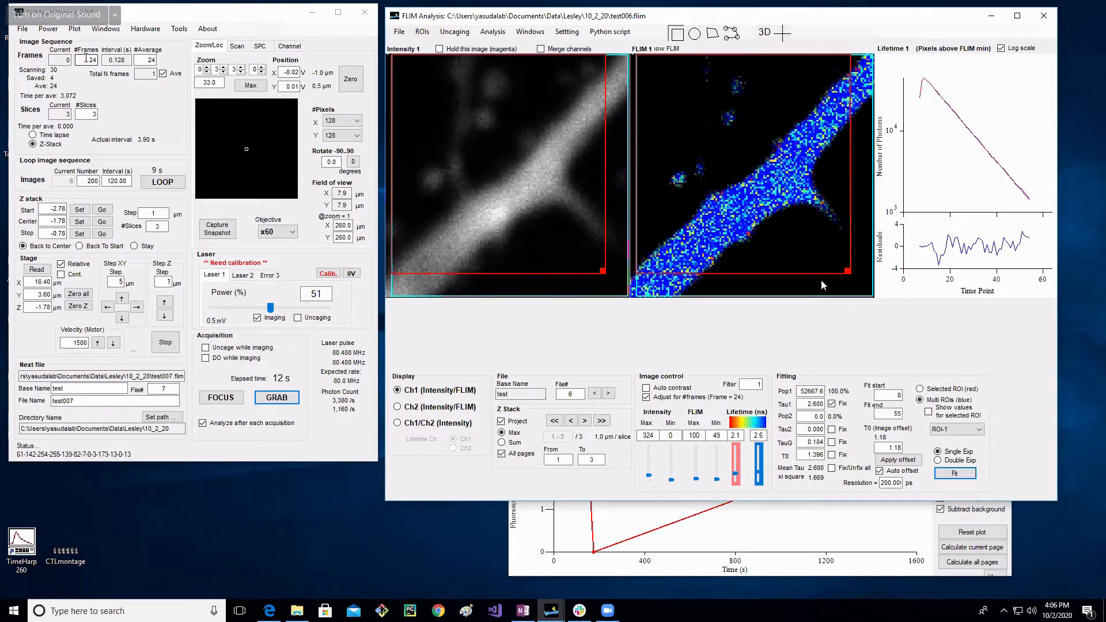
Step: Set the number of frames and the frame average to 1 and grab the three-slice Z stack
double_click(87, 59)
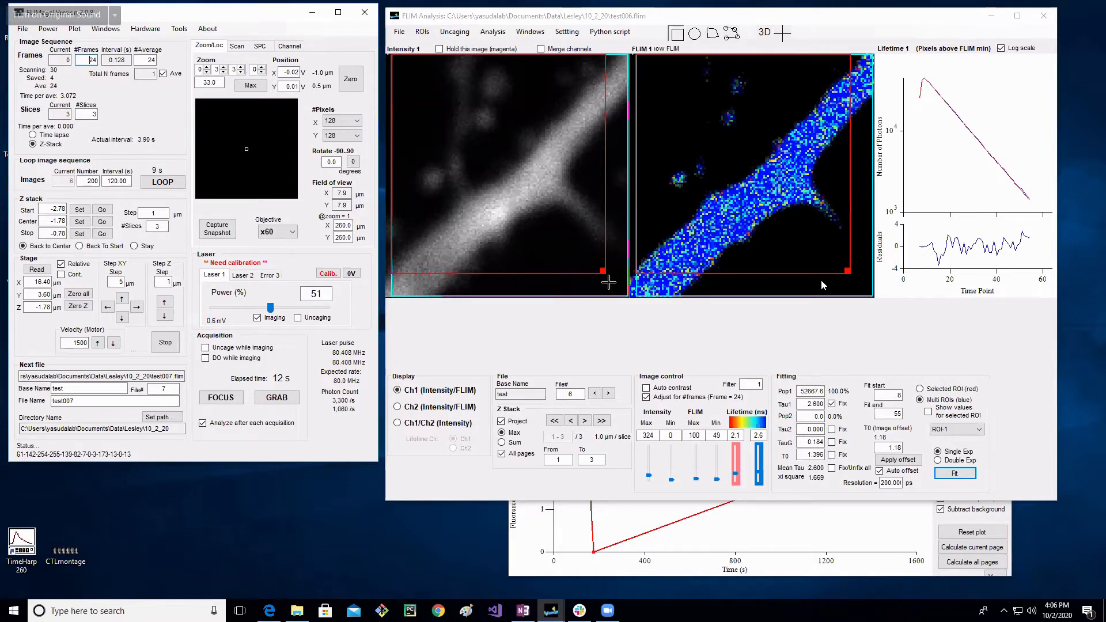
double_click(86, 60)
text(1)
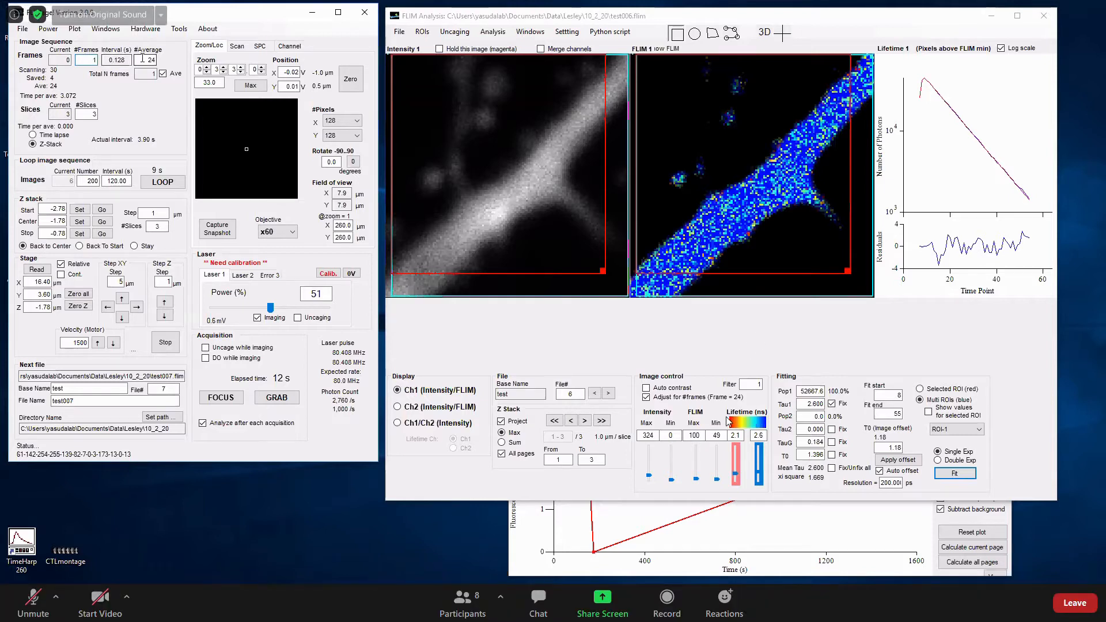
double_click(149, 59)
text(1)
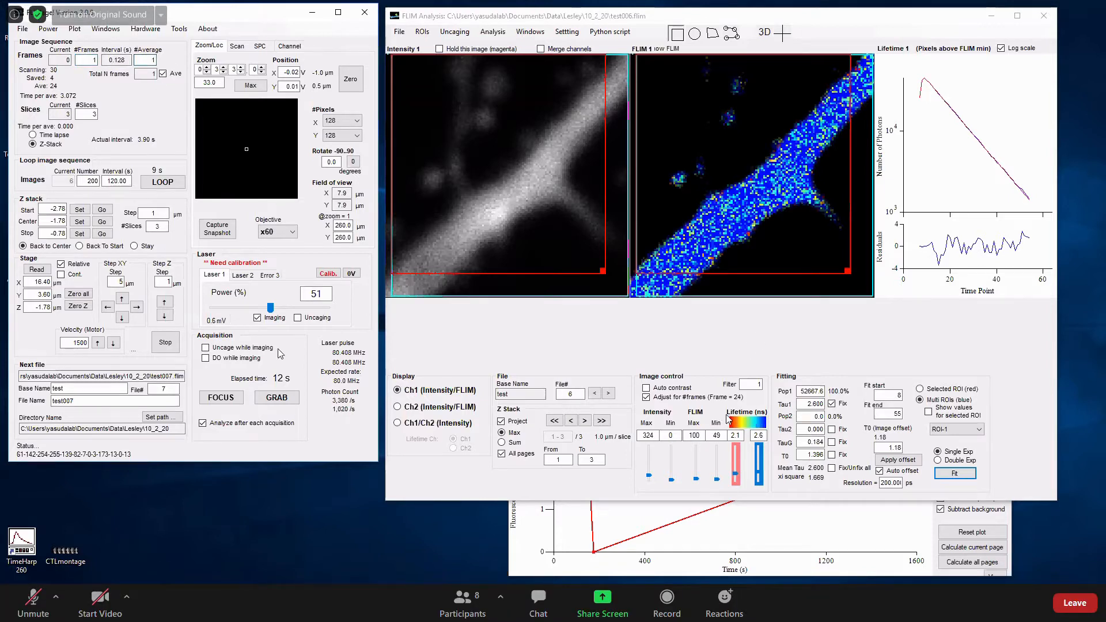
click(277, 398)
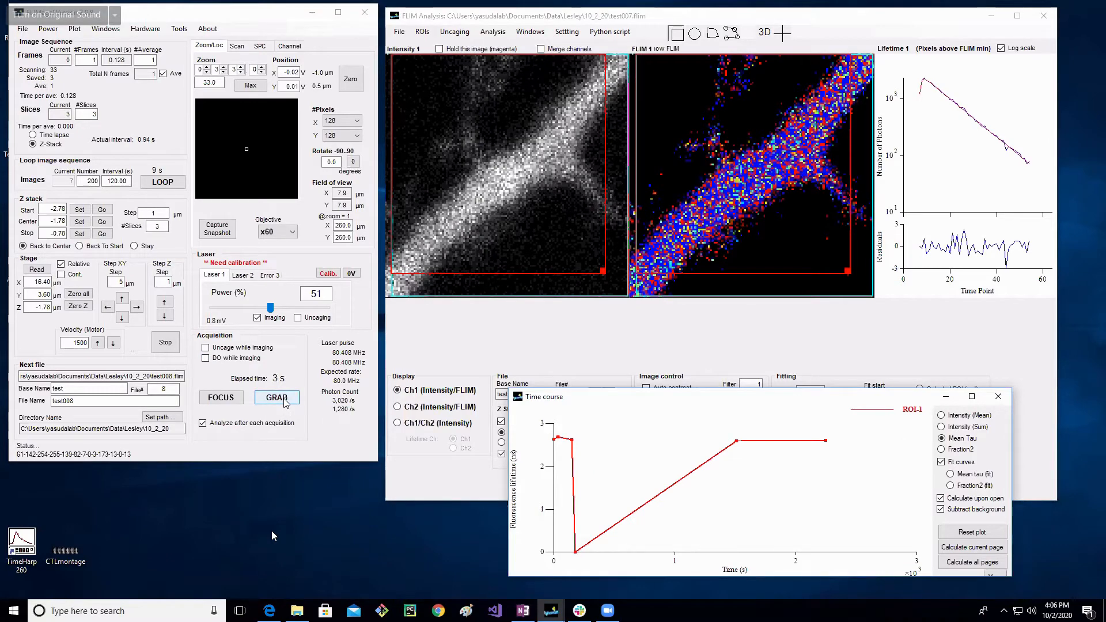
Step: Reduce both the image sequence and the Z stack to 1 slice and grab the image
drag(90, 114, 139, 110)
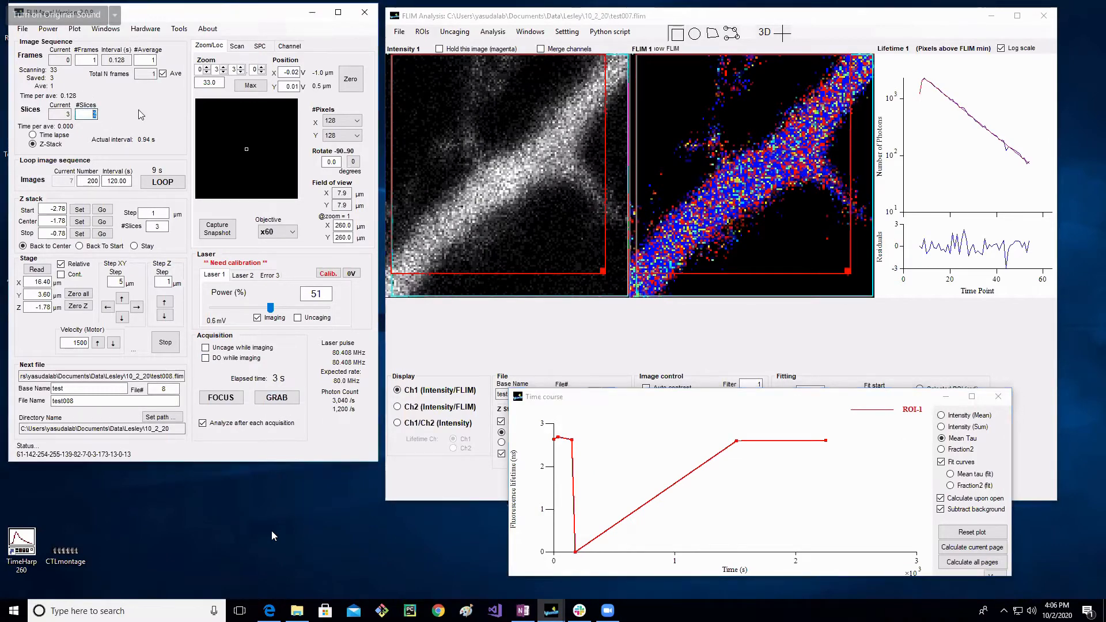
text(1)
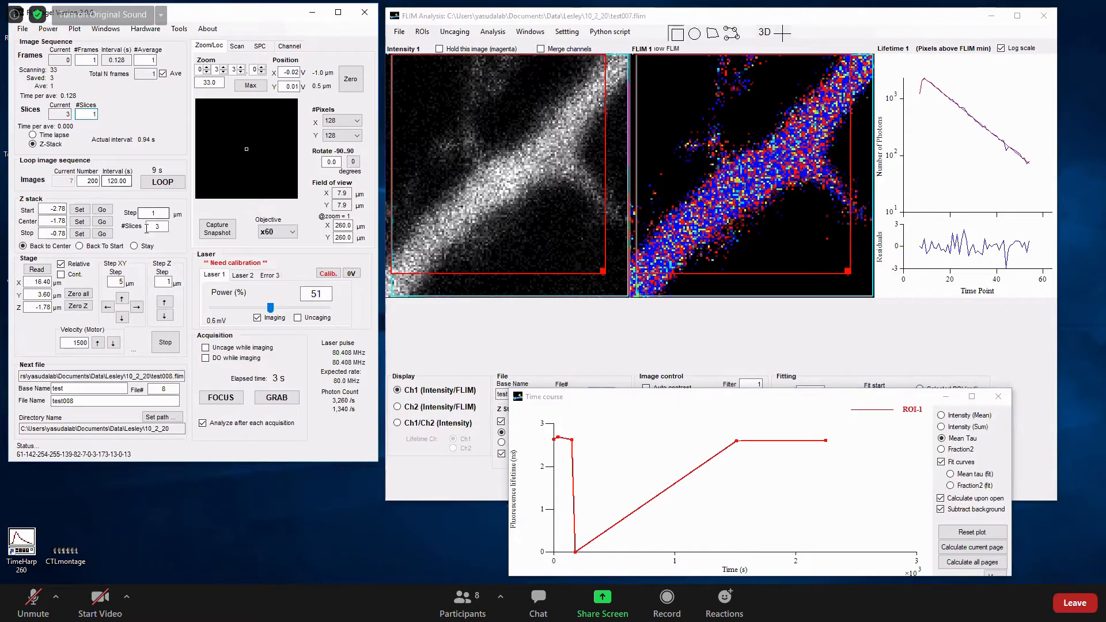
drag(147, 228, 196, 225)
text(1)
click(277, 398)
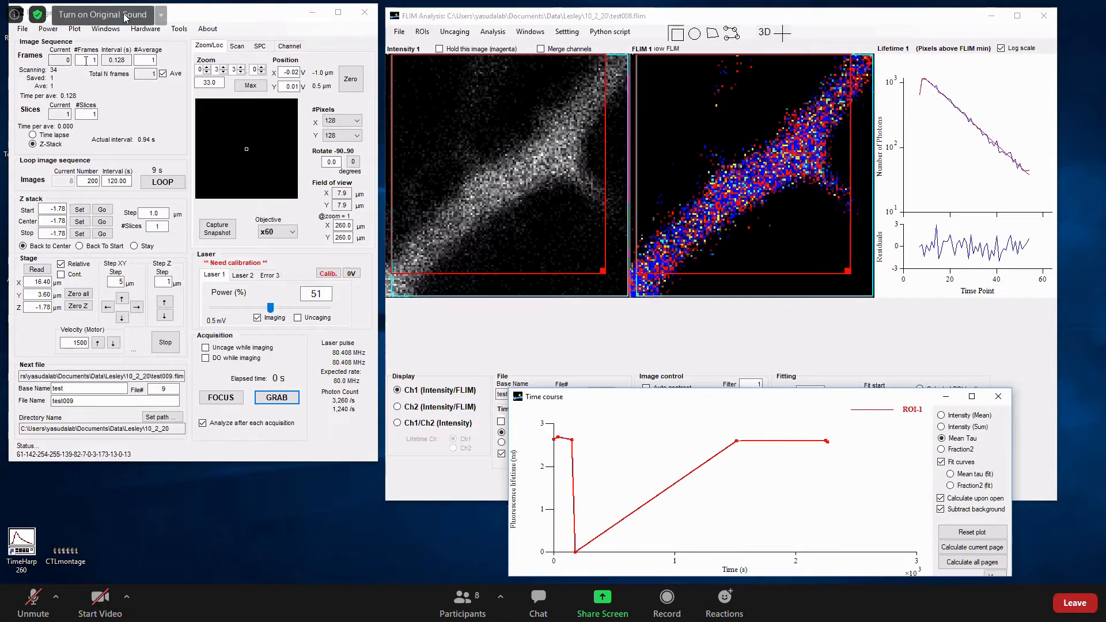
Step: Set the number of frames and the frame average to 12 and grab the single-slice image
drag(89, 60, 103, 61)
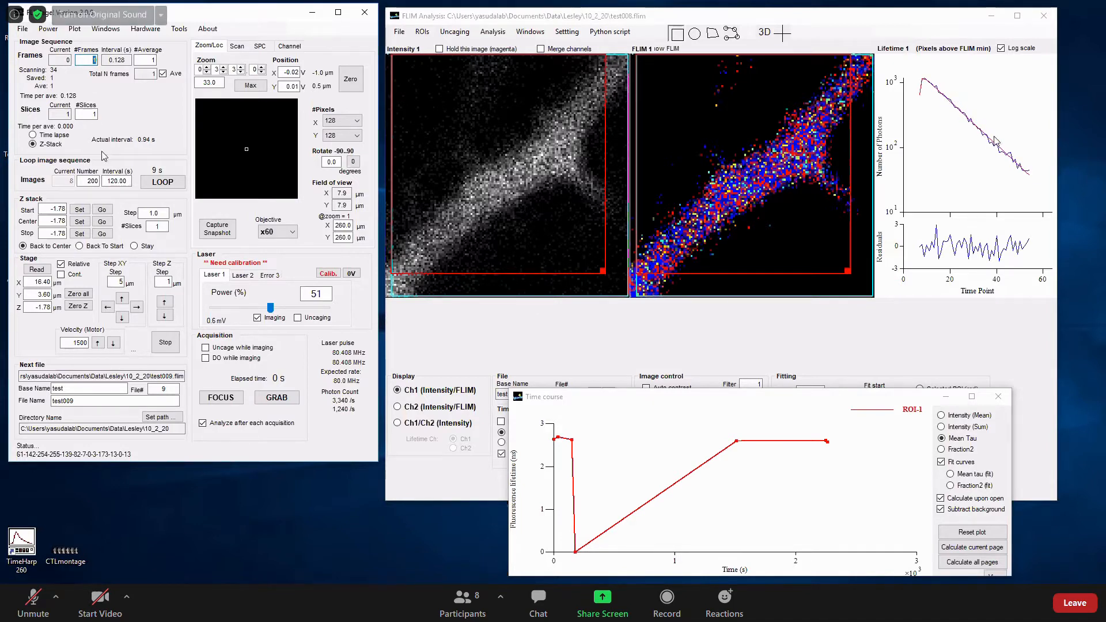
click(120, 13)
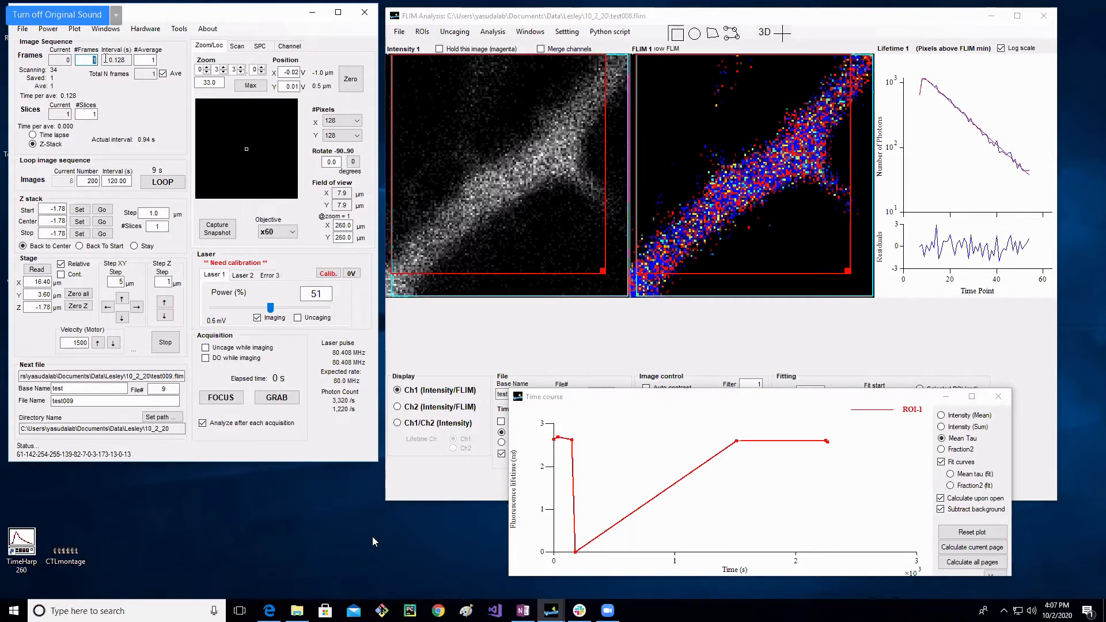
click(146, 60)
text(2)
click(271, 397)
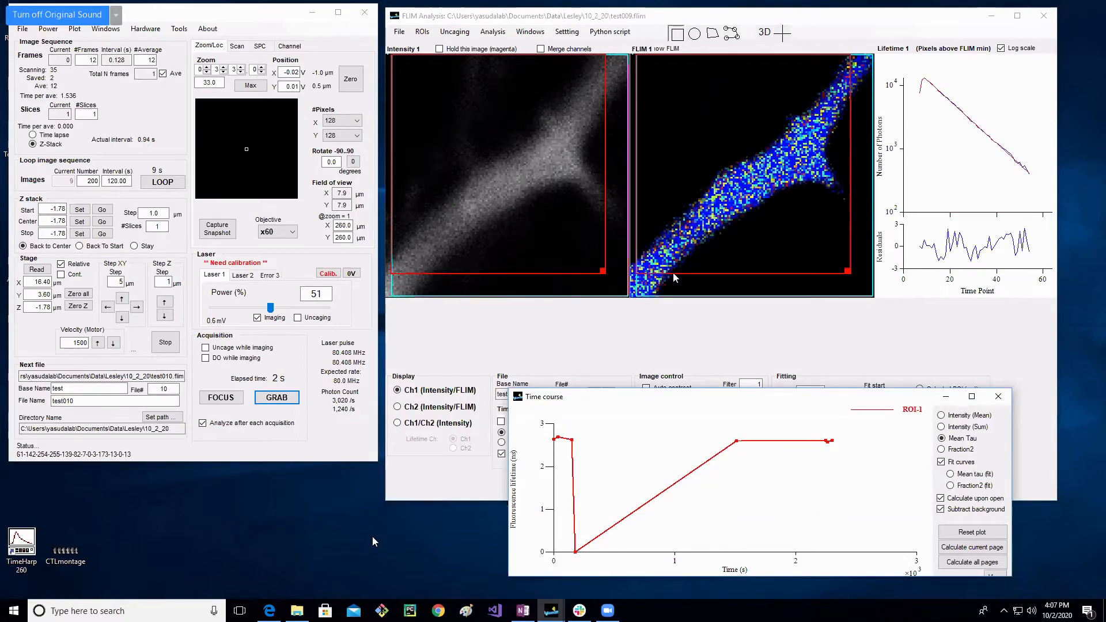
Step: Extend the red ROI over the full image and compare the images and lifetime curves of files 8 and 9
click(602, 269)
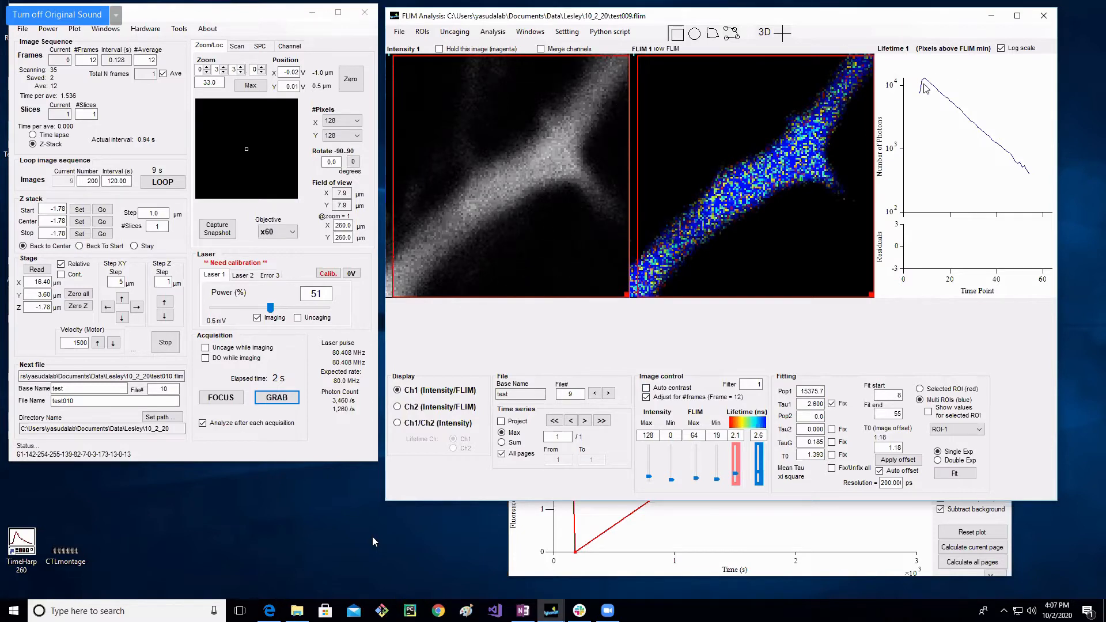
click(595, 393)
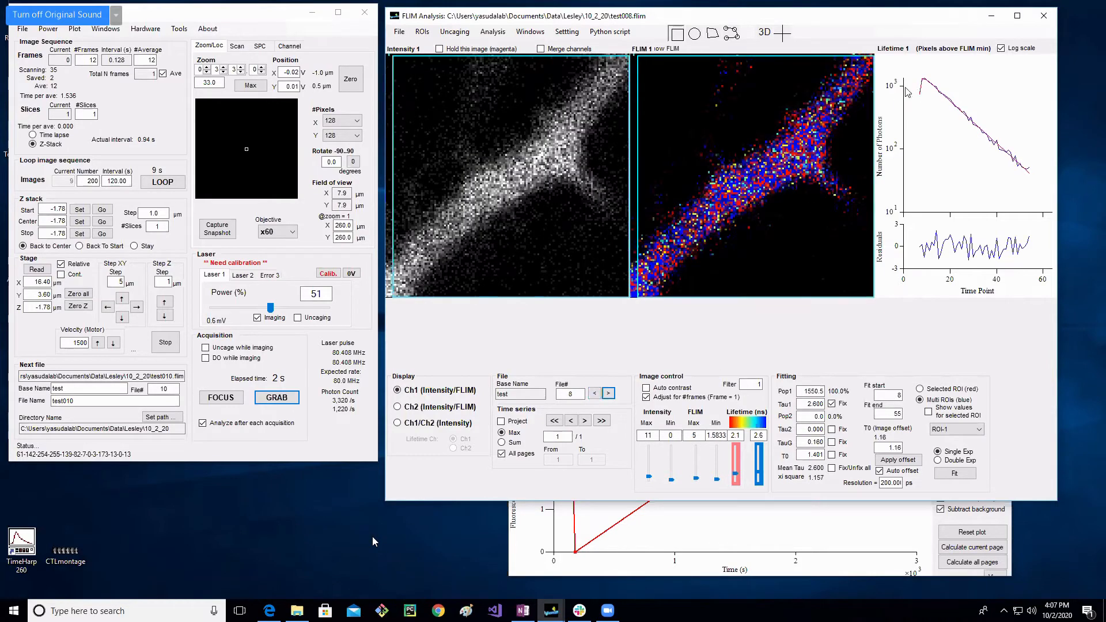
click(609, 393)
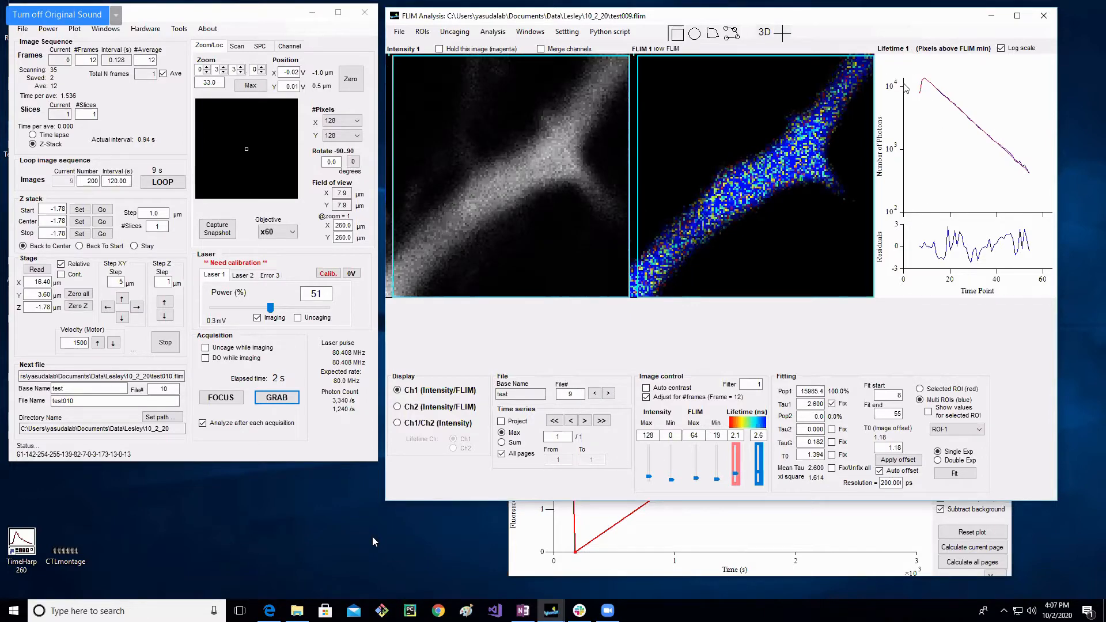
click(595, 393)
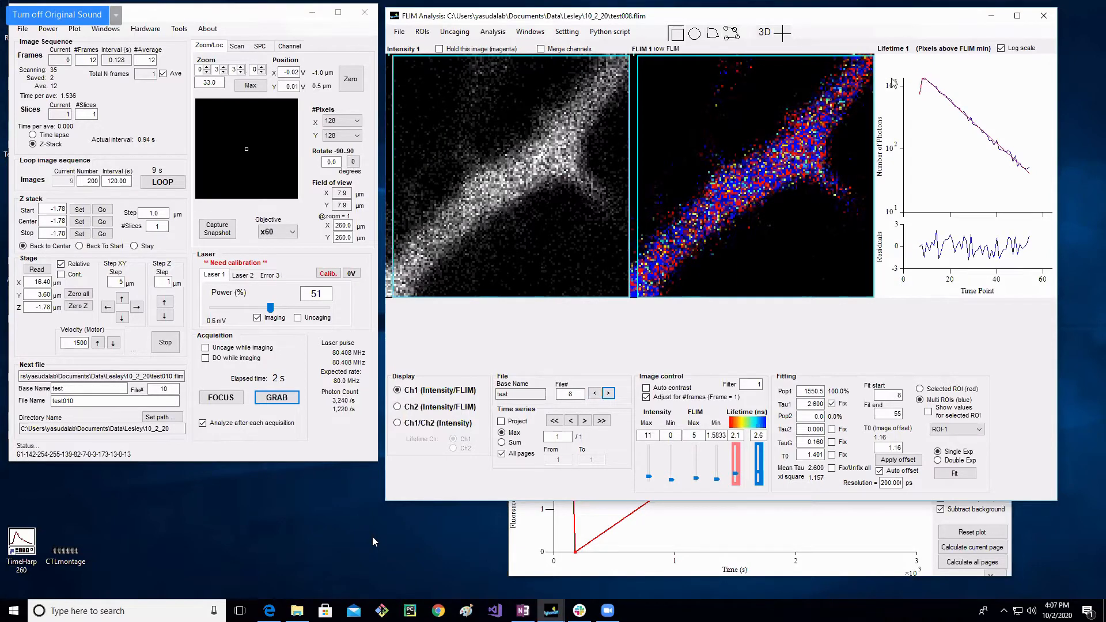
click(609, 394)
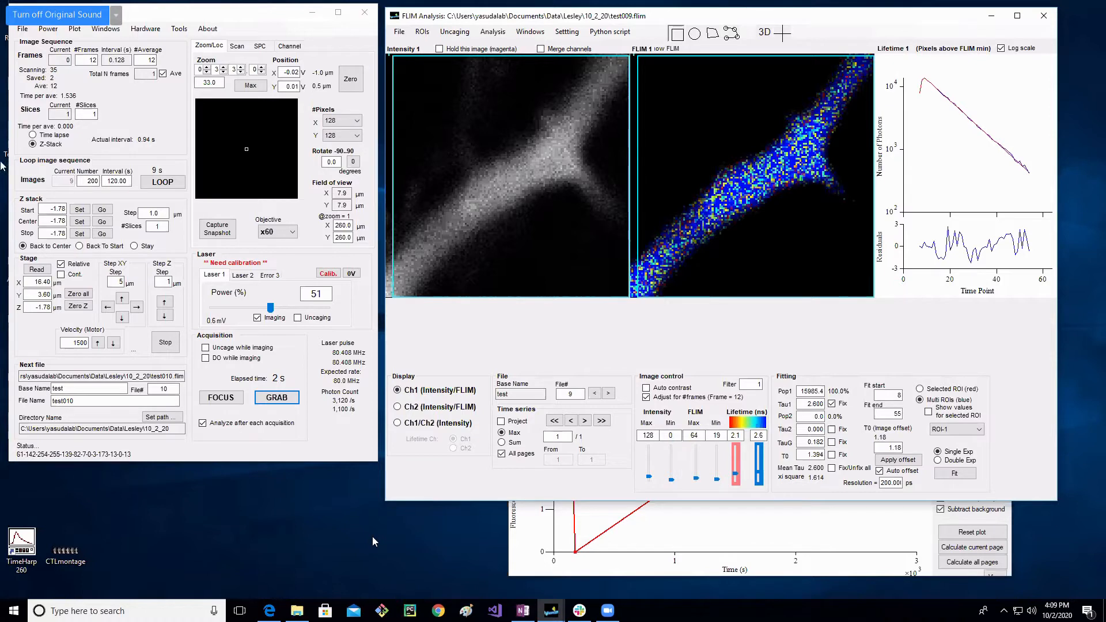
Step: Set the Z stack to 3 slices and run live focus scanning on the dendrite
double_click(157, 226)
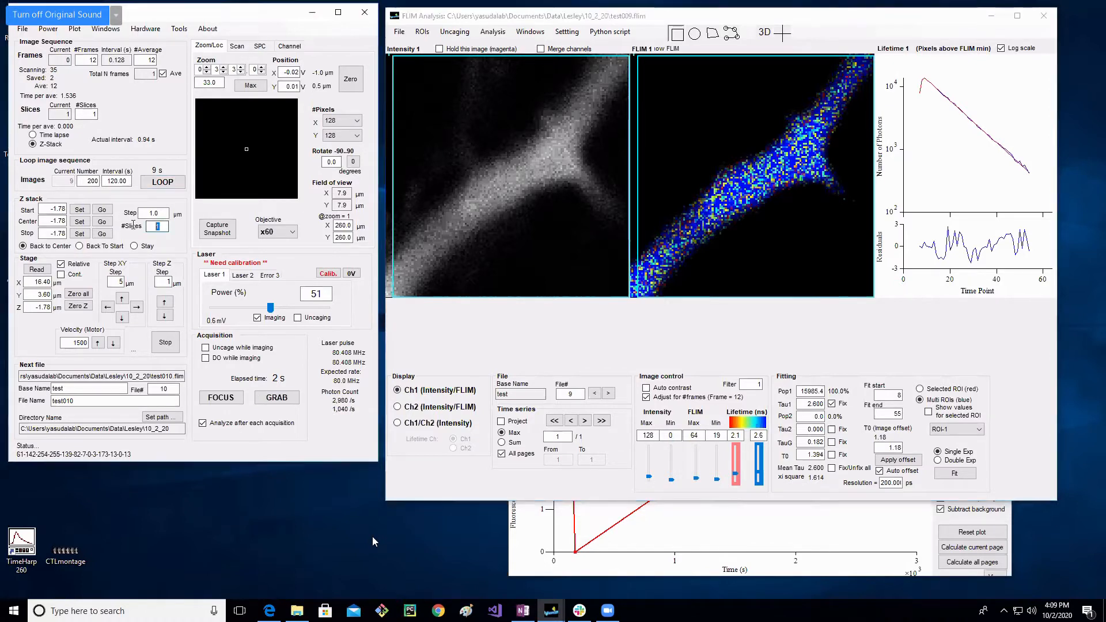
text(3)
key(Return)
click(220, 399)
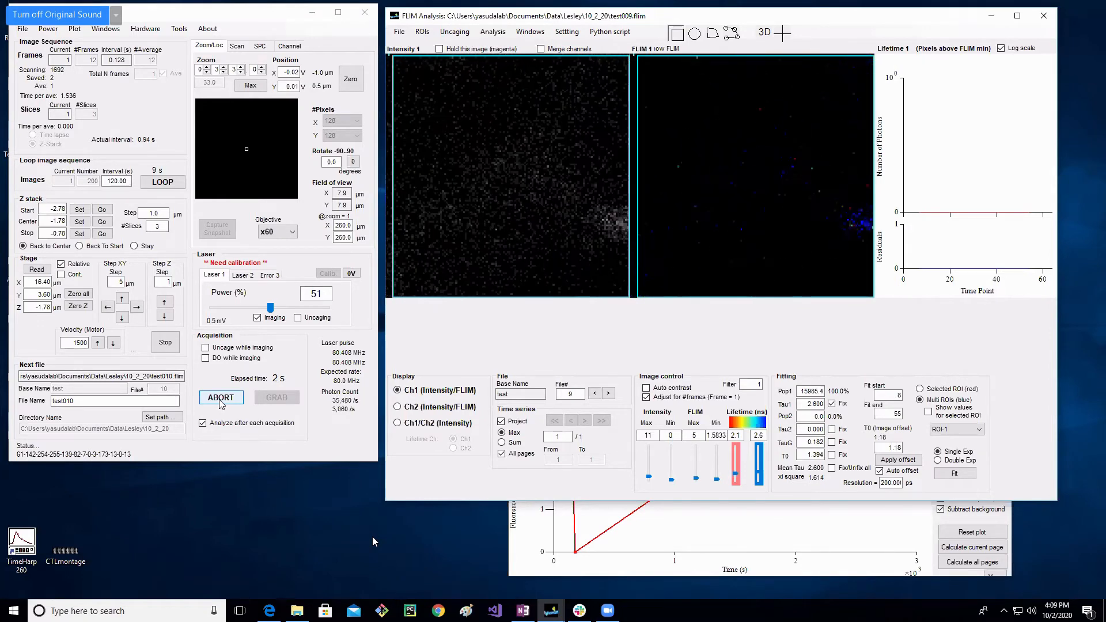
click(166, 235)
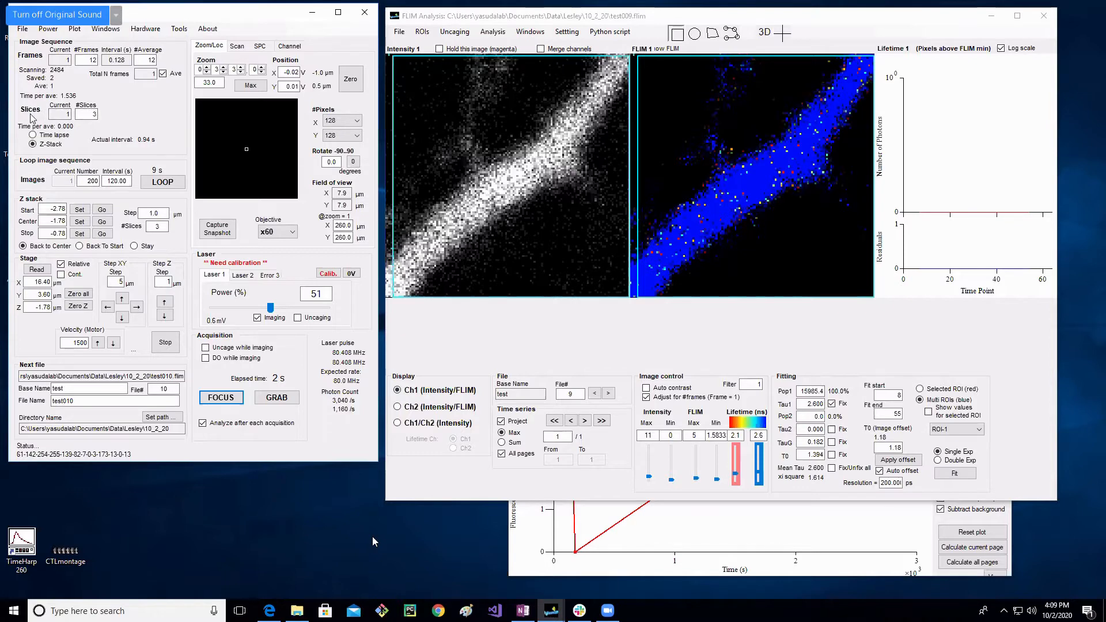
Step: Check the slice, Z-stack mode and step settings, and grab a three-slice stack with a 1.0 µm step
double_click(89, 114)
click(46, 147)
drag(161, 213, 133, 216)
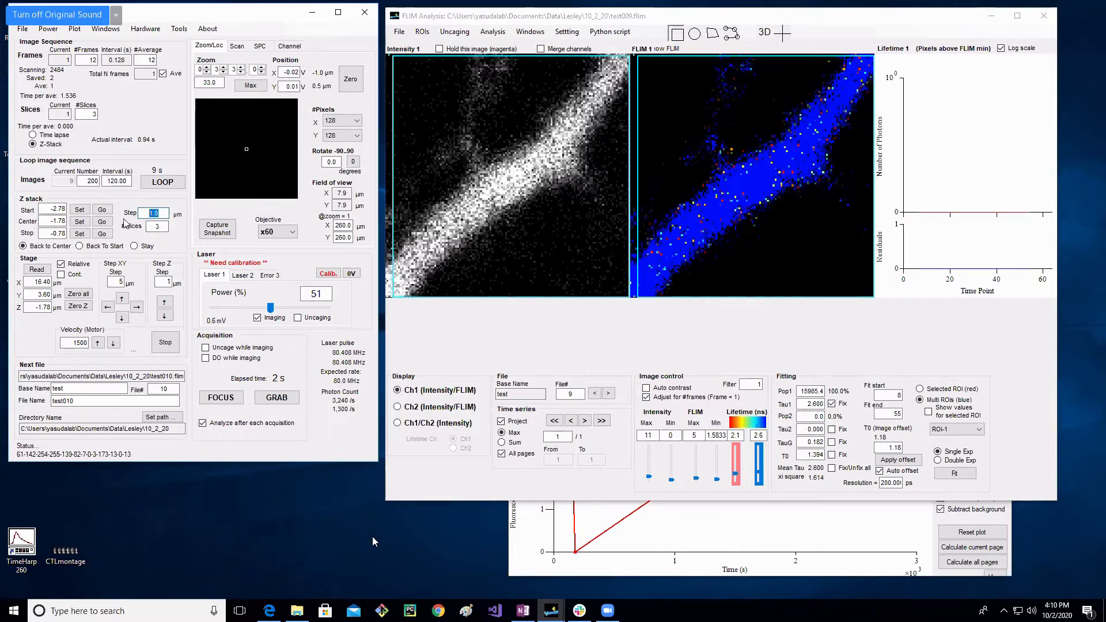
click(165, 226)
click(276, 398)
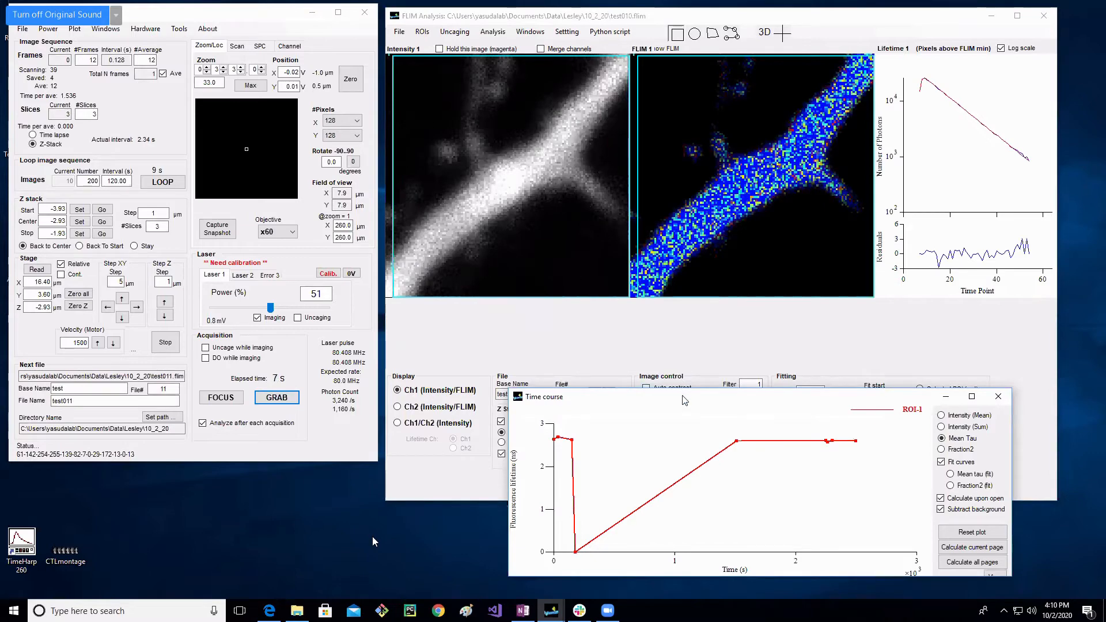
Step: Move the Time course window clear of the analysis controls and view the Z stack slice by slice without projection
drag(683, 396, 684, 560)
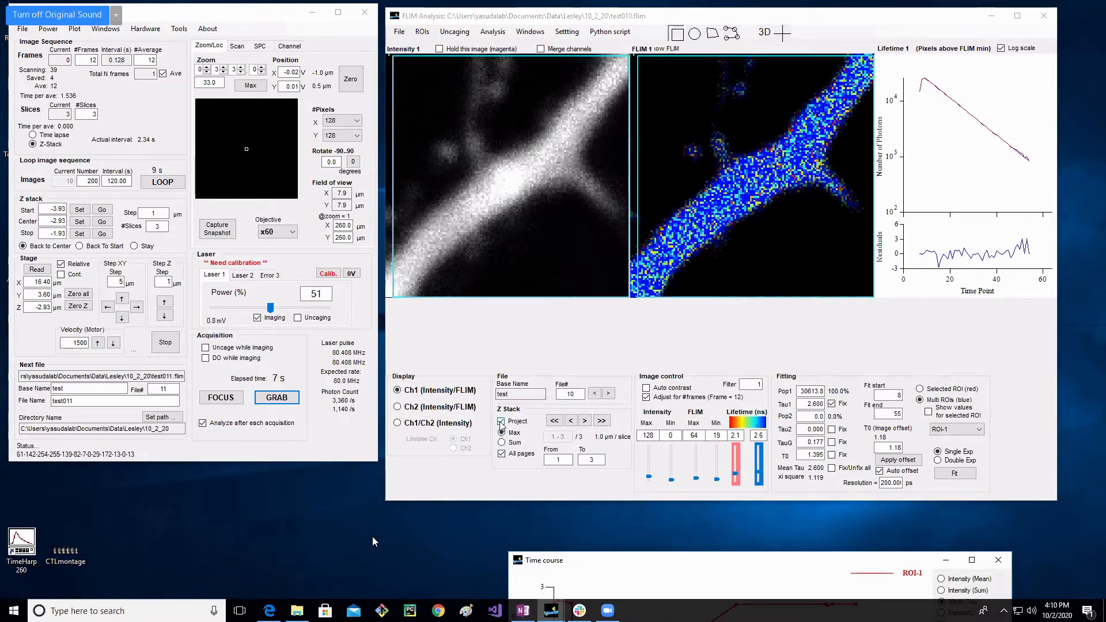
click(502, 422)
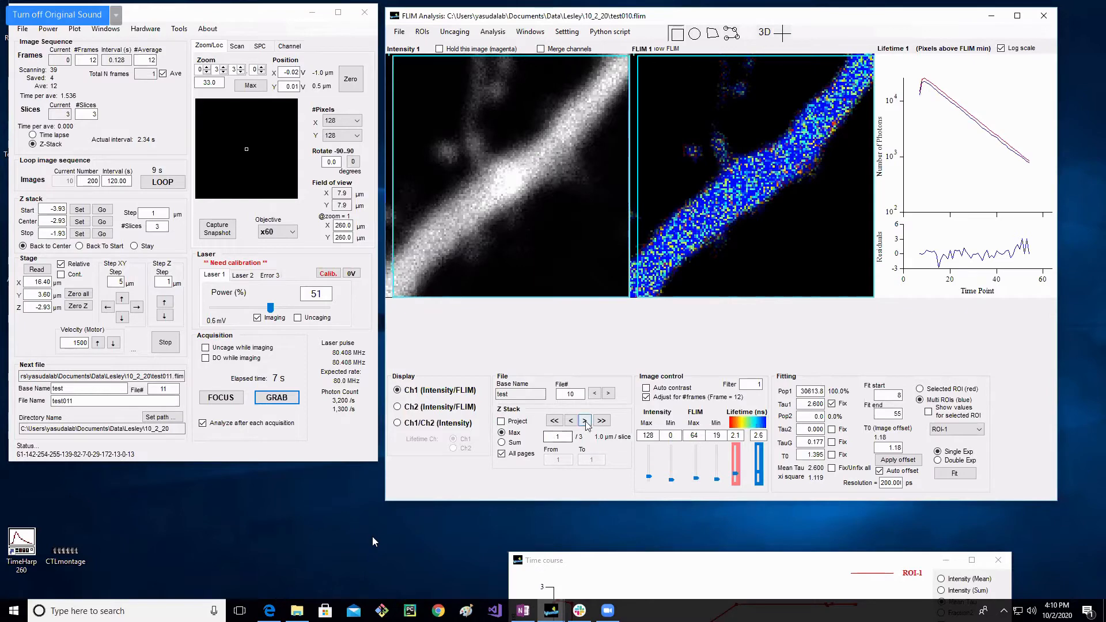
click(585, 421)
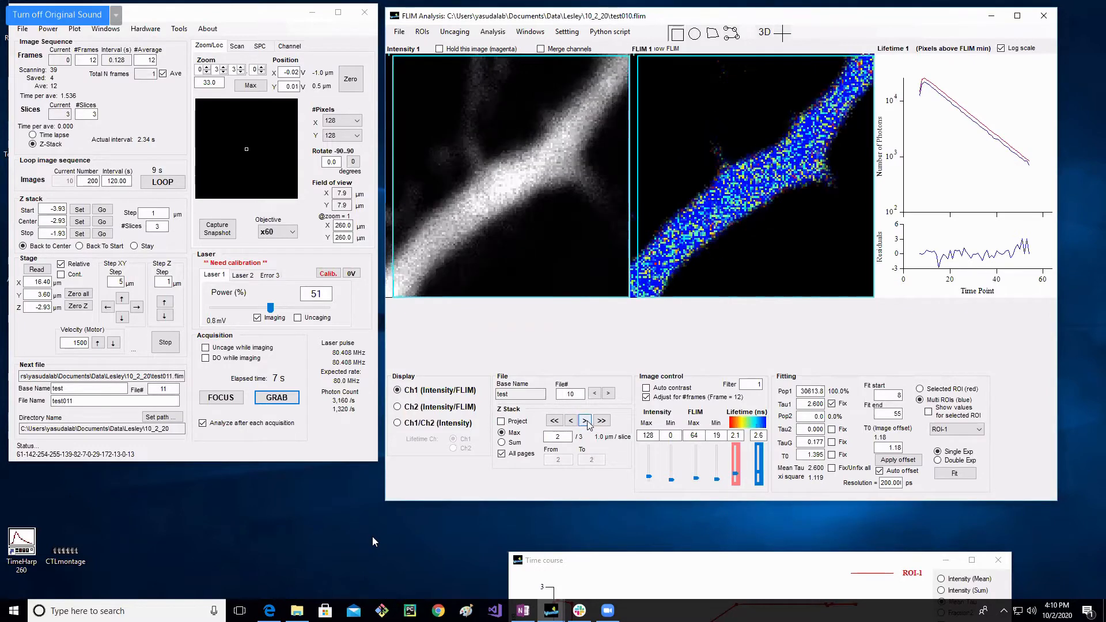
click(587, 423)
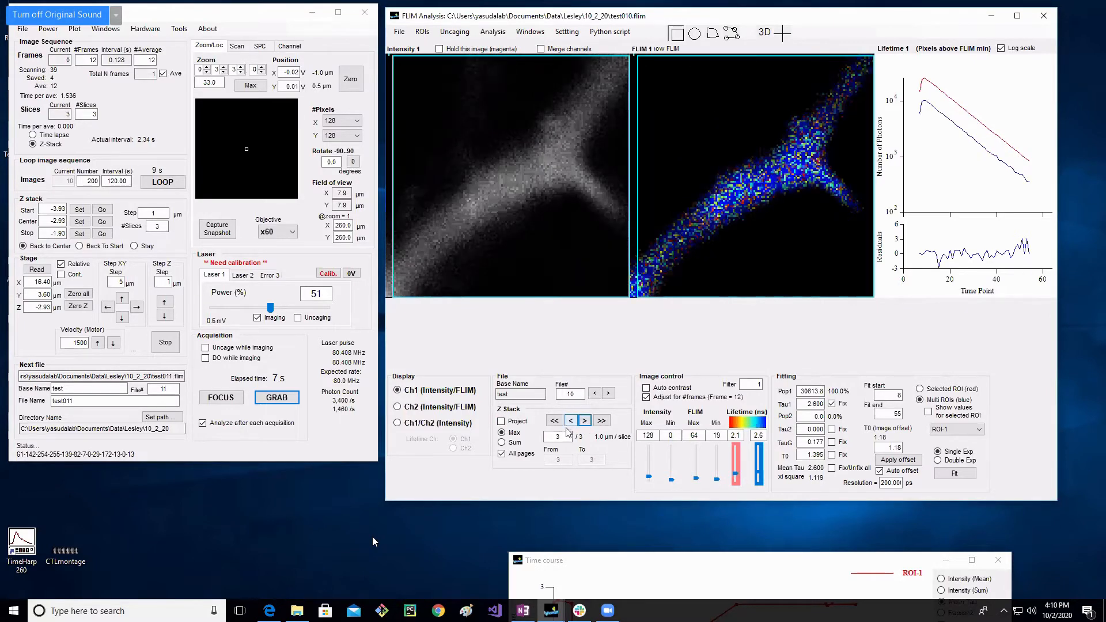
click(571, 421)
click(571, 421)
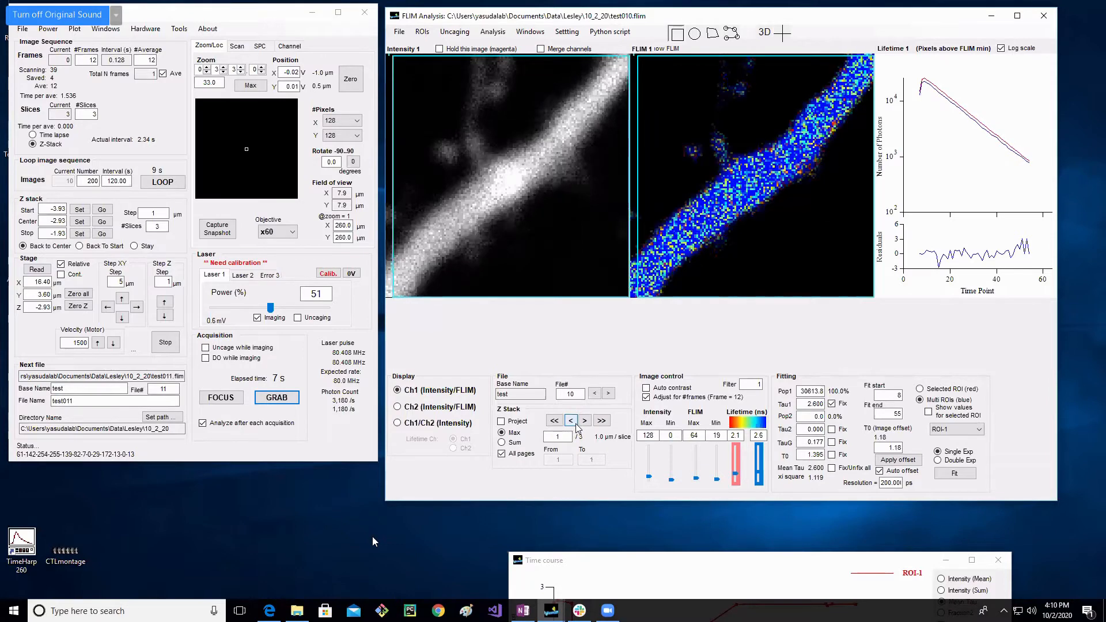
click(586, 421)
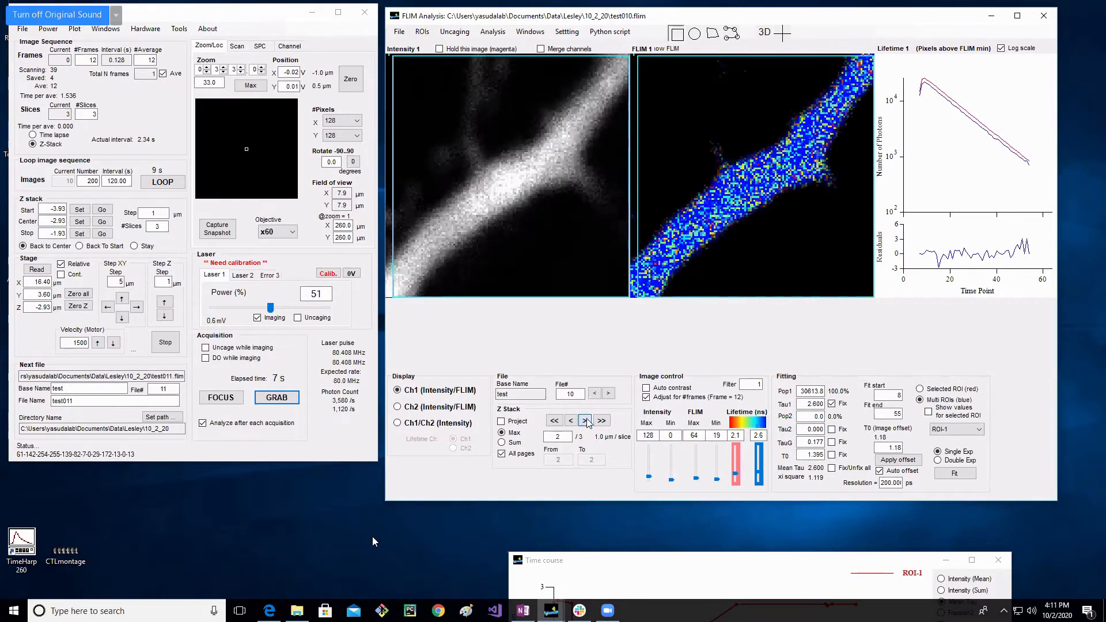
click(572, 422)
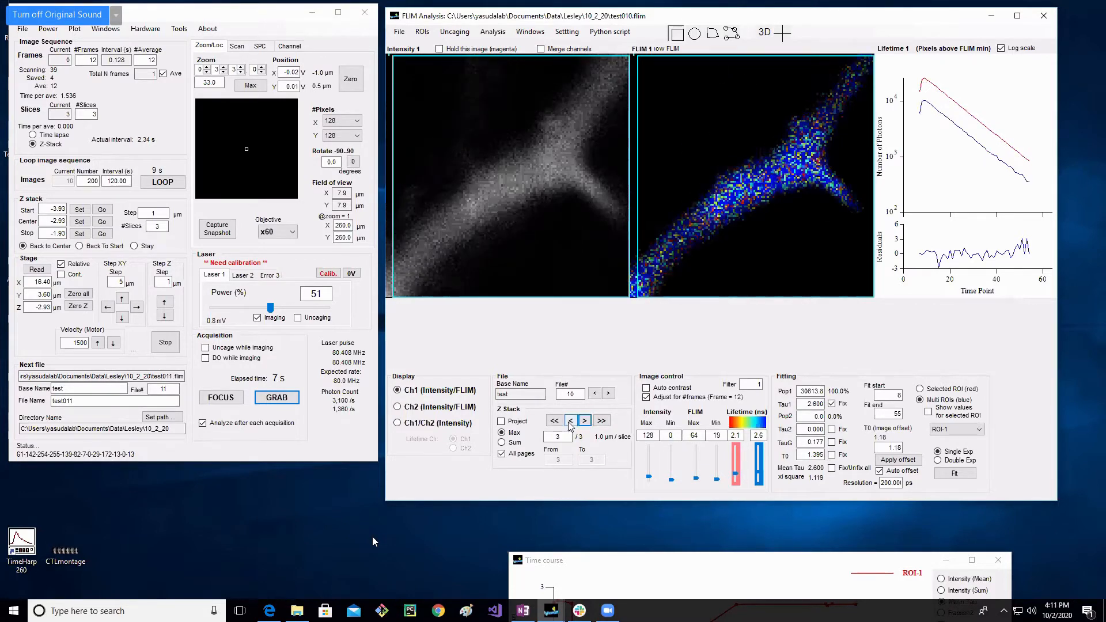
click(517, 422)
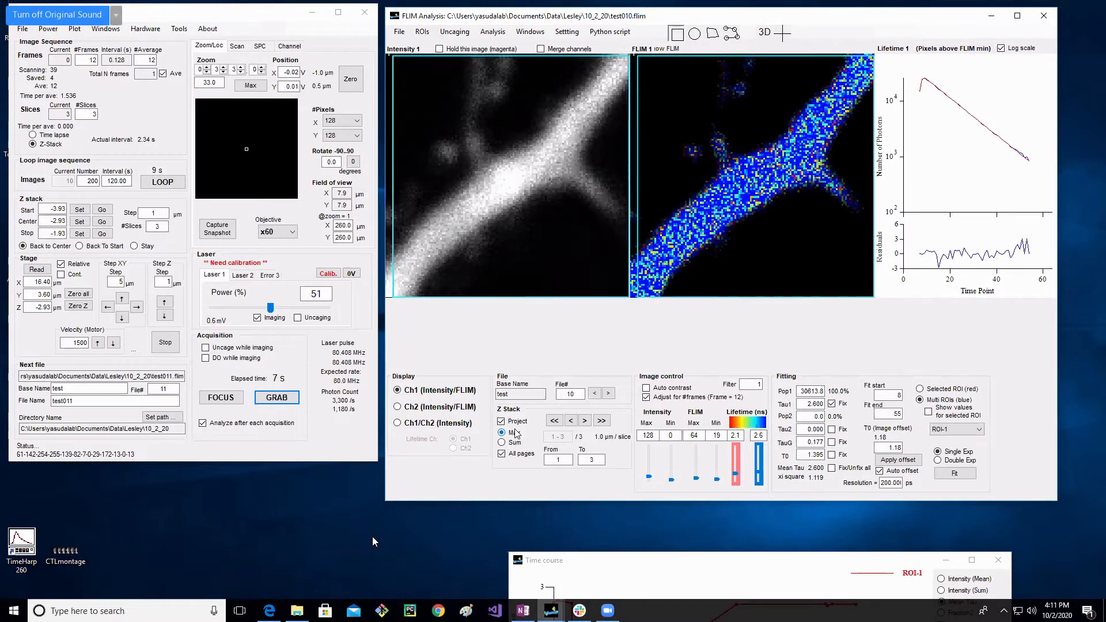
Step: Compare the maximum projection with the individual Z slices once more, finishing with the projection turned on
click(517, 424)
click(517, 424)
click(585, 422)
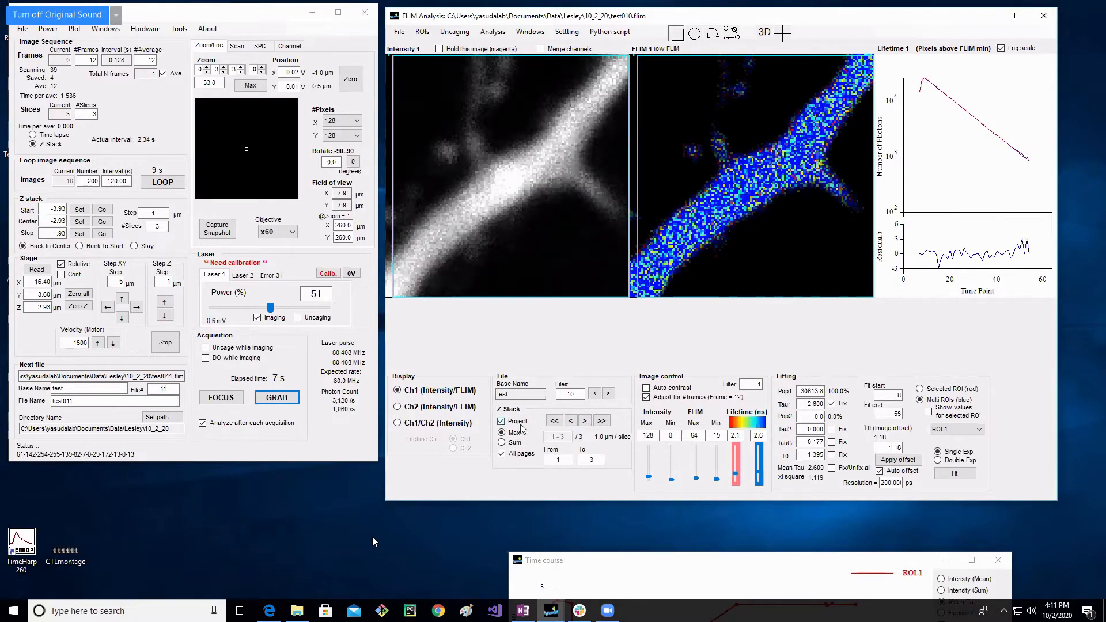
click(588, 422)
click(588, 423)
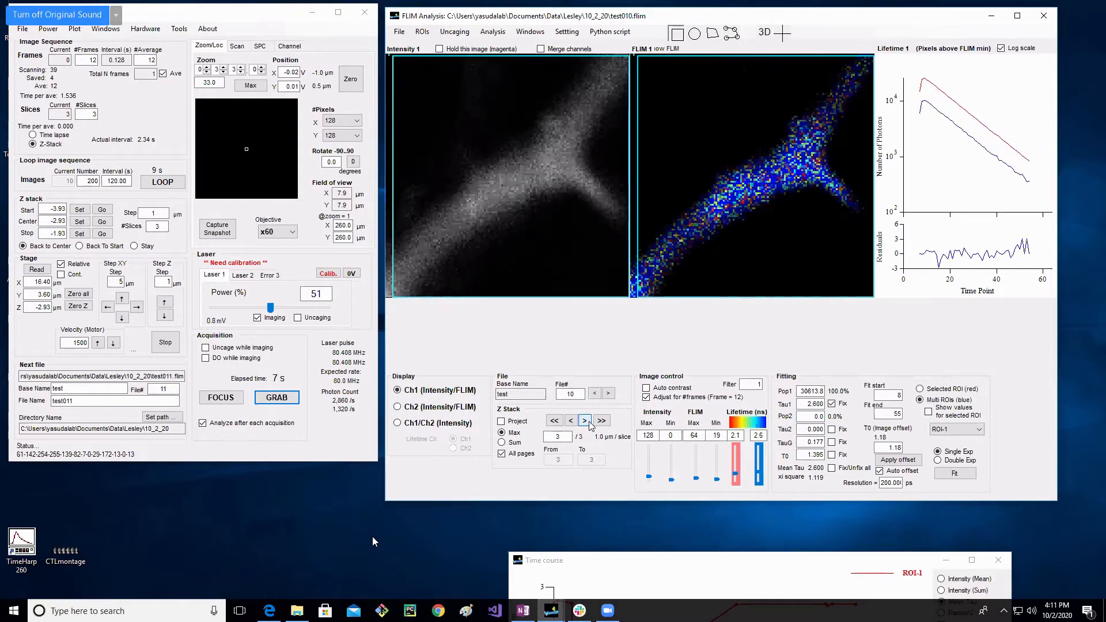
click(574, 421)
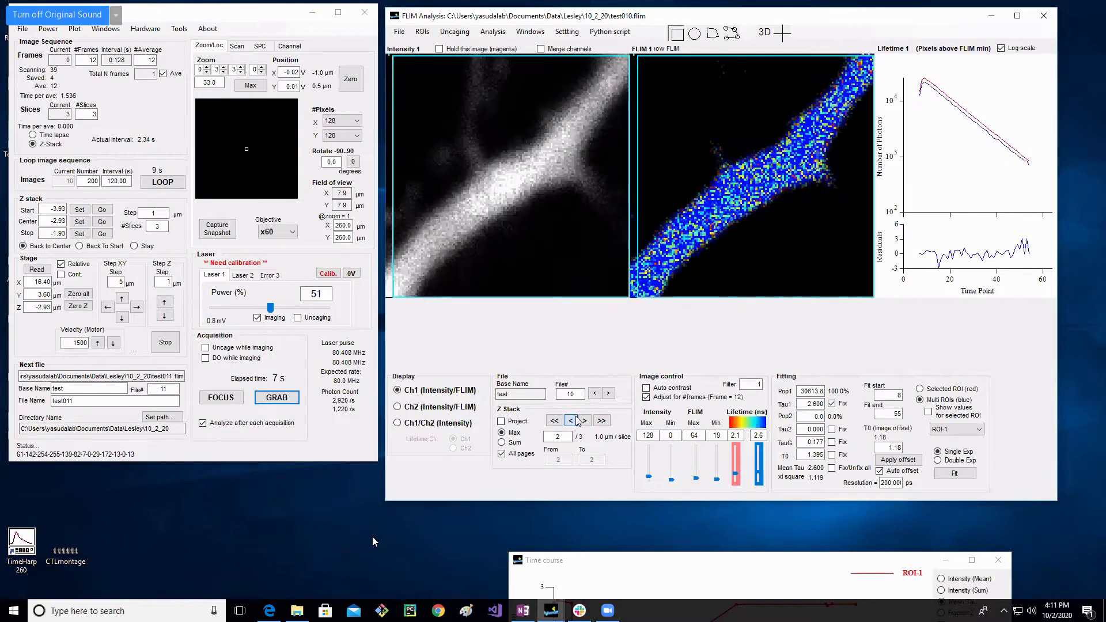
click(572, 420)
click(501, 421)
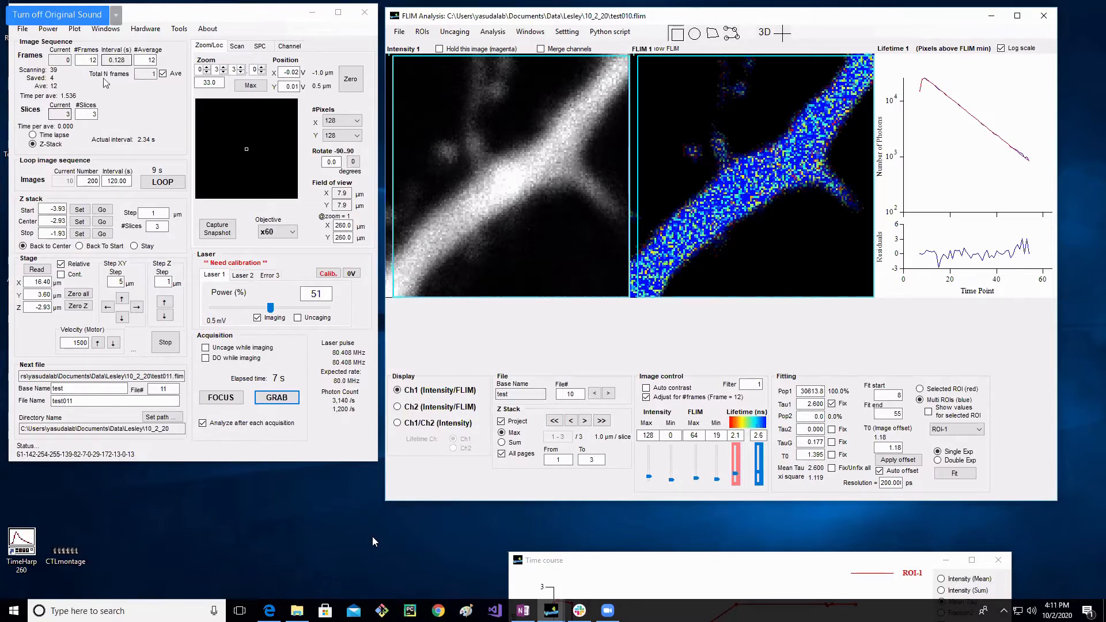
Step: Switch the slice acquisition from Z-stack to time lapse and set the number of slices to 10
click(70, 137)
click(91, 113)
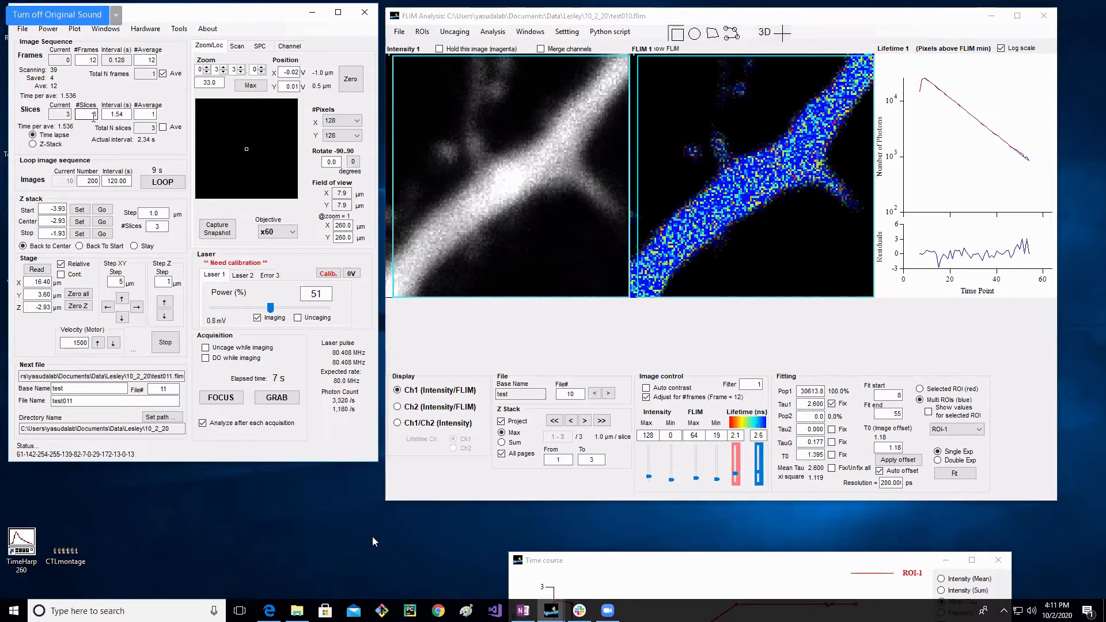
text(3)
double_click(94, 114)
text(10)
Step: Set the time-lapse slice interval to 2 s
drag(107, 114, 134, 119)
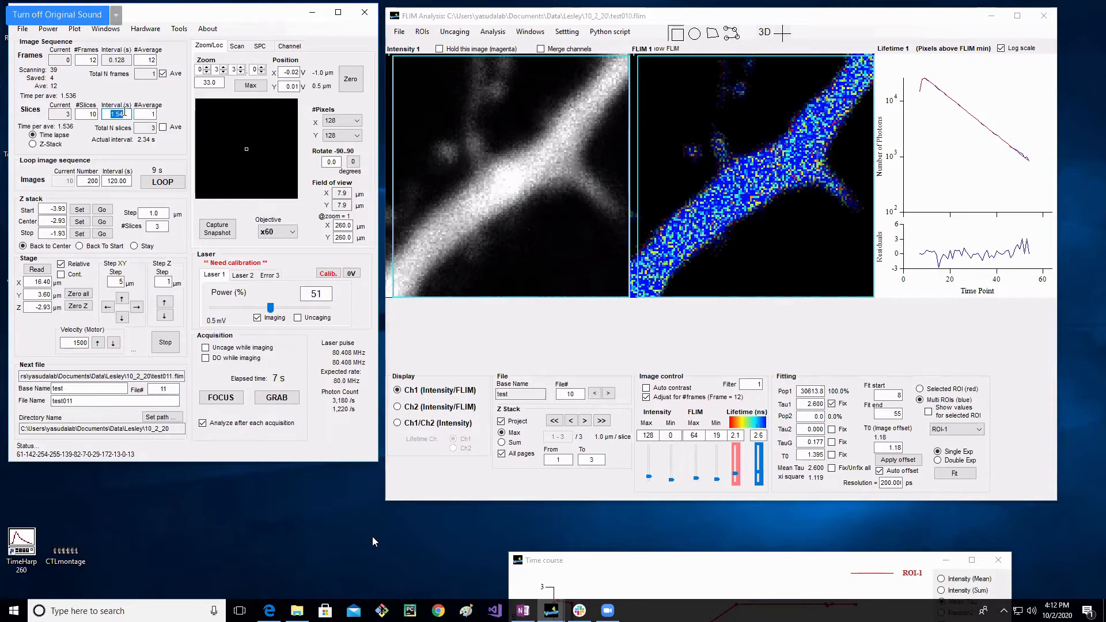
click(126, 113)
key(BackSpace)
key(BackSpace)
key(BackSpace)
key(BackSpace)
text(2)
key(Tab)
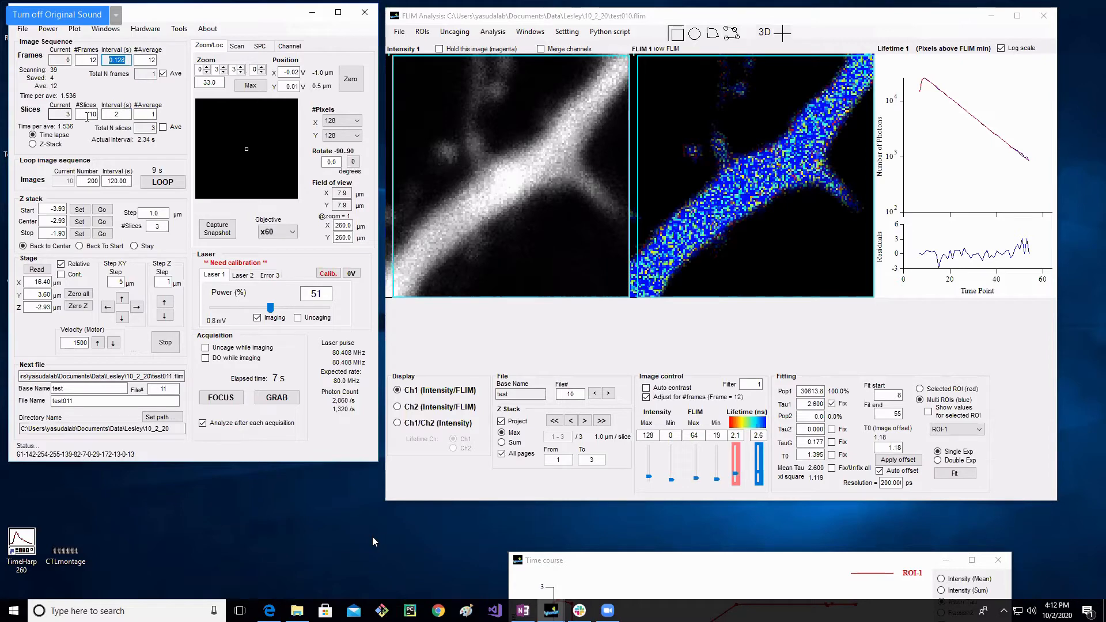
Step: Acquire a time-lapse series, set the number of slices to 10, and acquire the series again
click(291, 399)
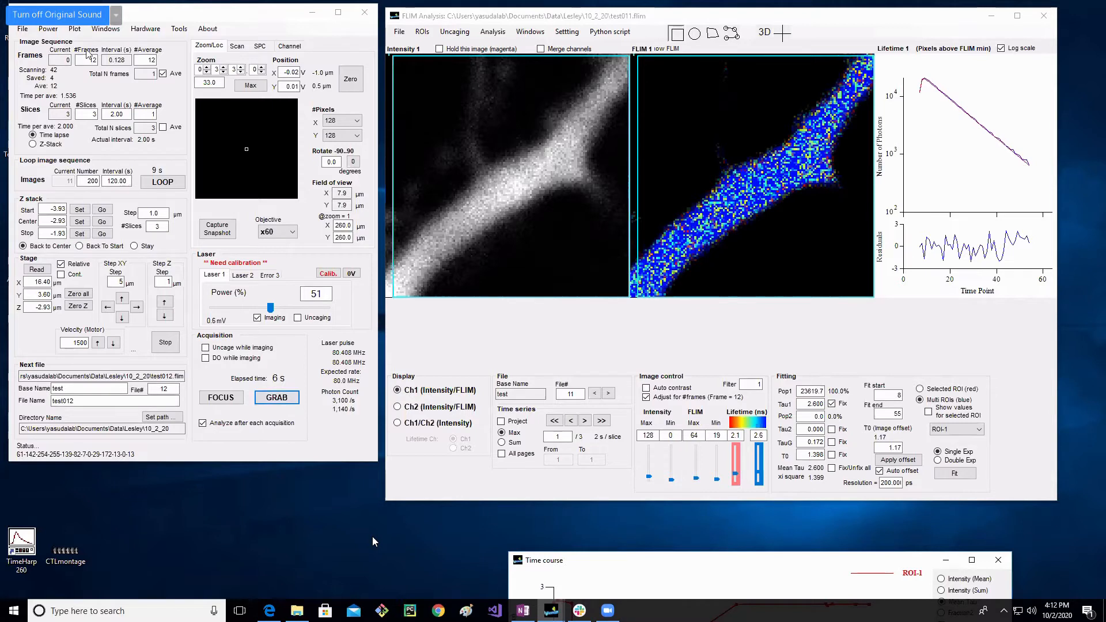
click(90, 118)
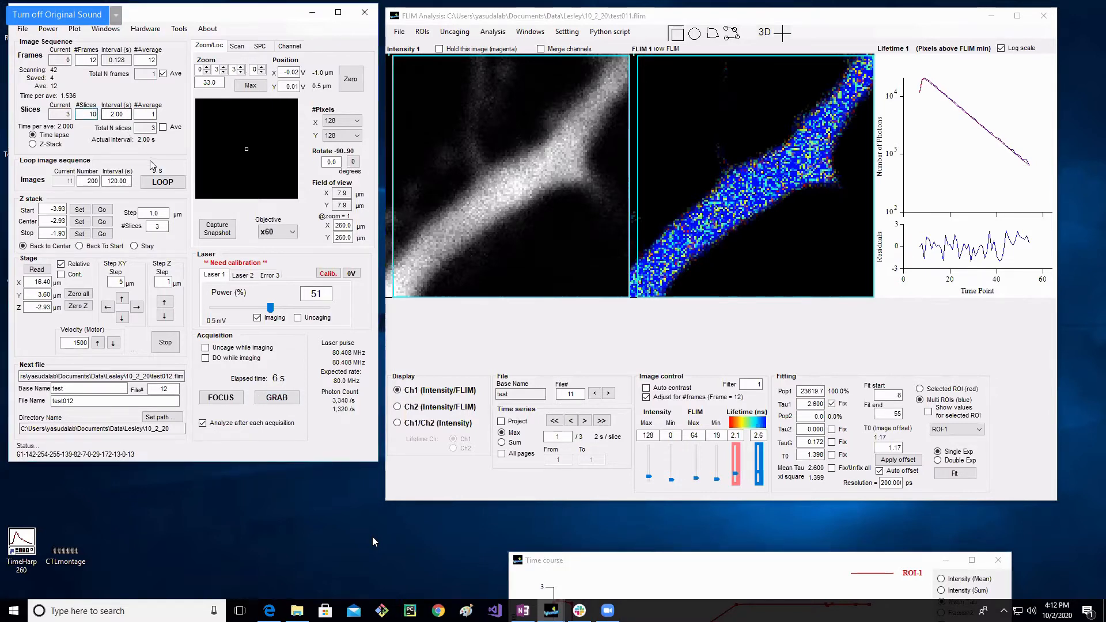
key(Return)
click(151, 113)
key(Return)
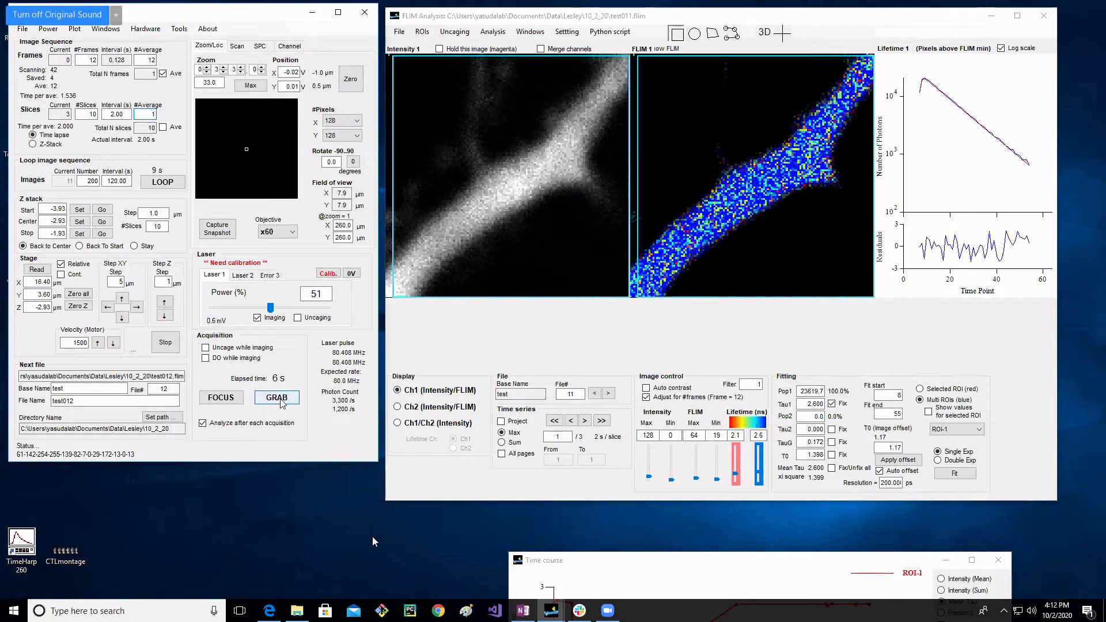
click(278, 398)
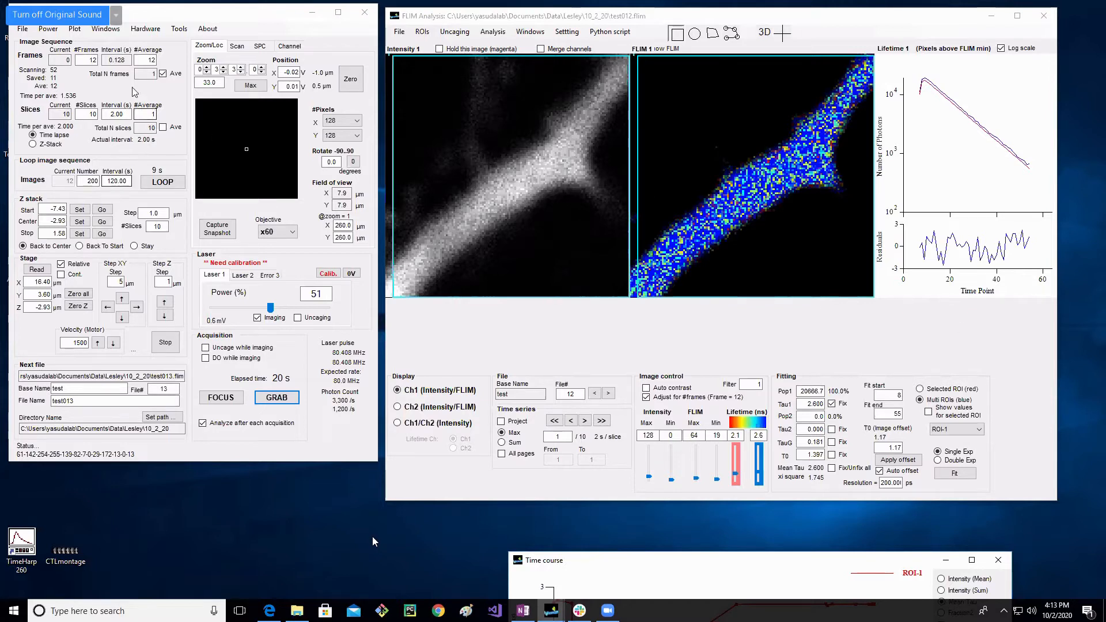
Step: Page forward through the unprojected time-lapse images of test012 from slice 1 to slice 10
double_click(154, 114)
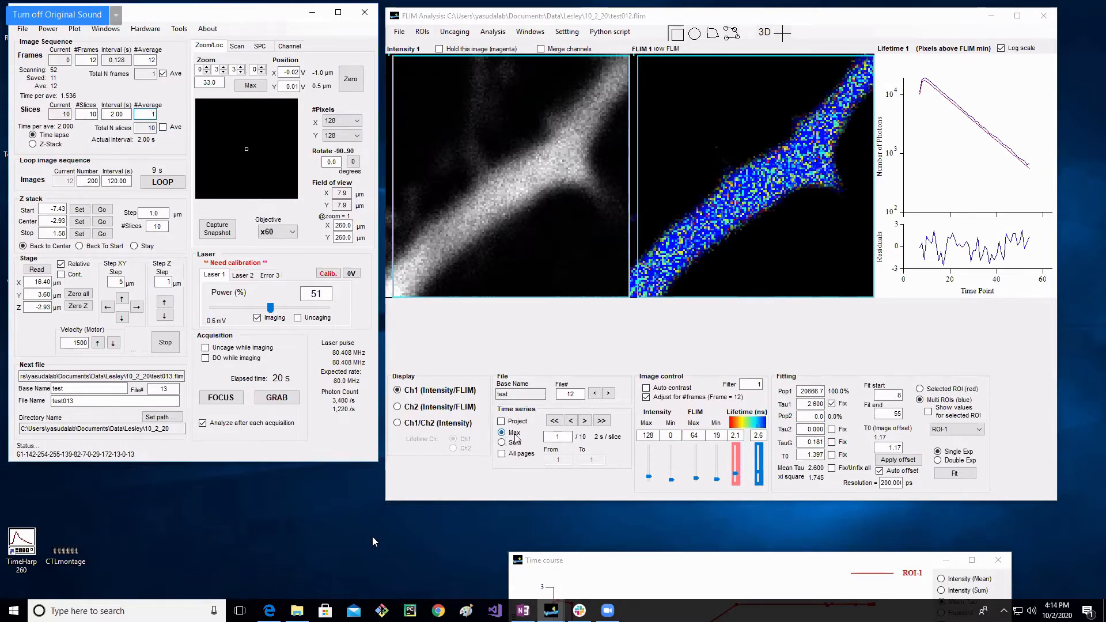
click(585, 421)
click(585, 421)
click(585, 421)
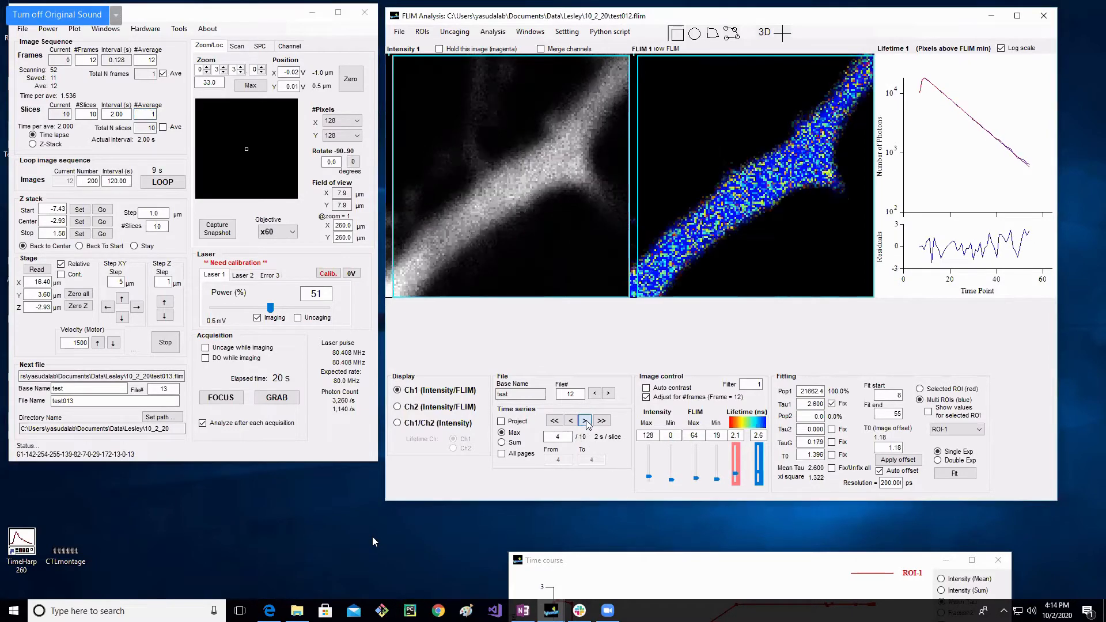
click(585, 421)
click(585, 421)
click(585, 421)
click(585, 421)
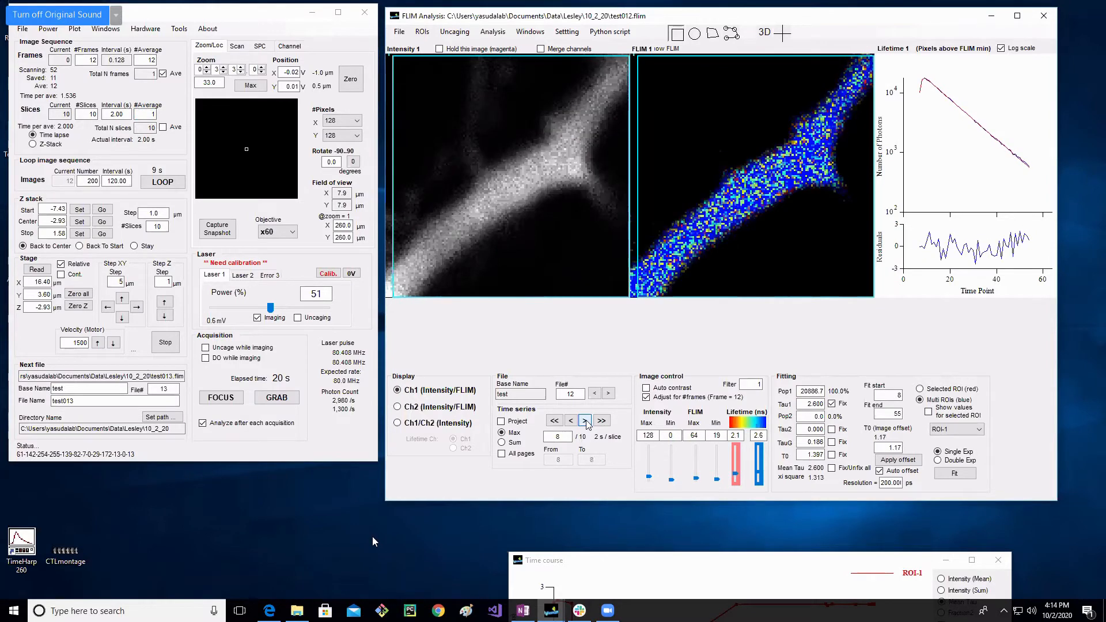
click(585, 421)
click(585, 421)
click(585, 421)
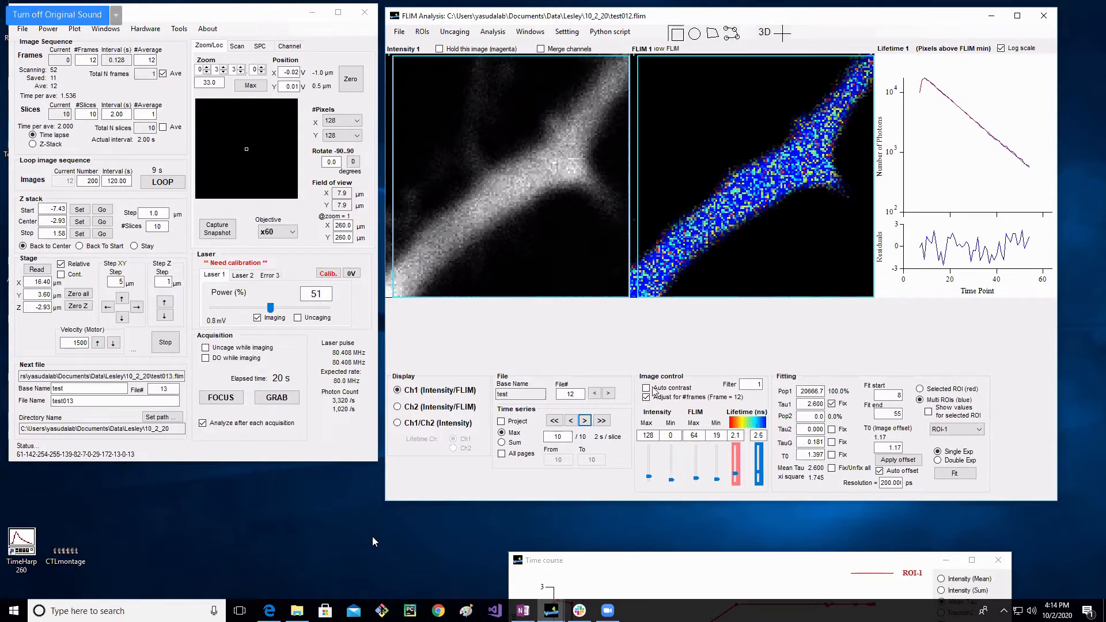
Step: Step back through the time-lapse images of test012 to the first slice
click(571, 422)
click(571, 421)
click(571, 422)
click(571, 421)
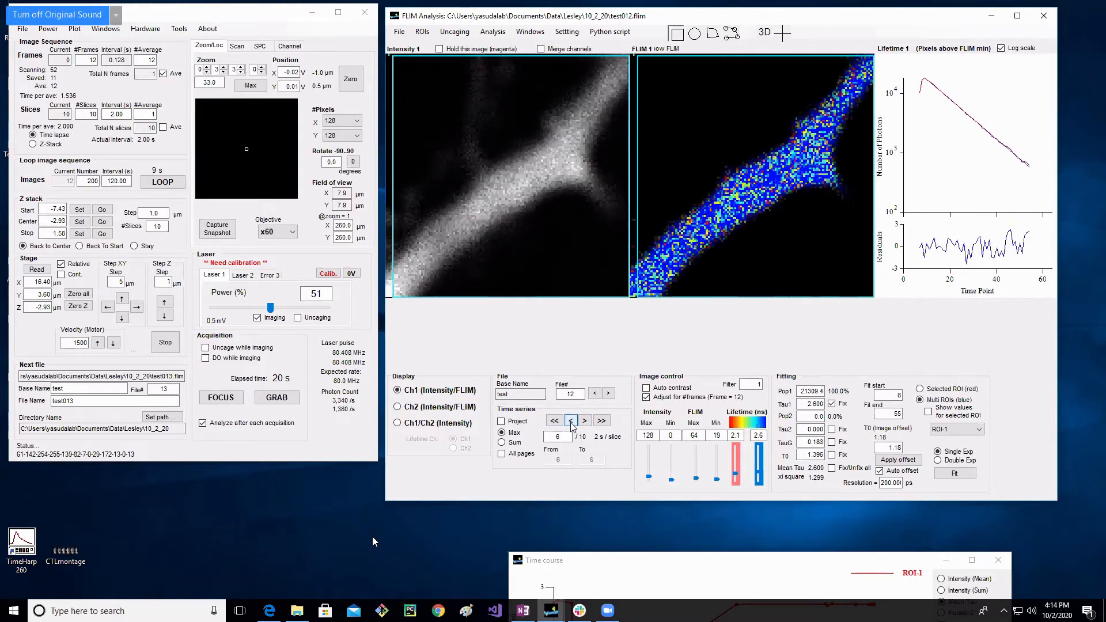
click(571, 421)
click(572, 421)
click(571, 421)
click(571, 421)
click(571, 422)
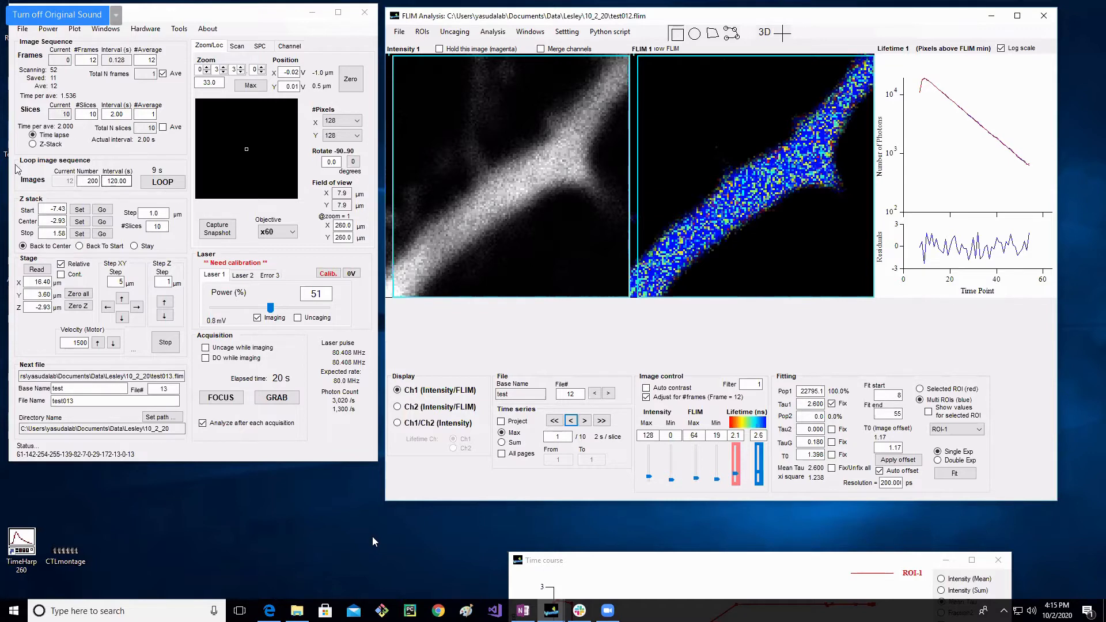
Step: Switch the slice acquisition back to Z-Stack and set the number of slices to 3
click(33, 145)
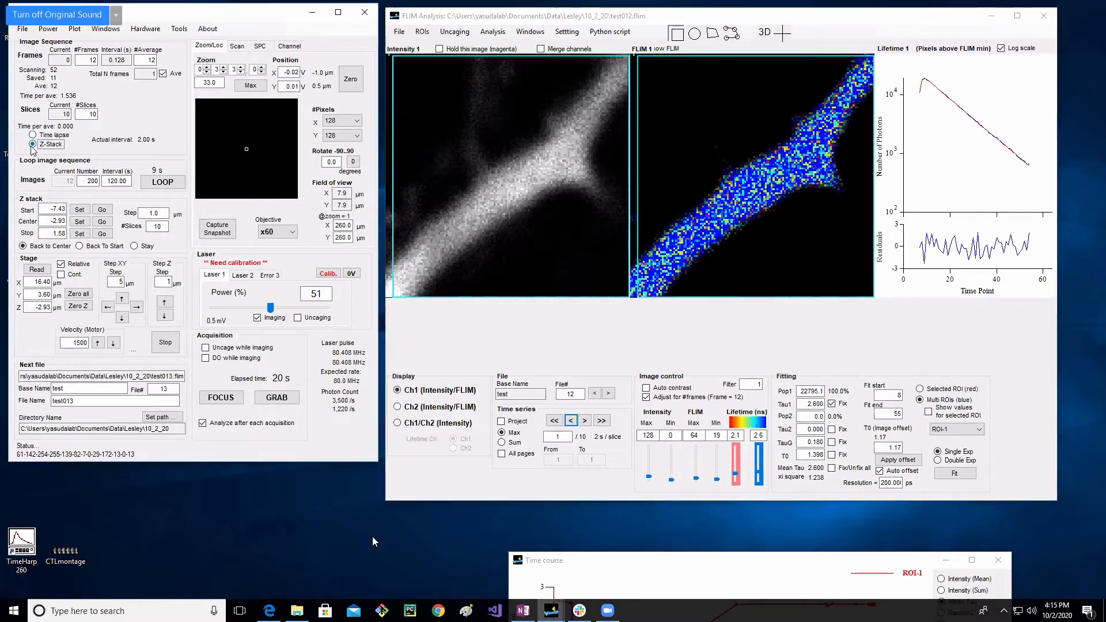
double_click(80, 113)
key(Return)
Step: Set the loop image sequence to 3 images with an interval of 30 s
drag(109, 180, 156, 182)
text(3)
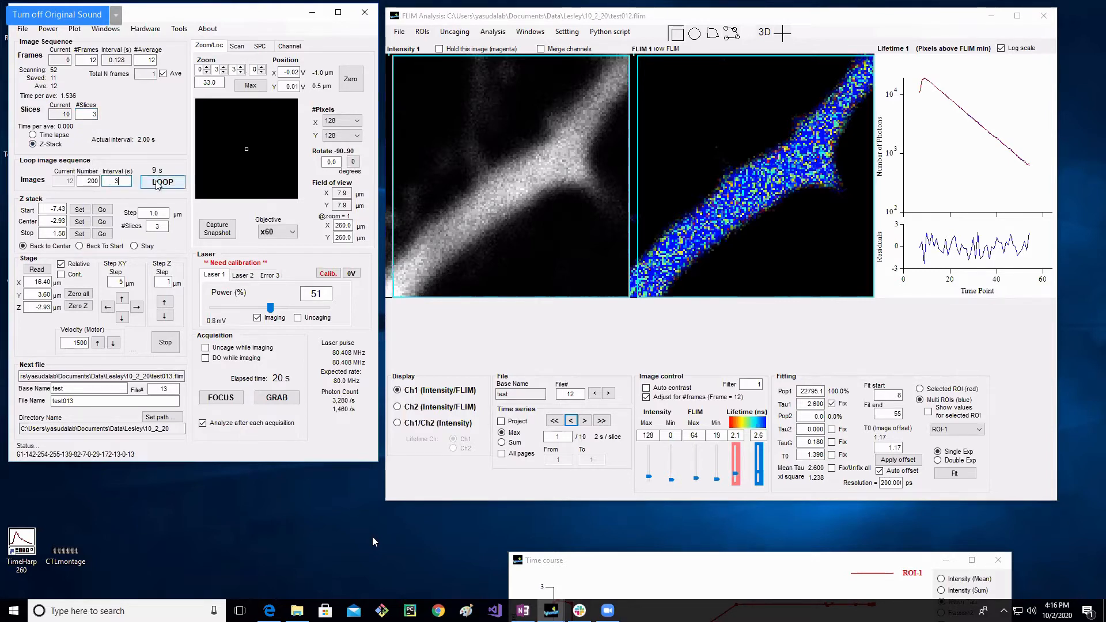
text(0)
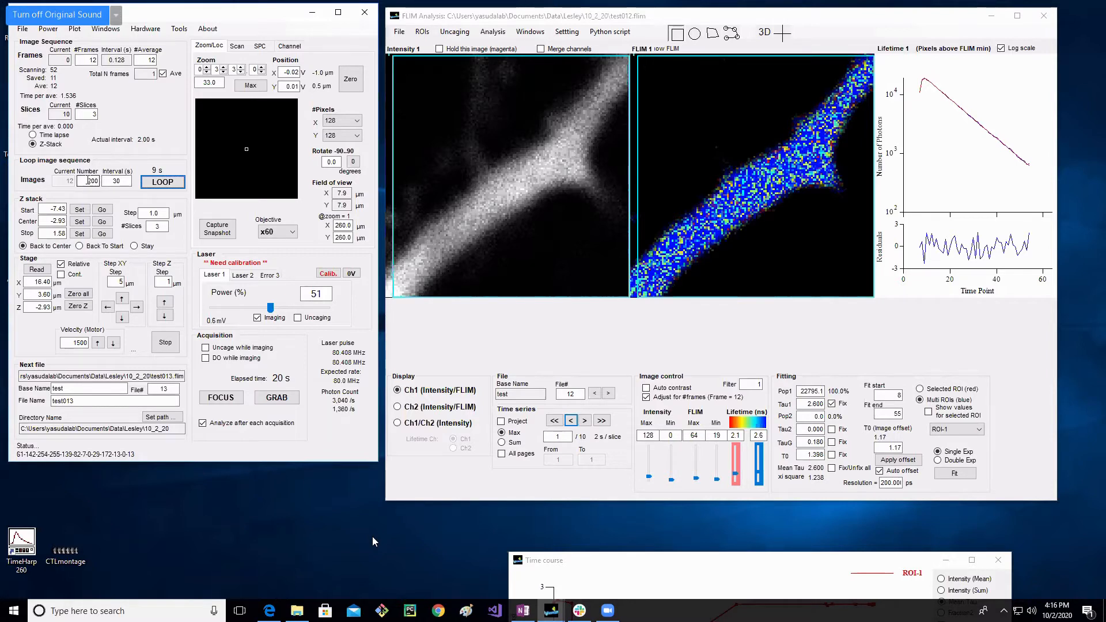
double_click(92, 181)
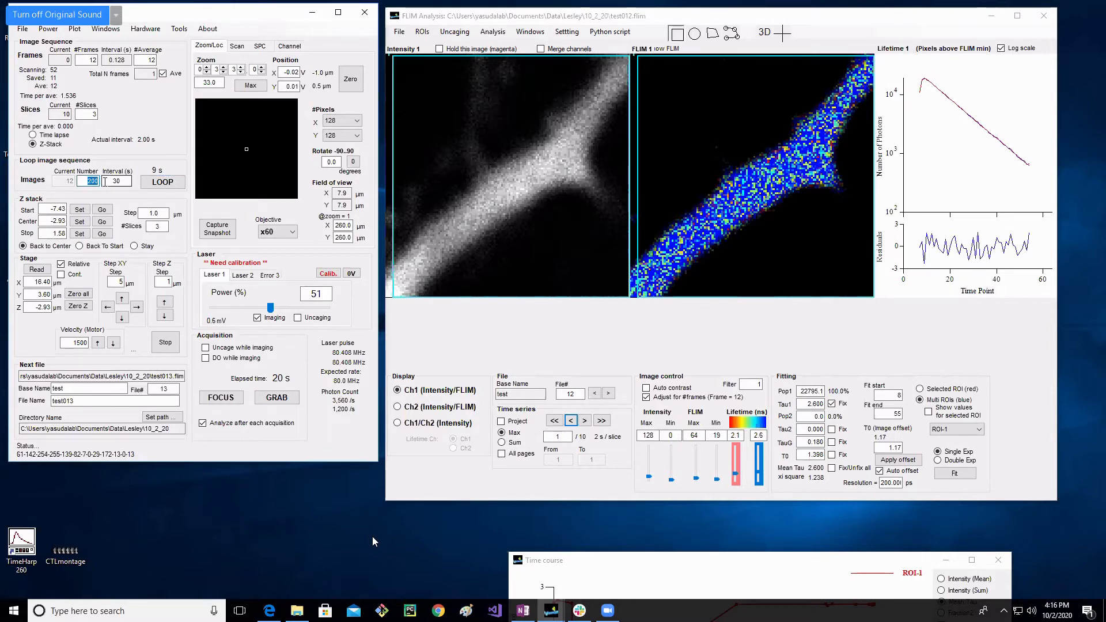
text(3)
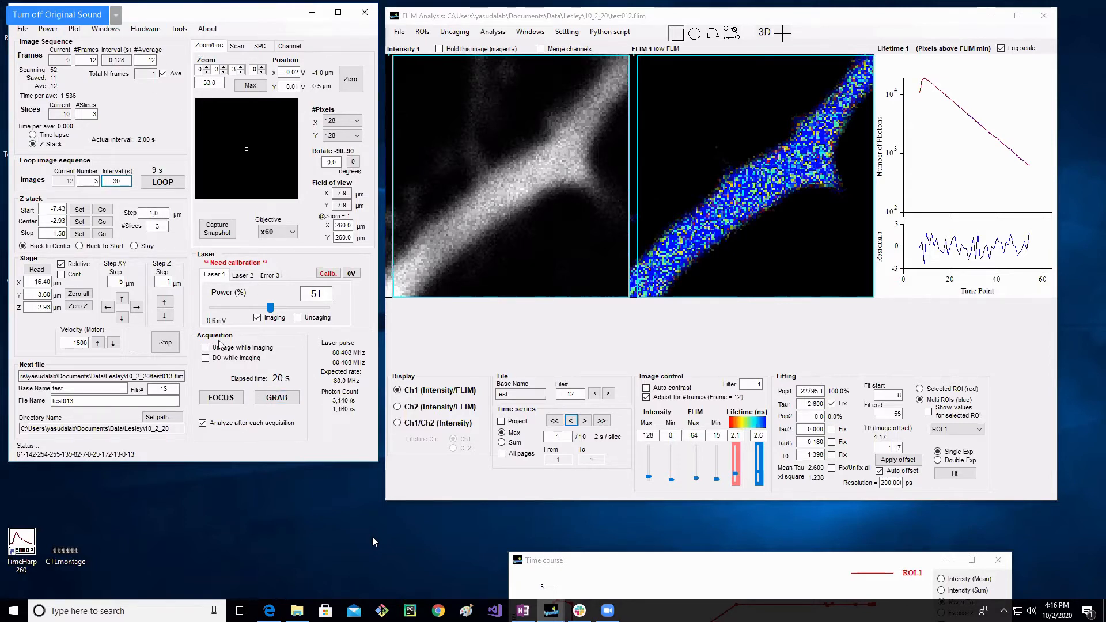
Step: Start the loop acquisition and briefly run the live Focus view between two images
click(163, 182)
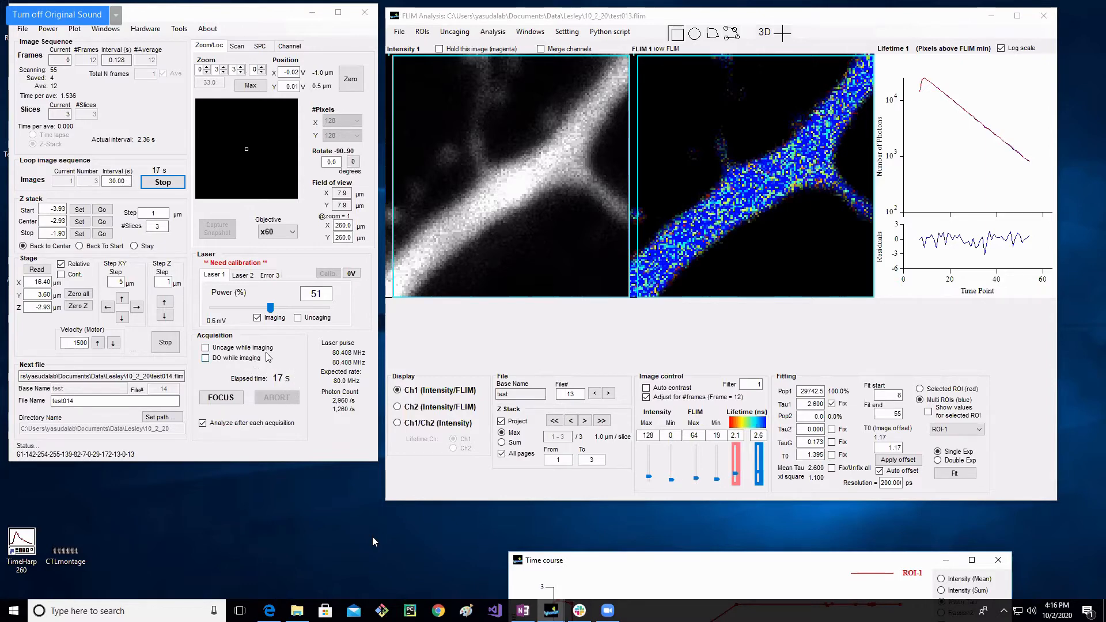
click(214, 398)
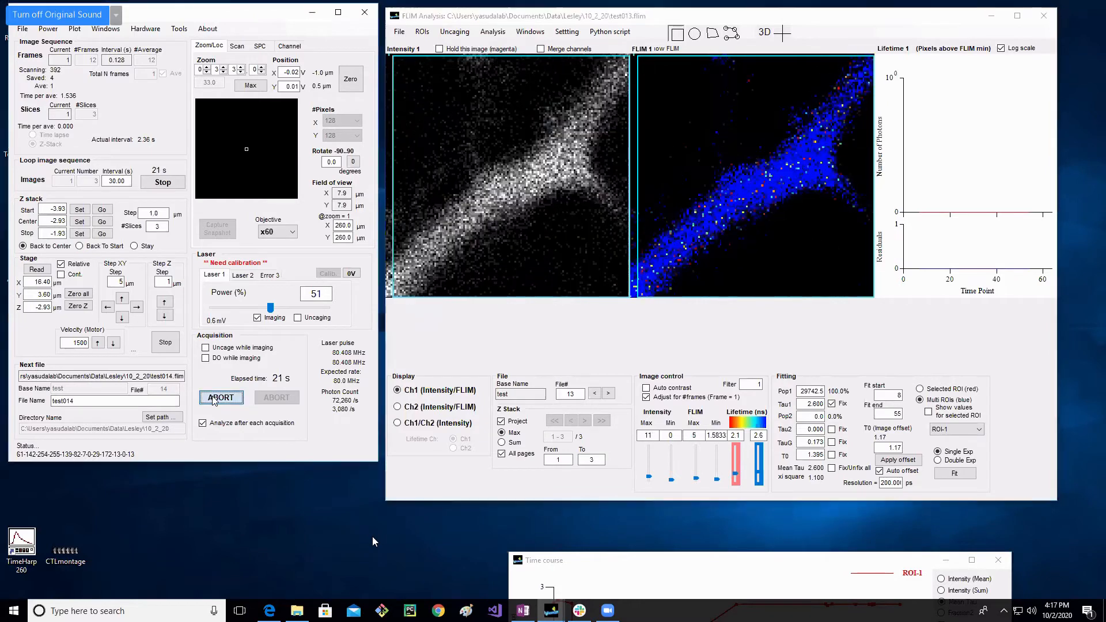
click(214, 398)
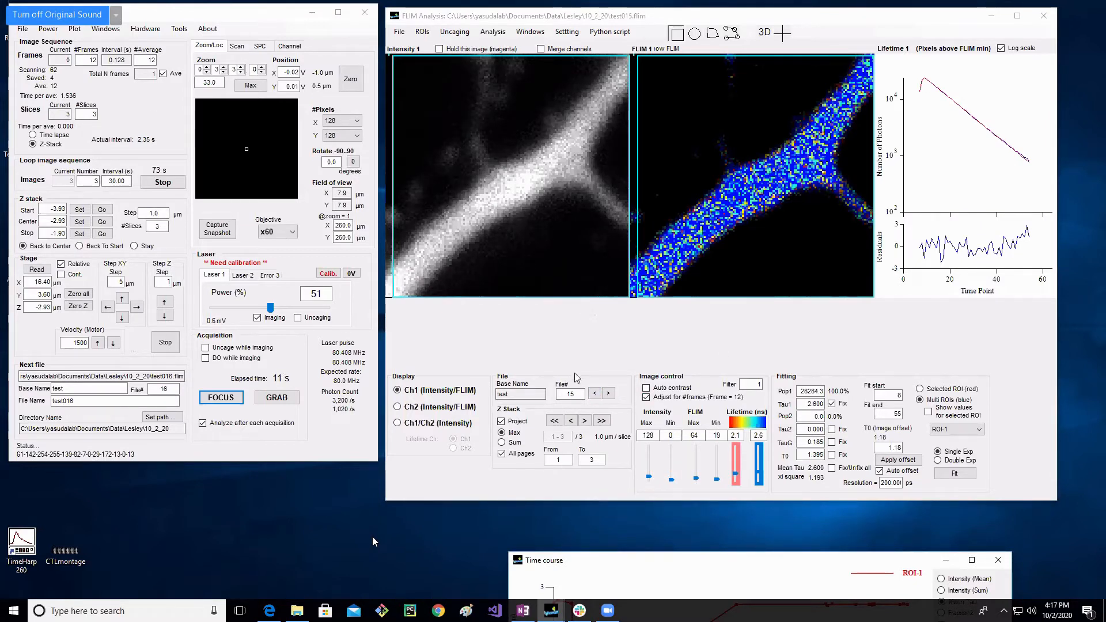
Step: Compare the looped acquisitions by browsing files 15, 14 and 13, and return to file 15
click(596, 394)
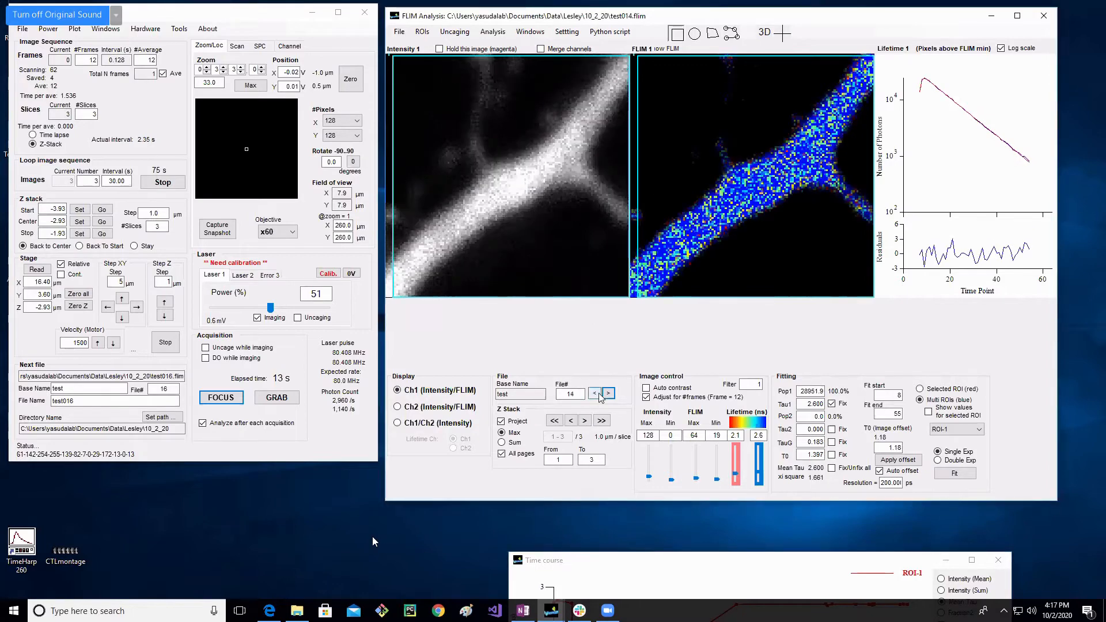
click(596, 394)
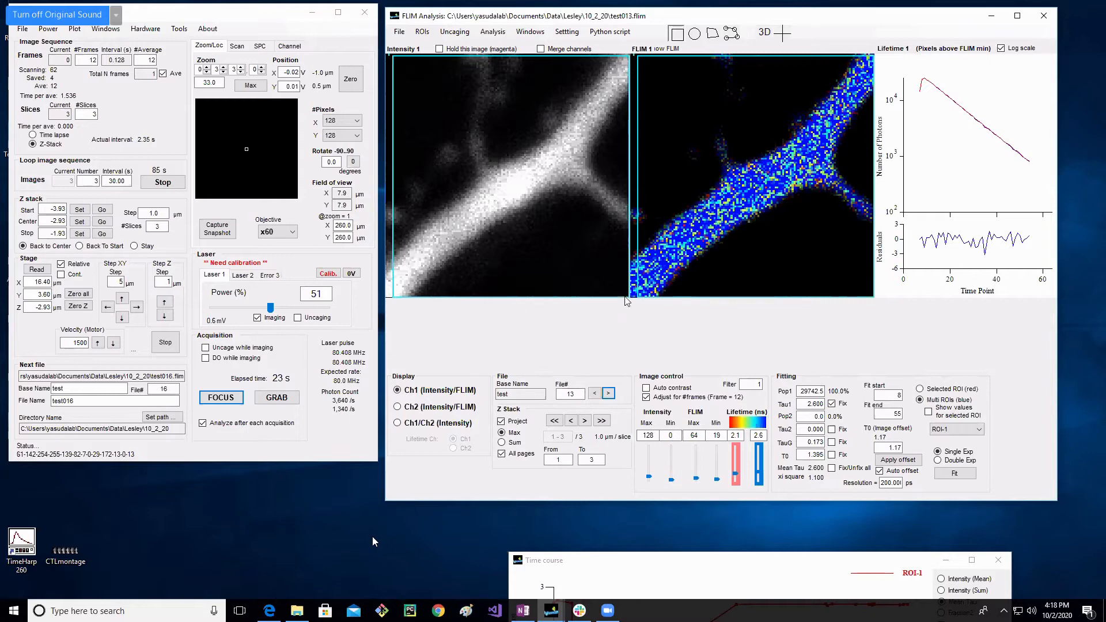
click(609, 394)
click(609, 395)
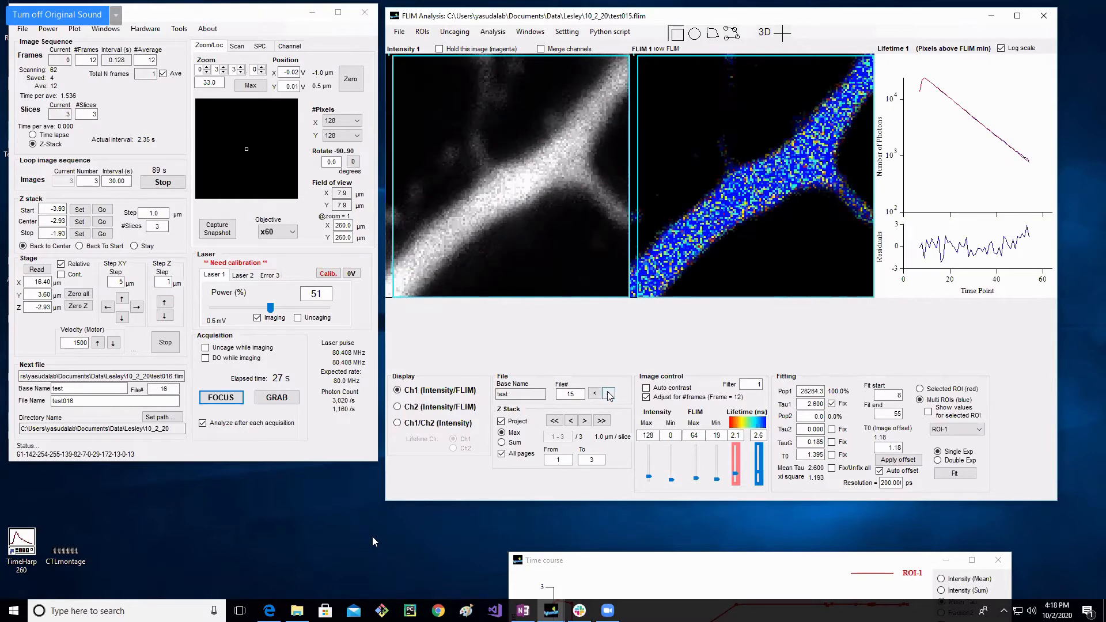
Step: View the individual Z slices of test015 without projection, and turn the projection back on
click(553, 426)
click(585, 422)
click(501, 423)
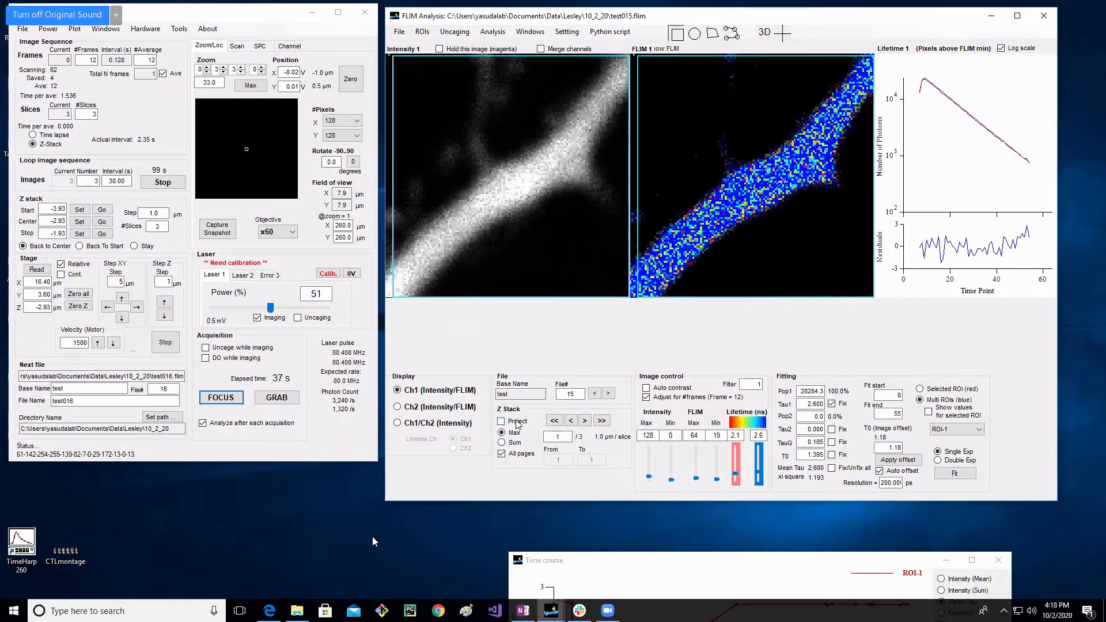
click(586, 422)
click(585, 422)
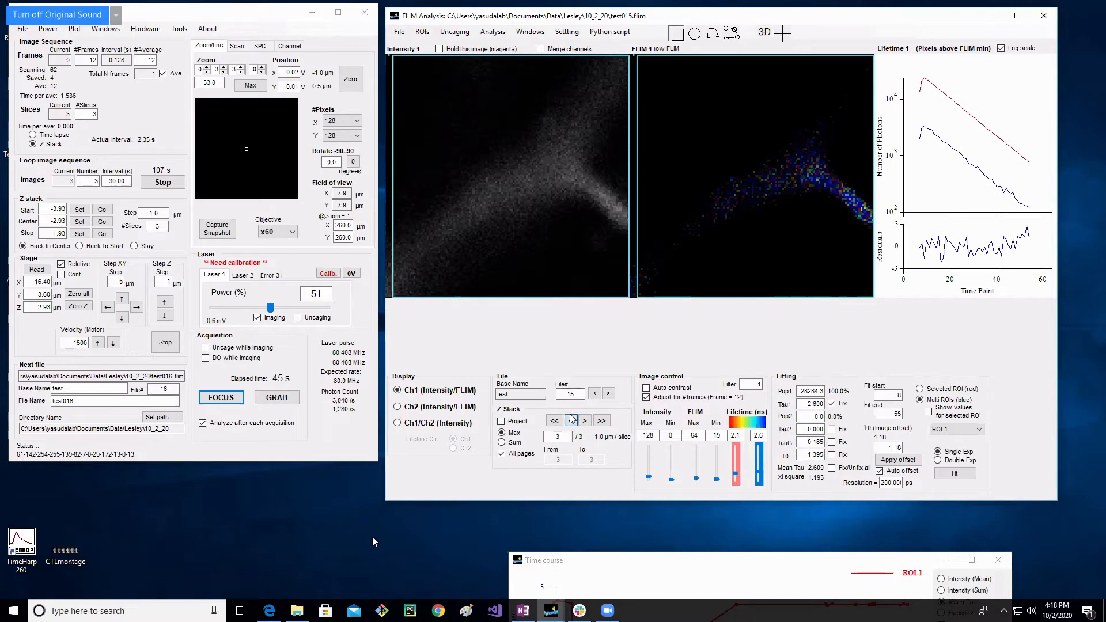
click(572, 418)
click(502, 422)
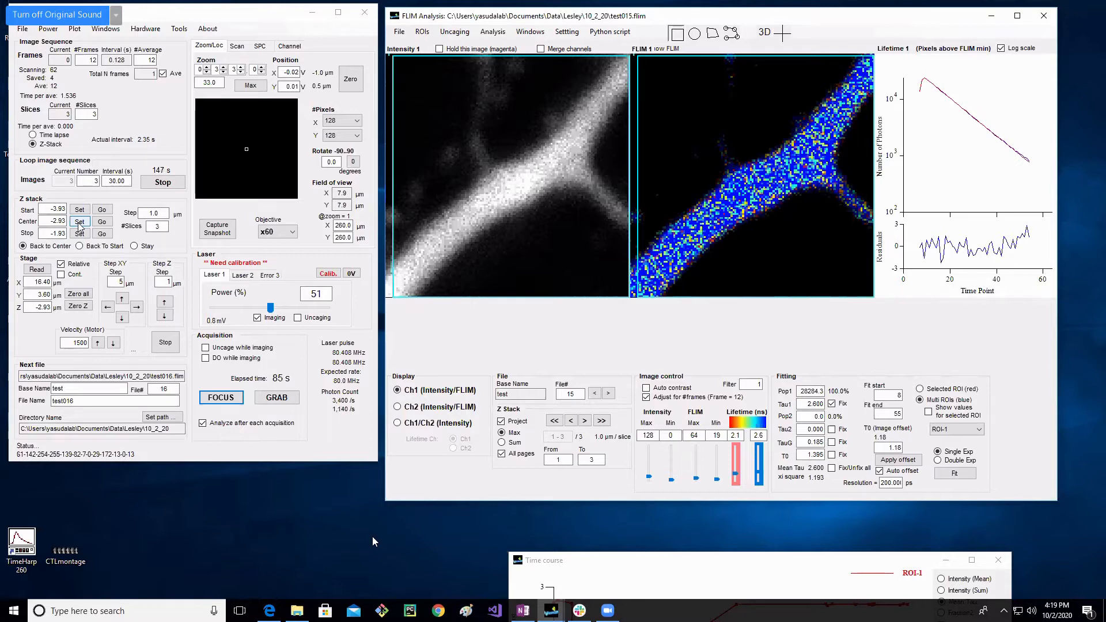
Step: Run the live Focus view and set the number of Z-stack slices to 1
click(156, 227)
click(228, 402)
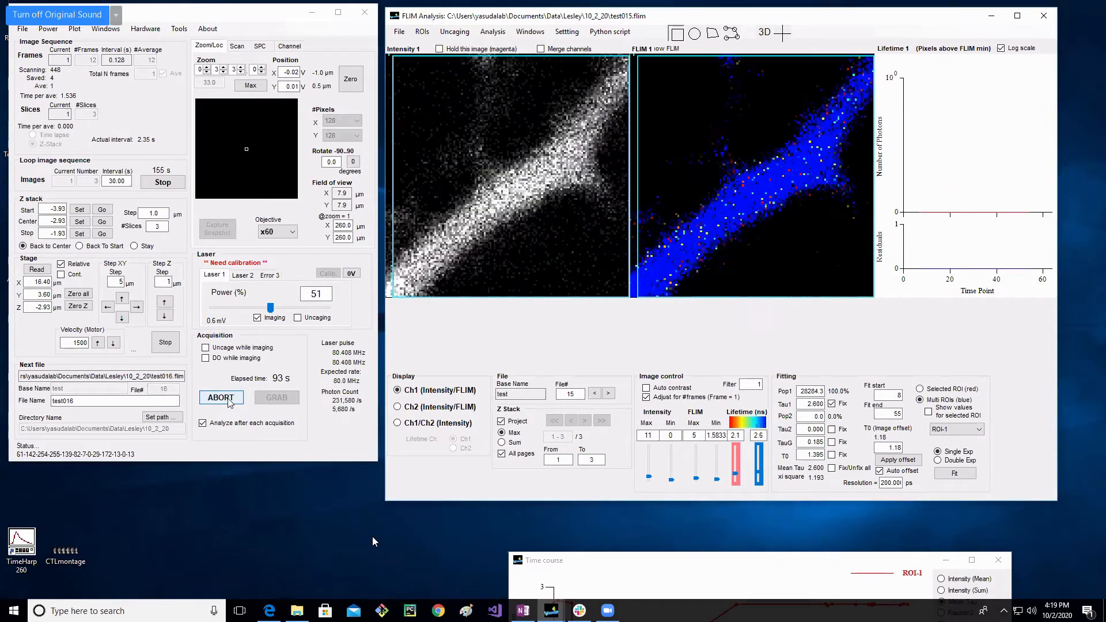
double_click(156, 226)
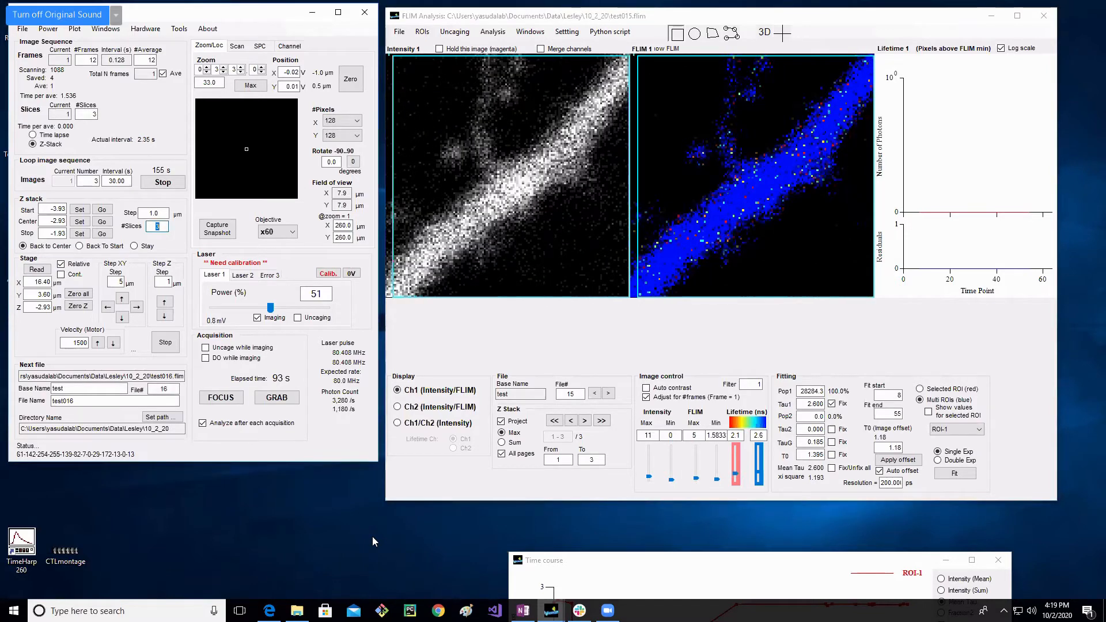
text(1)
click(220, 398)
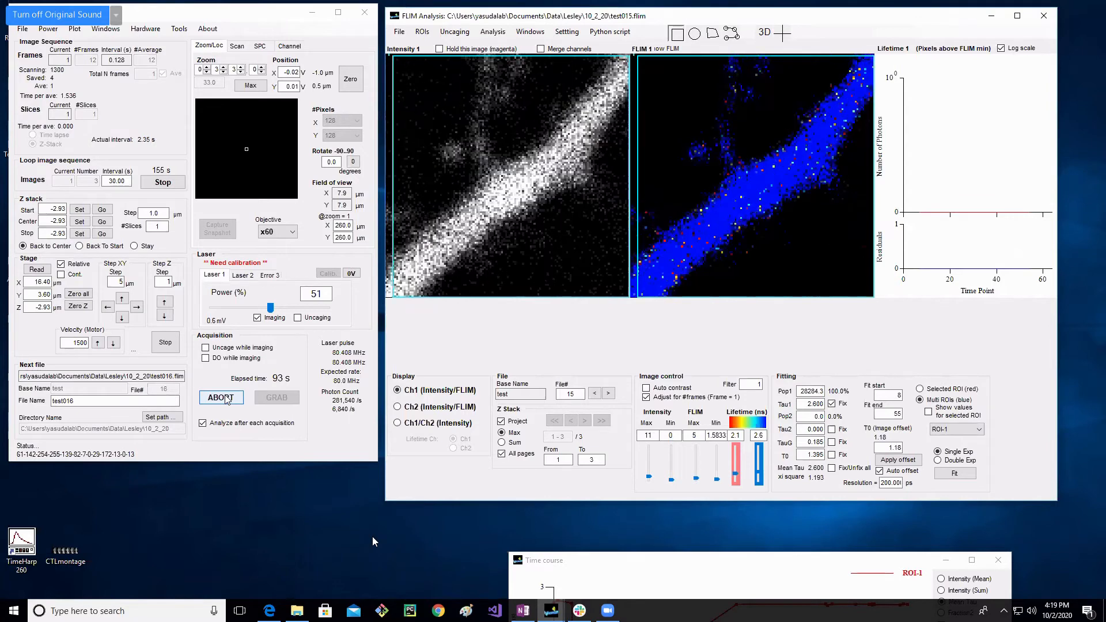
Step: Set the Z-stack center at the current focus position and the number of slices to 3
click(82, 223)
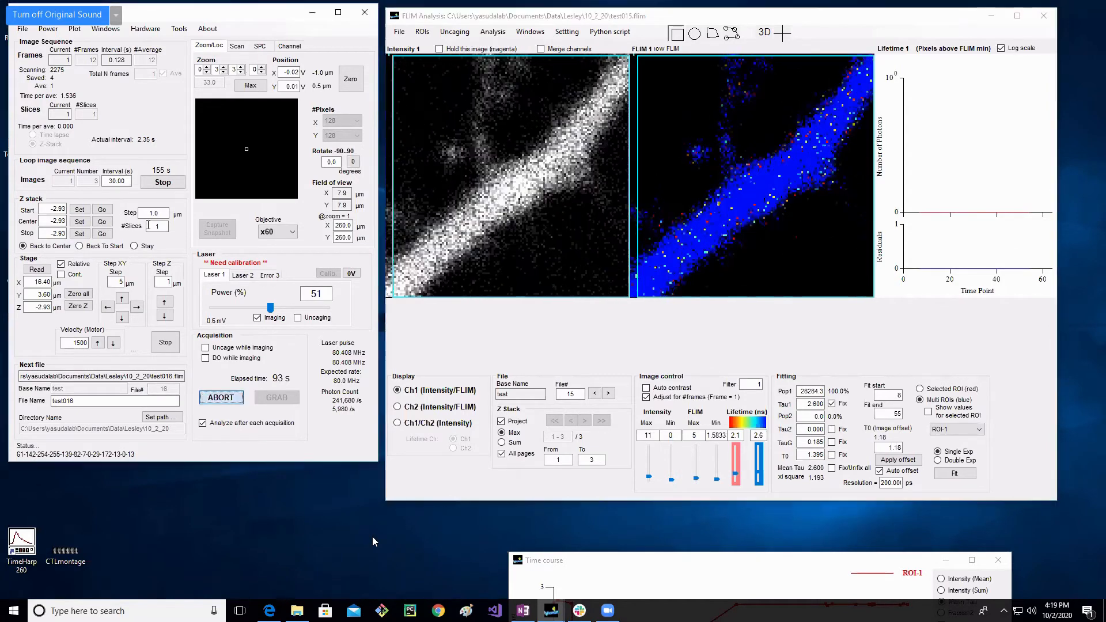
double_click(158, 226)
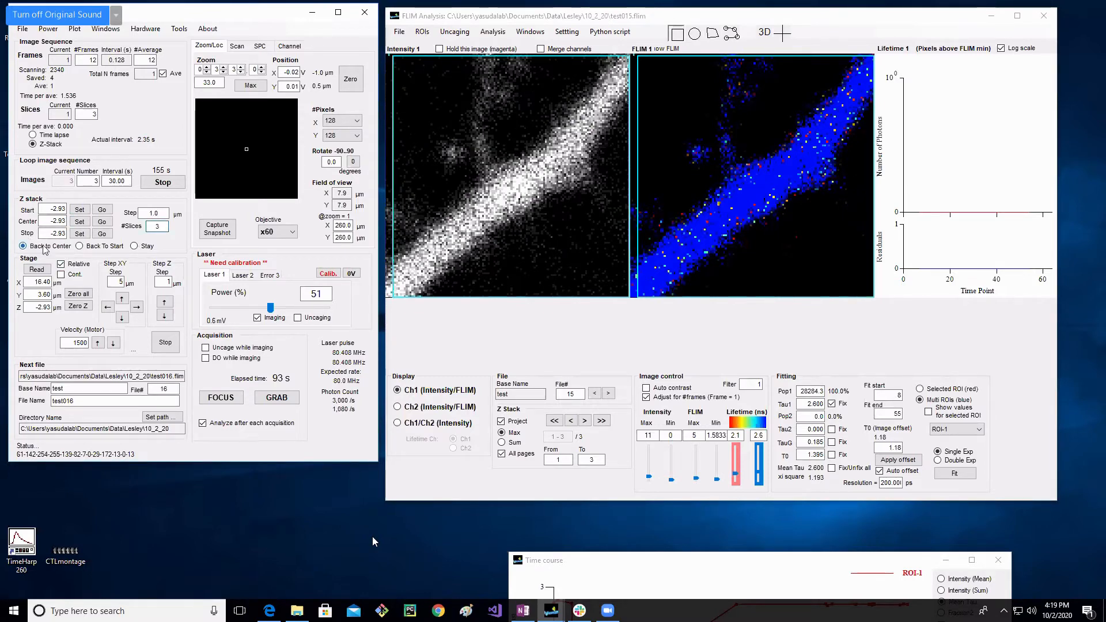
Step: Try the Stay and Back To Start options for the Z stack, and reselect Back to Center
click(143, 249)
click(104, 247)
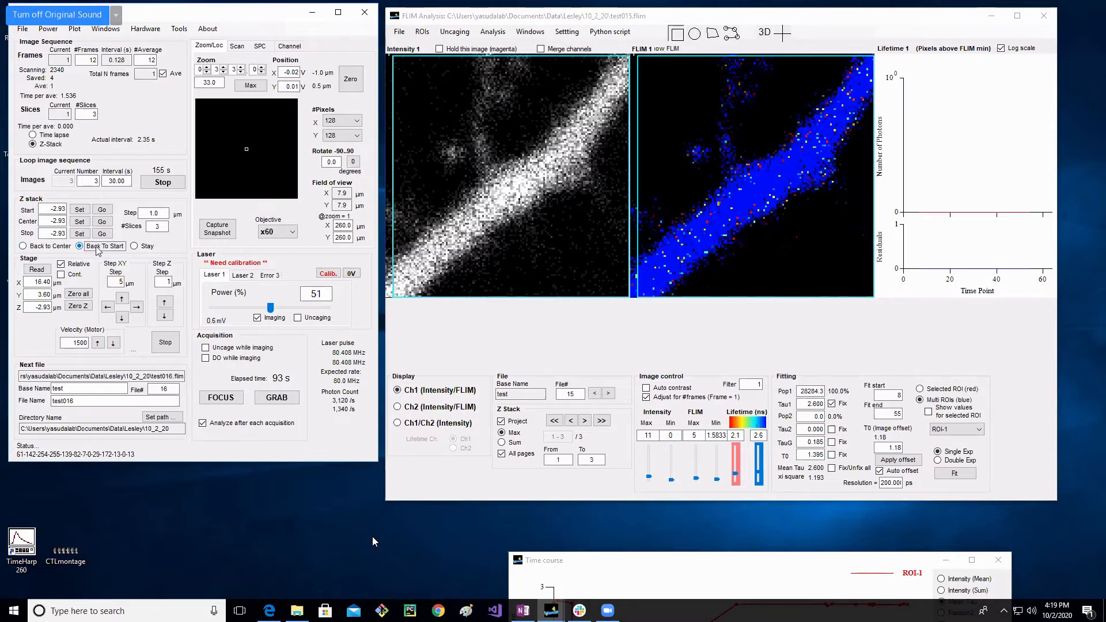
click(135, 246)
click(39, 247)
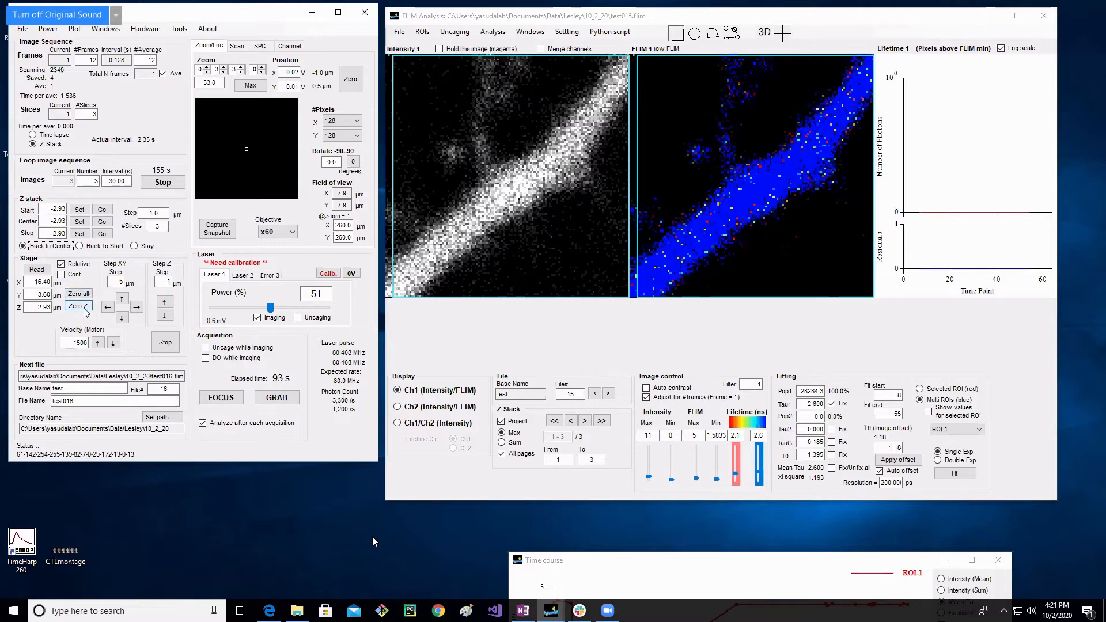
Step: Zero the stage's Z position and run the live Focus view
click(79, 306)
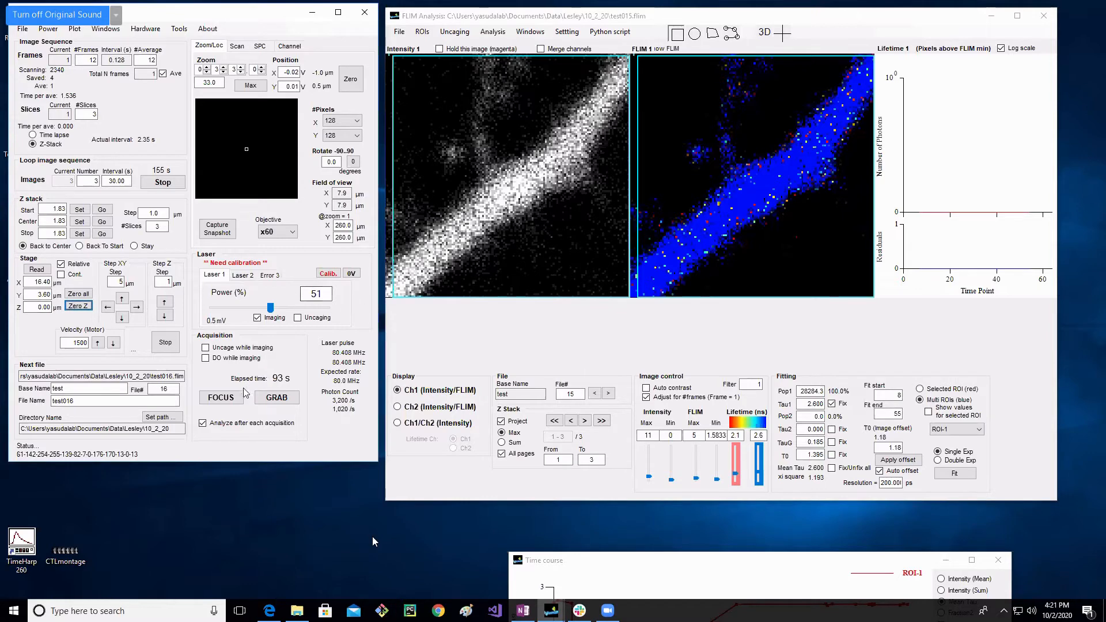
click(292, 402)
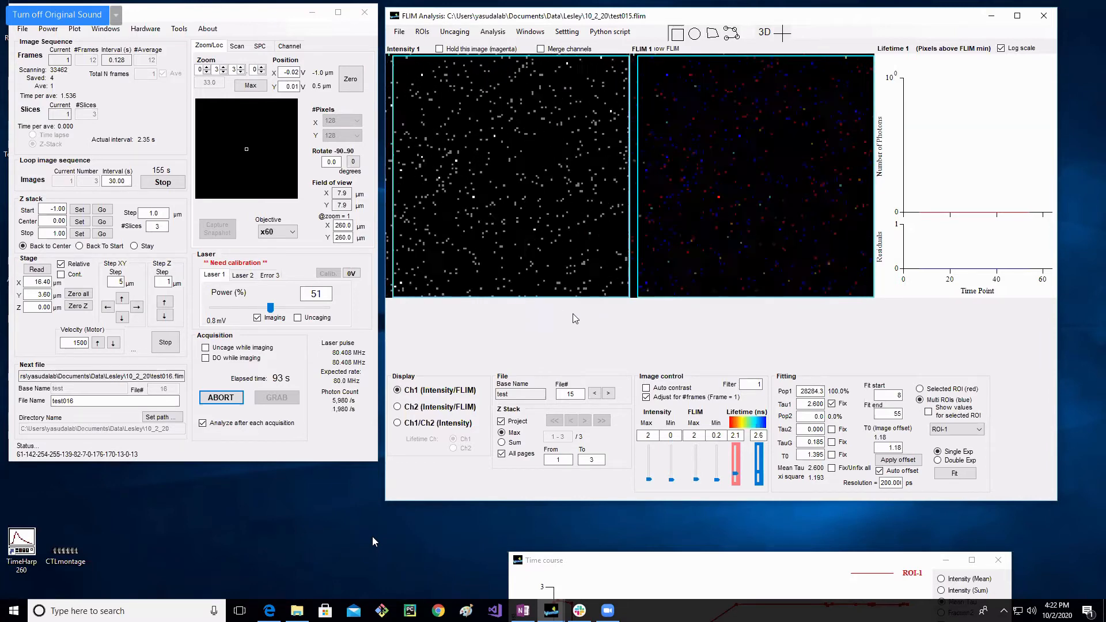
Step: Read the current stage position and run the live Focus view to bring the dendrite back into focus
click(36, 269)
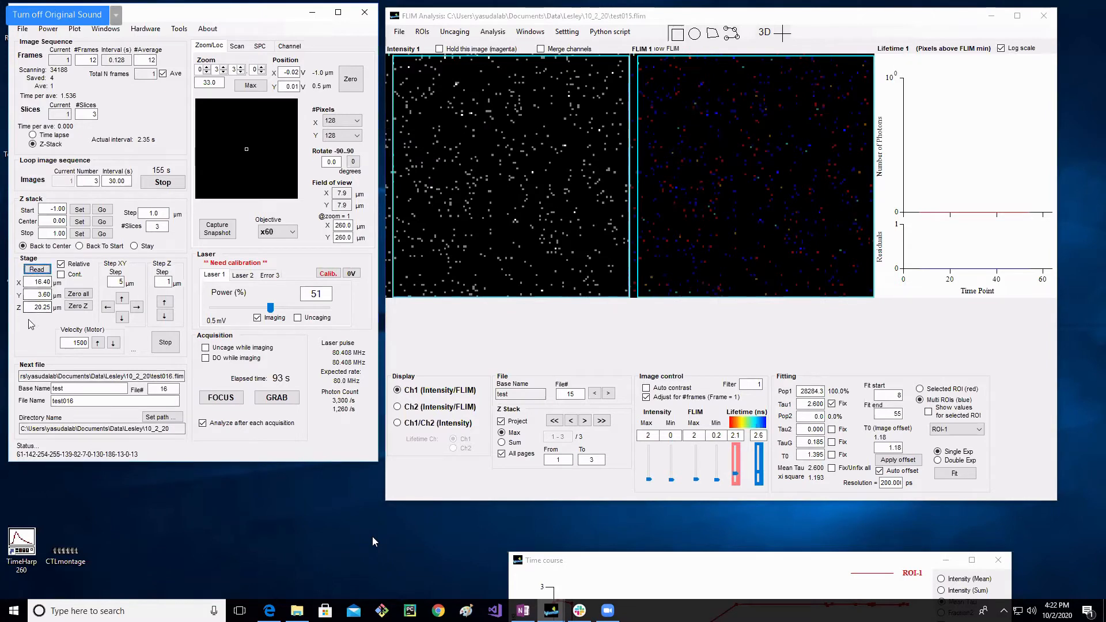
drag(27, 307, 56, 311)
click(225, 401)
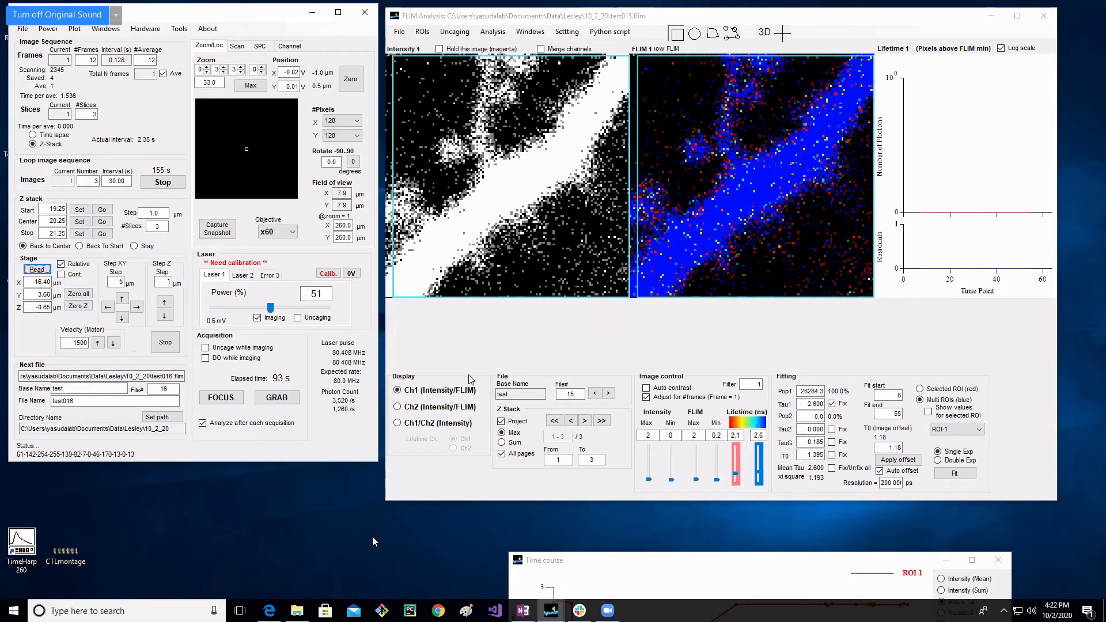
Step: Apply auto contrast once to the displayed intensity and FLIM images of the dendrite
click(647, 388)
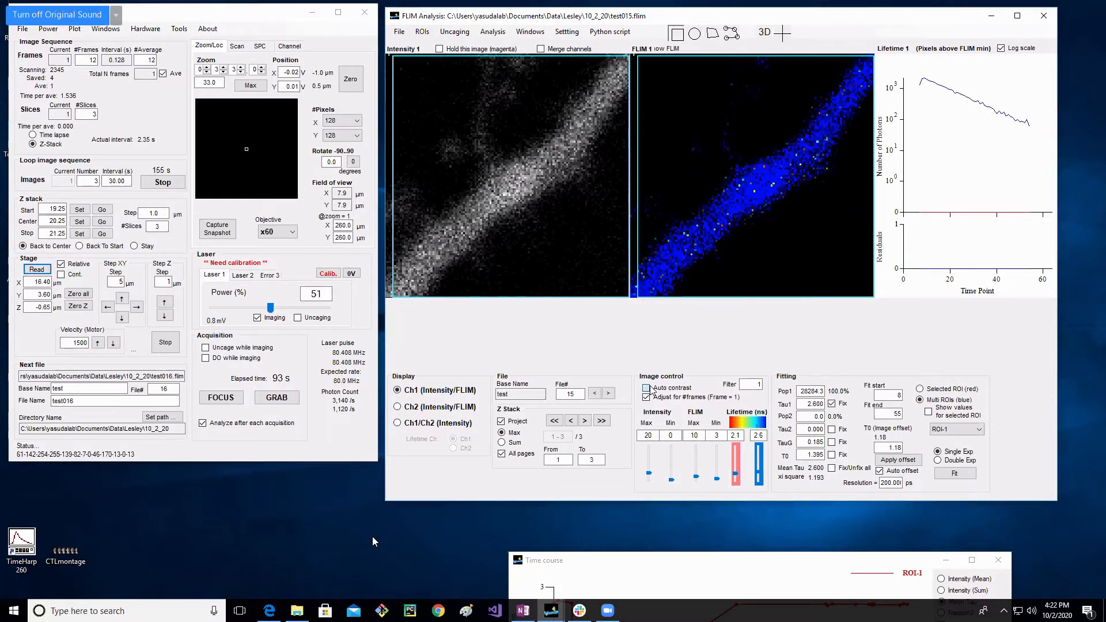
click(649, 388)
click(168, 392)
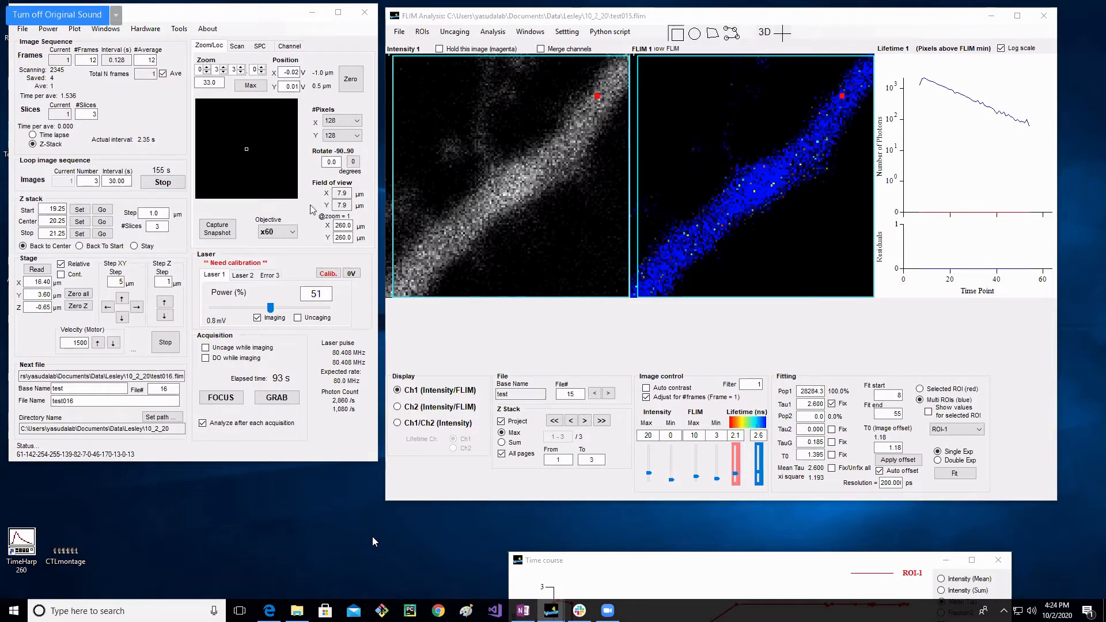
Step: Lower the scan zoom to 6 and start the live Focus view
click(225, 72)
click(225, 72)
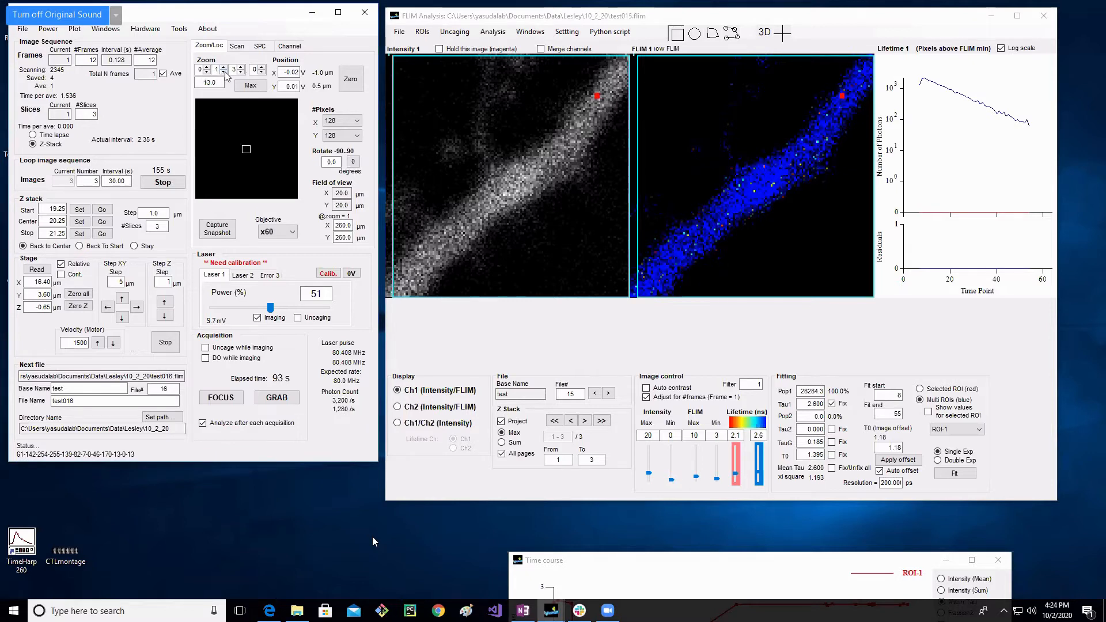
click(242, 72)
click(241, 72)
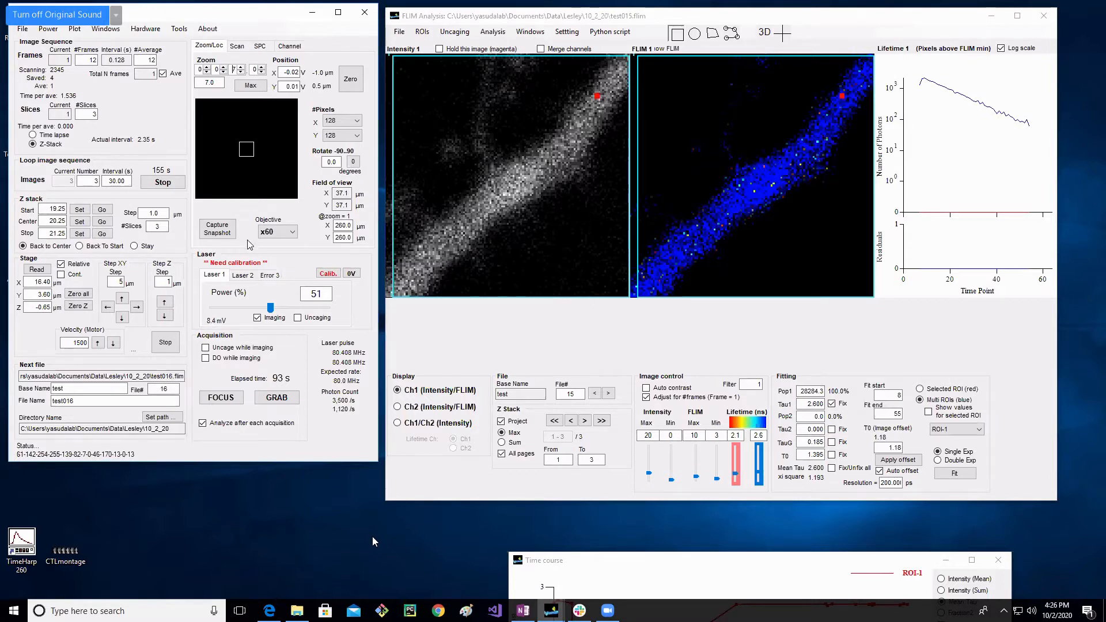
click(243, 72)
click(221, 398)
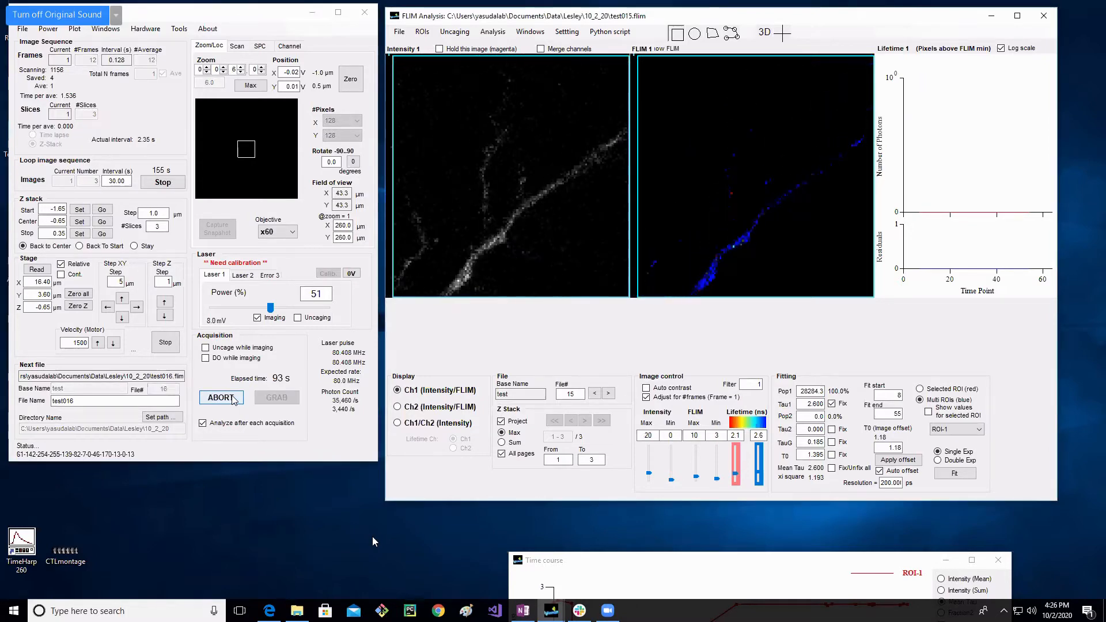
Step: Raise the zoom stepwise to 46 during live Focus scanning, stop the scan, and set the zoom to 66
click(224, 68)
click(224, 67)
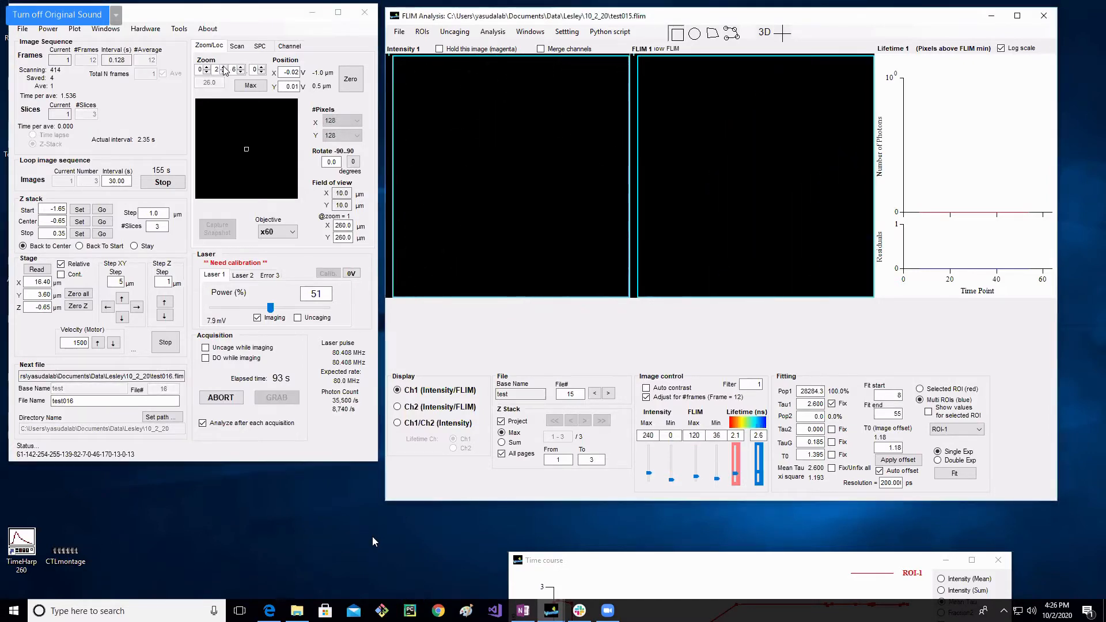
click(223, 67)
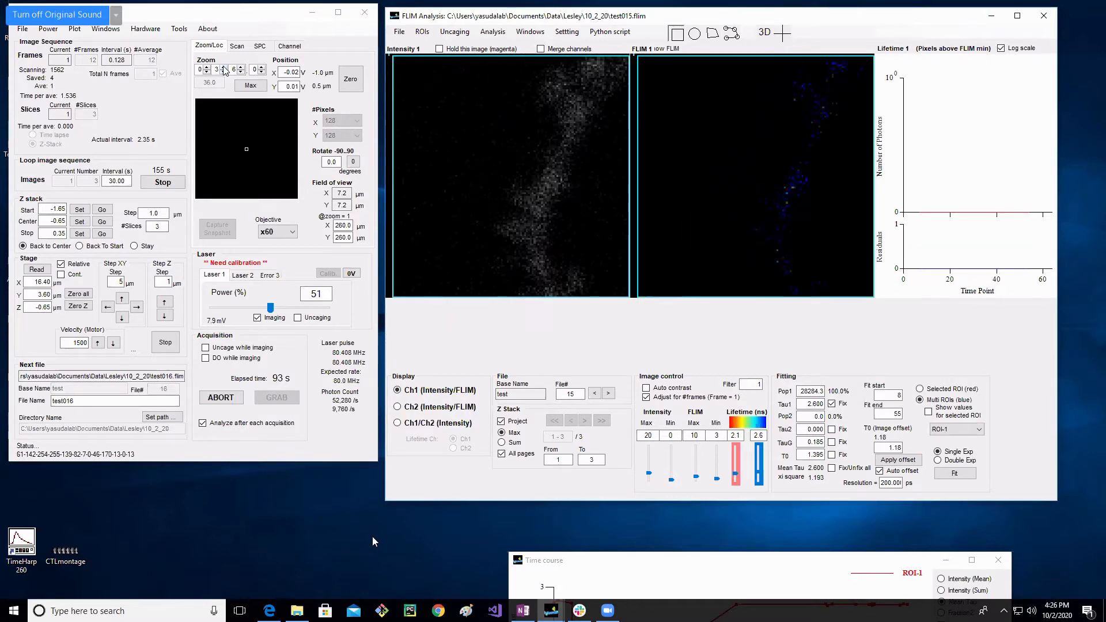
click(223, 68)
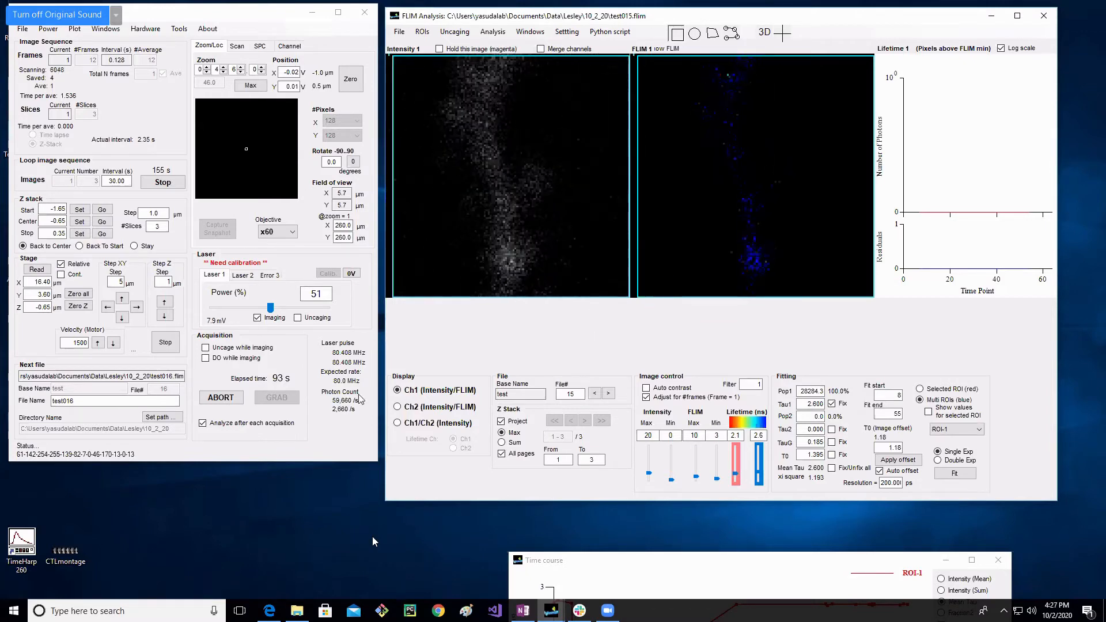
click(223, 397)
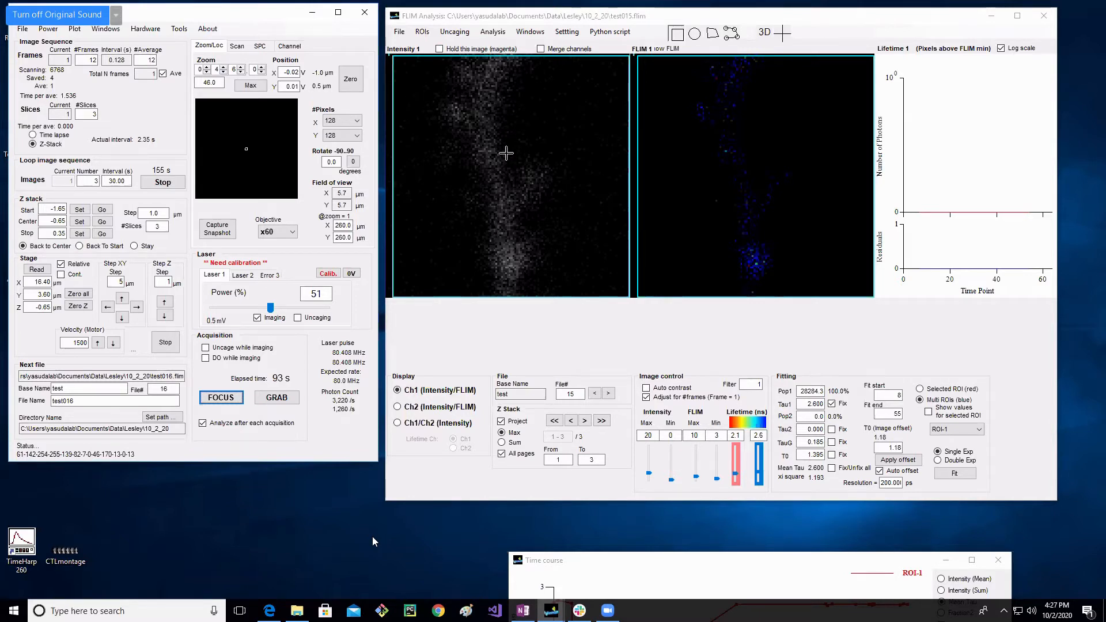
click(225, 68)
Step: Try an elliptical ROI around the small spine beside the dendrite, and remove the existing full-image ROI
click(621, 66)
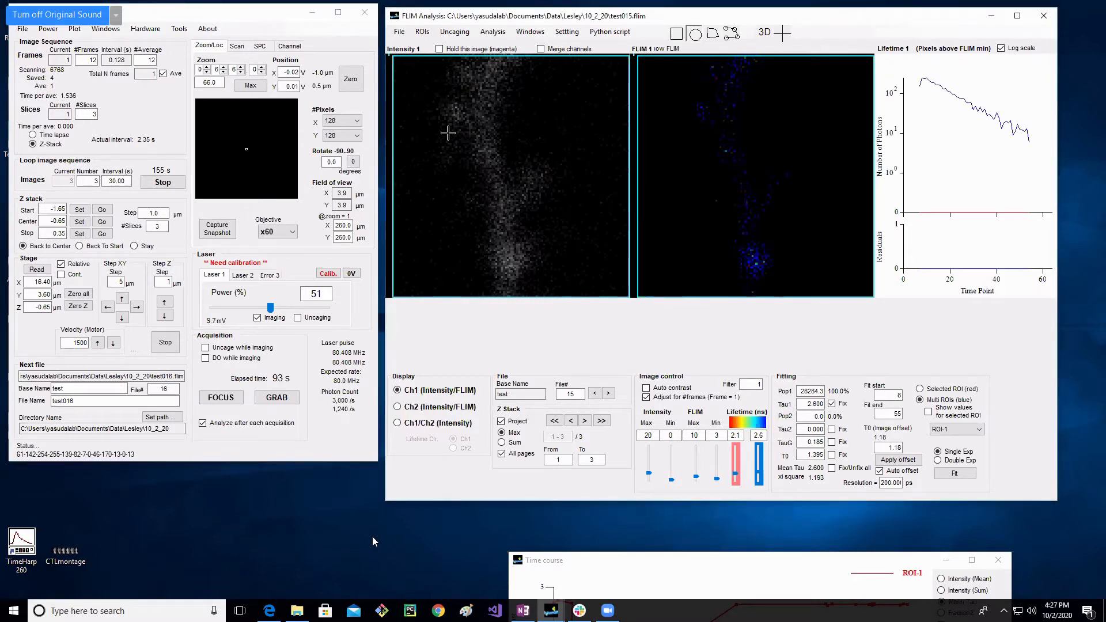
drag(421, 85, 472, 136)
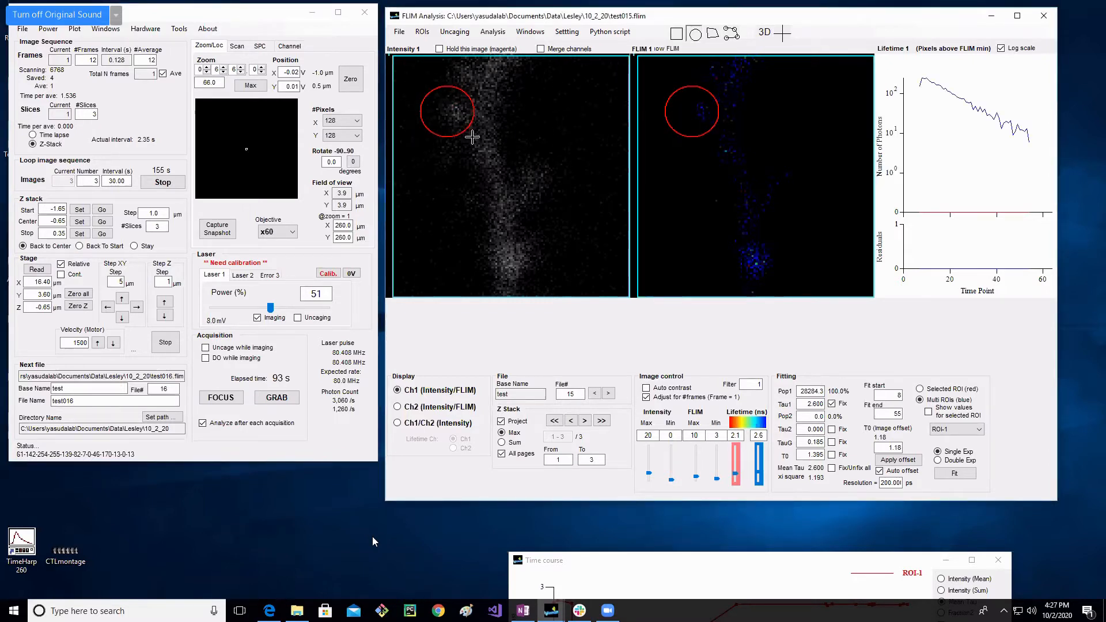
right_click(461, 115)
click(484, 120)
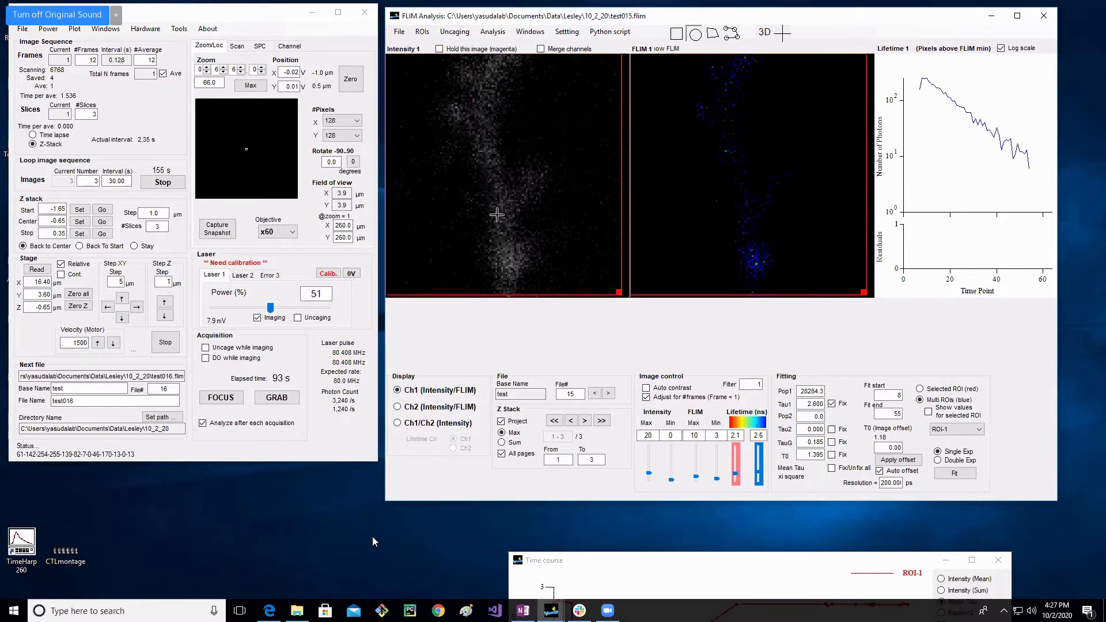
right_click(540, 217)
click(593, 295)
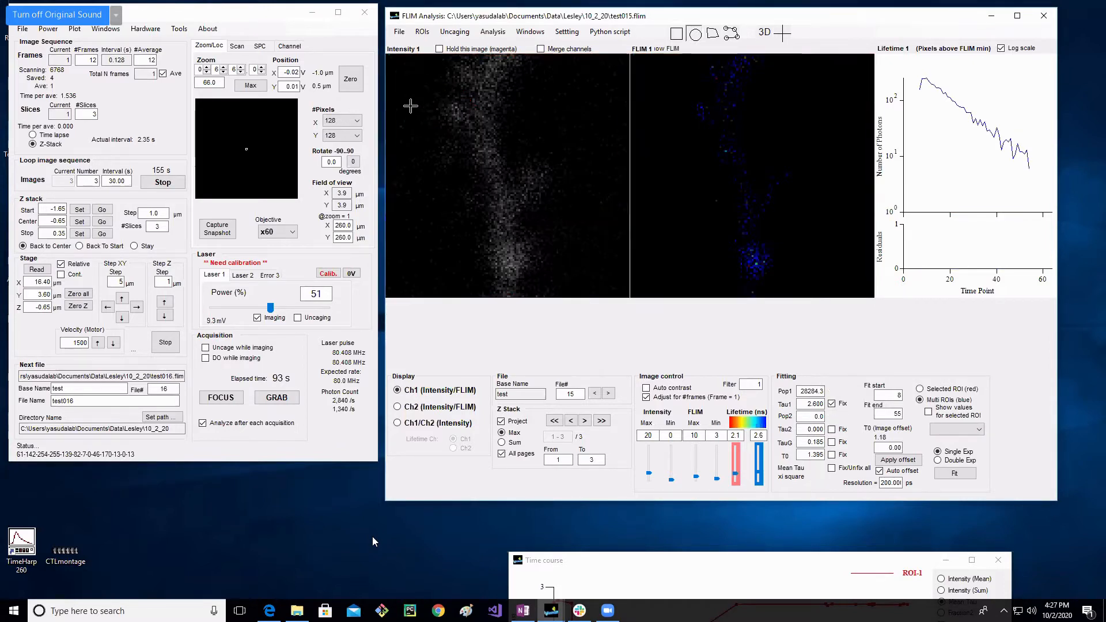
Step: Draw an elliptical region around the small spine beside the upper dendrite and create it as an ROI
drag(427, 90, 476, 144)
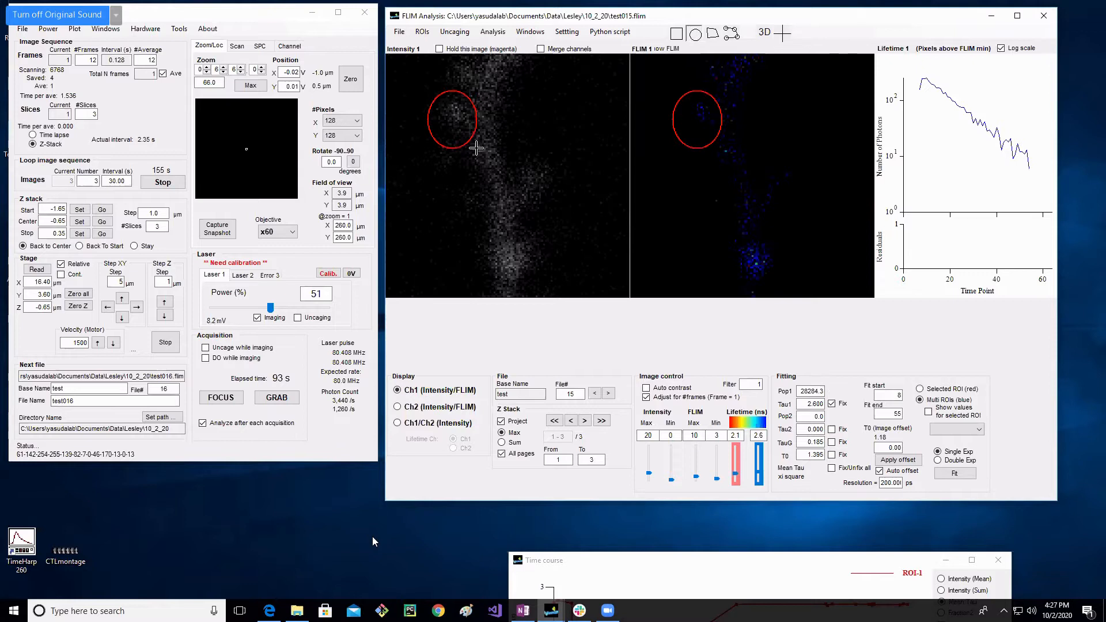
right_click(454, 117)
click(455, 122)
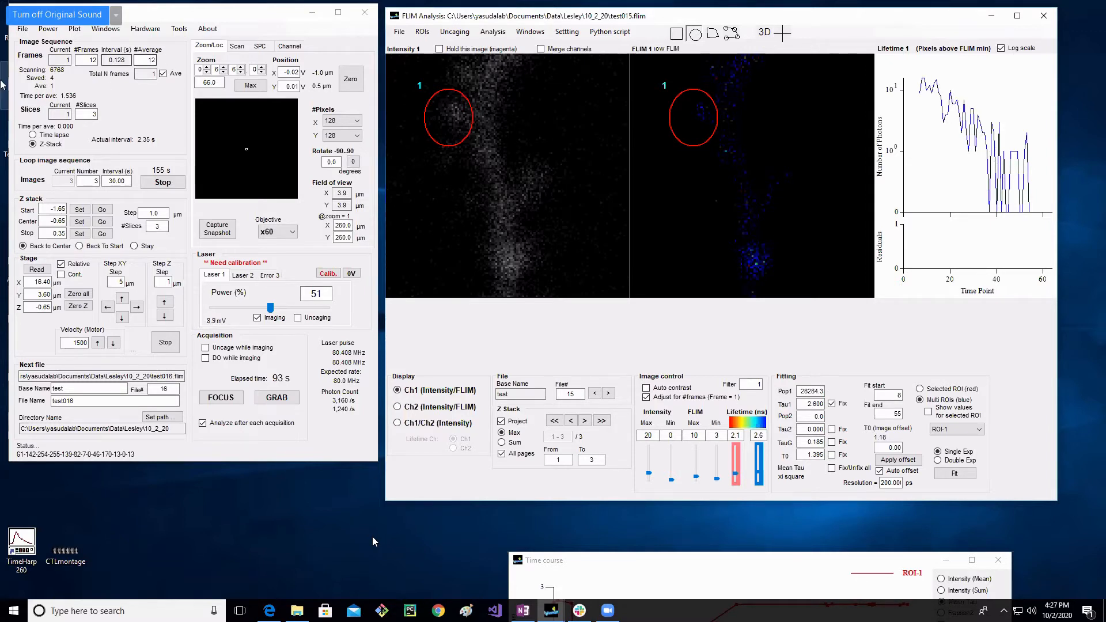
Step: Set the number of slices to 1 and grab an image at zoom 66
drag(94, 114, 115, 114)
text(1)
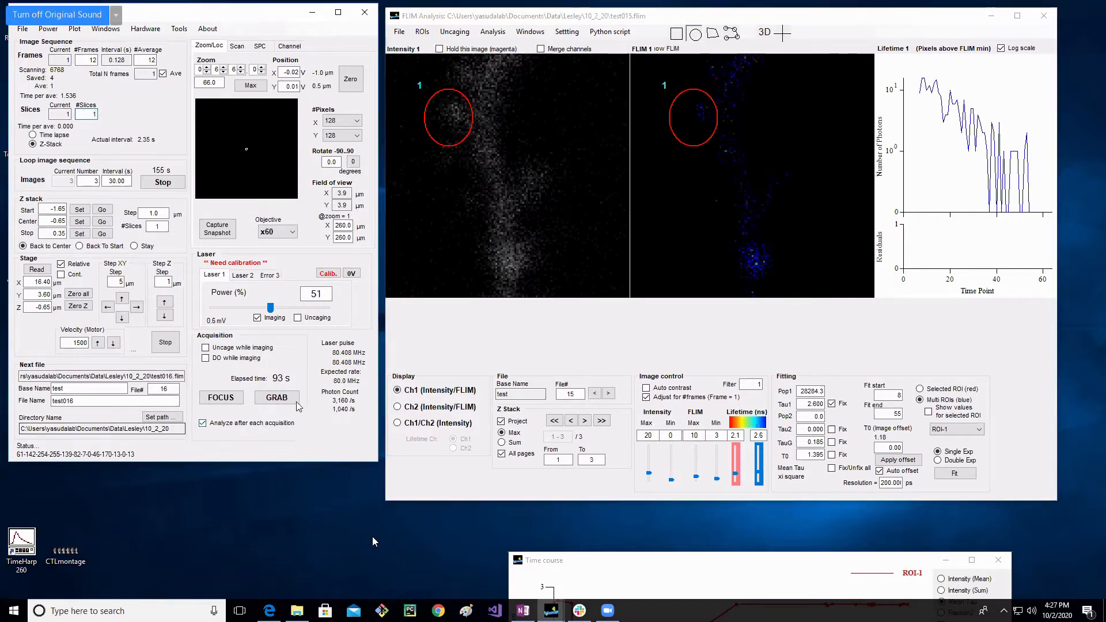
click(277, 397)
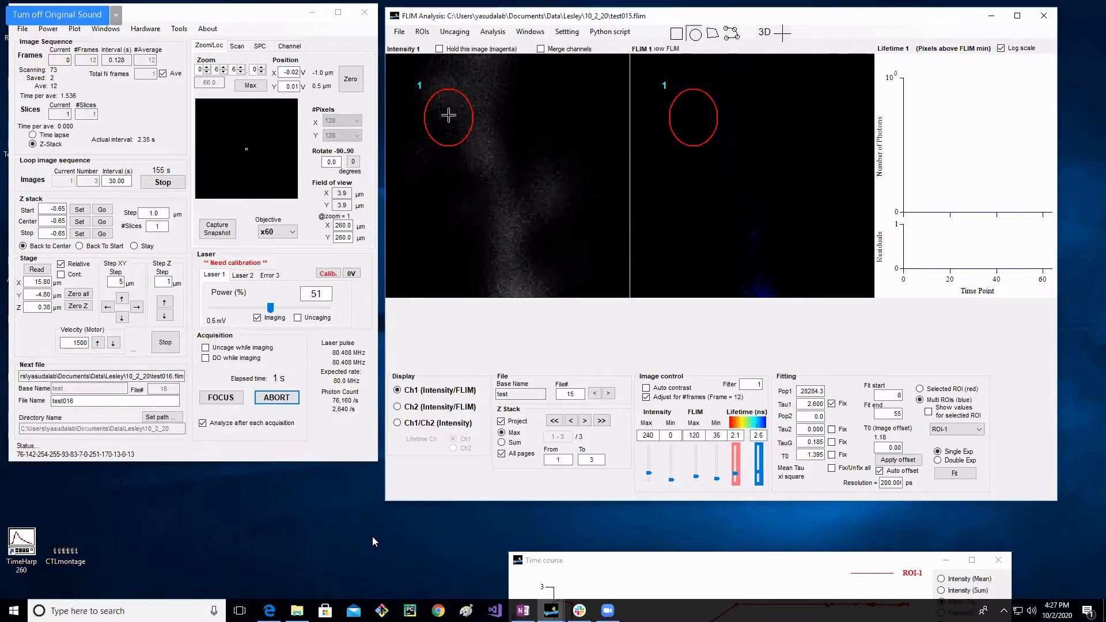
Step: Move the elliptical ROI onto the spine on the dendrite's other side, apply auto contrast, and enlarge the ROI around it
drag(485, 166, 565, 210)
click(681, 390)
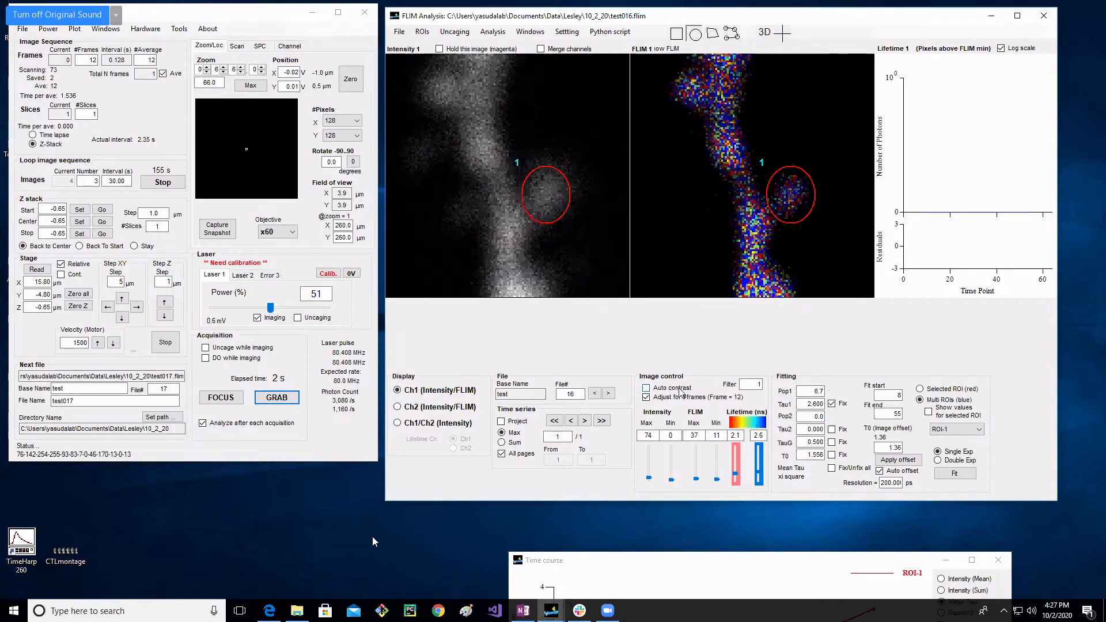
mouse_move(544, 187)
mouse_down()
mouse_move(538, 167)
mouse_move(568, 205)
mouse_move(556, 196)
mouse_move(564, 188)
mouse_up()
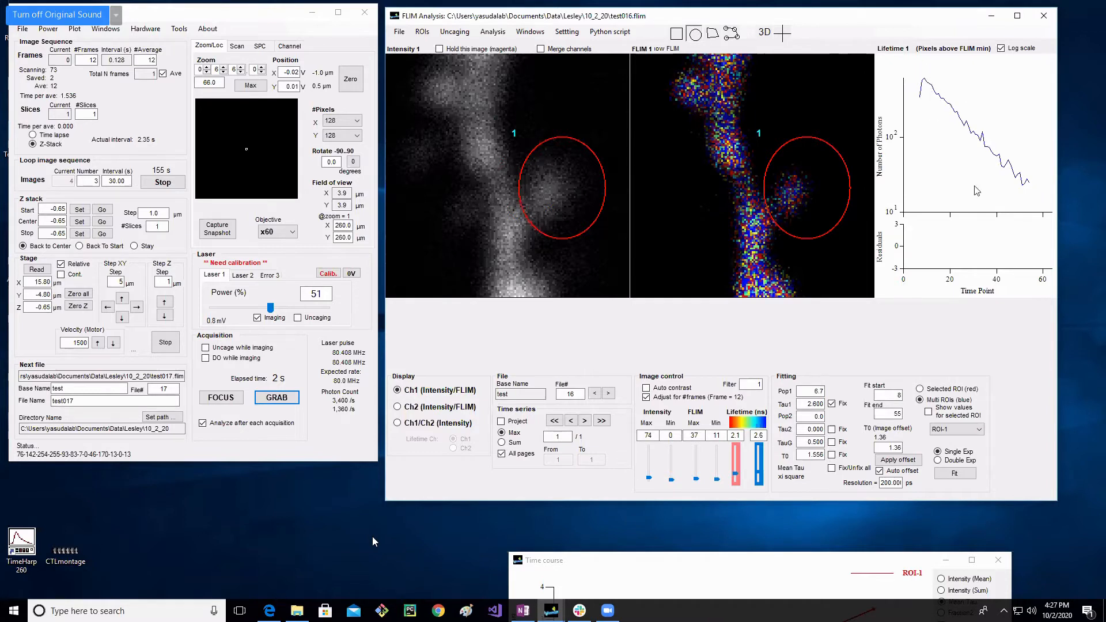
Step: Raise the zoom to 86 and then 96, viewing the spine in the live Focus view at each setting
click(224, 68)
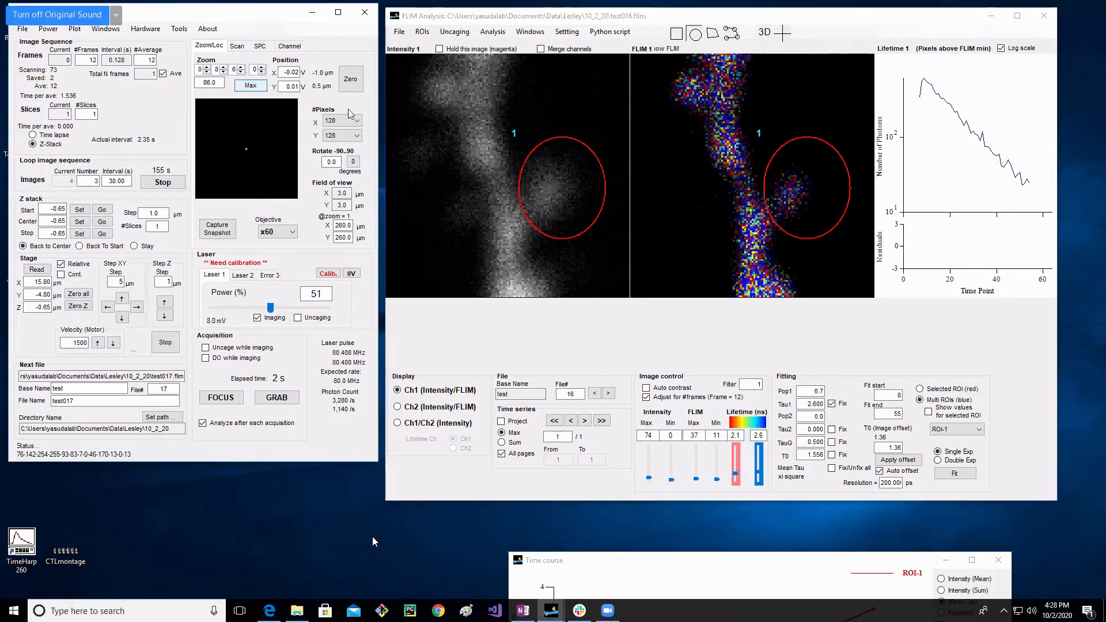
click(225, 399)
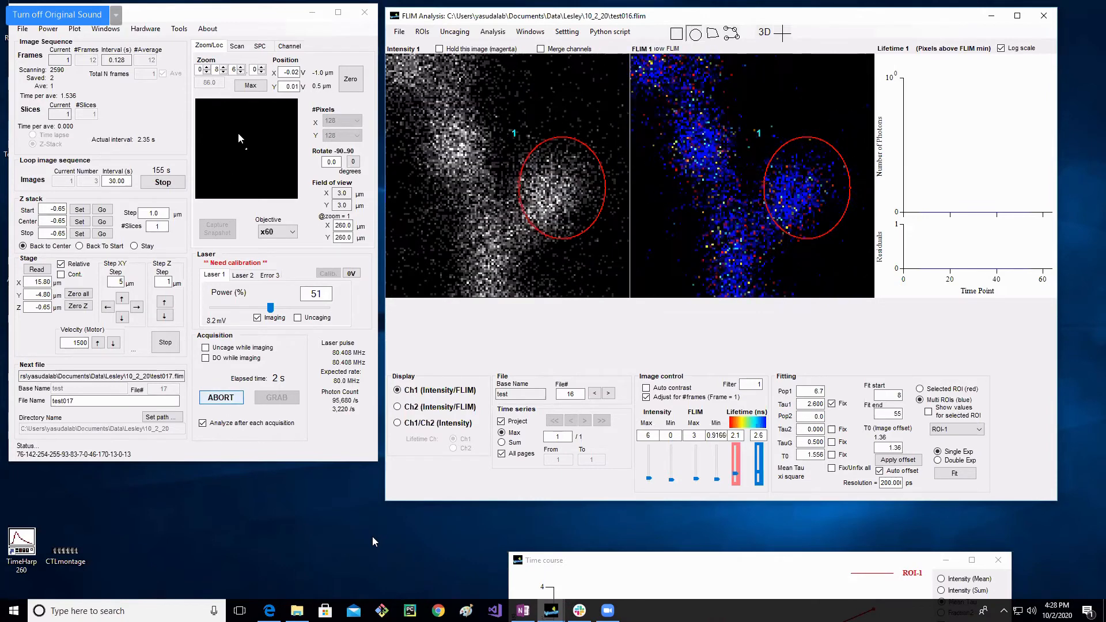
click(225, 70)
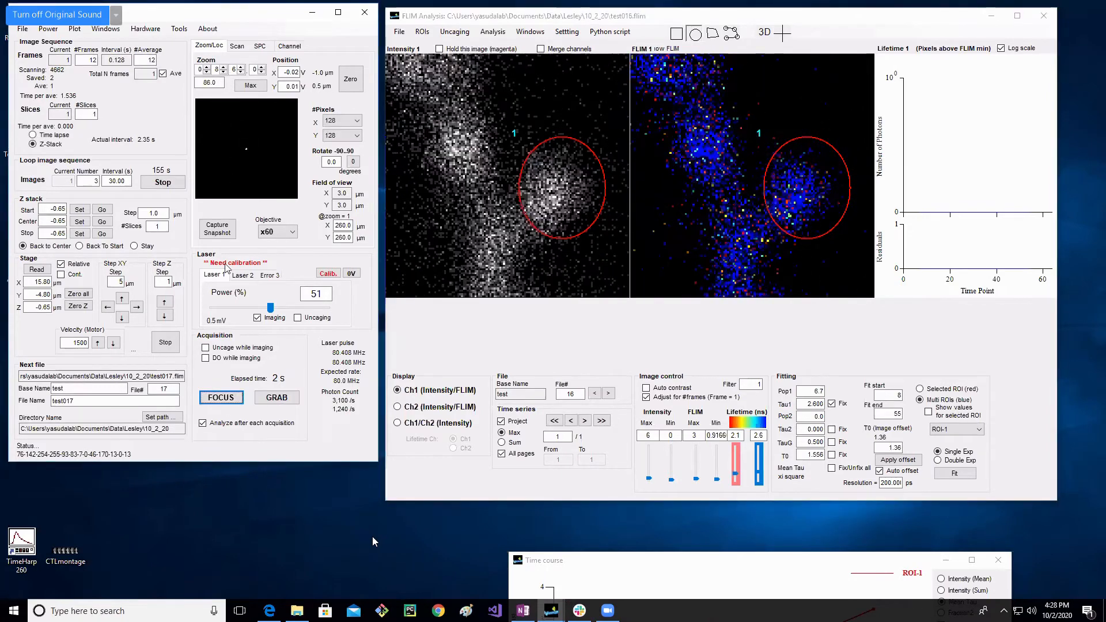
click(234, 399)
click(234, 399)
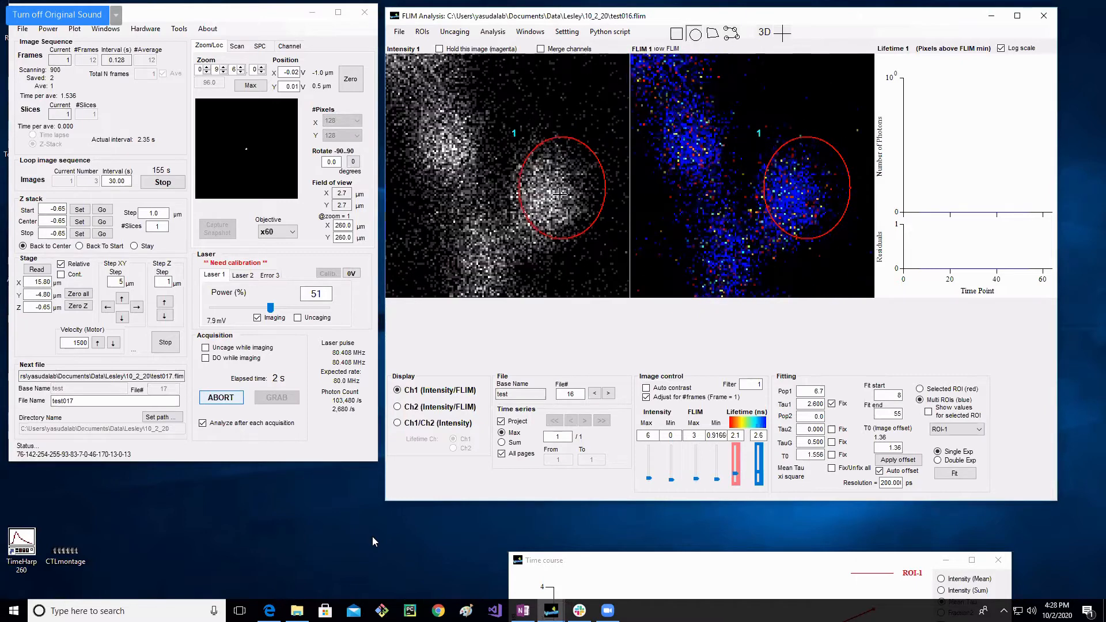
click(221, 398)
Step: Grab an image at zoom 96 and fit the elliptical ROI around the spine head
click(277, 399)
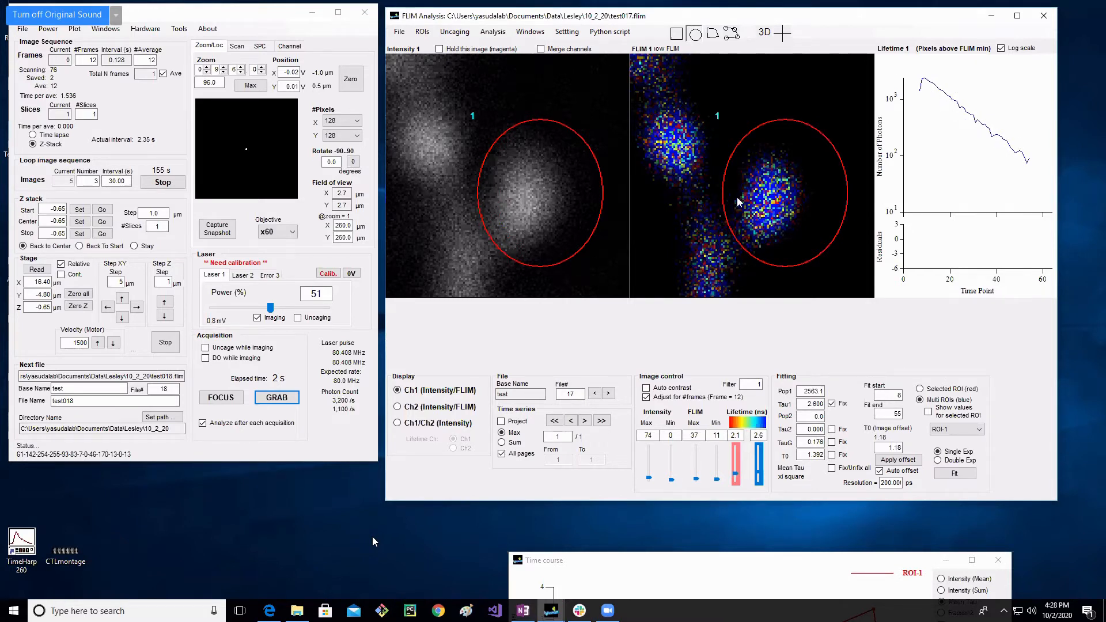
drag(792, 151, 789, 153)
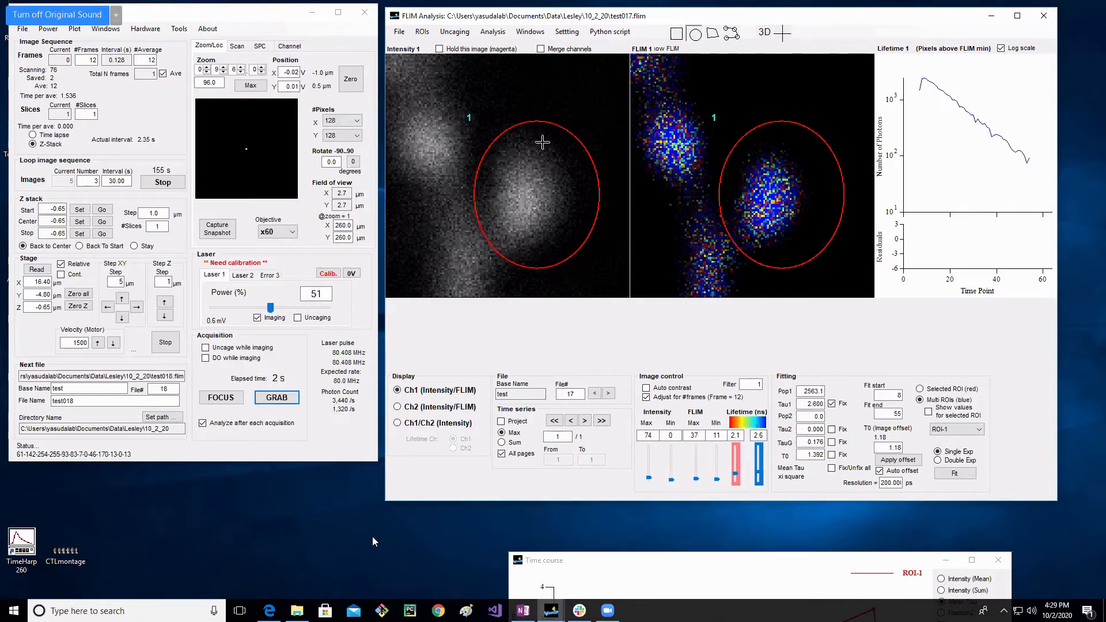
Step: Lower the zoom to 46 and run the live Focus view briefly
click(224, 72)
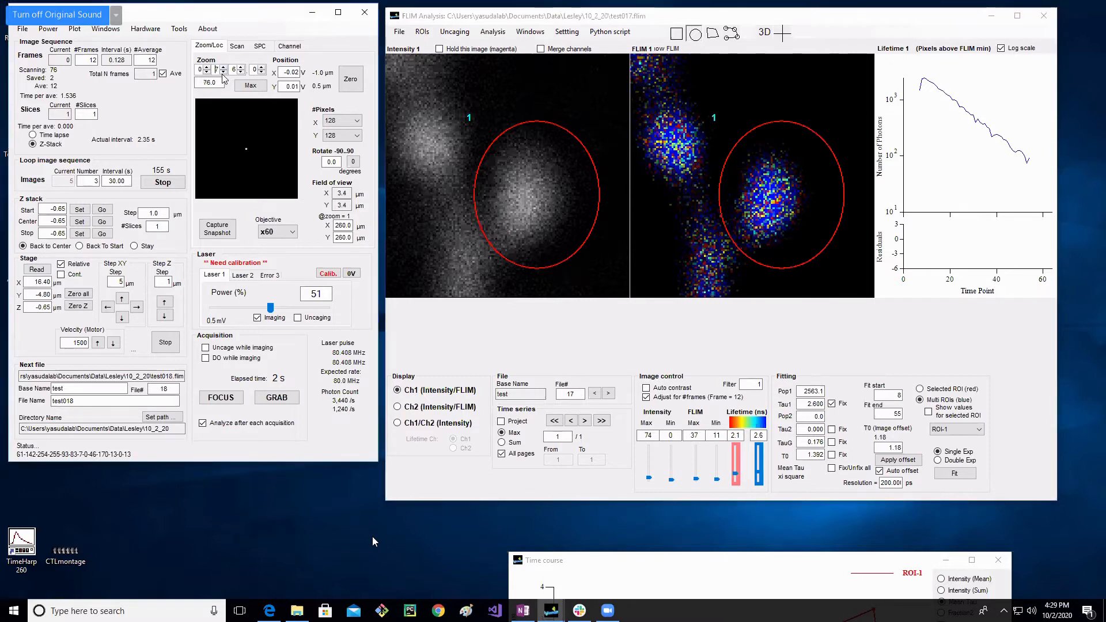
click(224, 72)
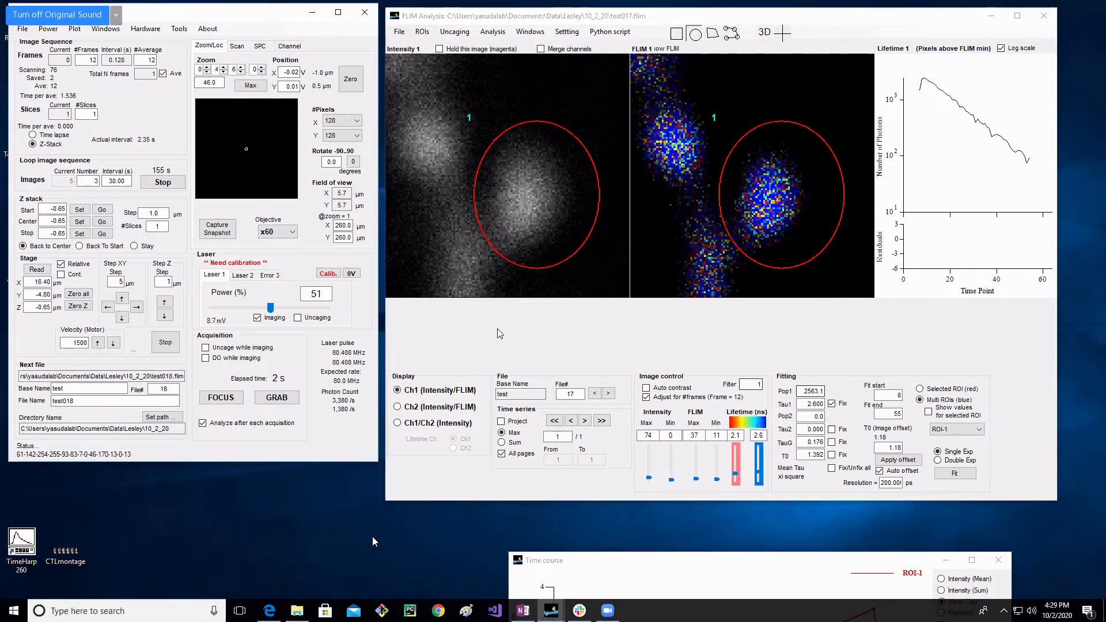
click(226, 400)
click(225, 400)
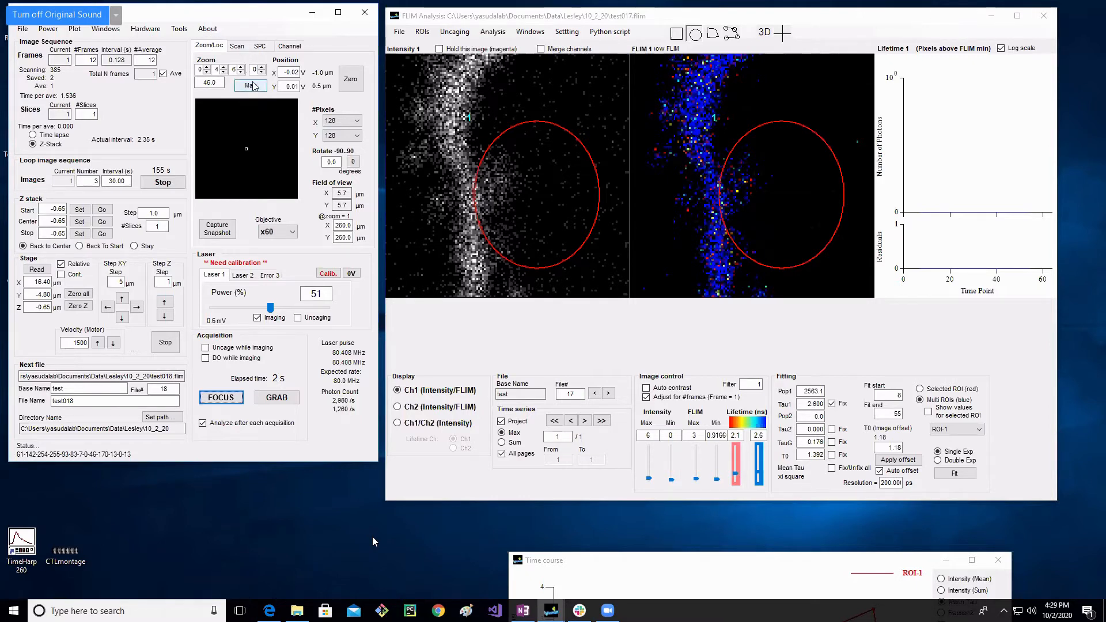
Step: Reset the scan to the maximum field of view at zoom 1 and run the live Focus view briefly
click(214, 69)
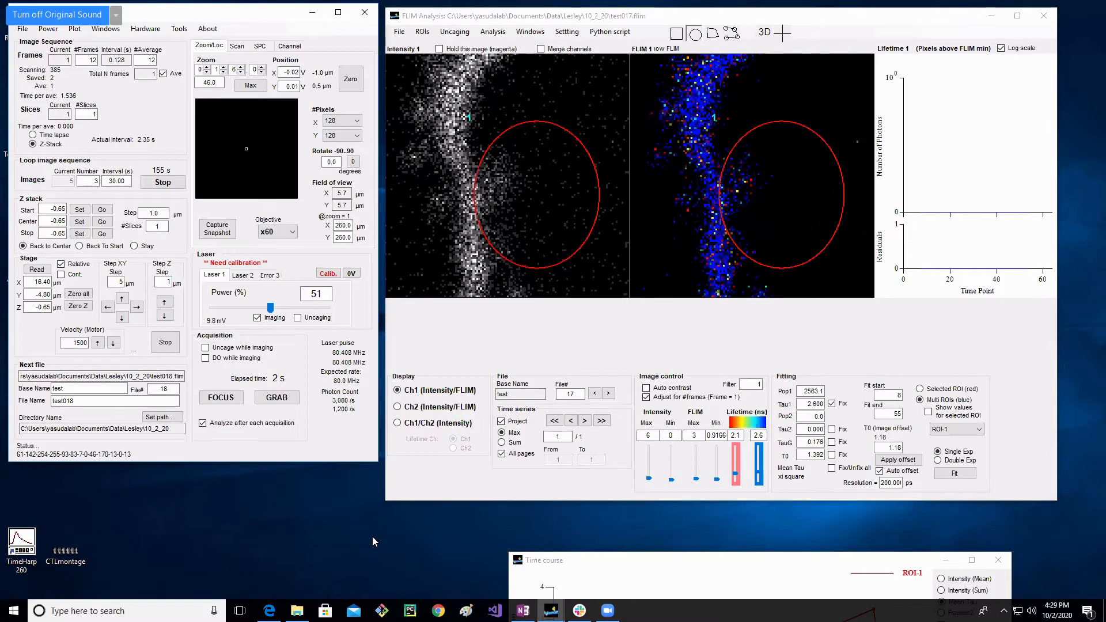
click(251, 86)
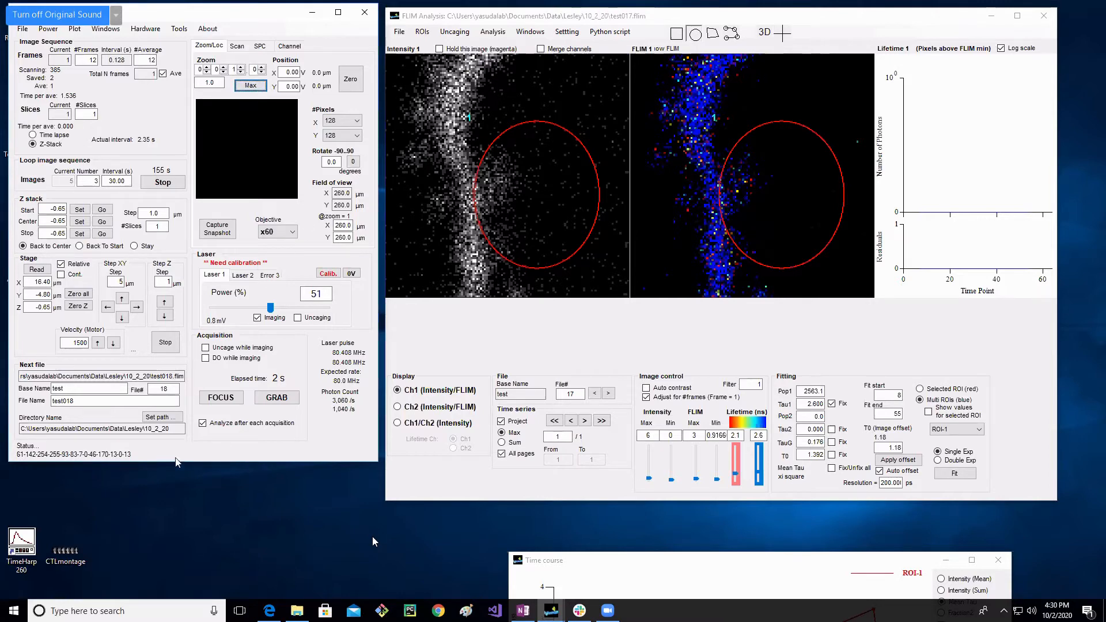
click(230, 402)
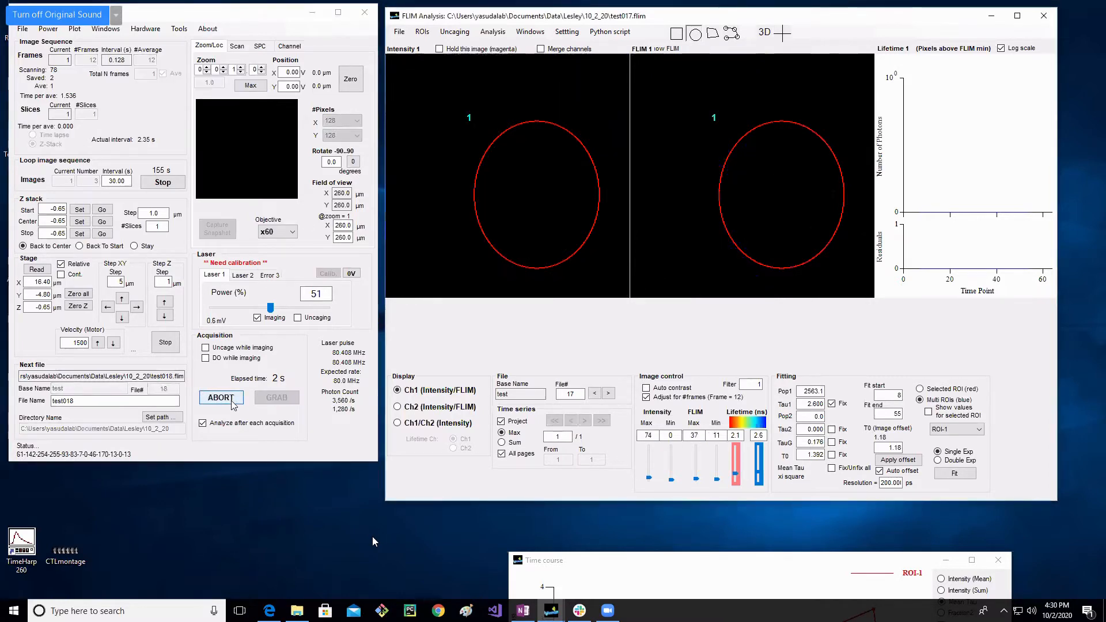
click(234, 401)
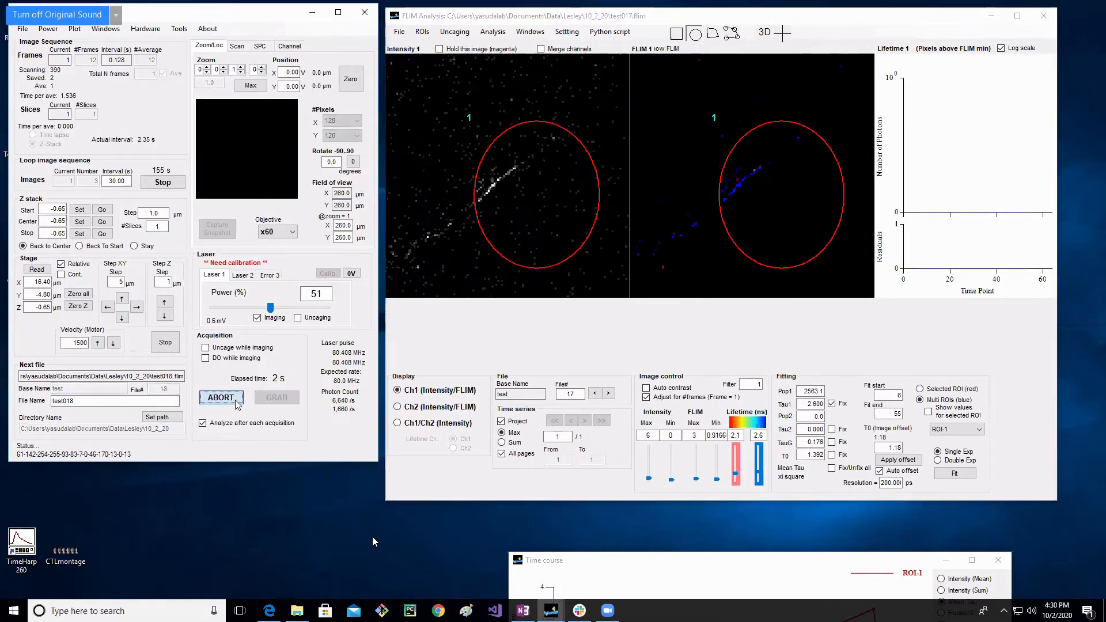
Step: Review the scan settings and raise the zoom to 21
click(244, 45)
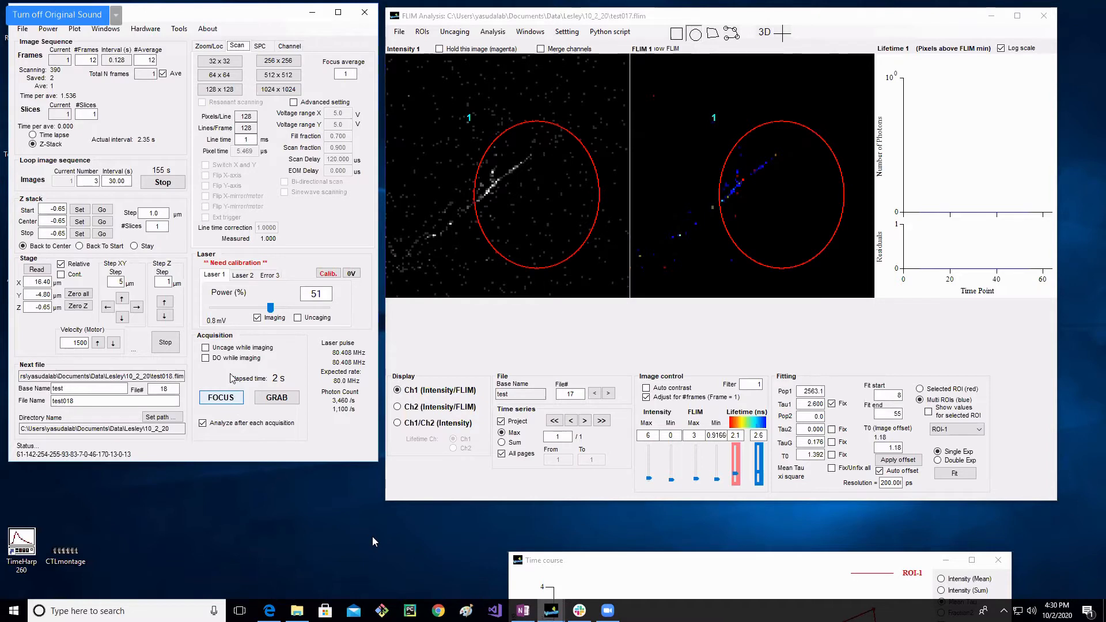
click(208, 47)
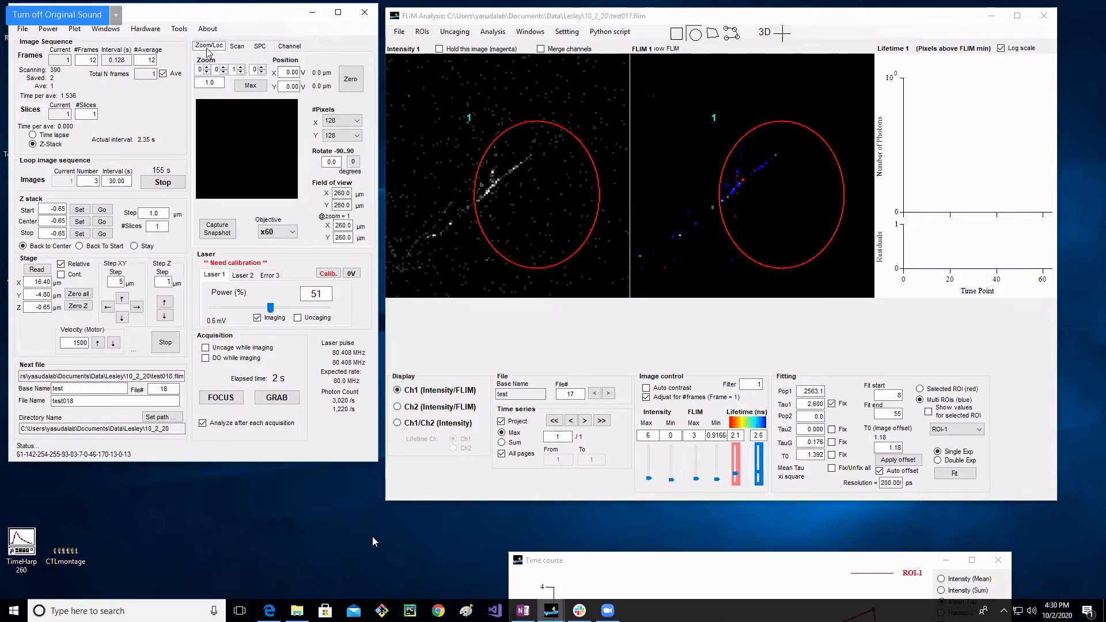
click(224, 67)
click(224, 66)
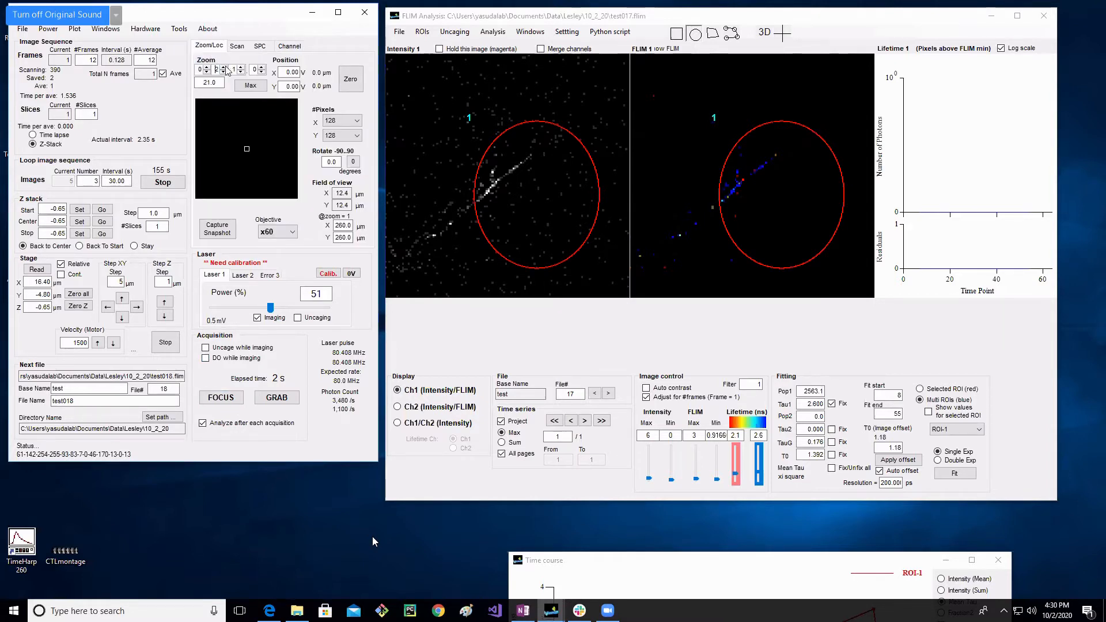
Step: Raise the zoom to 51 and run the live Focus view of the dendrite briefly
click(224, 66)
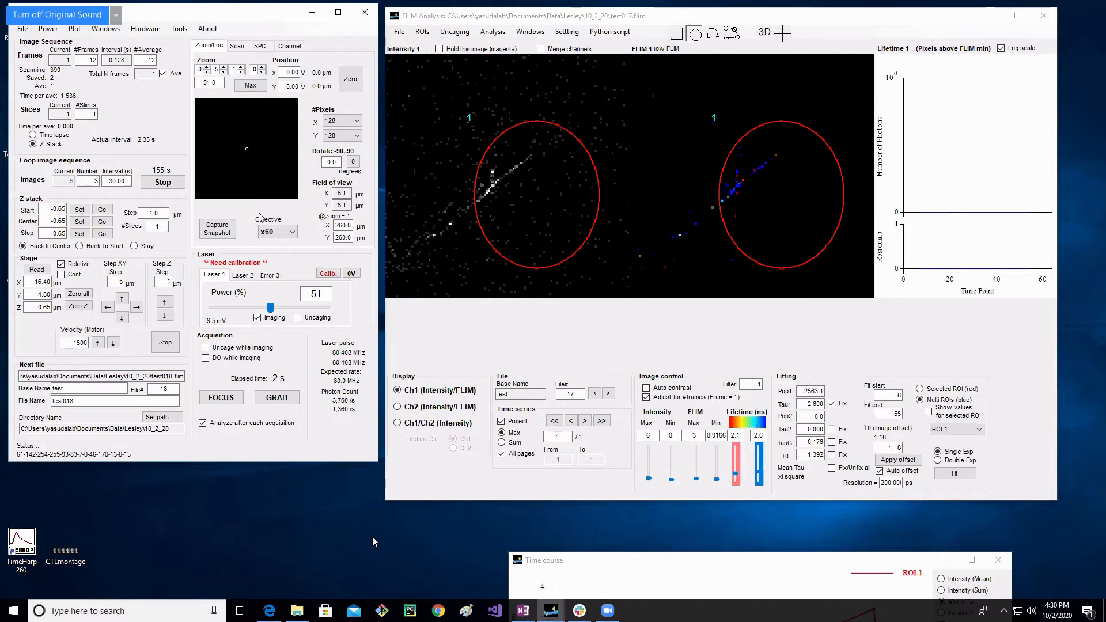
click(216, 399)
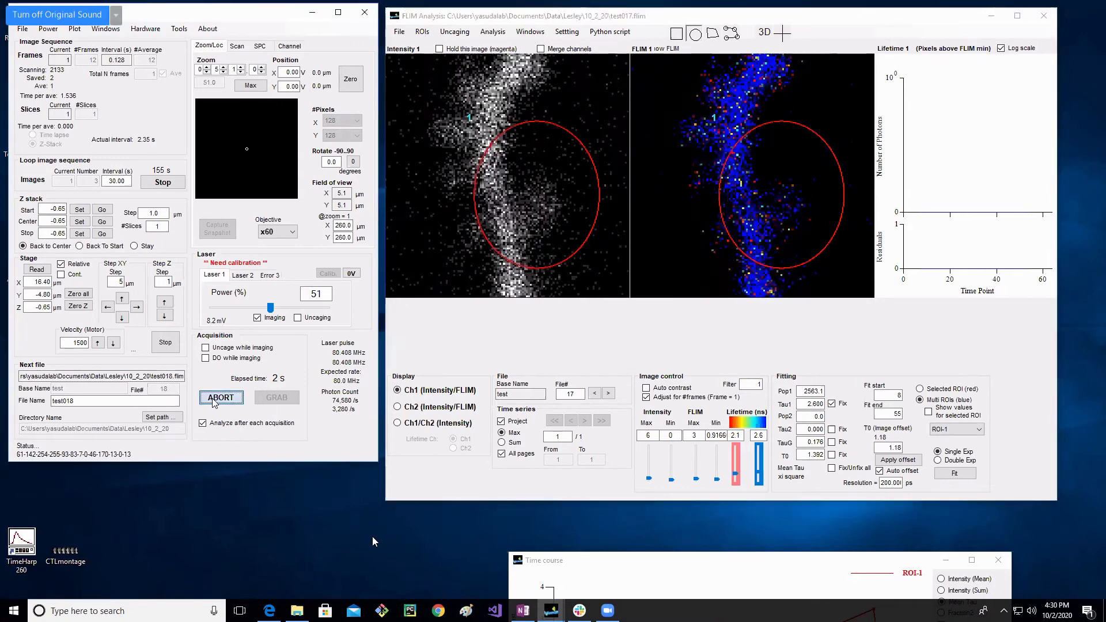
click(214, 399)
Step: Set the scan line time to 2 ms, start grabbing an image and abort the acquisition
click(237, 46)
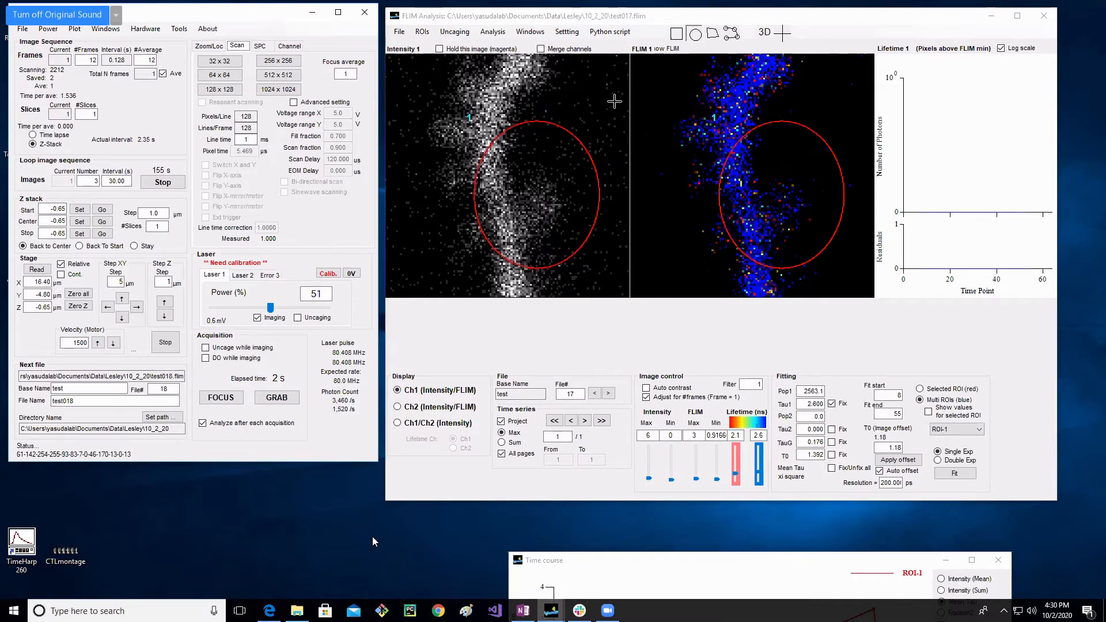
double_click(254, 140)
click(277, 399)
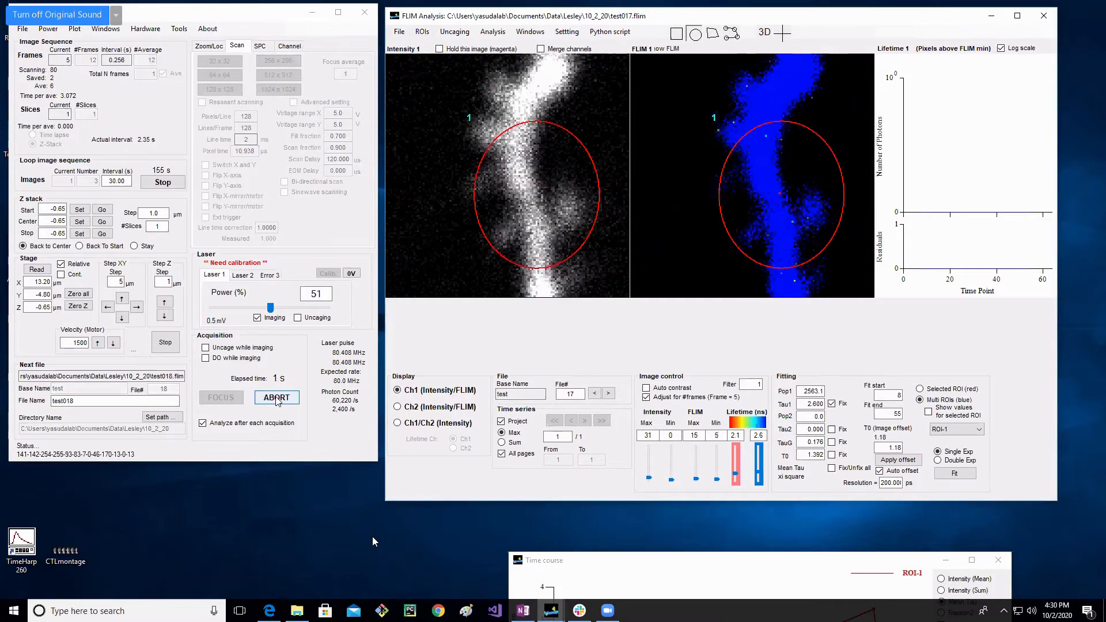
click(277, 399)
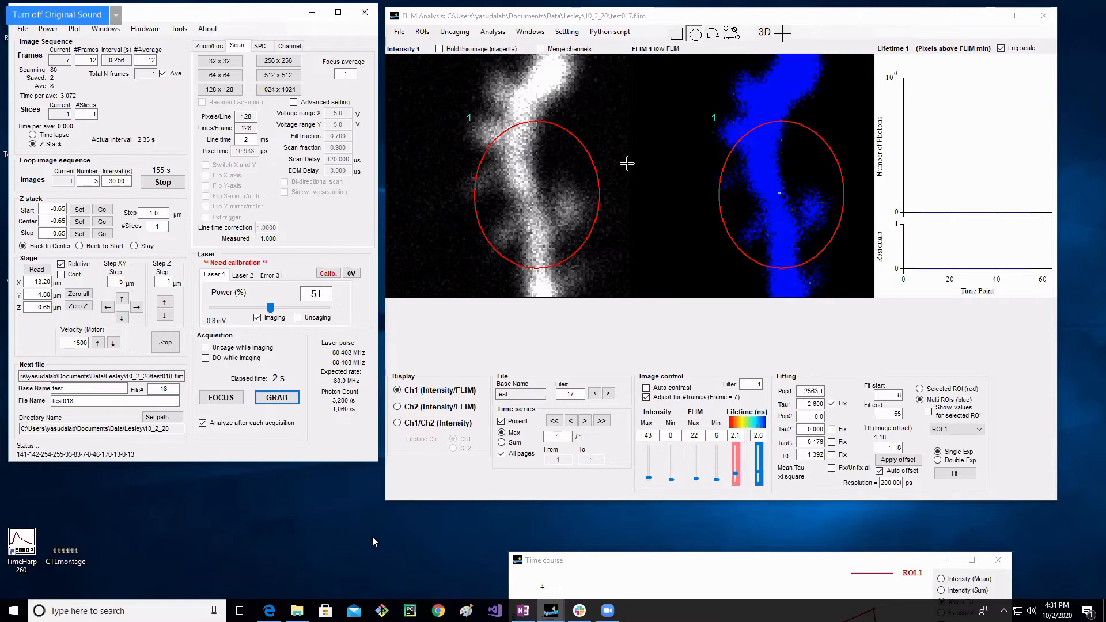
Step: Grab an image at 32 x 32 pixels with a 1 ms line time and shift the elliptical ROI toward the spine head
double_click(257, 142)
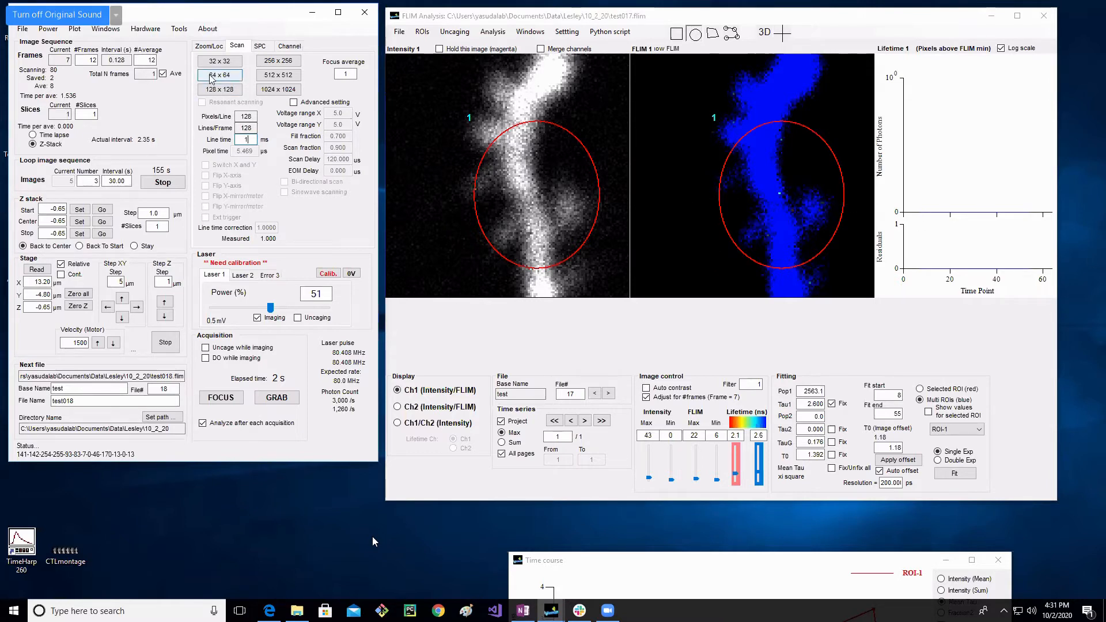
click(237, 62)
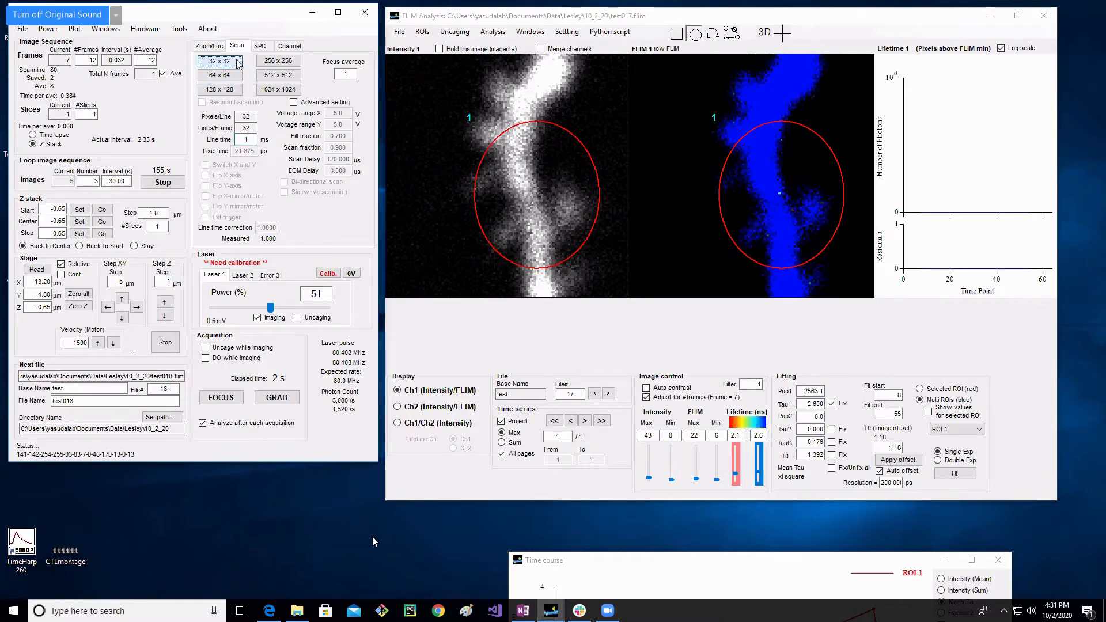
click(286, 401)
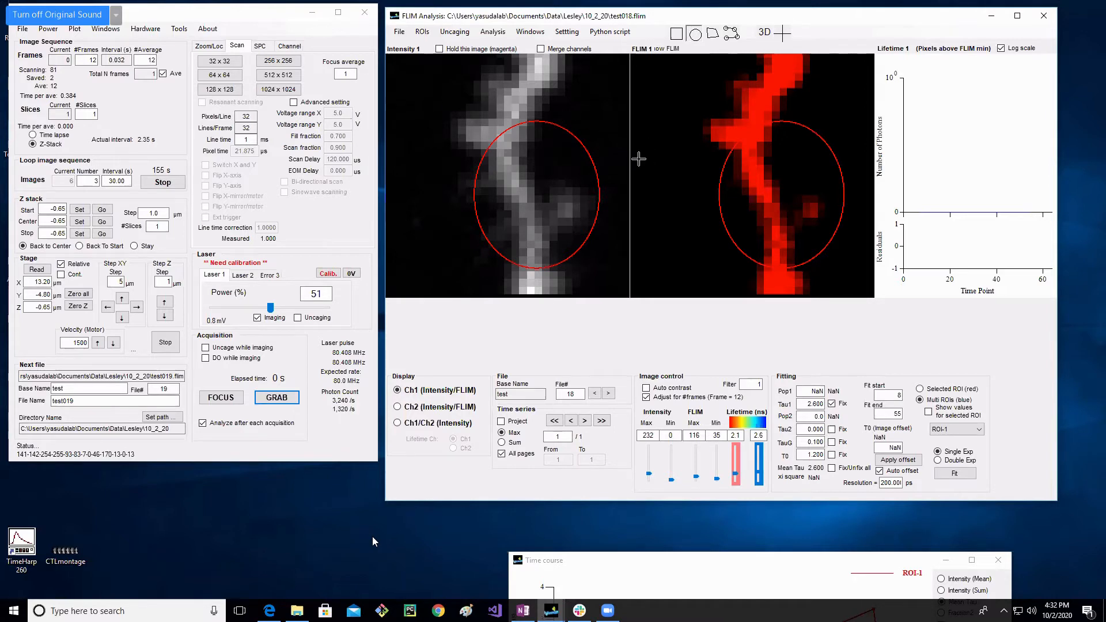
drag(538, 200, 583, 198)
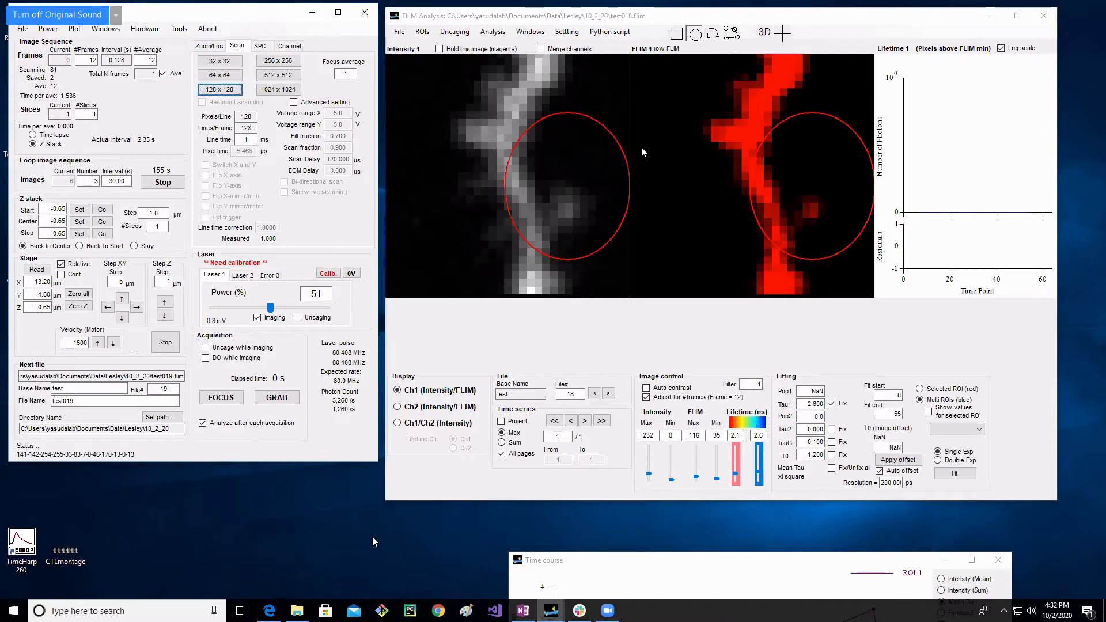
Step: Set the scan to 128 x 128 pixels and check the dendrite in the live Focus view
click(229, 403)
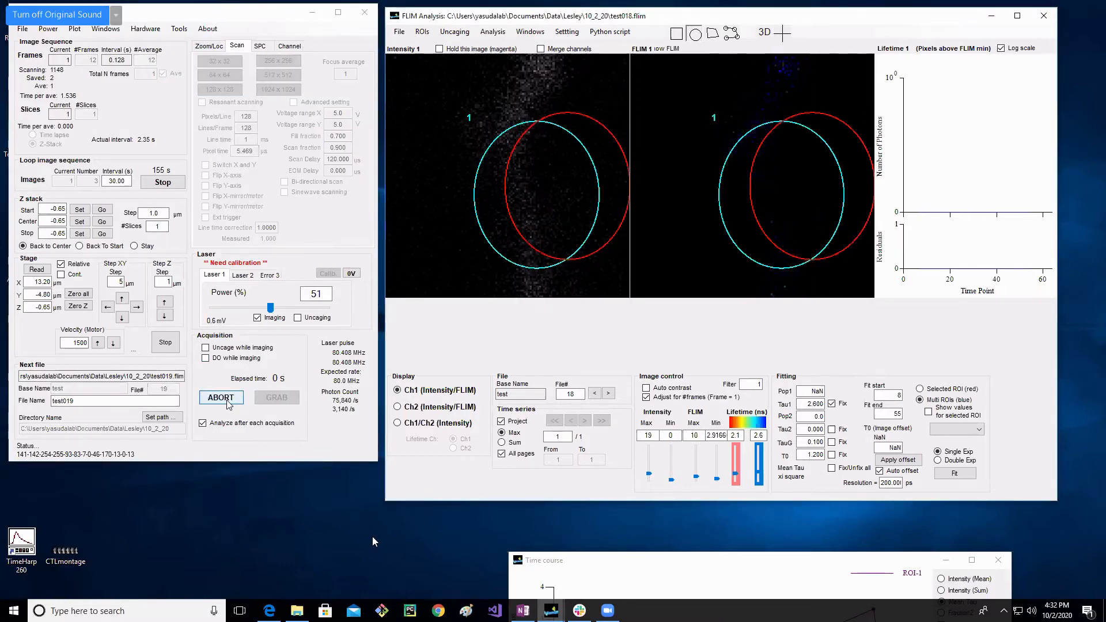
click(228, 403)
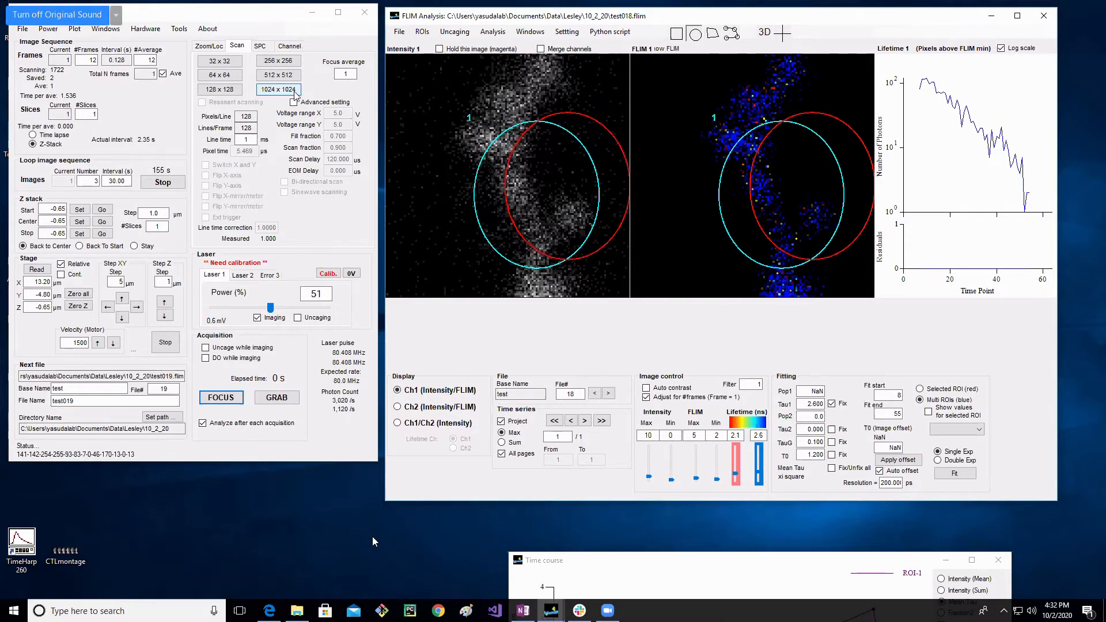
click(220, 90)
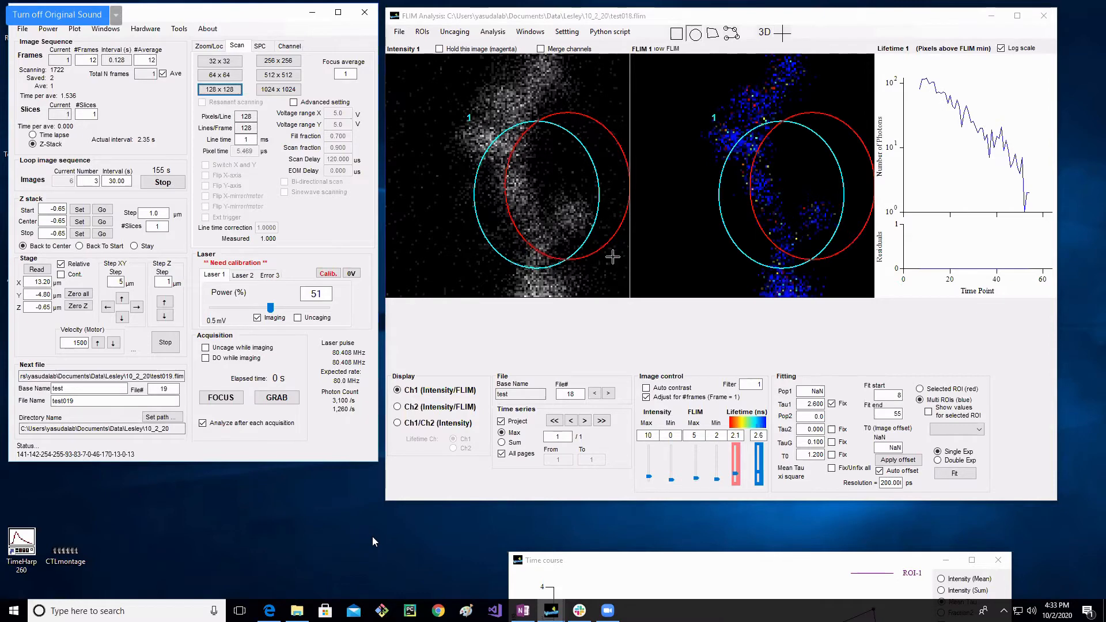
click(213, 400)
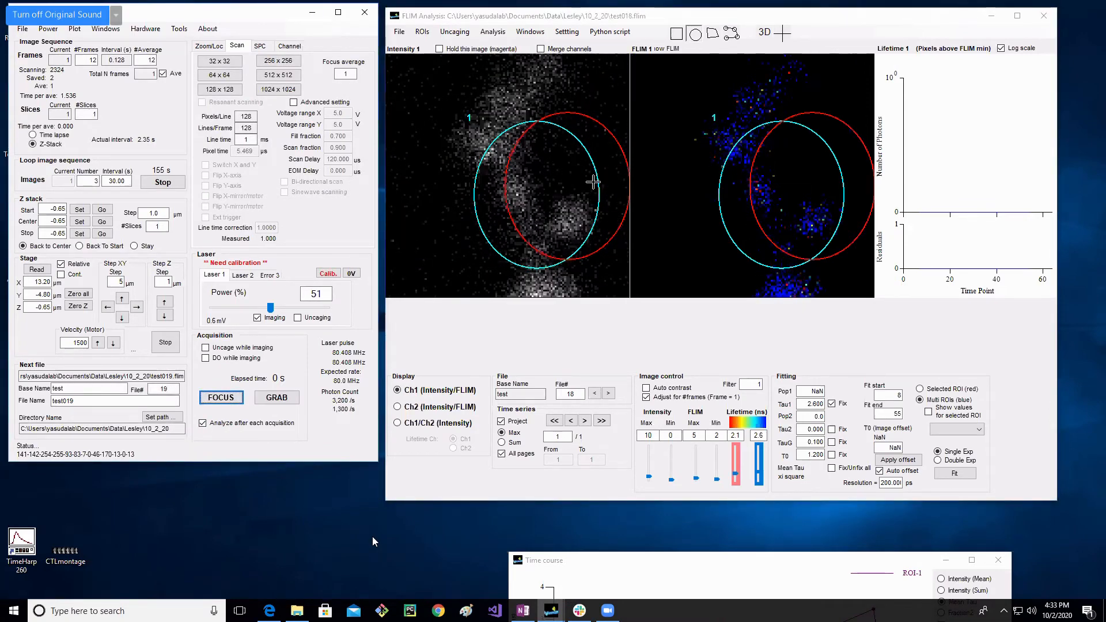
Step: Move and shrink ROI 1 into the empty area above the spine head and place a second elliptical ROI beside it
drag(514, 137, 548, 126)
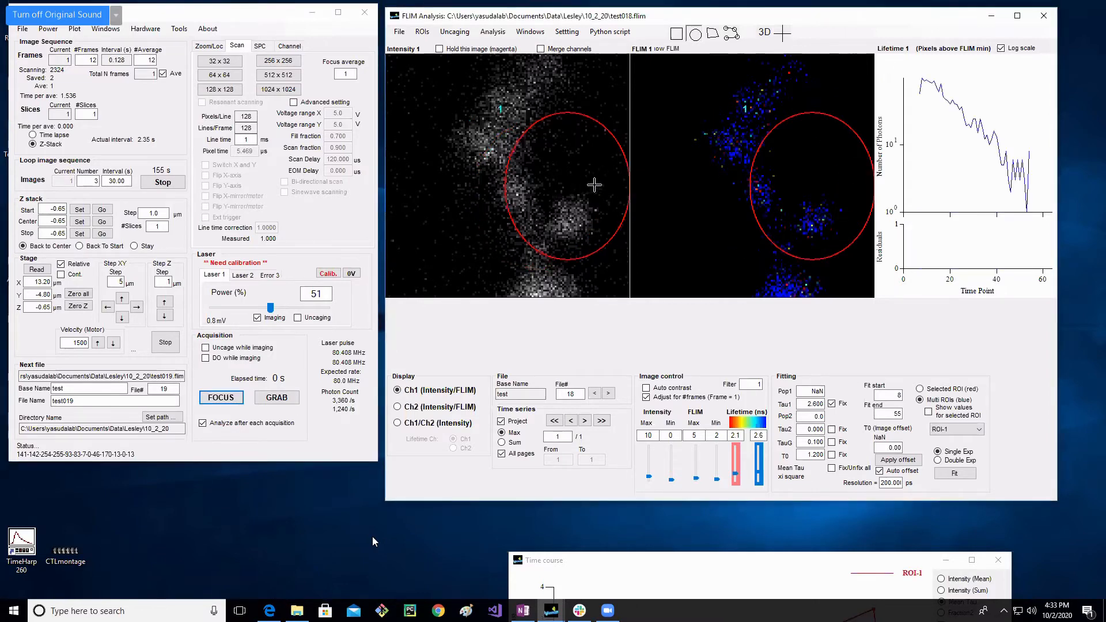
drag(595, 185, 606, 116)
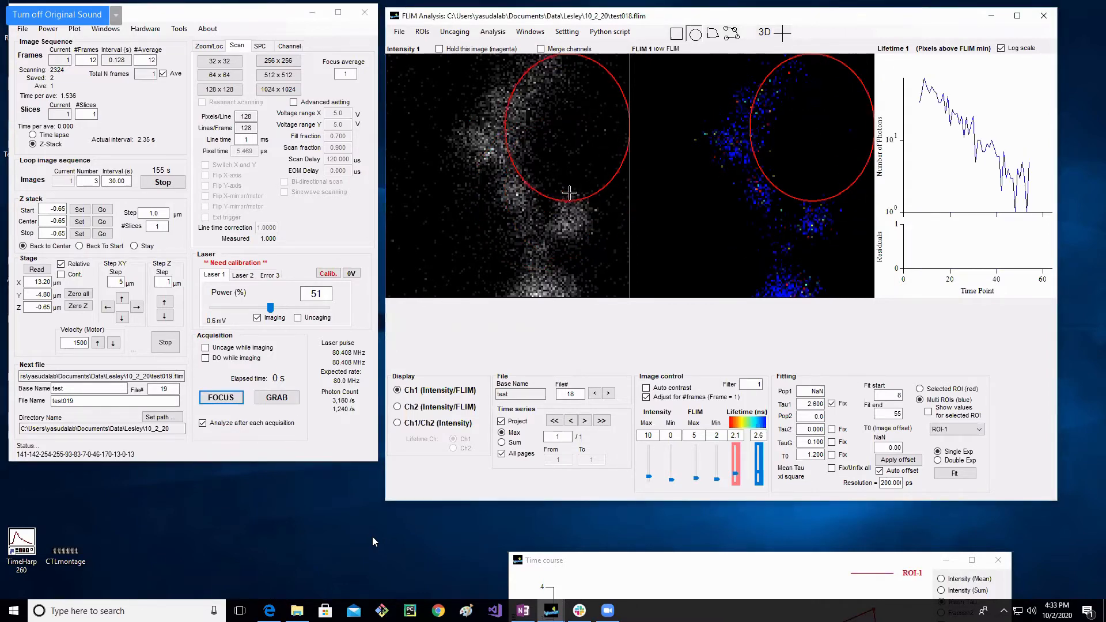
drag(570, 195, 578, 163)
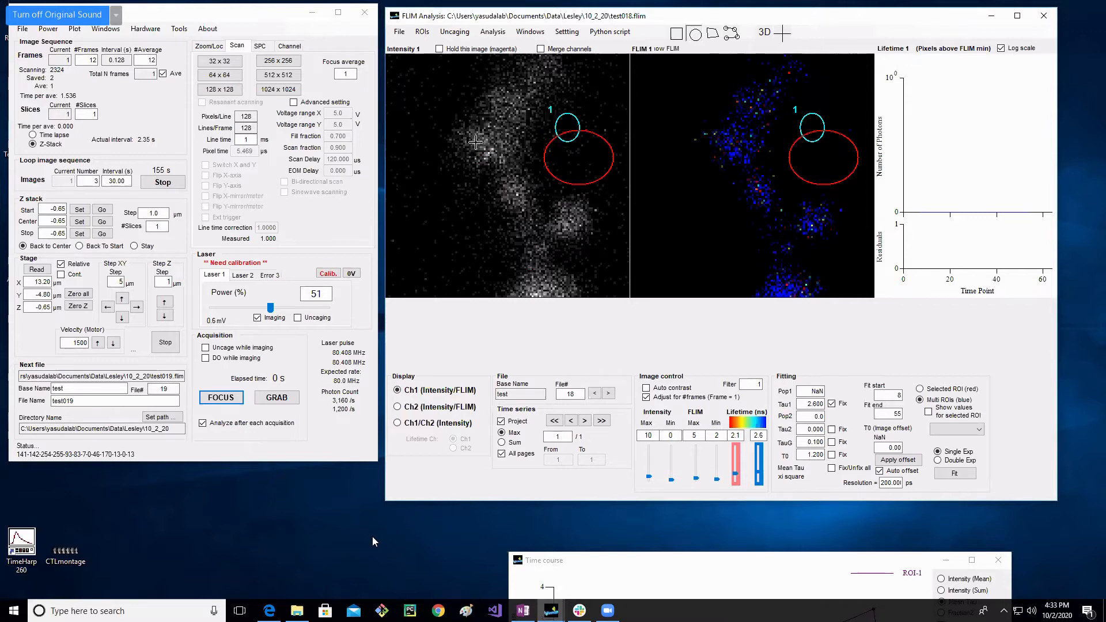
Step: Select the 128 x 128 pixel scan and review its line time and the SPC settings
click(206, 92)
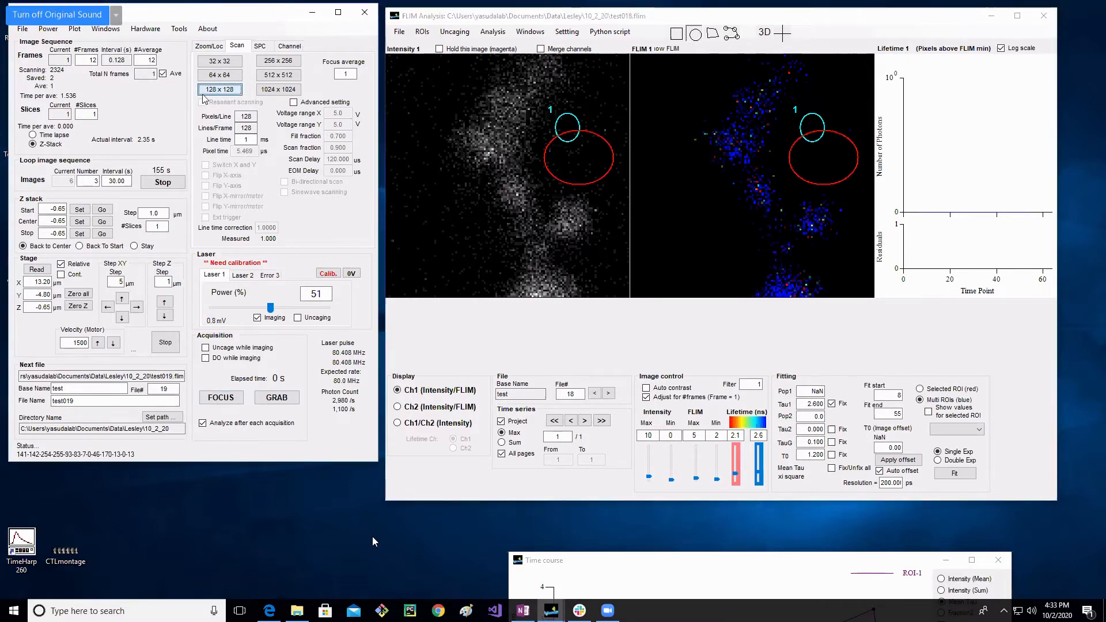
click(216, 90)
click(241, 139)
click(253, 141)
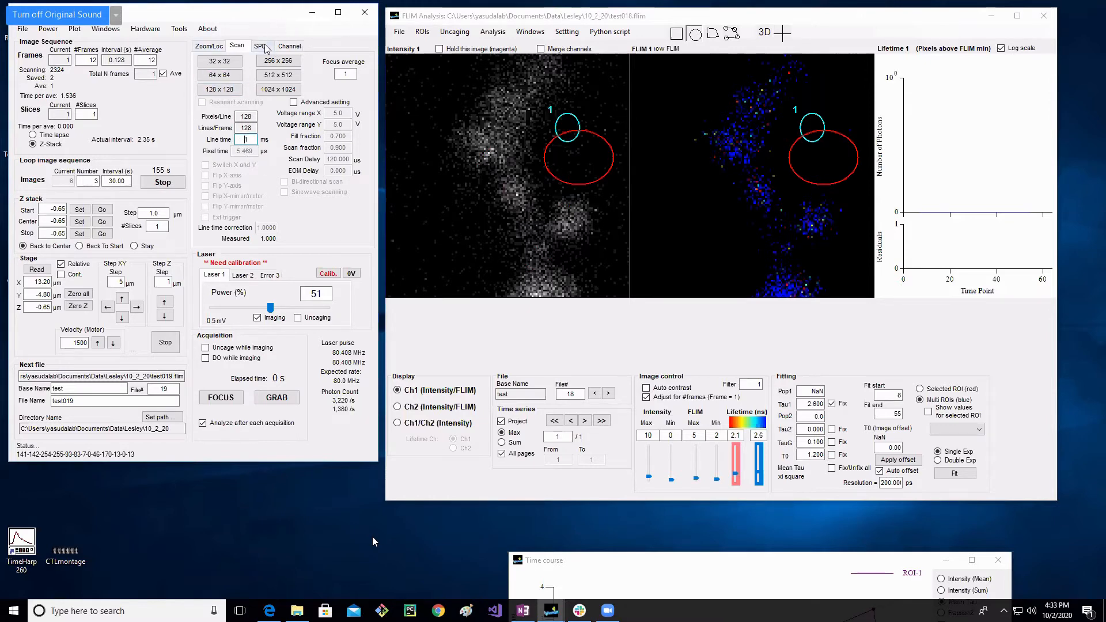
click(241, 46)
click(261, 47)
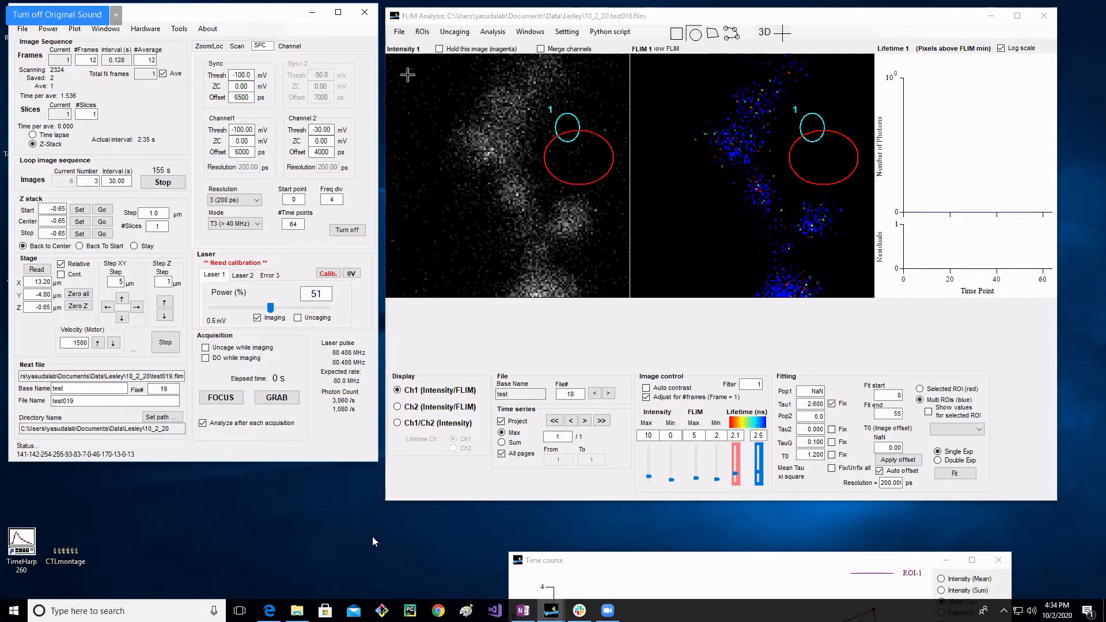
Step: Remove the existing ROIs and draw one large elliptical ROI around the dendrite and spine, enlarged past the image edges
right_click(501, 103)
click(523, 109)
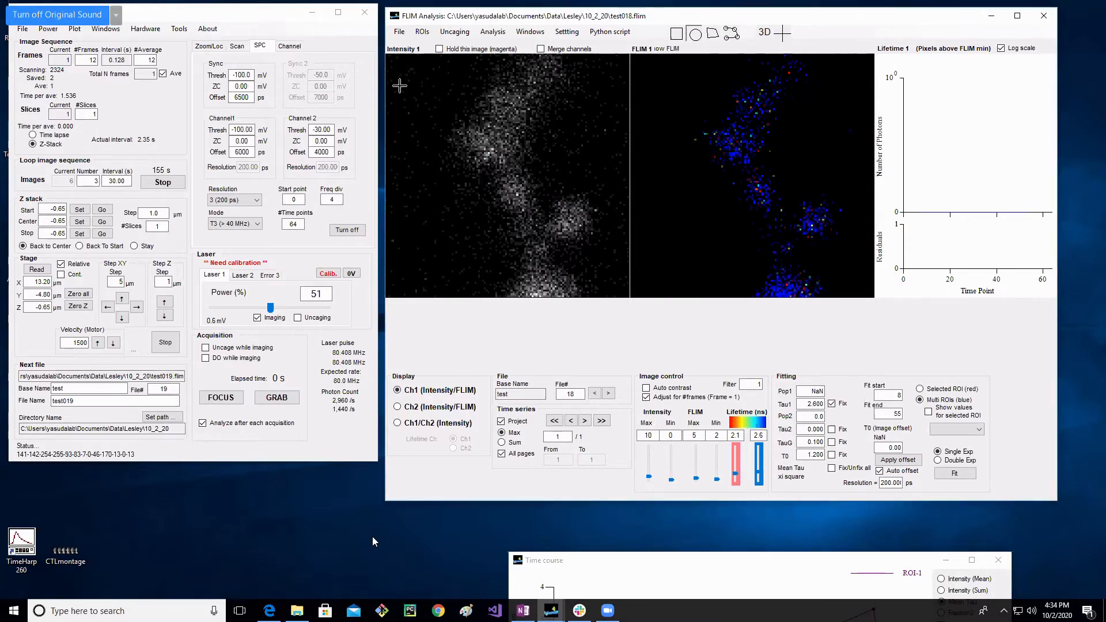
drag(400, 92, 554, 171)
right_click(583, 230)
click(577, 215)
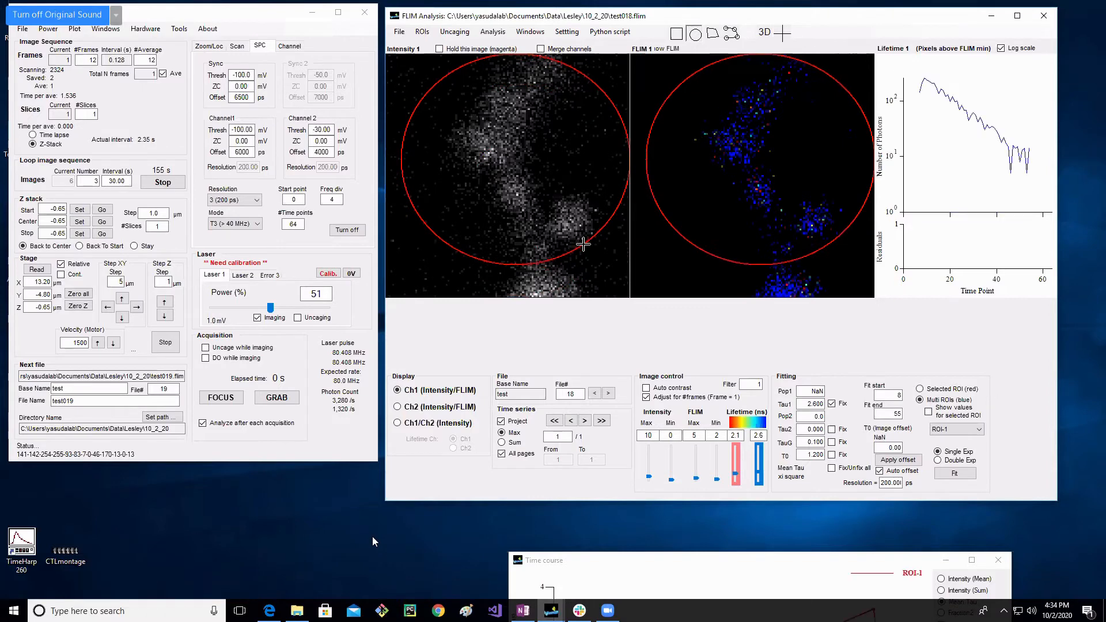
drag(585, 247, 617, 279)
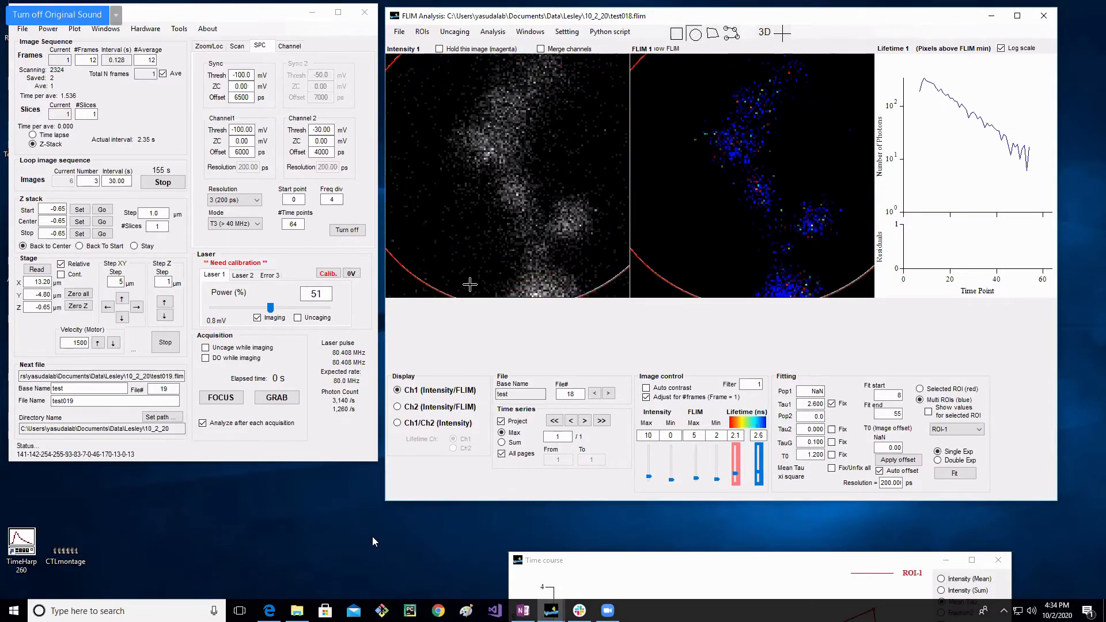
Step: Lower the zoom to 11 and start the live Focus view of the dendrite
click(209, 45)
click(224, 72)
click(224, 72)
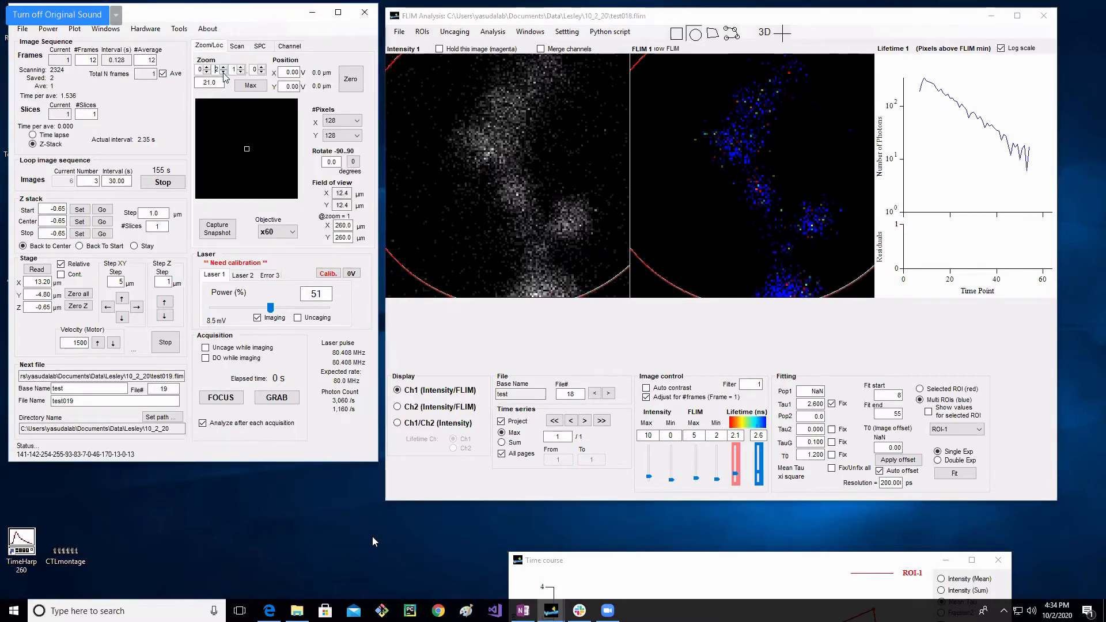
click(223, 72)
click(222, 398)
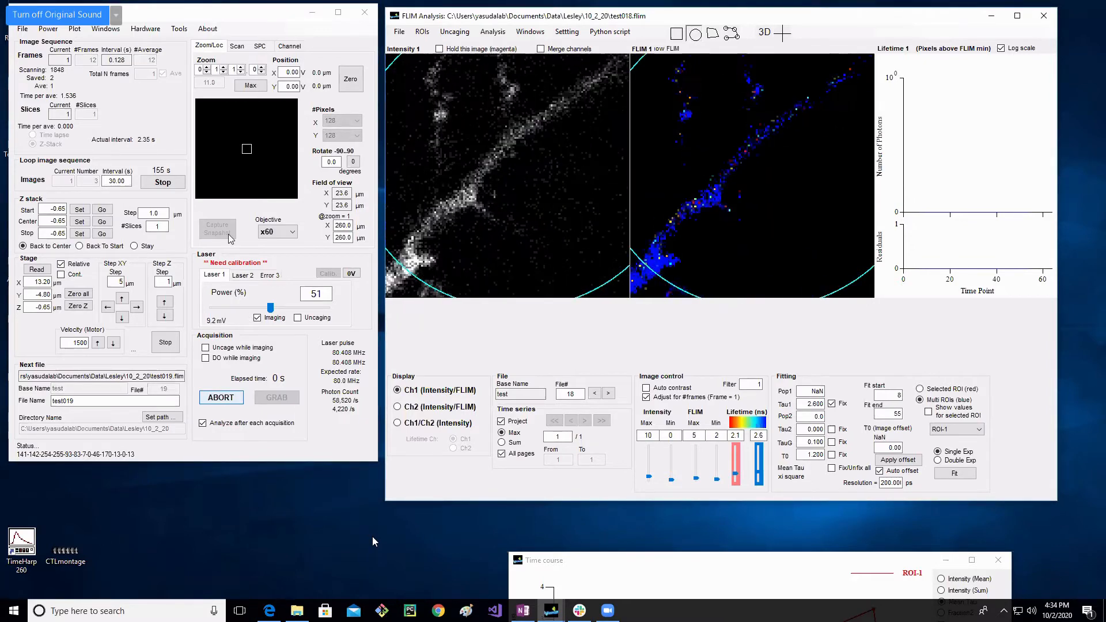
Step: Raise the zoom to 41 and grab an image of the dendrite
click(224, 67)
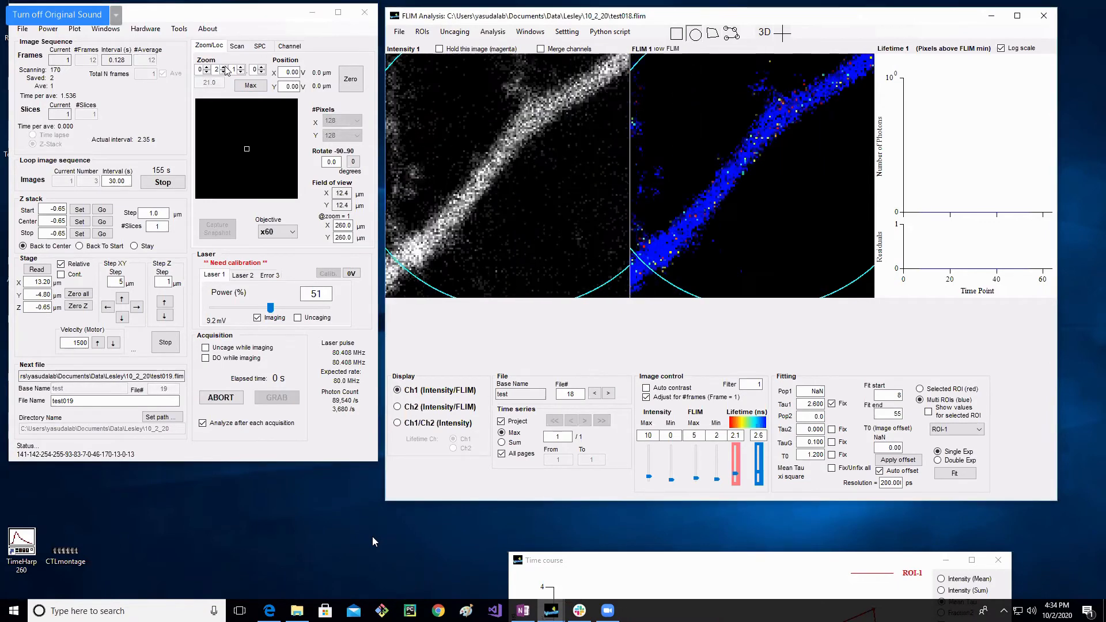
click(223, 67)
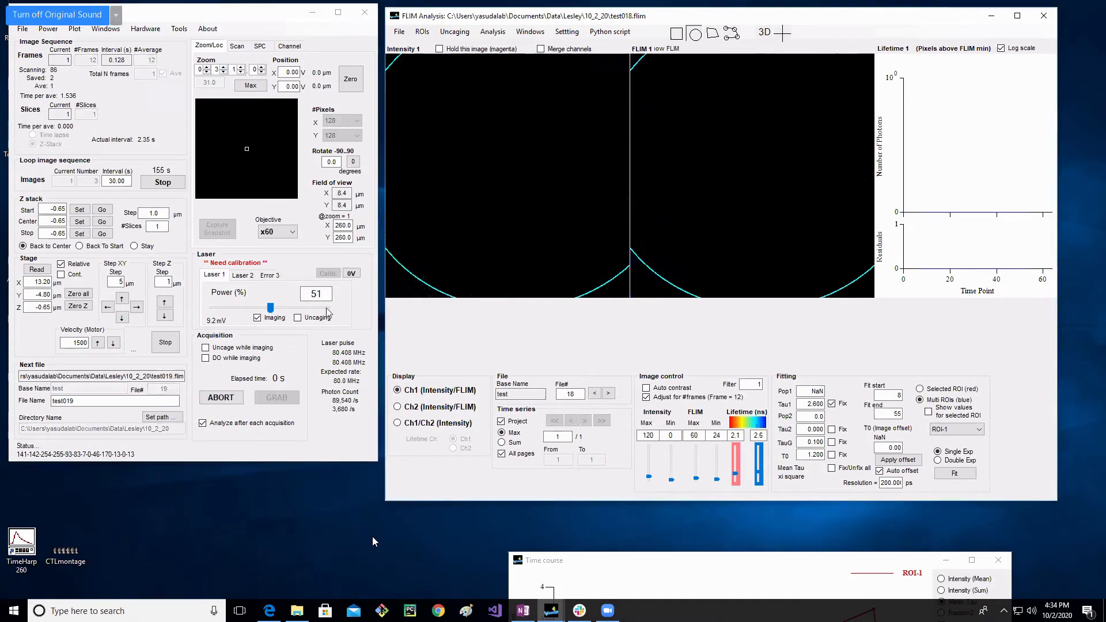
click(277, 398)
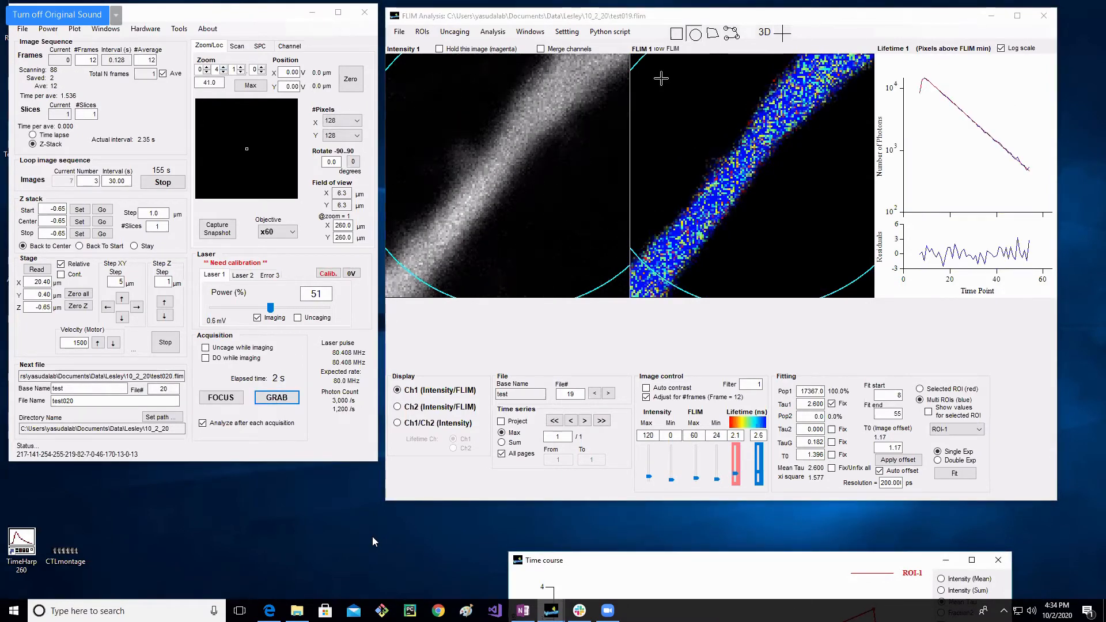
Step: Set the Sync threshold in the SPC settings to -200 mV and grab a test image
click(259, 47)
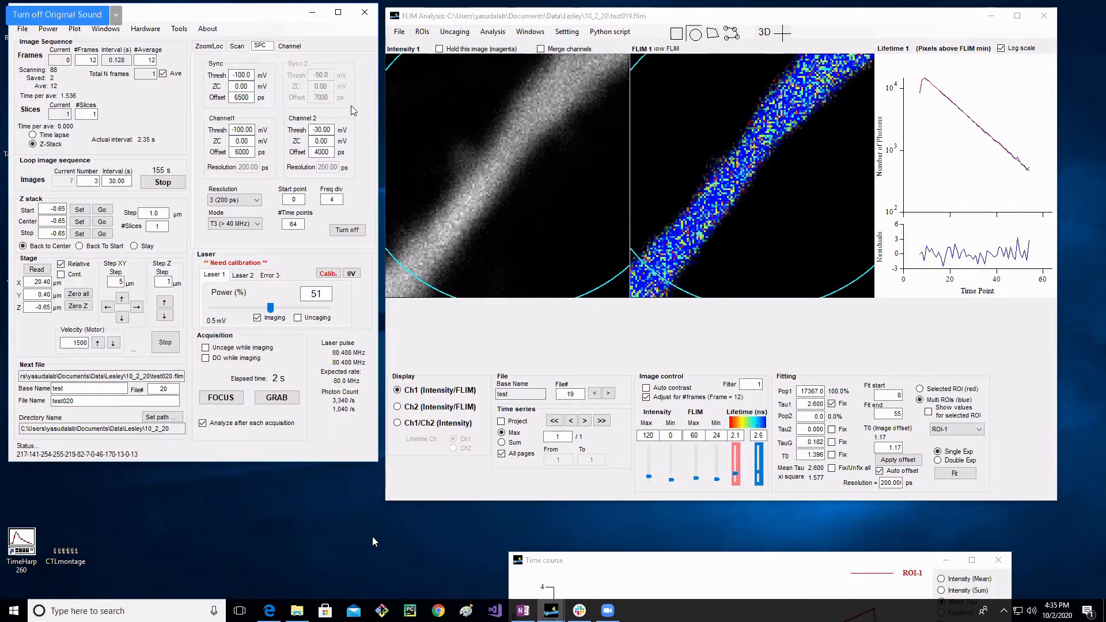
drag(230, 76, 258, 76)
click(251, 74)
drag(233, 75, 270, 75)
text(-200)
key(Return)
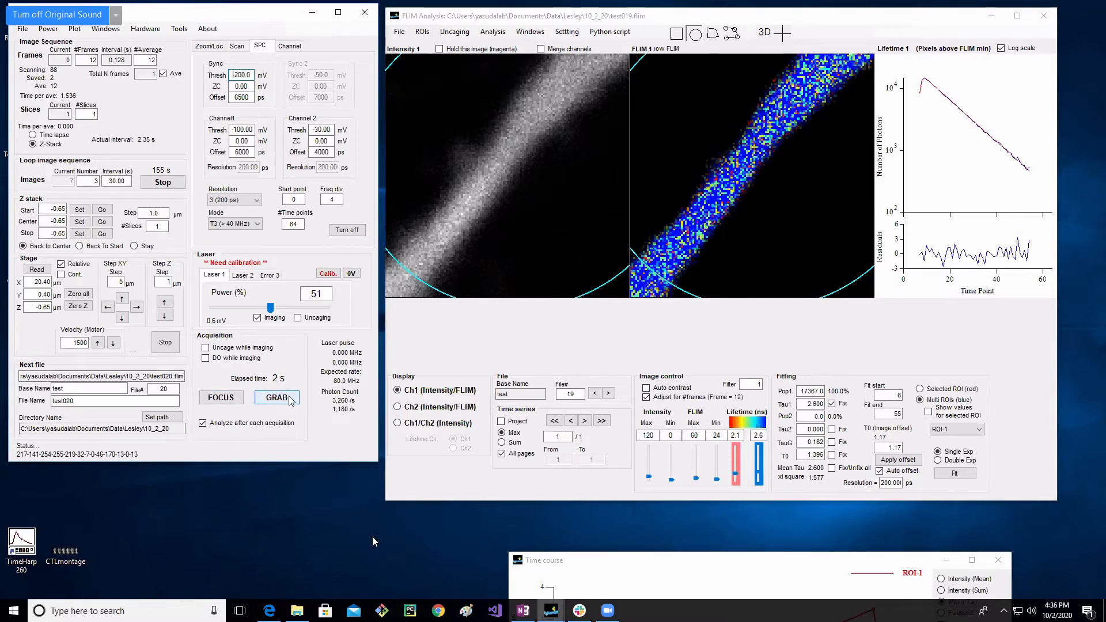
click(290, 400)
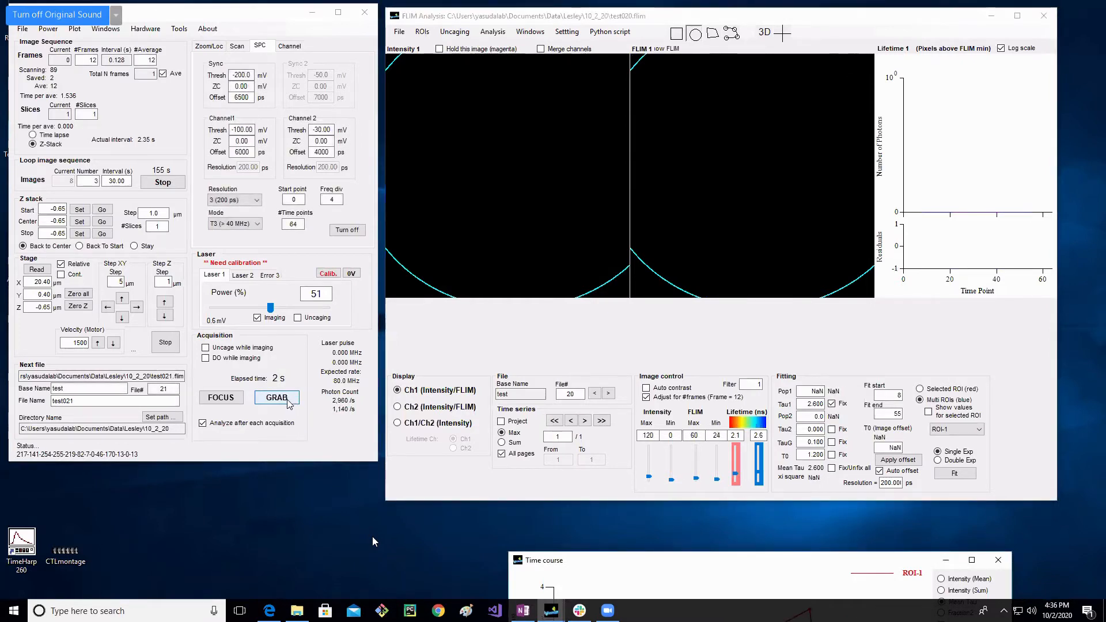
click(822, 133)
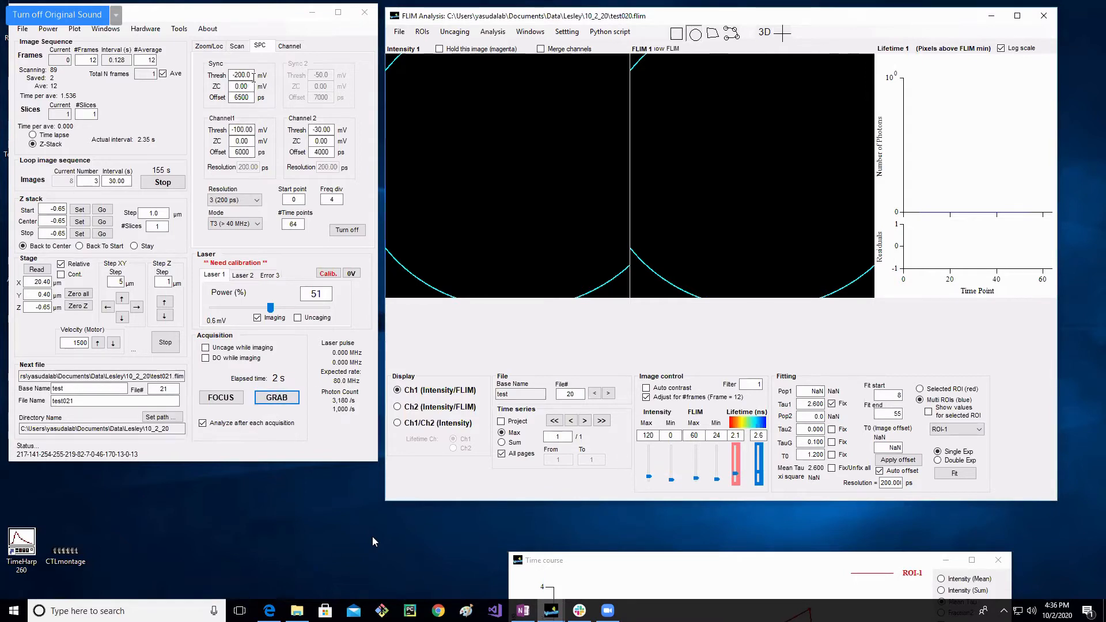
Step: Change the Sync threshold to -50 mV
click(172, 70)
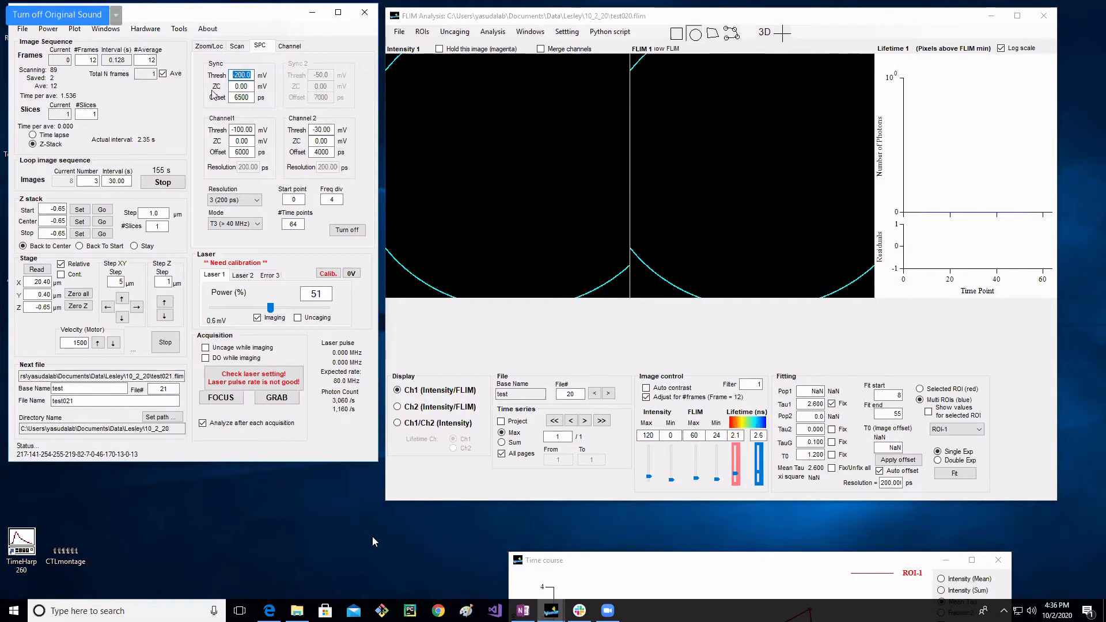
text(-50)
key(Return)
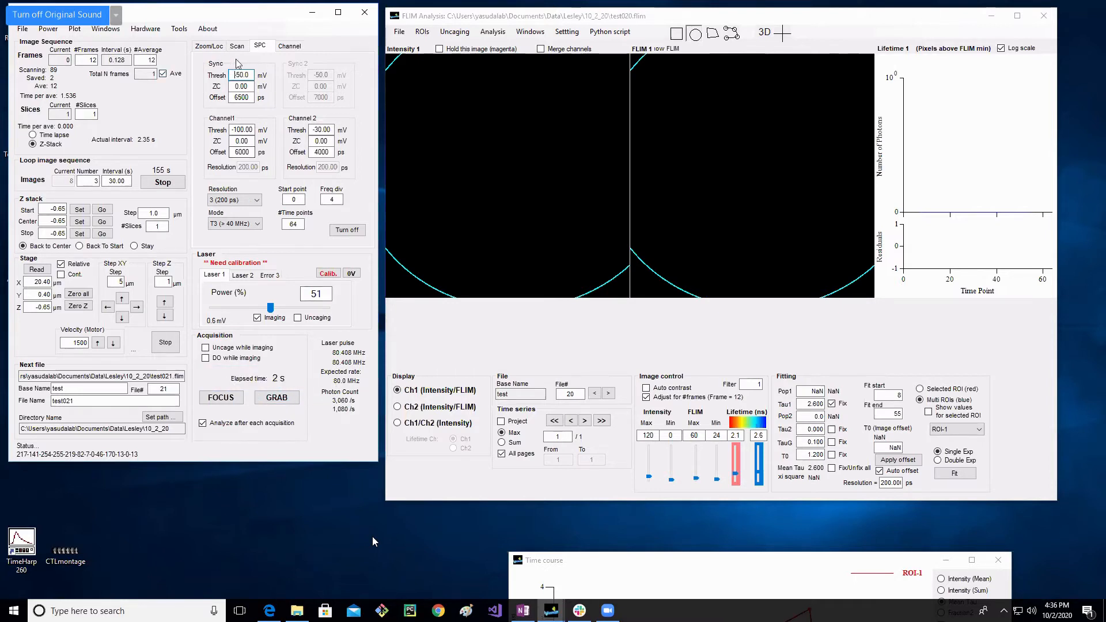
Step: Restore the Sync threshold to -100 mV and grab an image of the dendrite
drag(248, 75, 206, 78)
text(-20)
text(0)
click(282, 398)
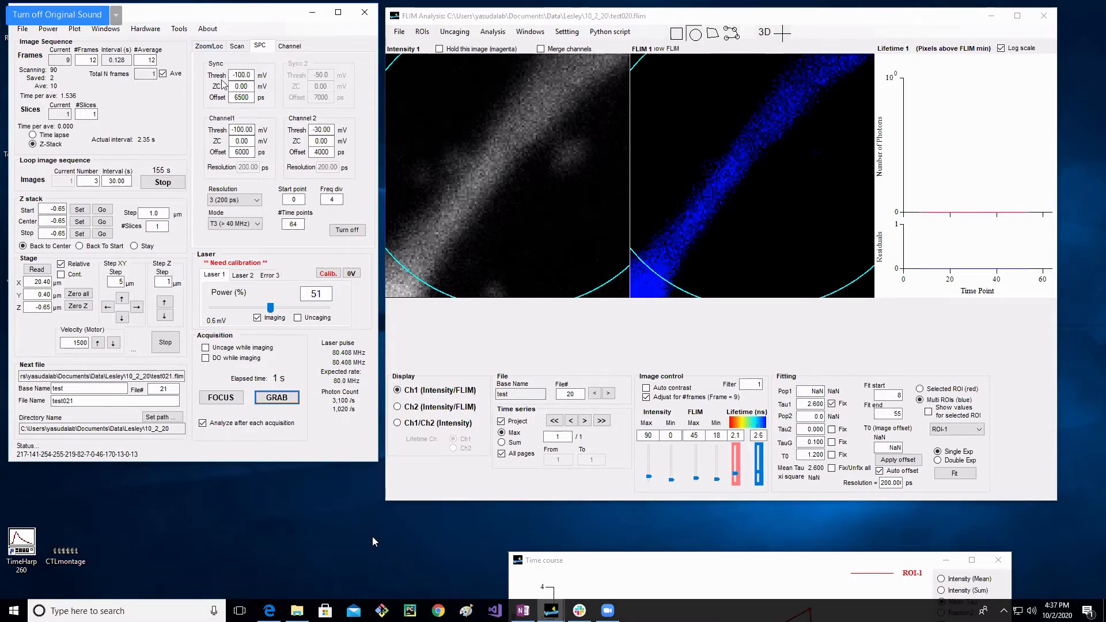
Step: Set the Sync offset in the SPC settings to 2500 ps and grab an image of the dendrite
right_click(764, 215)
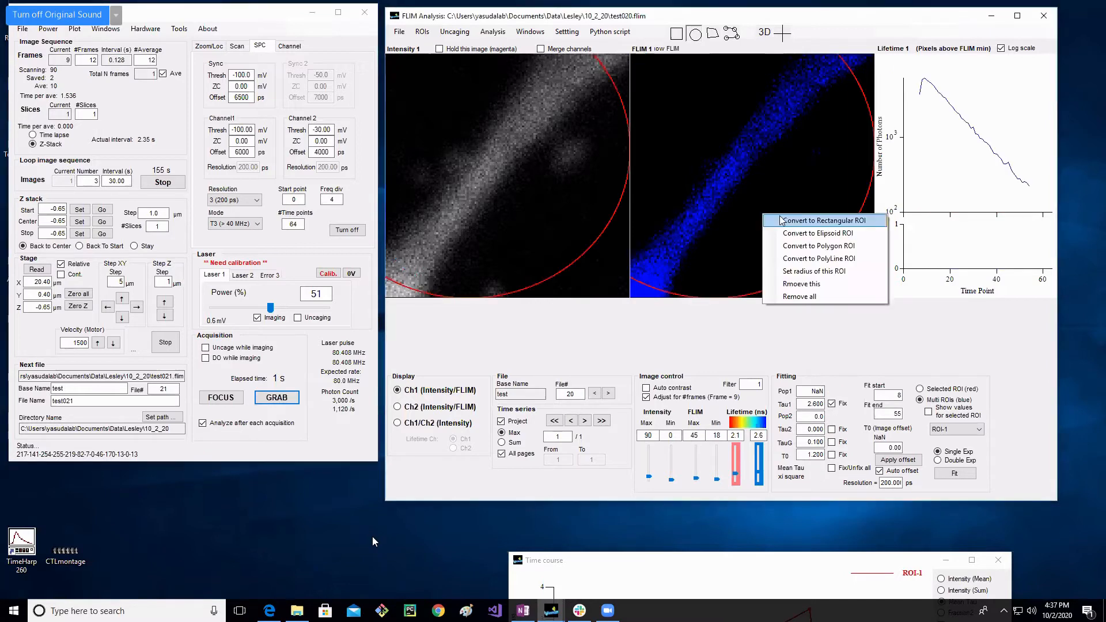
click(230, 97)
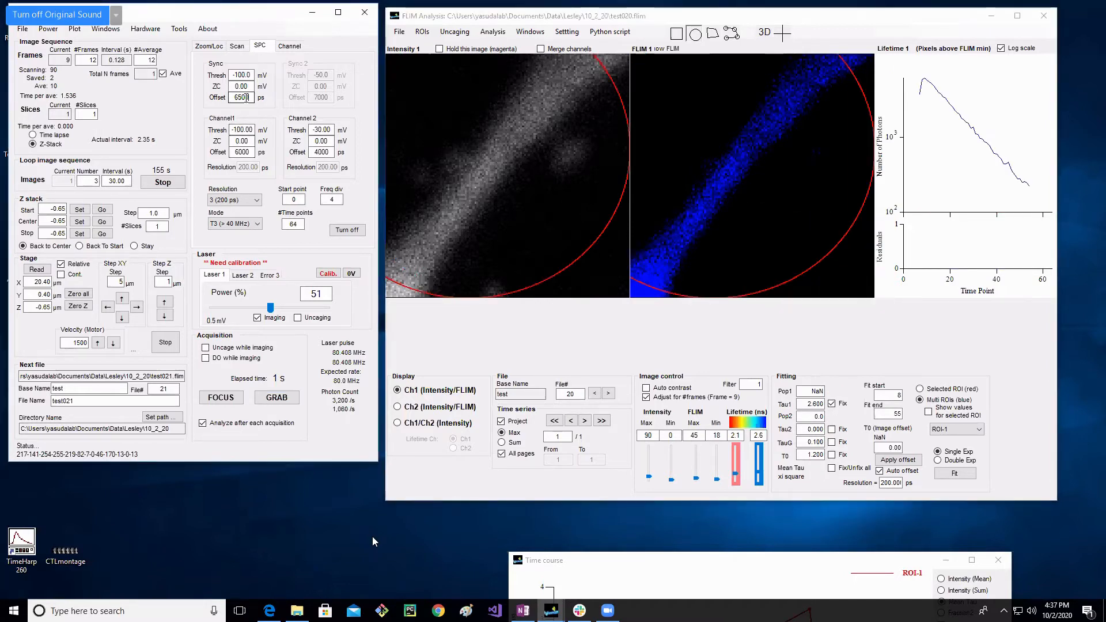
double_click(229, 97)
click(236, 97)
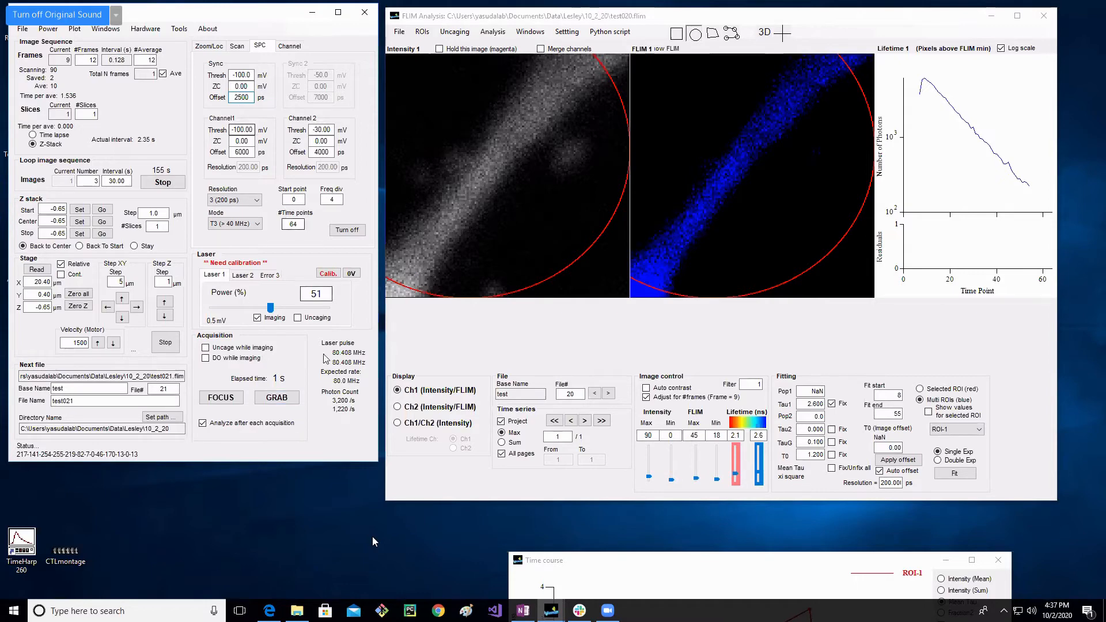
click(279, 403)
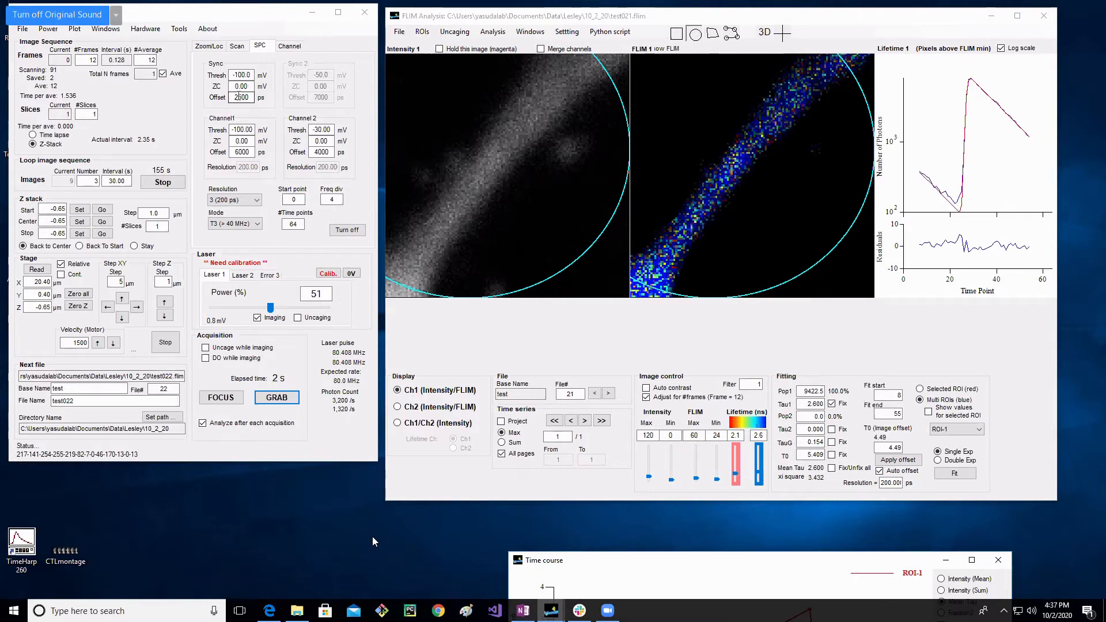
Step: Restore the Sync offset to 6500 ps and grab the dendrite again
drag(238, 96, 219, 95)
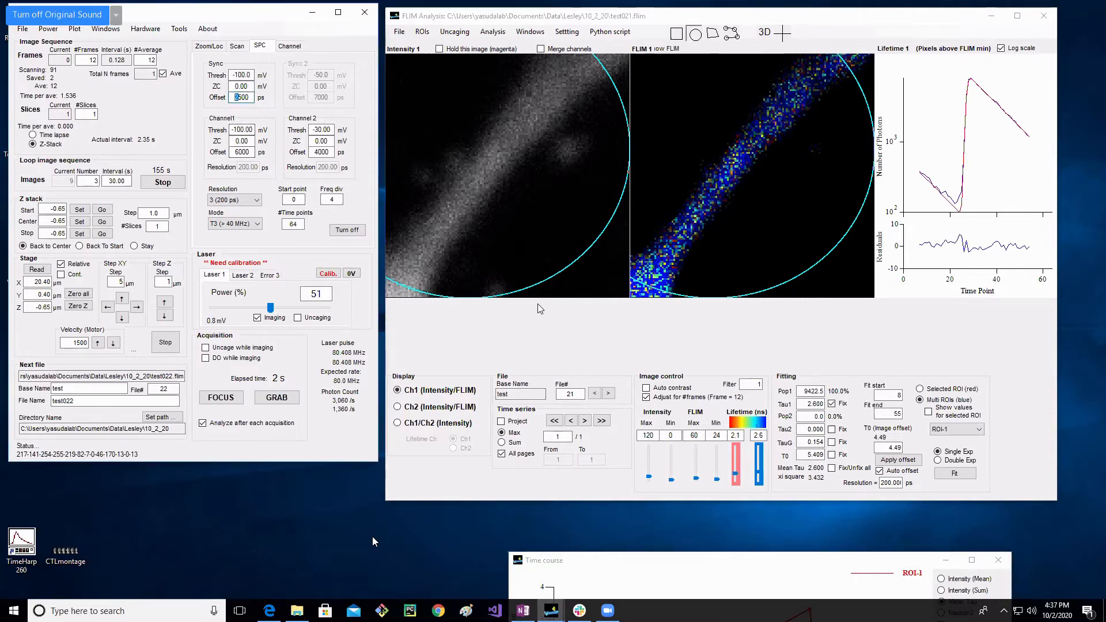
click(267, 406)
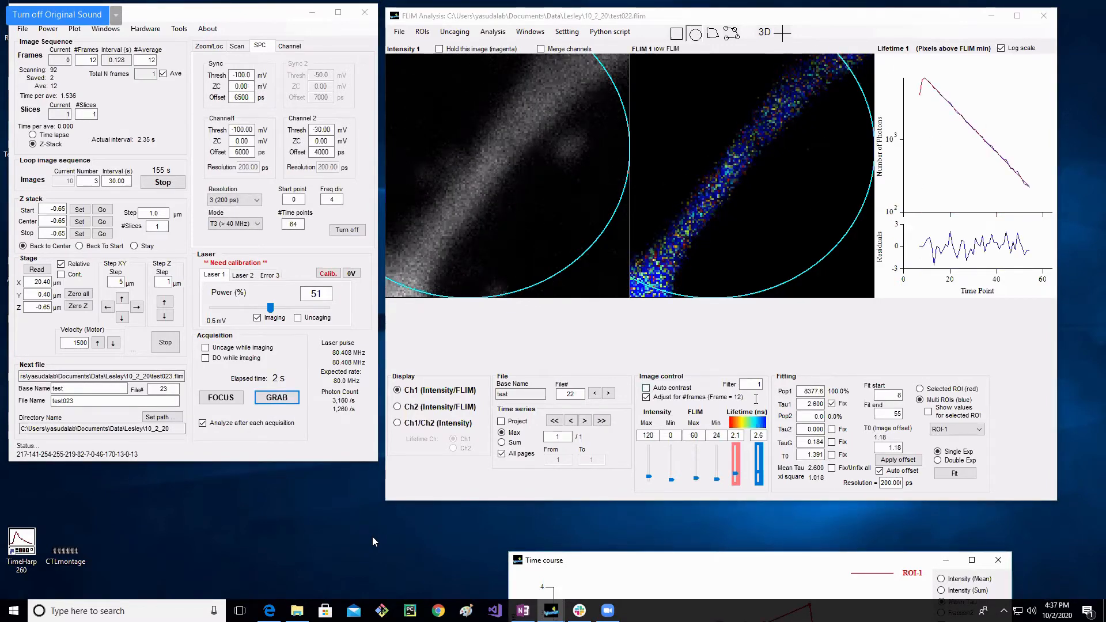
Step: Set the fit start to 1, run a live focus scan of the dendrite and stop it
click(922, 407)
drag(887, 395, 940, 396)
text(1)
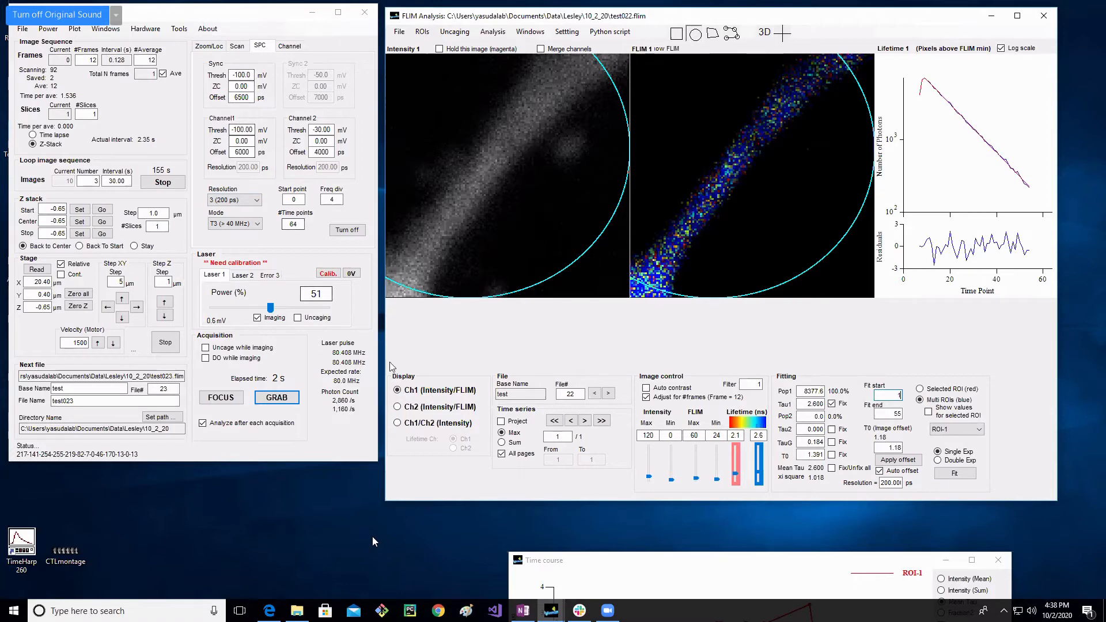
click(221, 398)
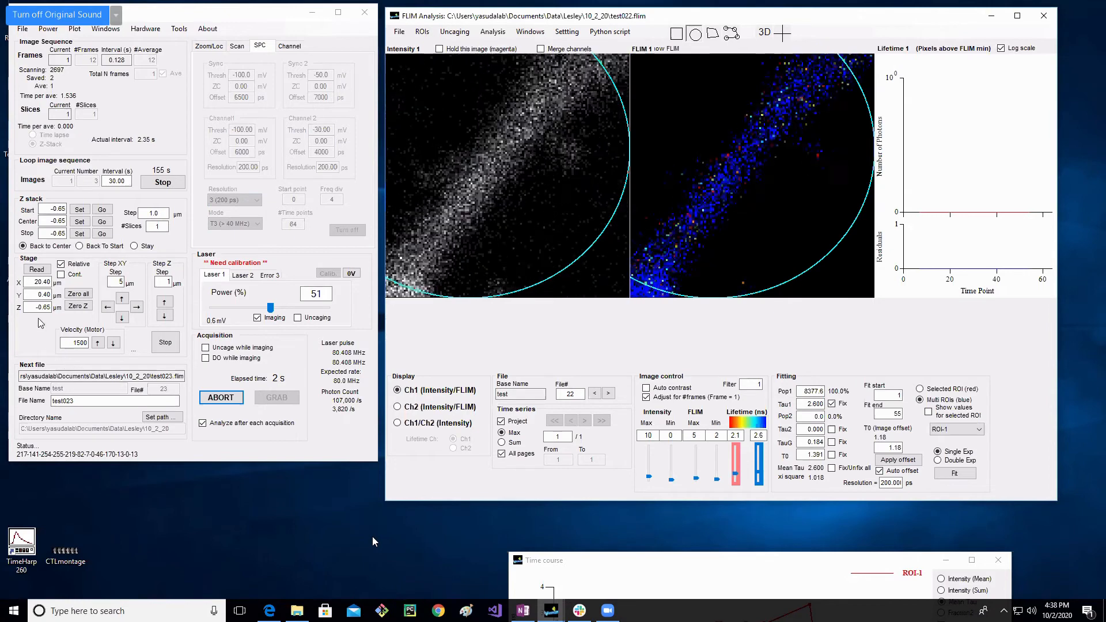
click(218, 398)
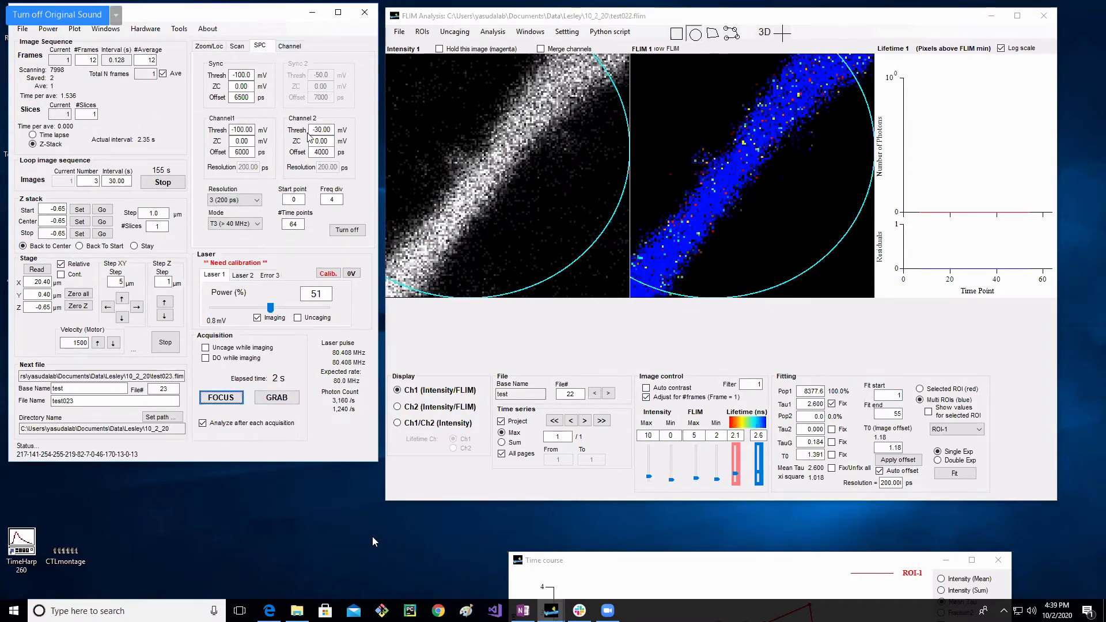
Step: Check the channel 2 and channel 1 displays and review the channel acquisition settings before returning to the zoom settings
click(448, 408)
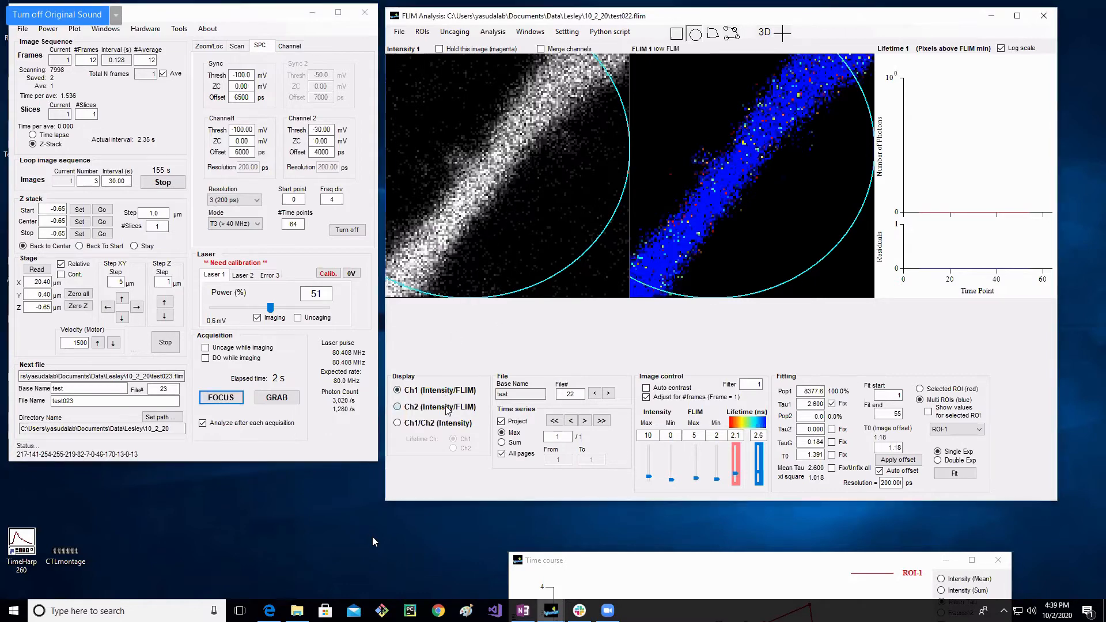
click(447, 393)
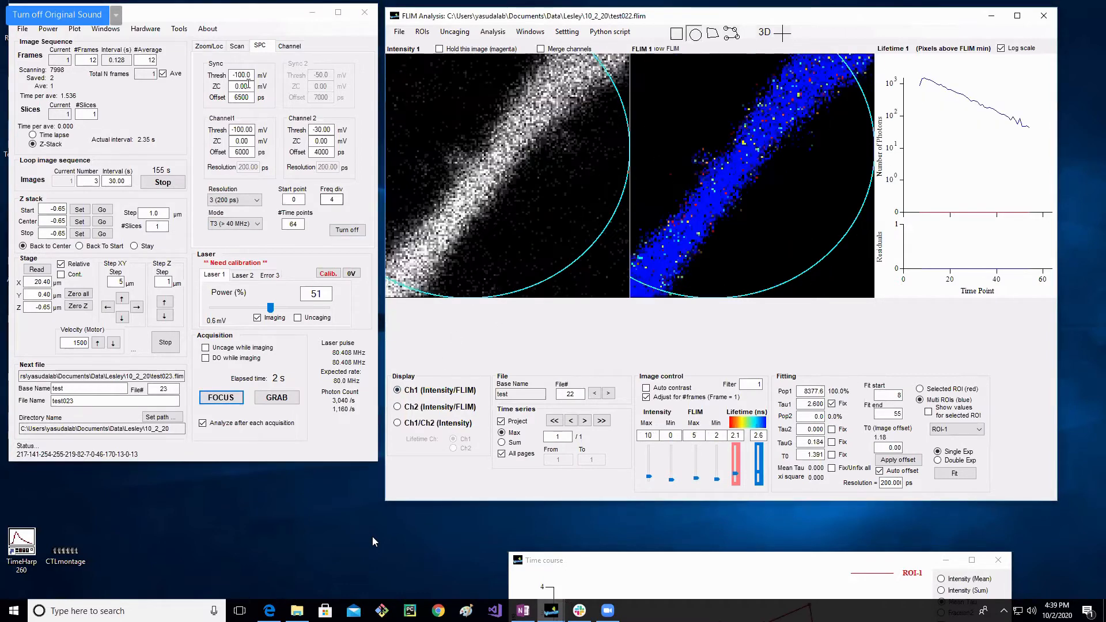
click(291, 47)
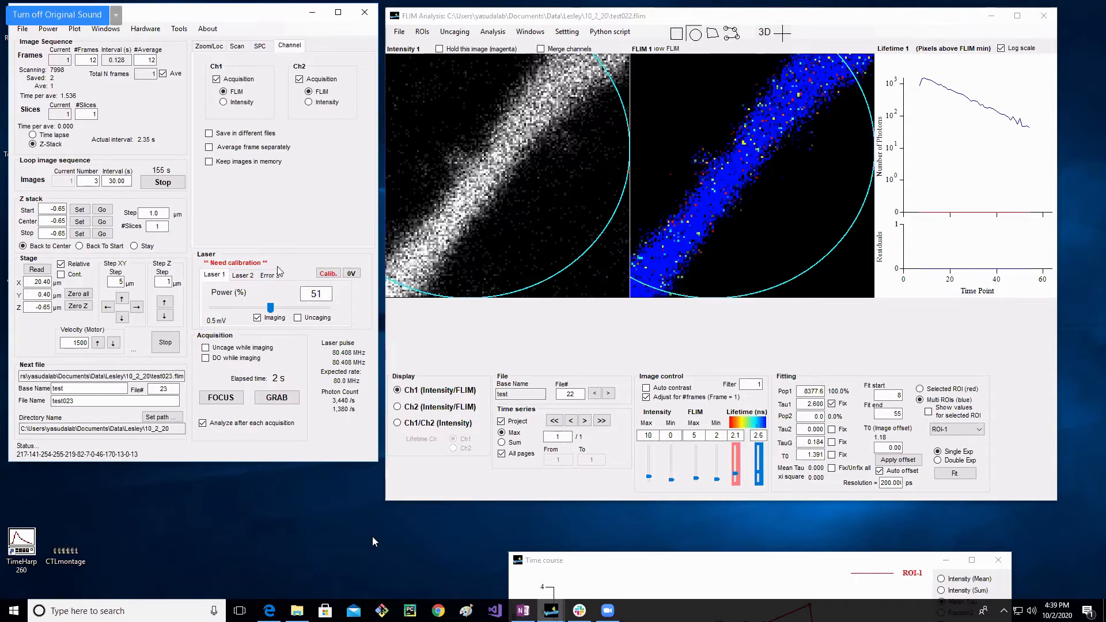
click(217, 48)
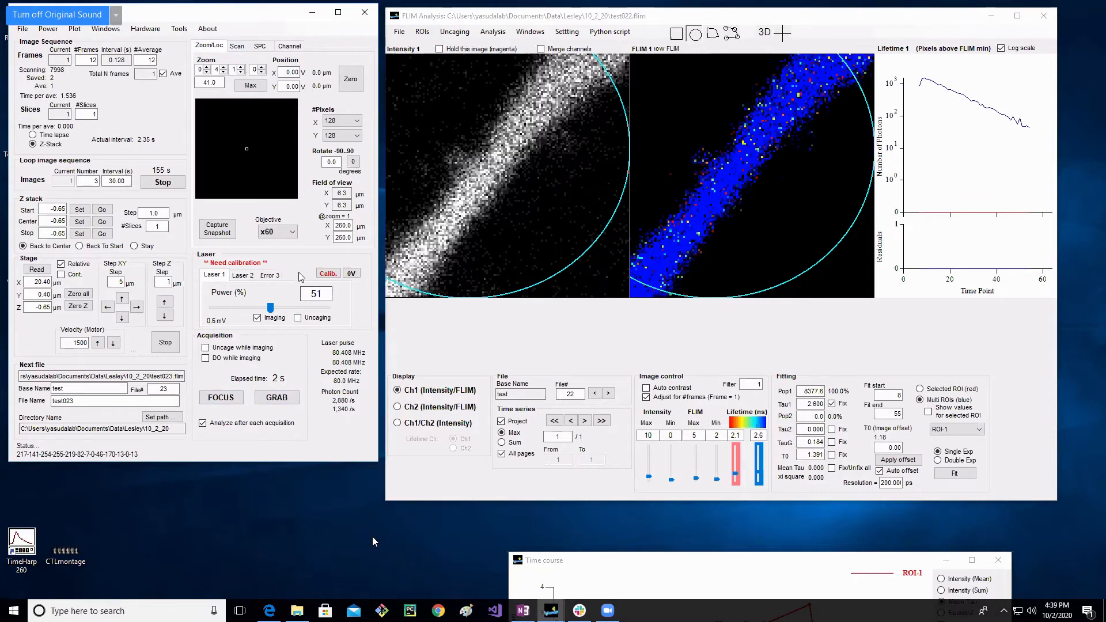
Step: Run the laser calibration, review the power settings of lasers 3, 2 and 1, and close the calibration plot
click(340, 276)
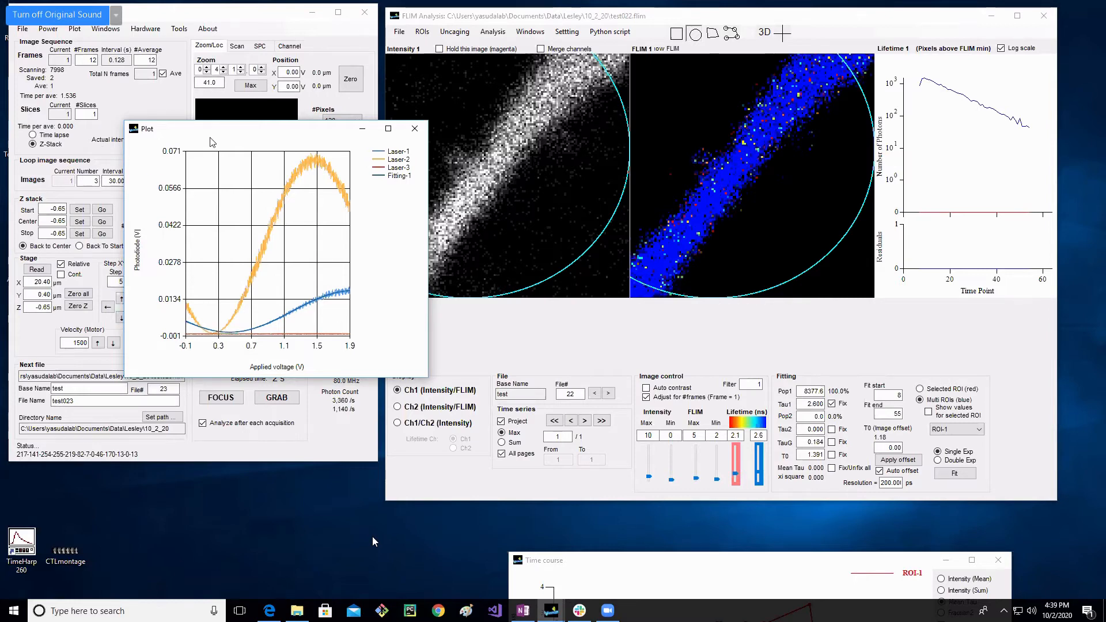
drag(210, 133, 528, 168)
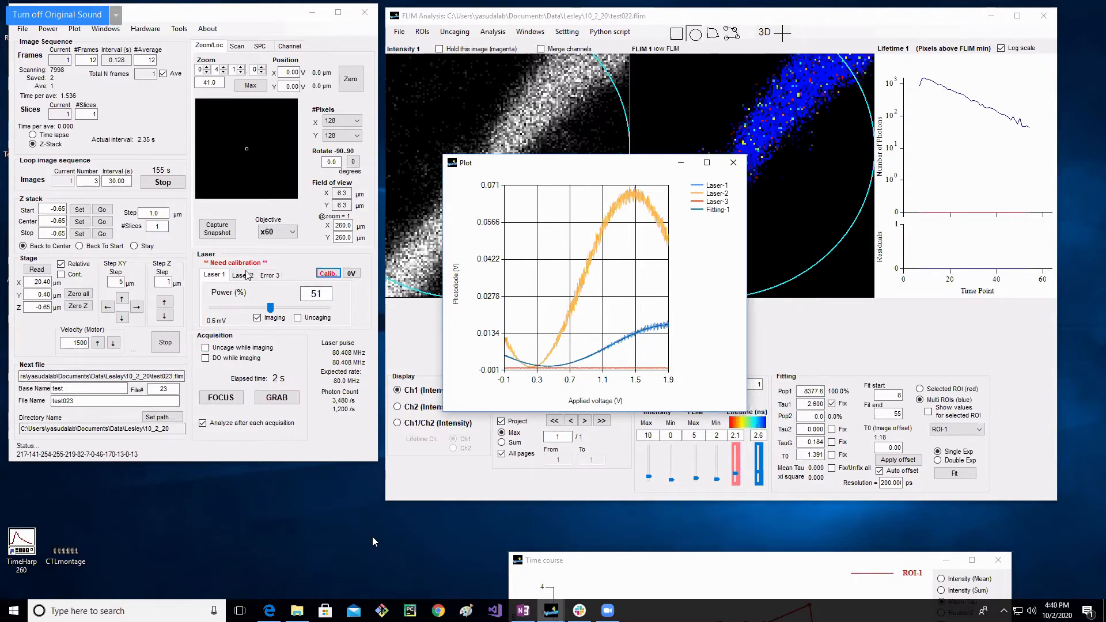
click(266, 276)
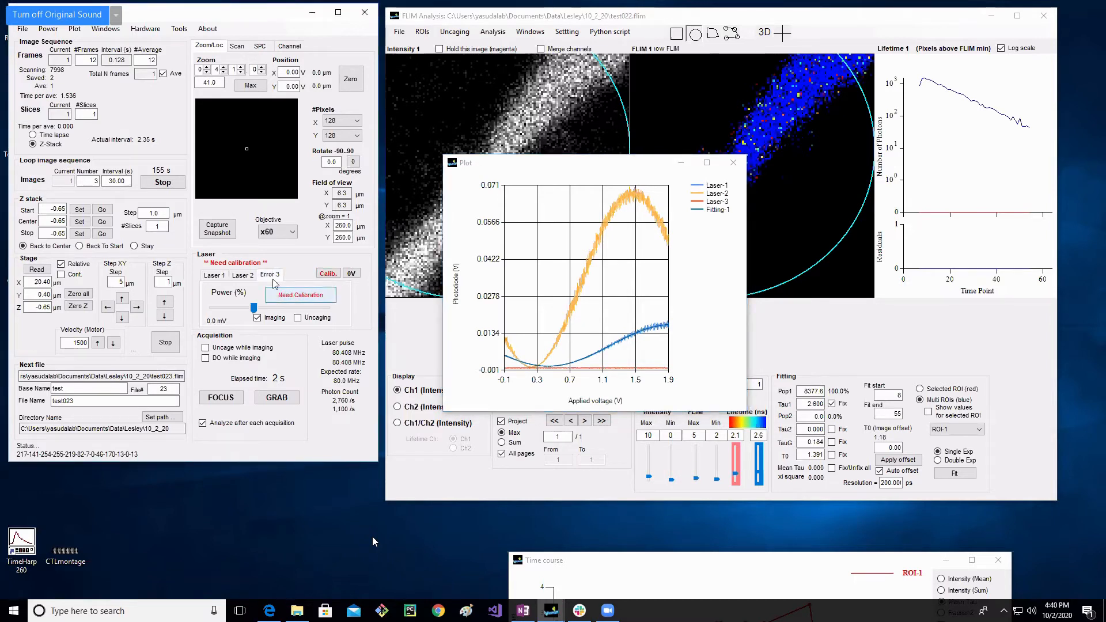
click(245, 277)
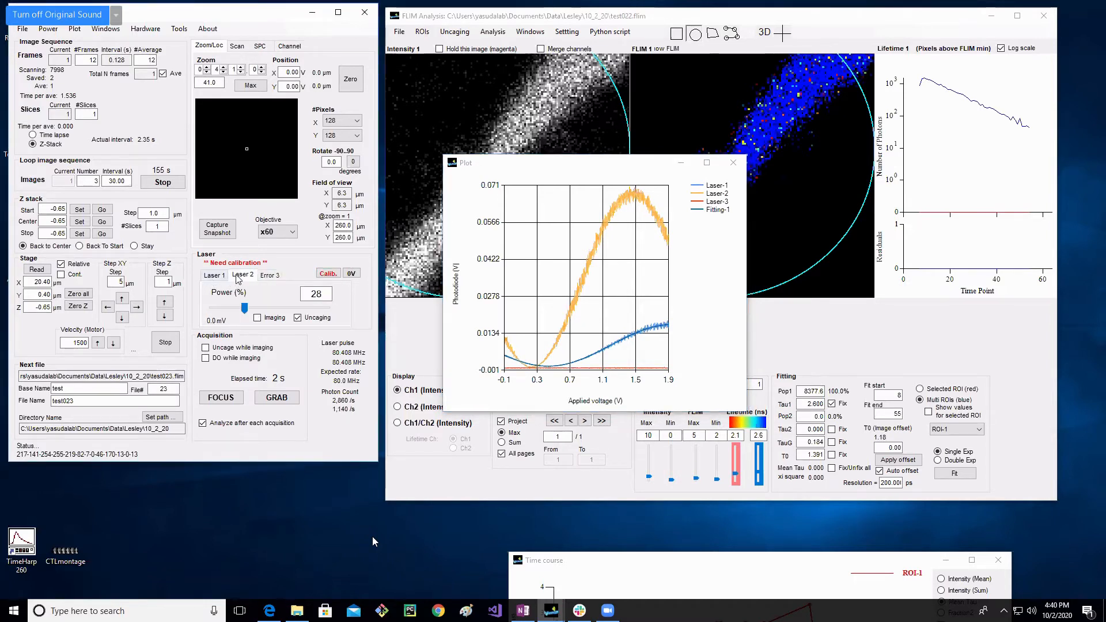
click(214, 275)
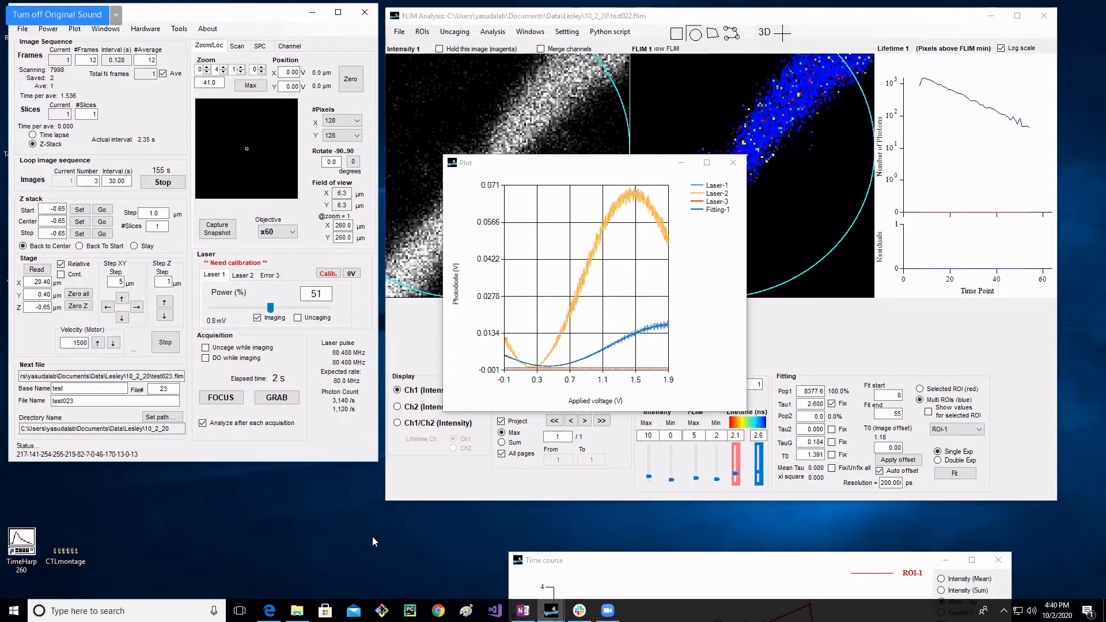
click(733, 163)
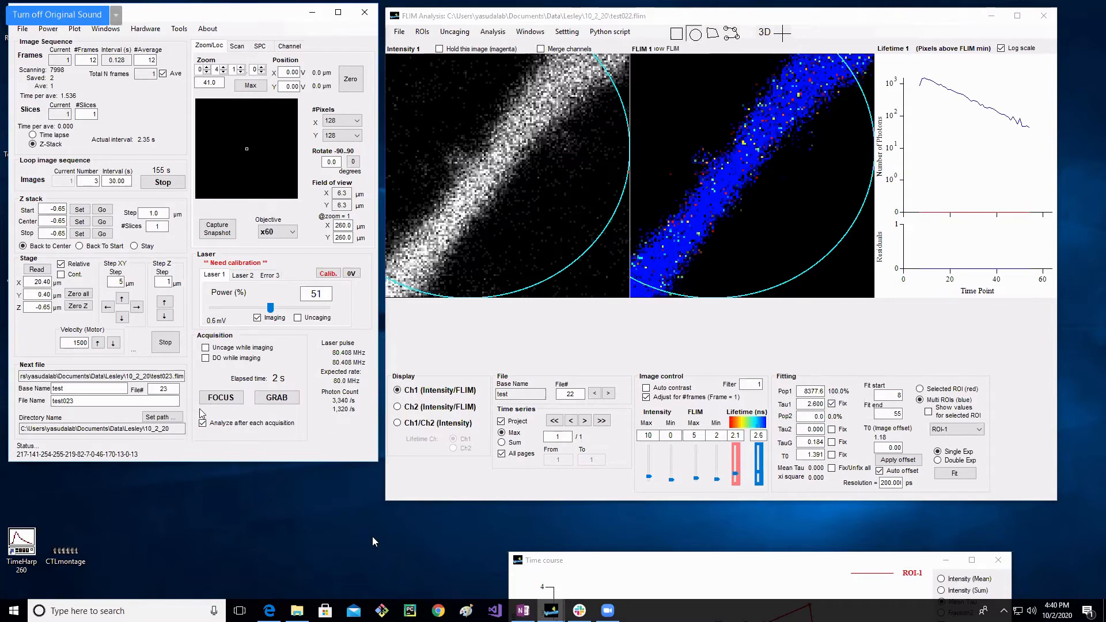
click(914, 326)
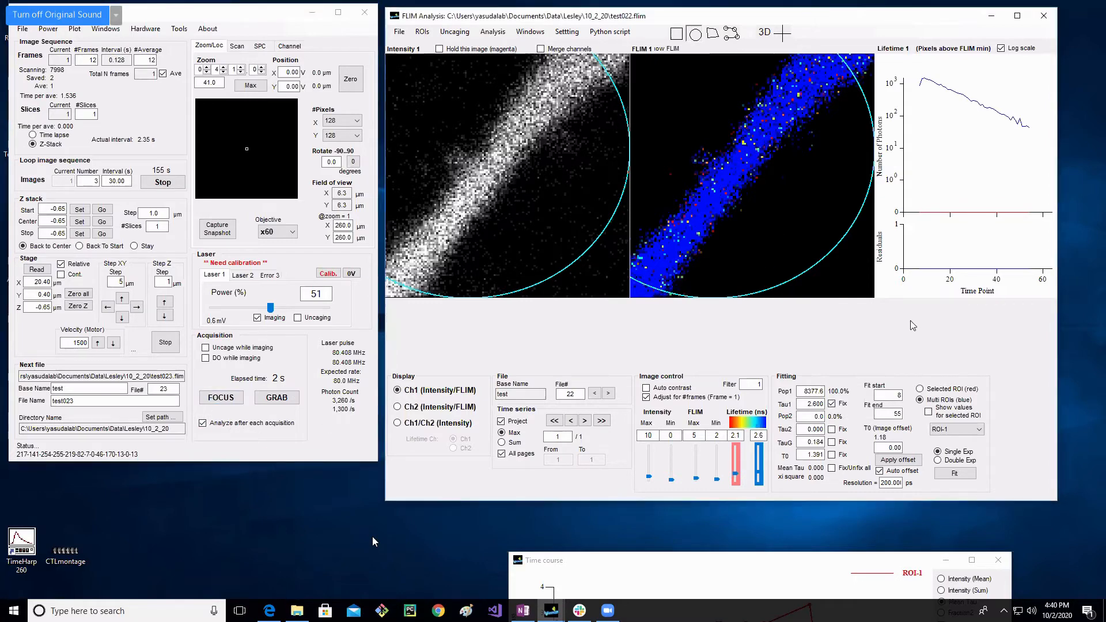
click(183, 29)
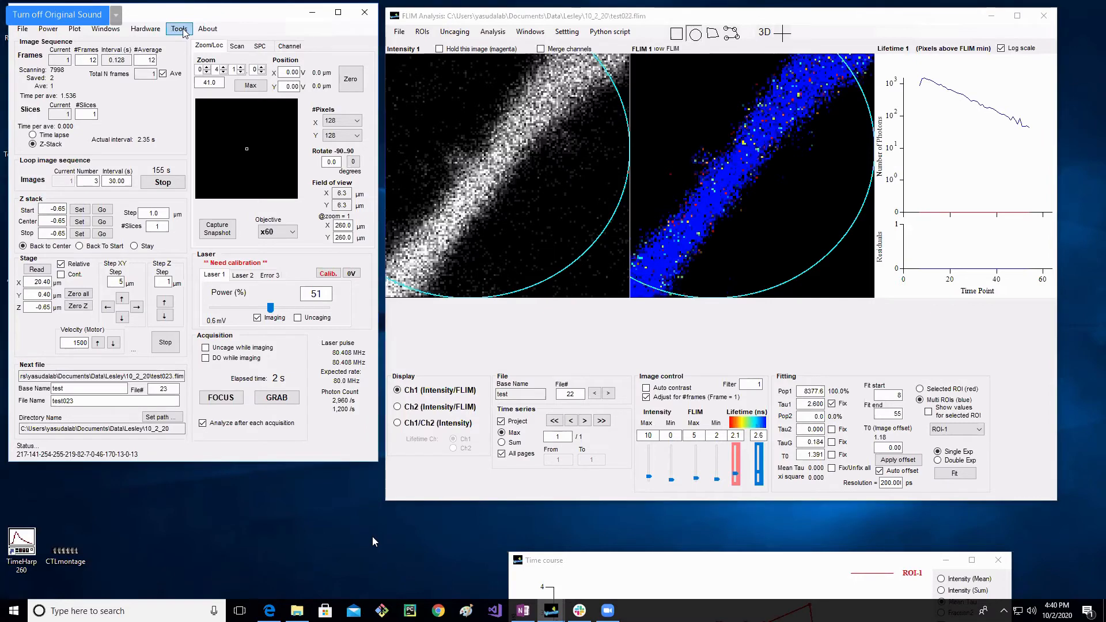
click(179, 29)
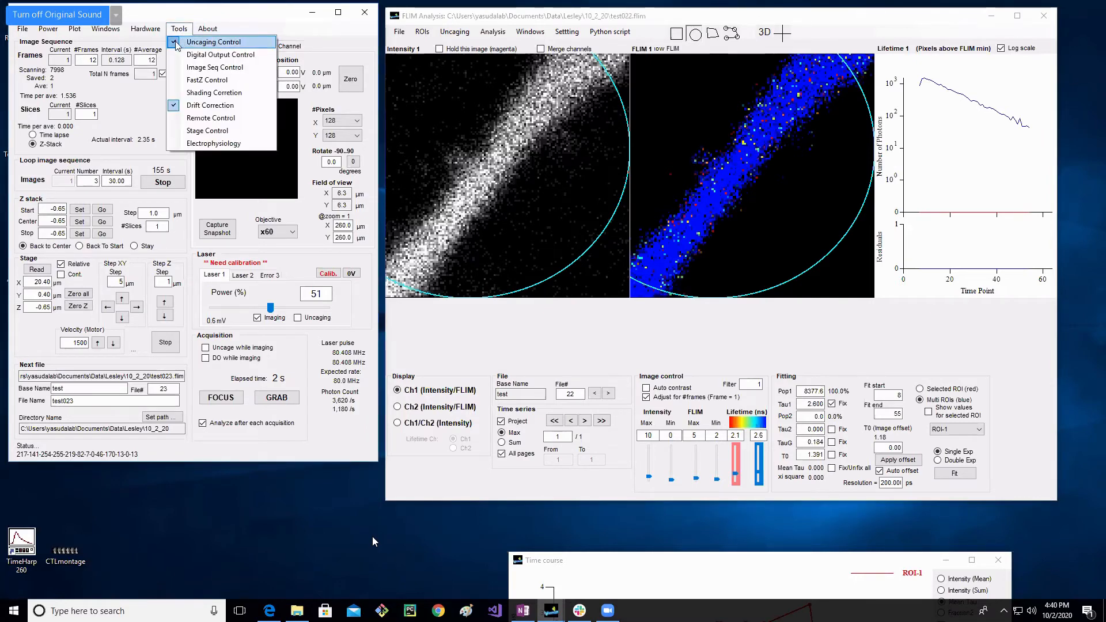
click(176, 43)
click(179, 29)
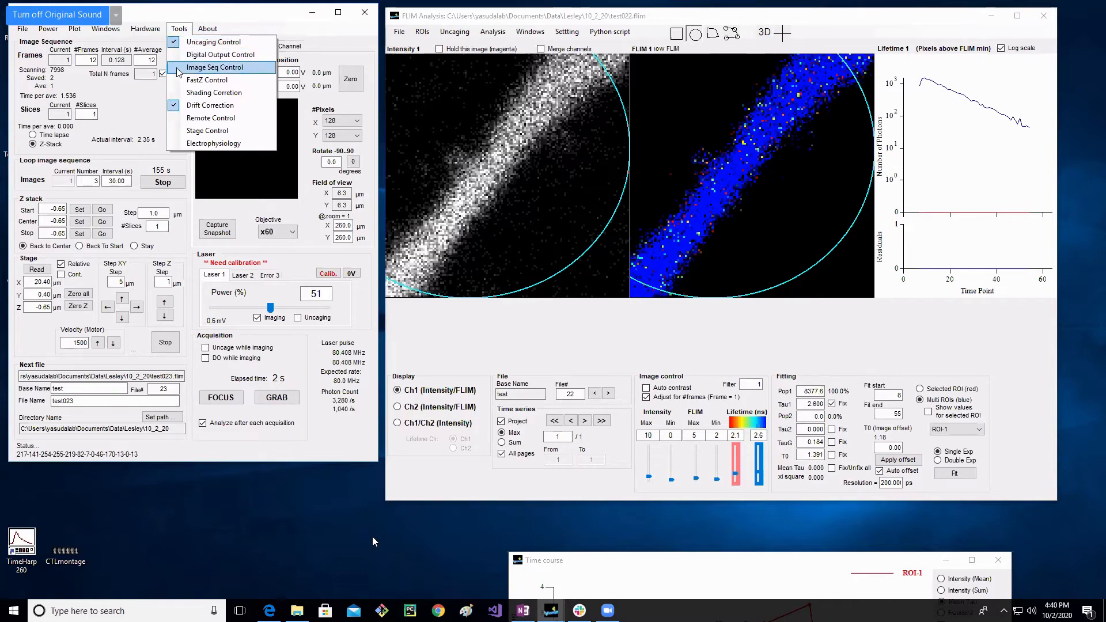
click(178, 69)
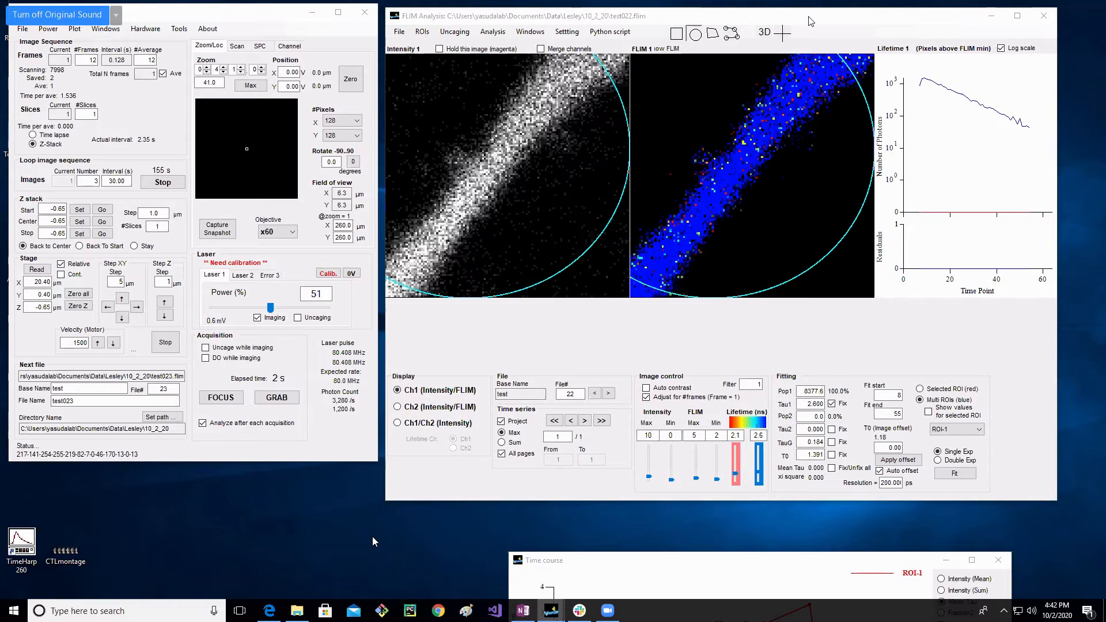
click(23, 30)
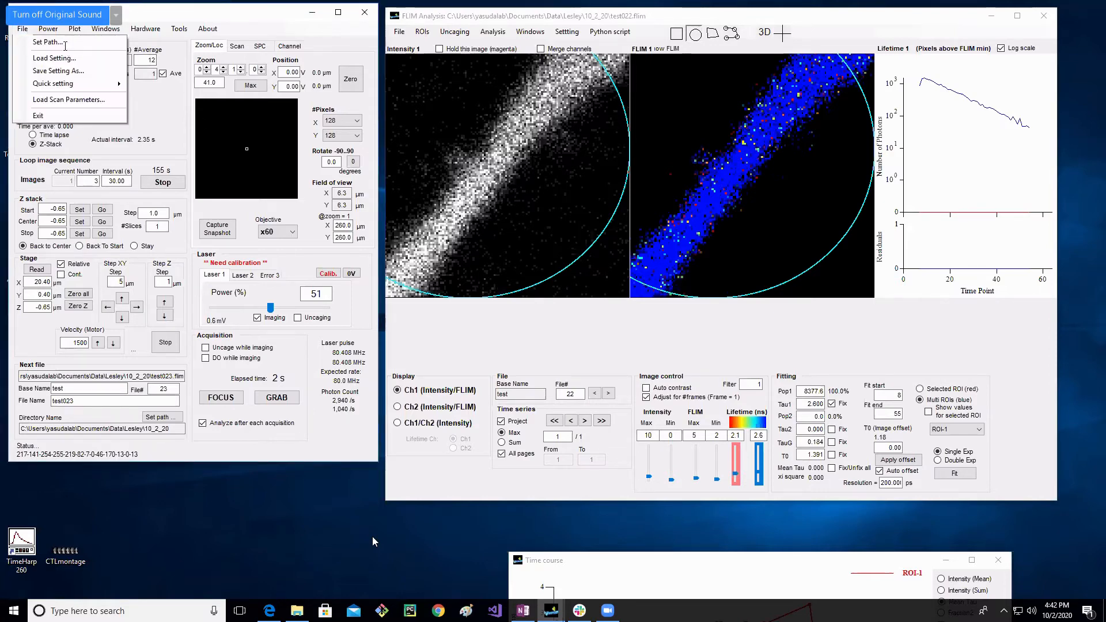
click(34, 196)
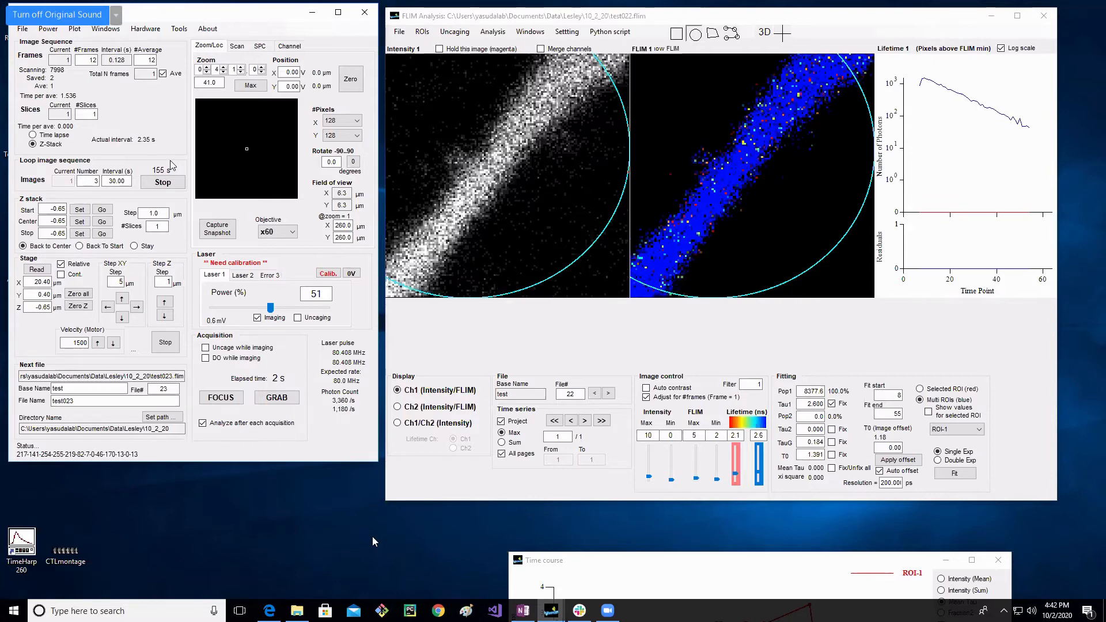
click(105, 28)
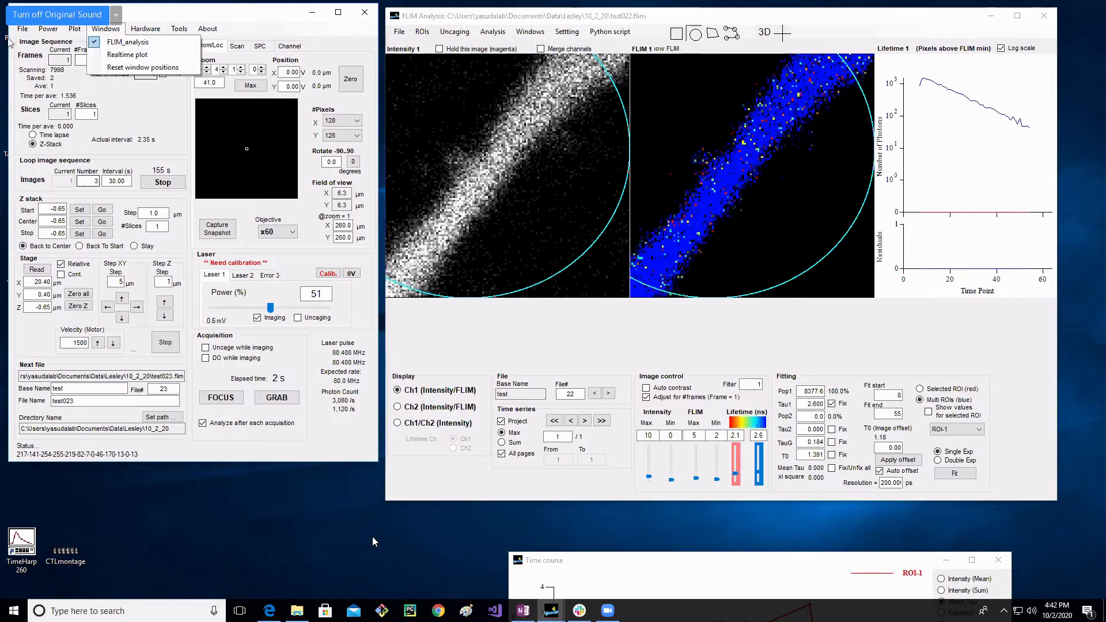
mouse_move(179, 28)
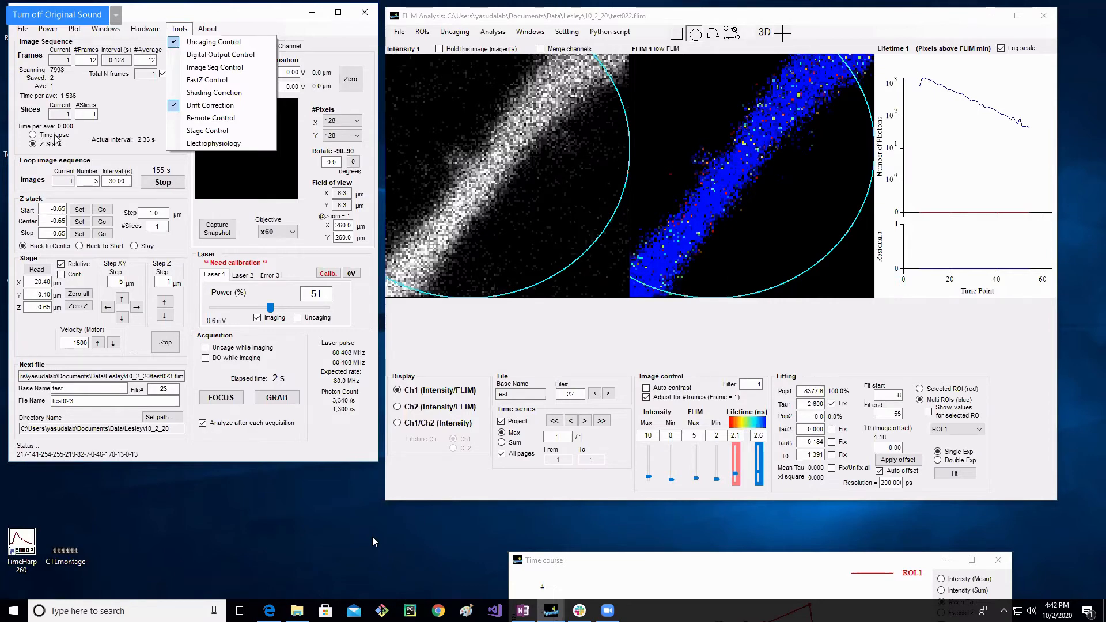
key(Left)
key(Left)
key(Left)
key(Left)
key(Left)
key(Left)
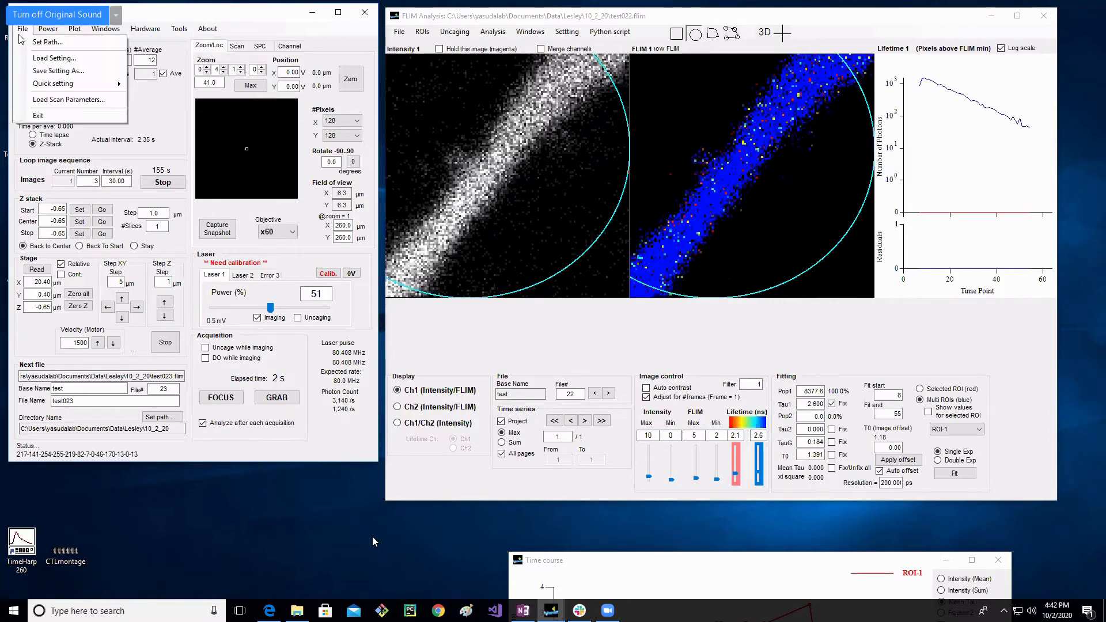
key(Left)
key(Left)
key(Left)
key(Left)
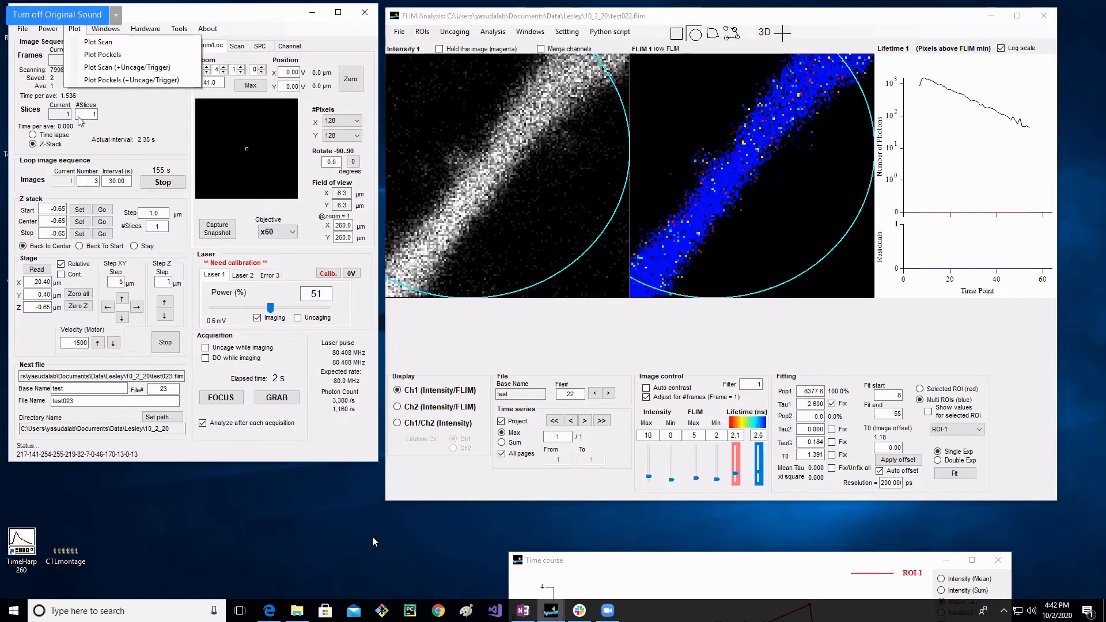
click(19, 30)
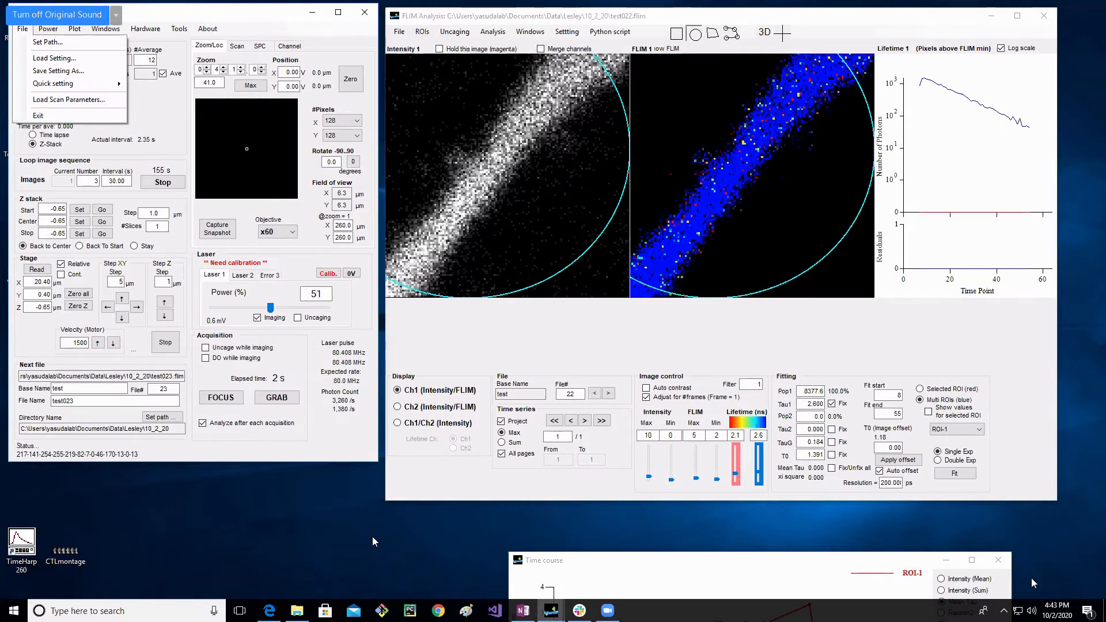
click(857, 365)
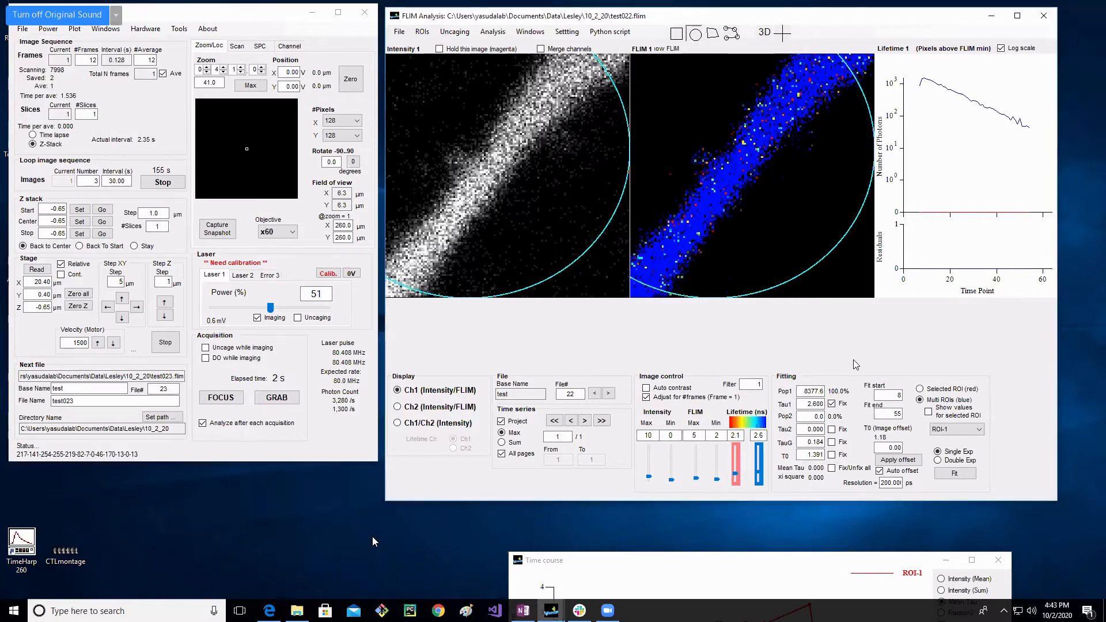
Step: Bring the whole Time course window into view and shorten the FLIM Analysis window so the two fit without overlapping
click(844, 551)
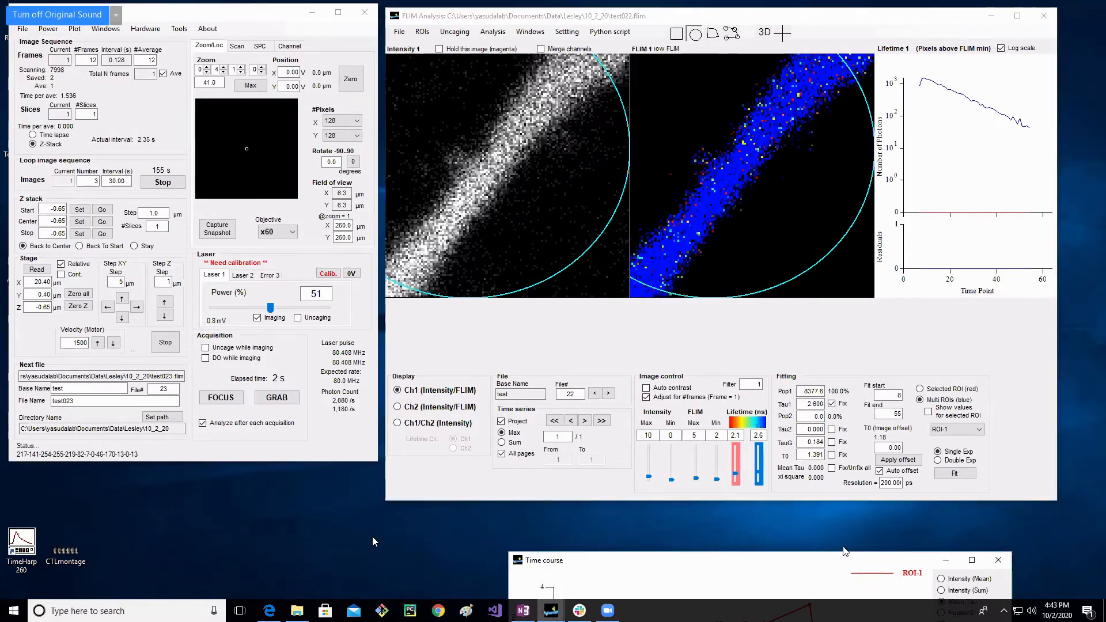
drag(845, 551, 877, 415)
click(920, 400)
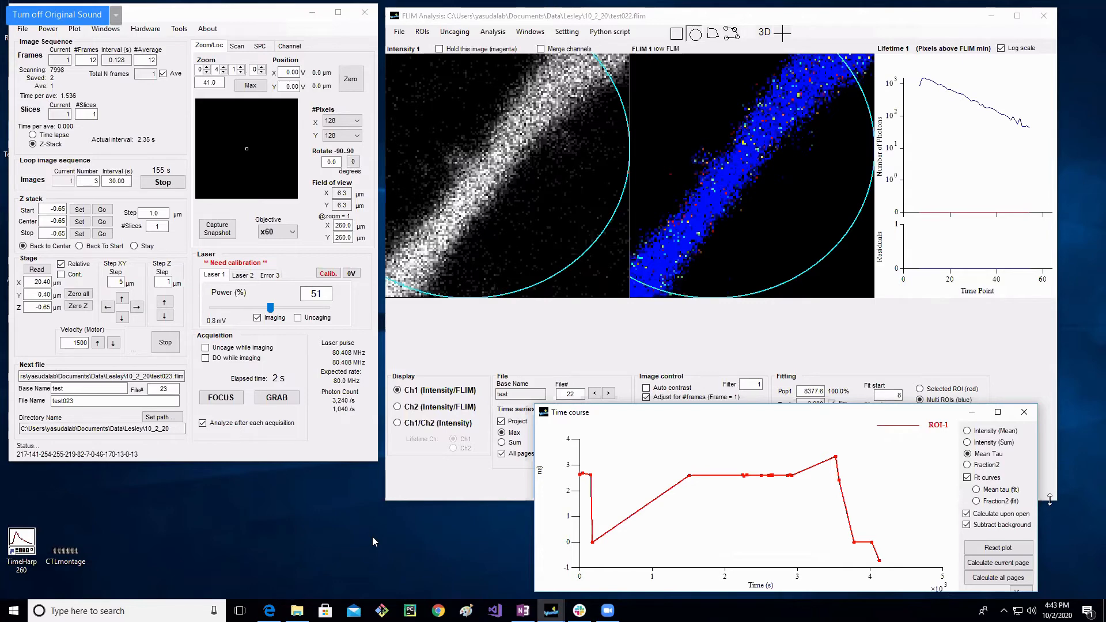
drag(1050, 499, 1050, 397)
drag(853, 419, 871, 415)
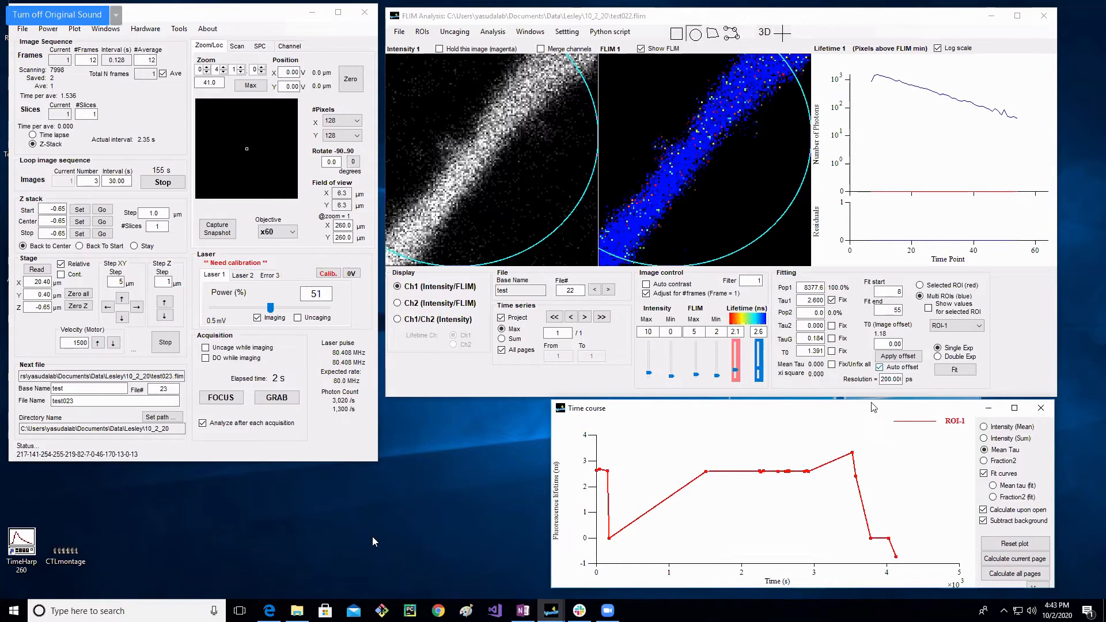
Step: Review the tools, windows, power, hardware and about options available in the acquisition window
click(179, 29)
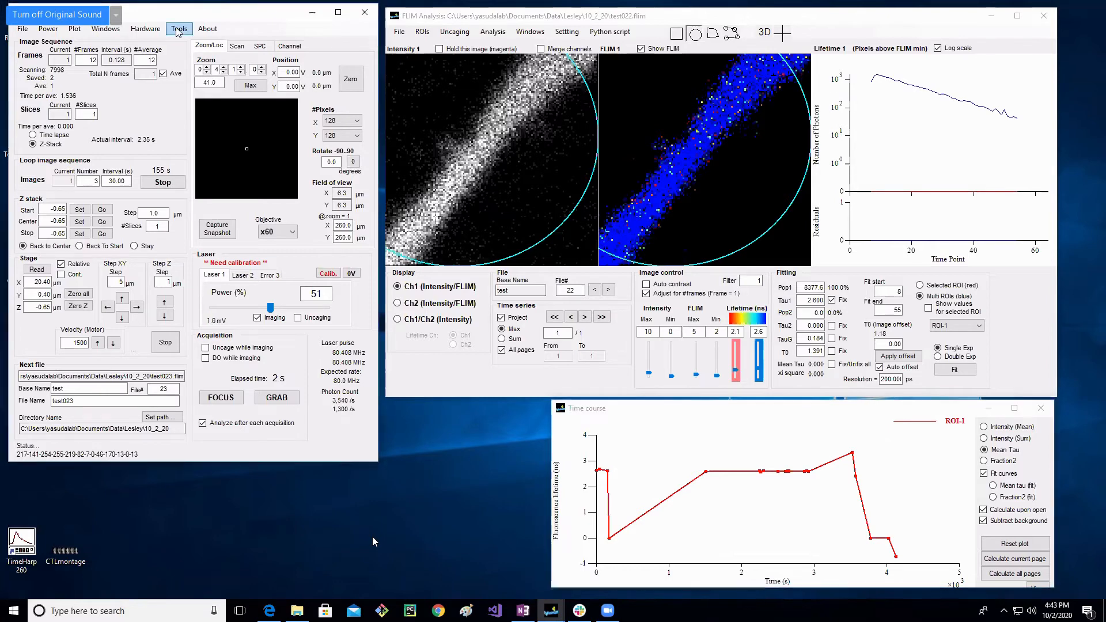
click(184, 31)
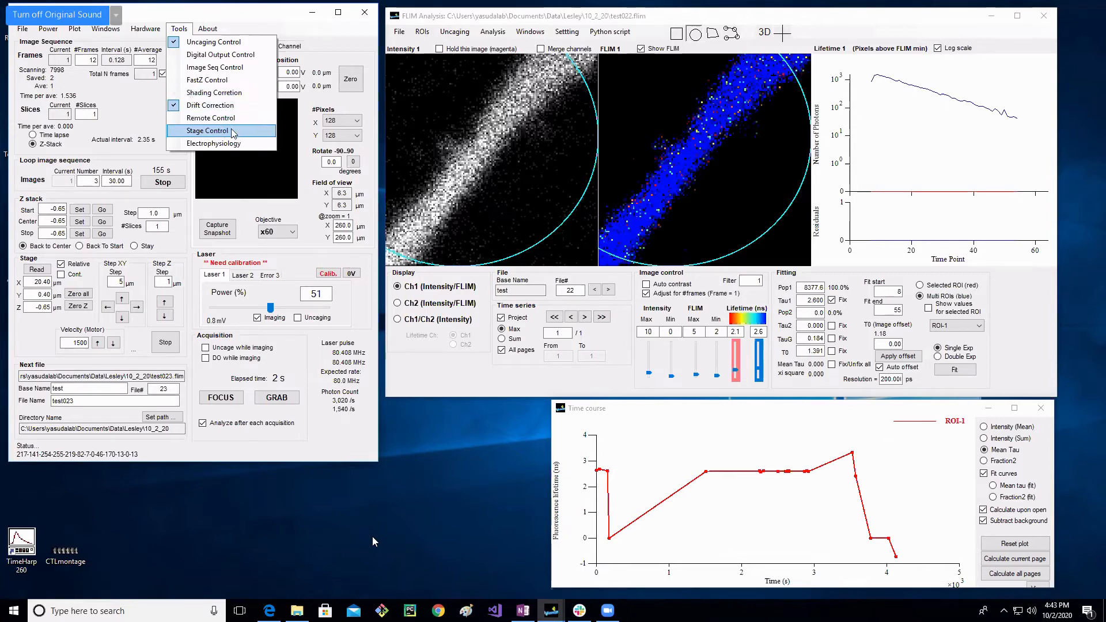
click(134, 47)
click(148, 30)
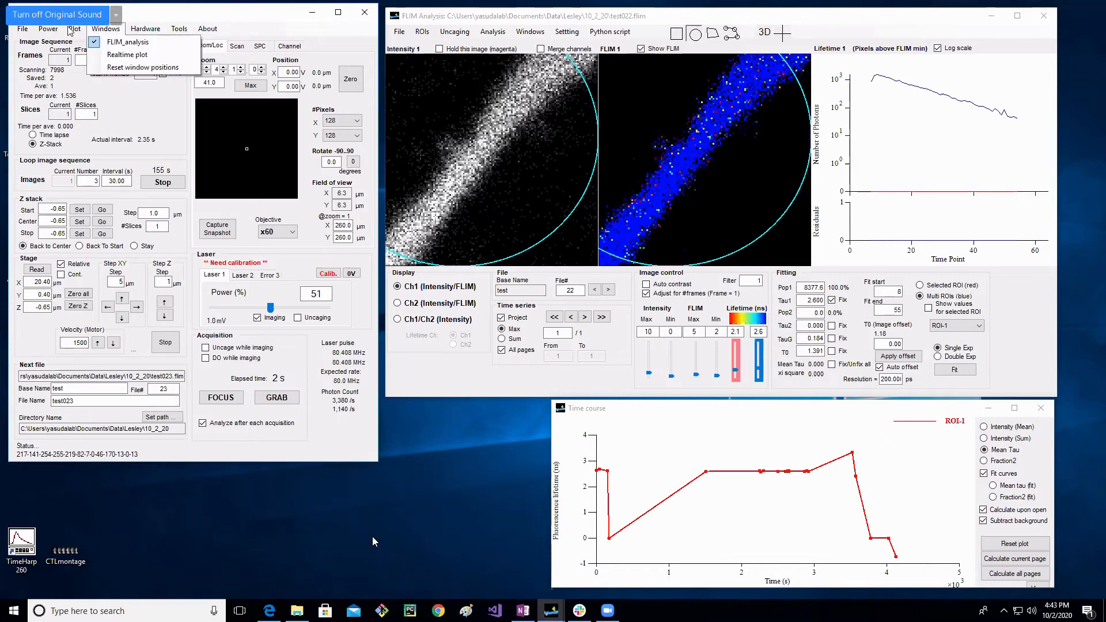
mouse_move(70, 30)
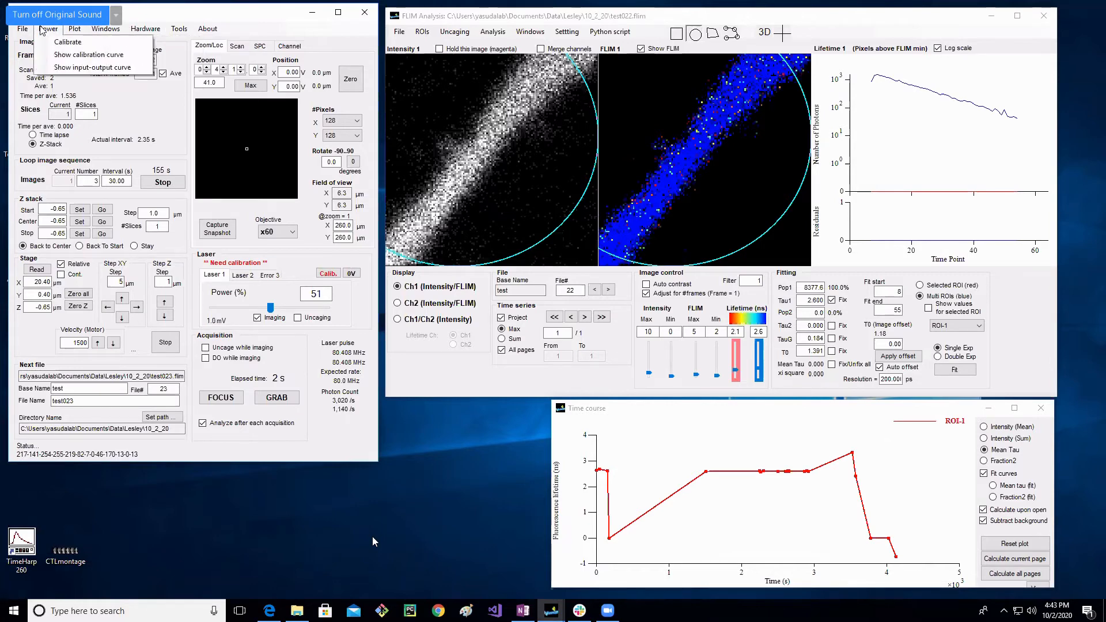
mouse_move(10, 28)
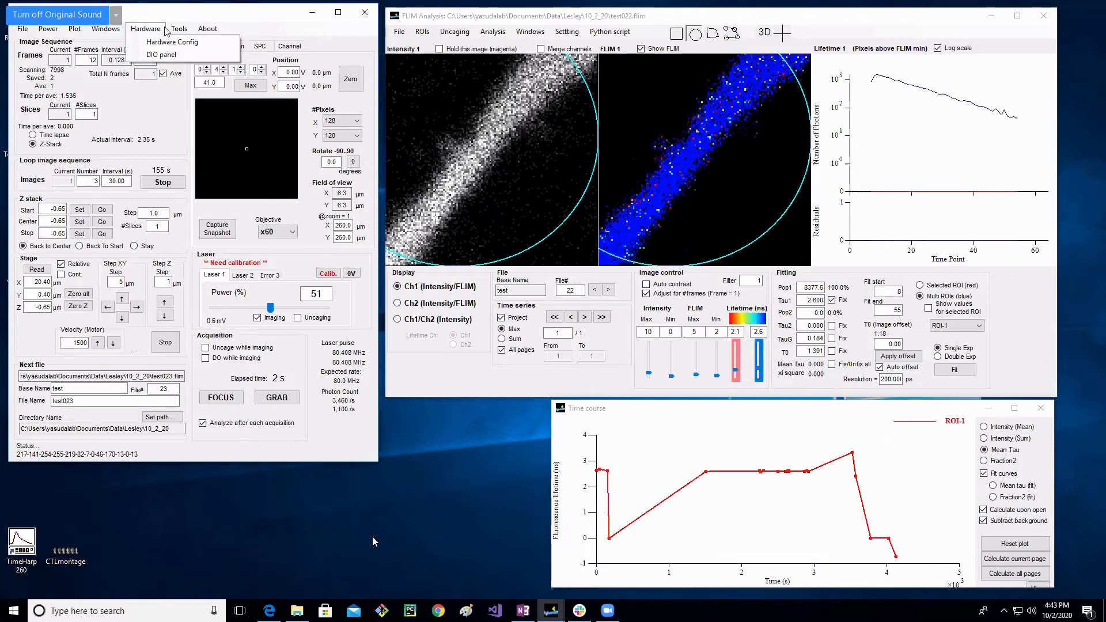
mouse_move(208, 30)
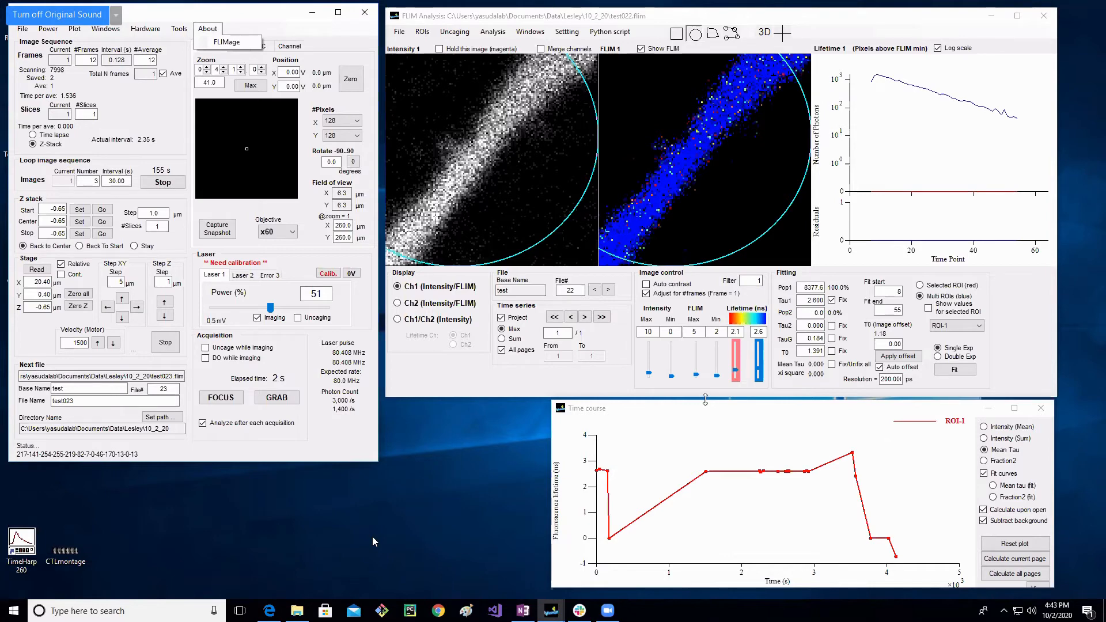
click(705, 399)
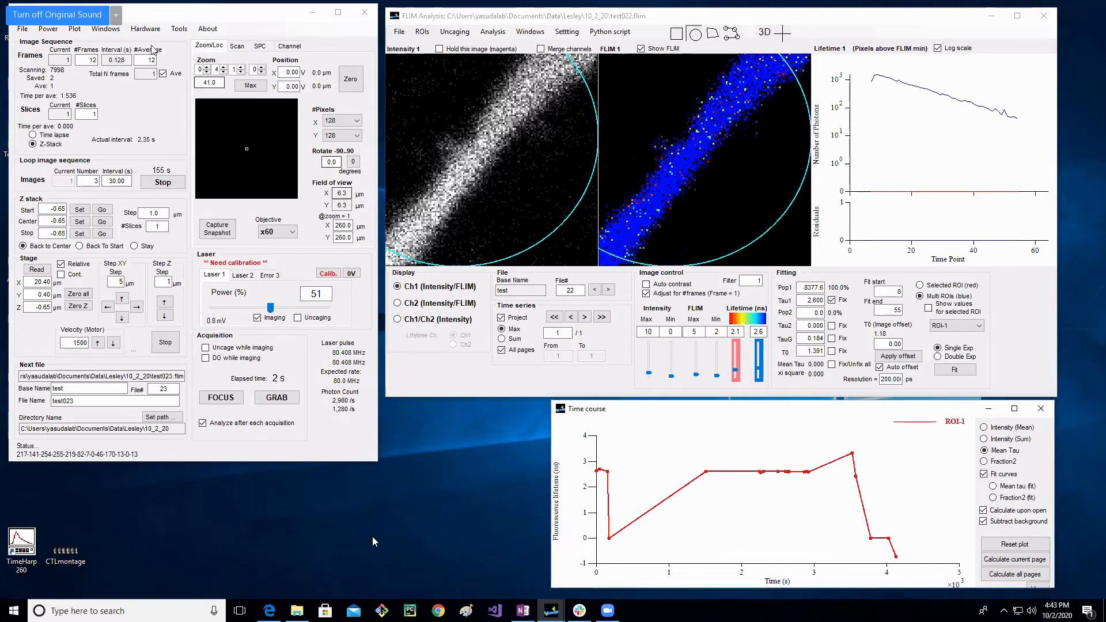
click(179, 32)
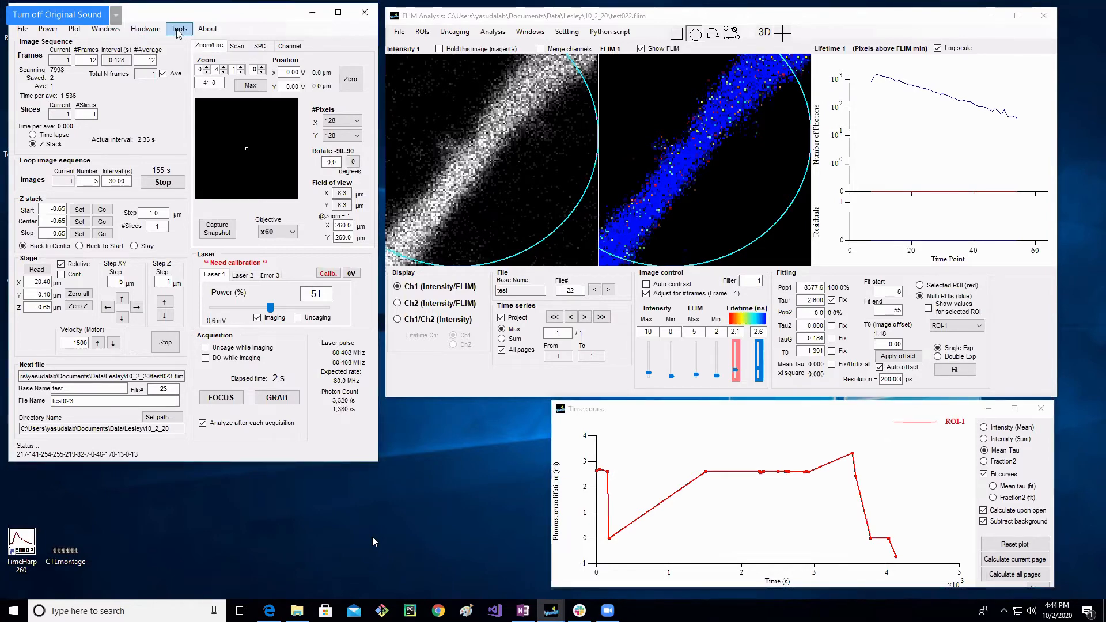
click(180, 30)
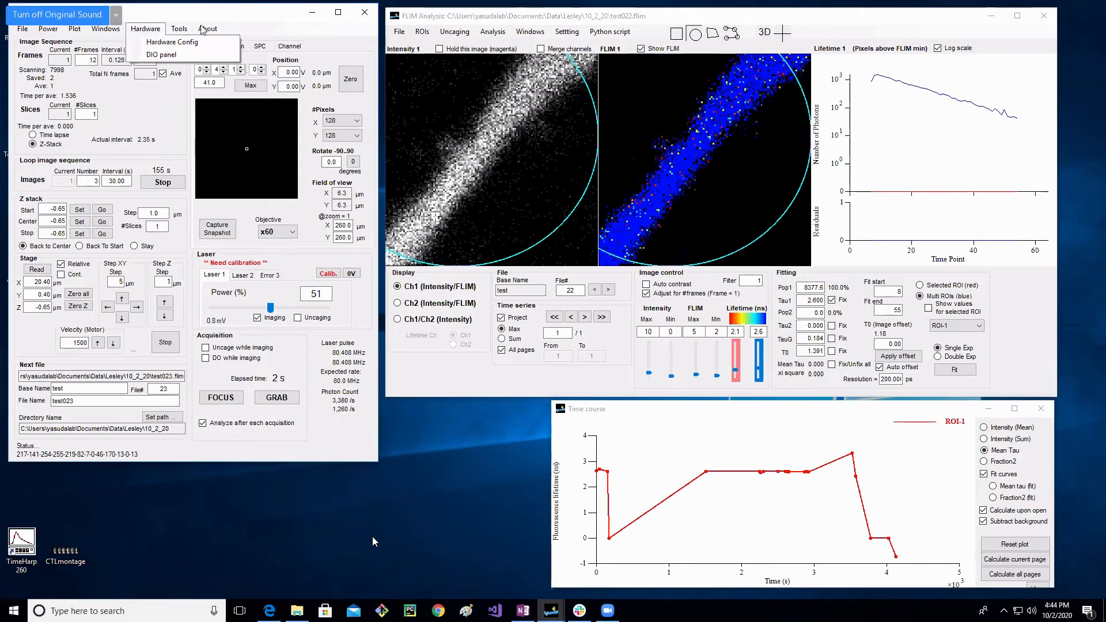
Step: Open the Realtime plot window and place it directly beside the Time course window
click(109, 29)
click(128, 55)
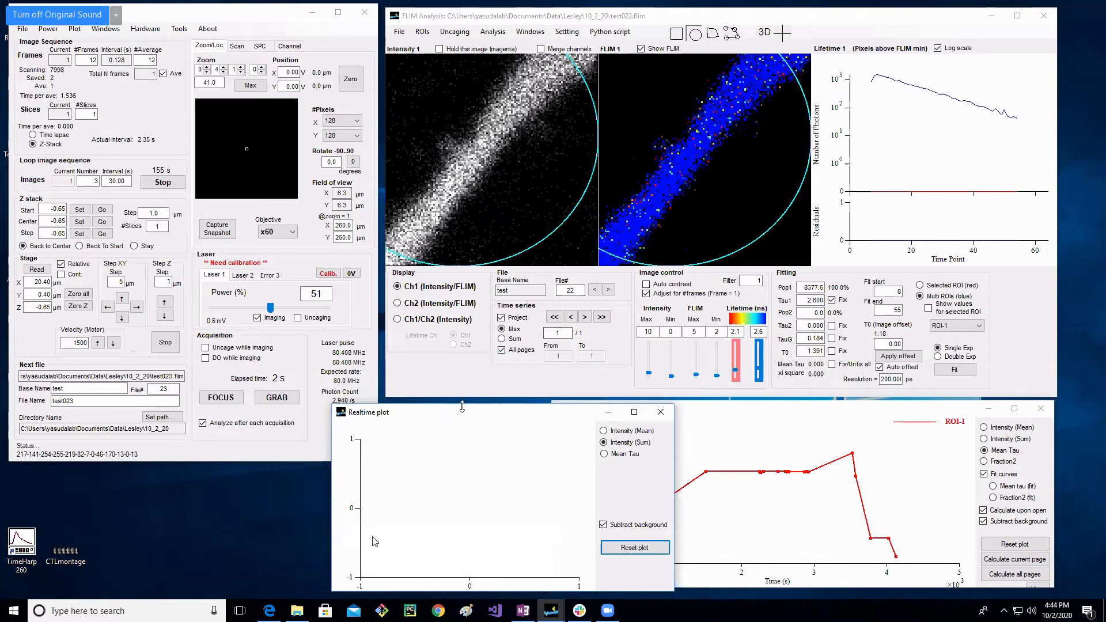
drag(327, 421, 208, 402)
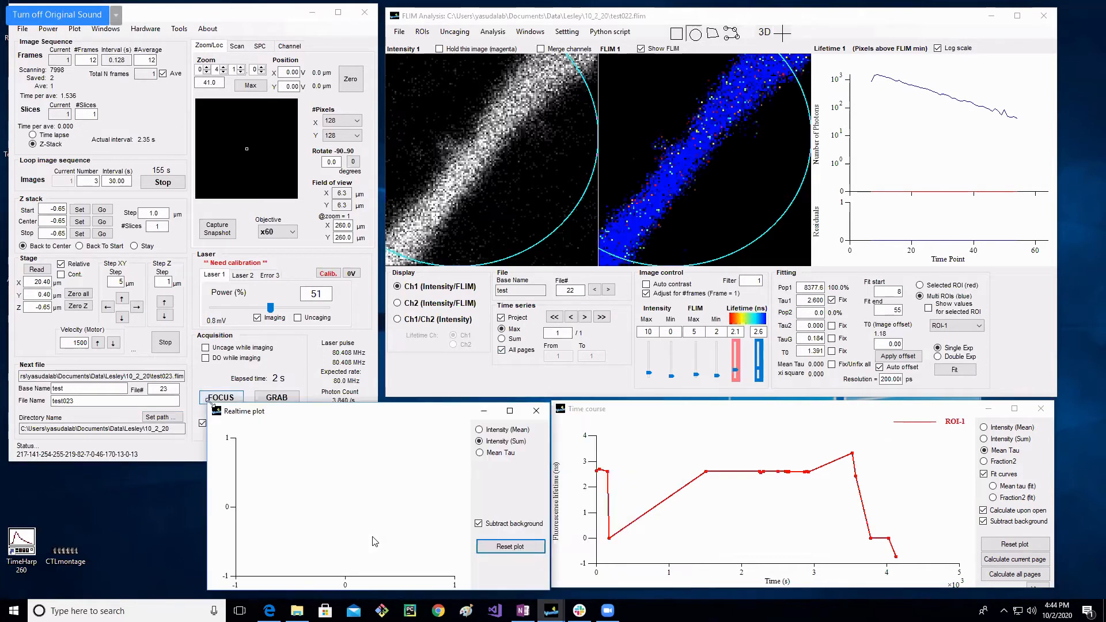
Step: Run a live focus scan of the dendrite and make the Realtime plot show Mean Tau from a freshly reset trace
click(218, 400)
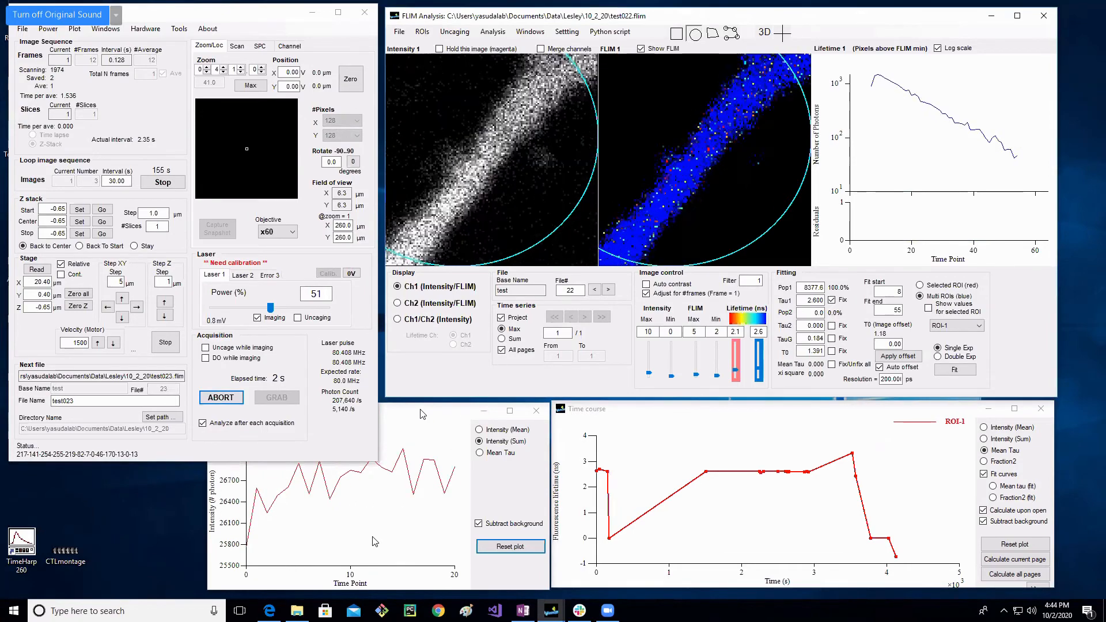
click(393, 457)
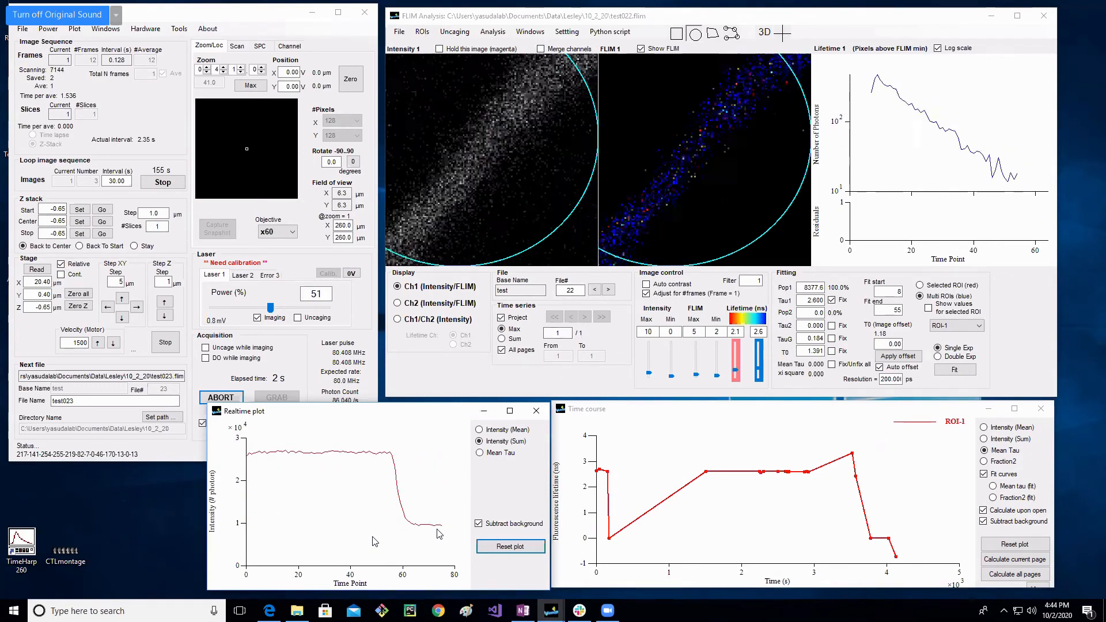
click(480, 454)
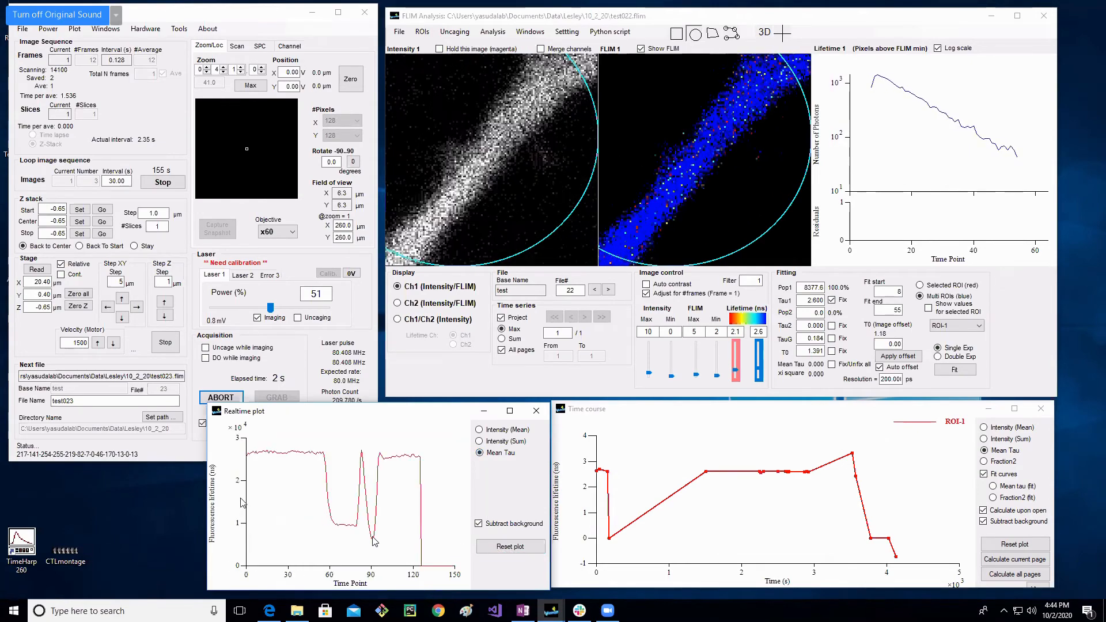
click(510, 547)
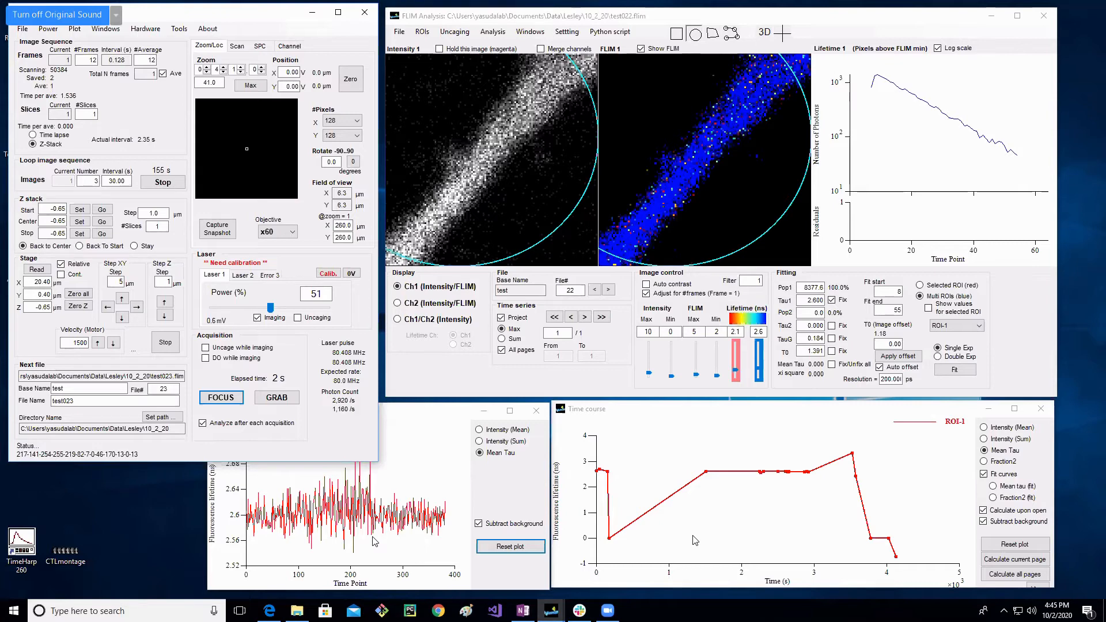
Step: Step through the saved test images back to file 18 and forward again to file 22
click(596, 291)
click(596, 291)
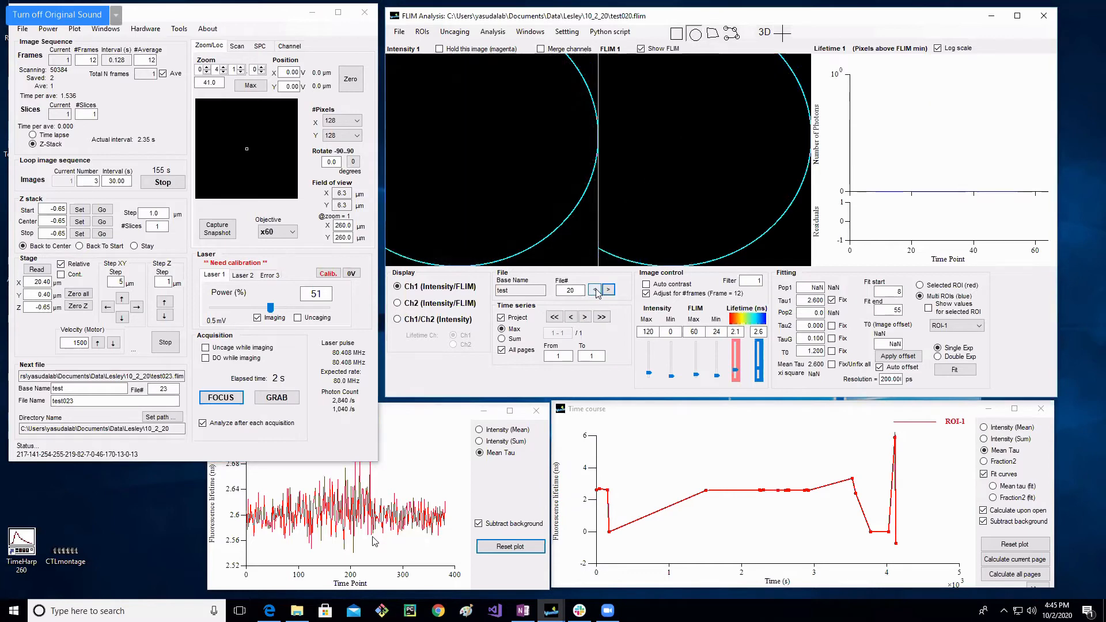
click(596, 291)
click(596, 291)
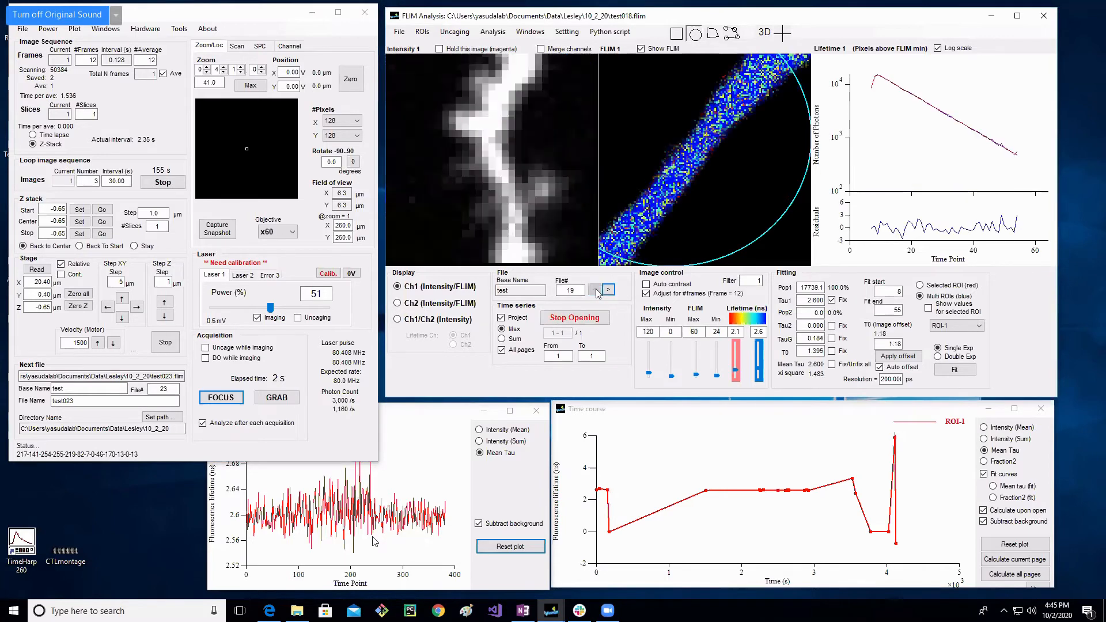
click(596, 291)
click(612, 290)
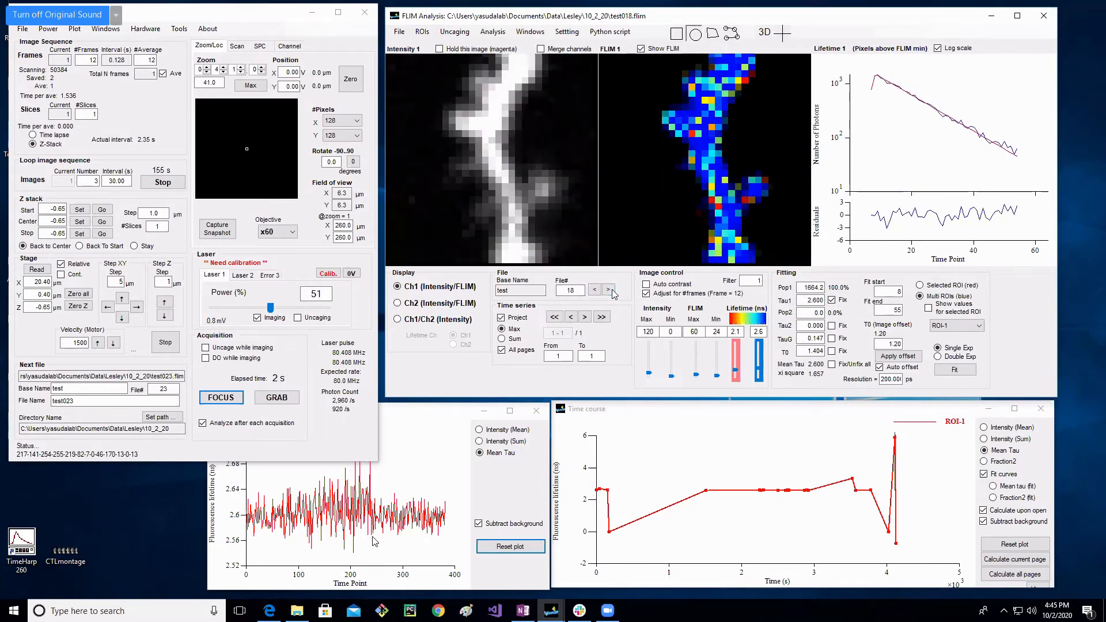
click(612, 290)
click(612, 290)
click(612, 290)
click(612, 291)
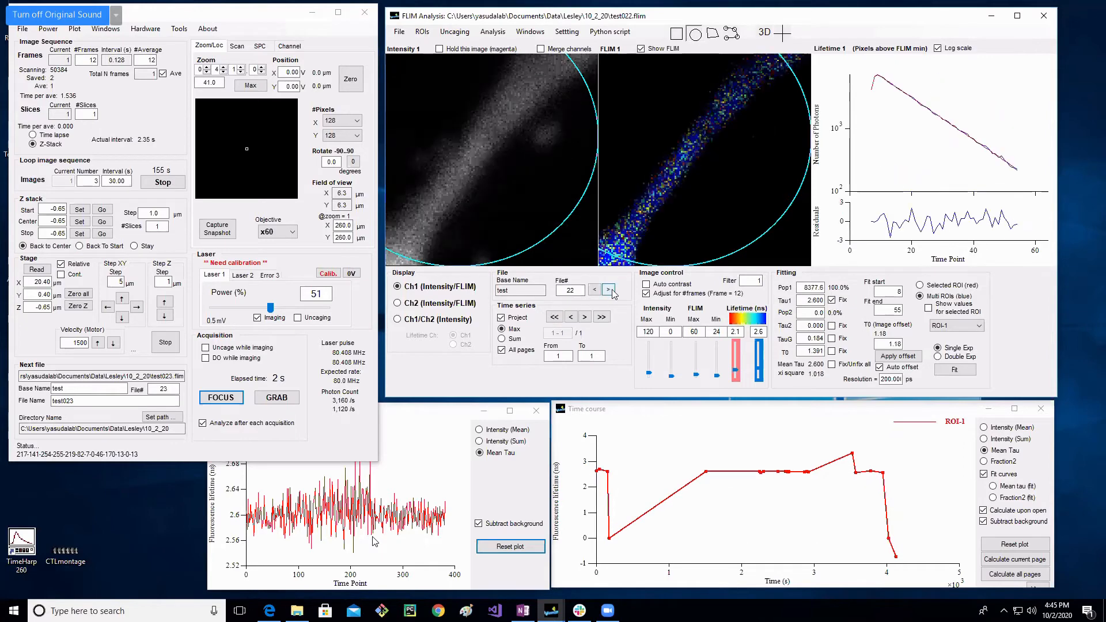
click(612, 291)
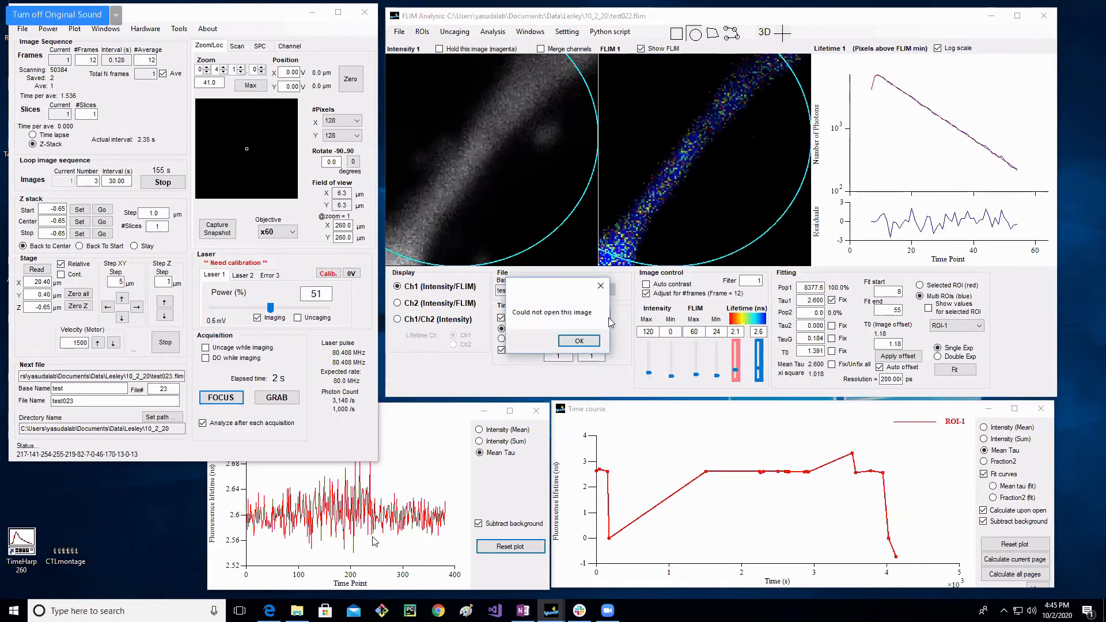
click(600, 286)
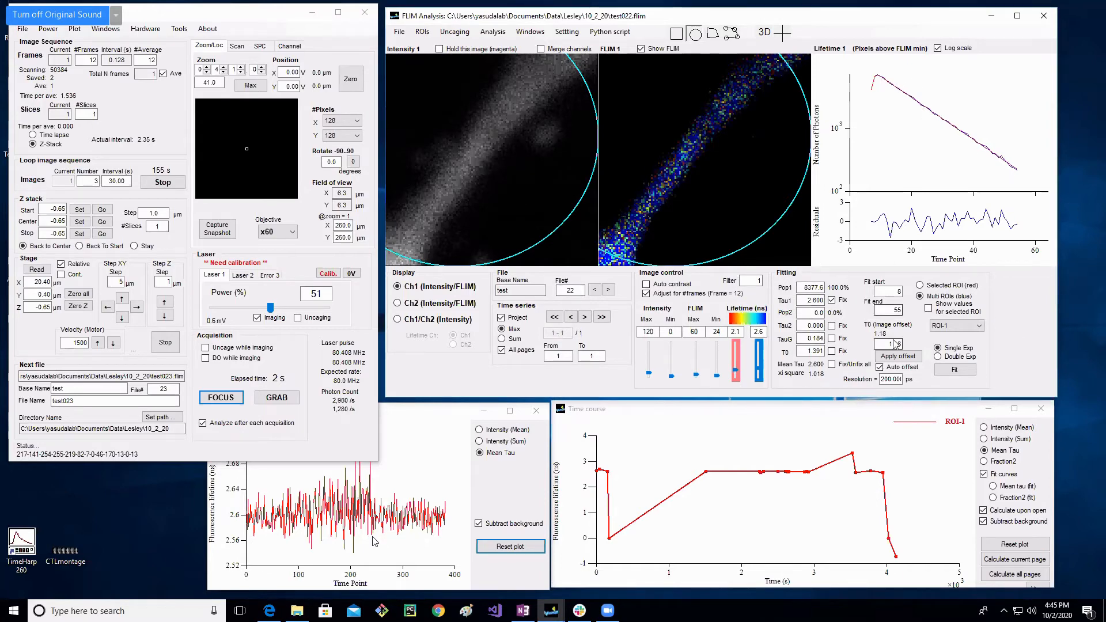
Step: Grab a new image of the dendrite, reset the Time course plot and release the fixed Tau1 in the fitting settings
click(219, 399)
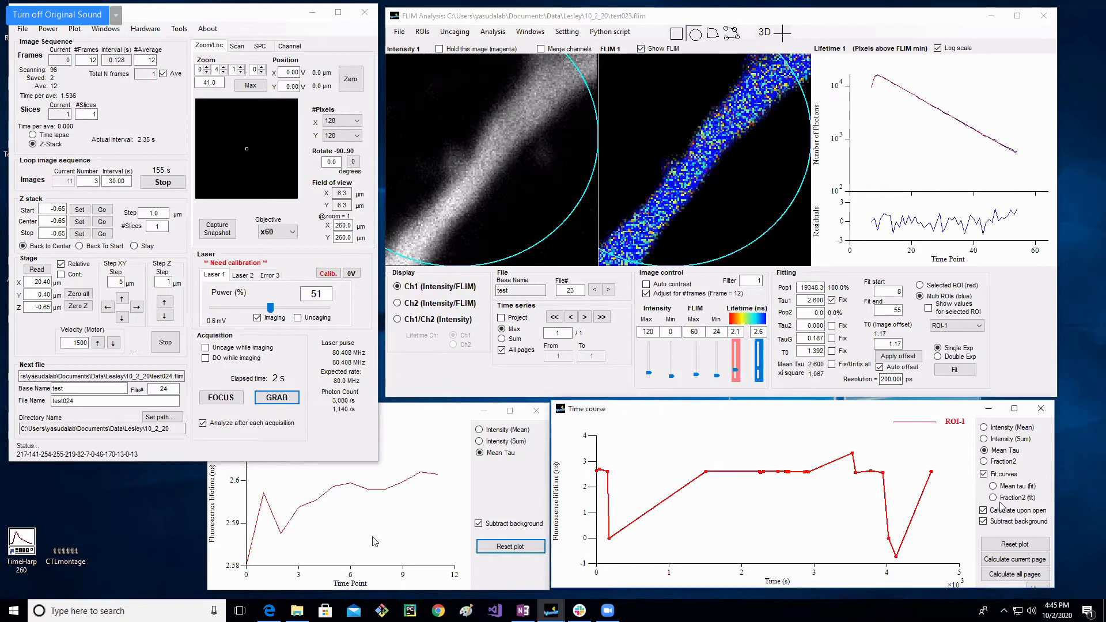
click(1015, 544)
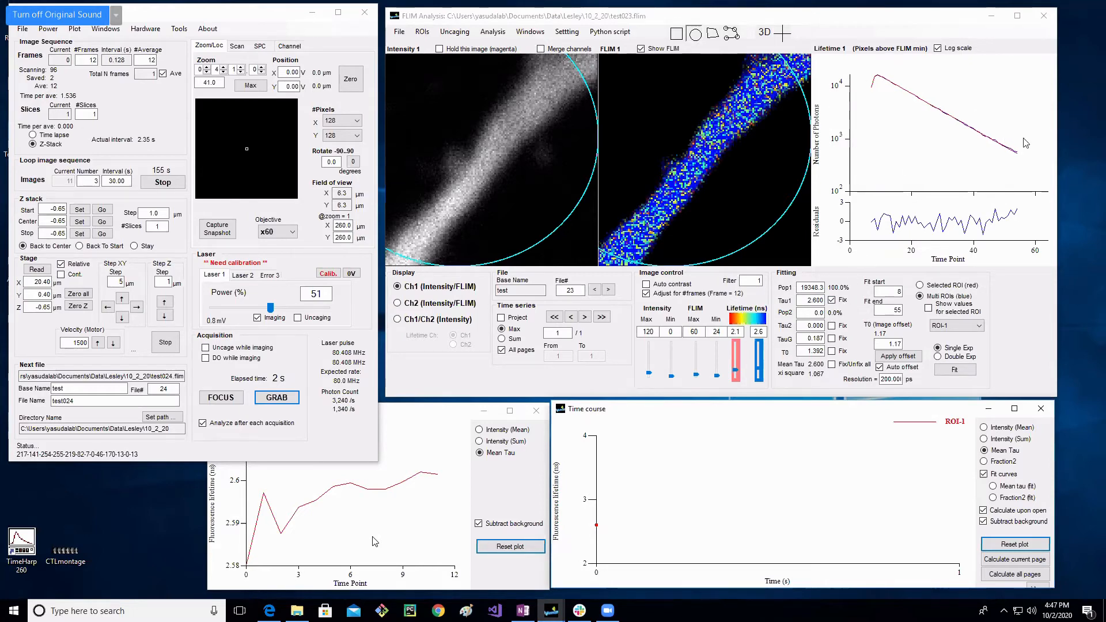
click(832, 300)
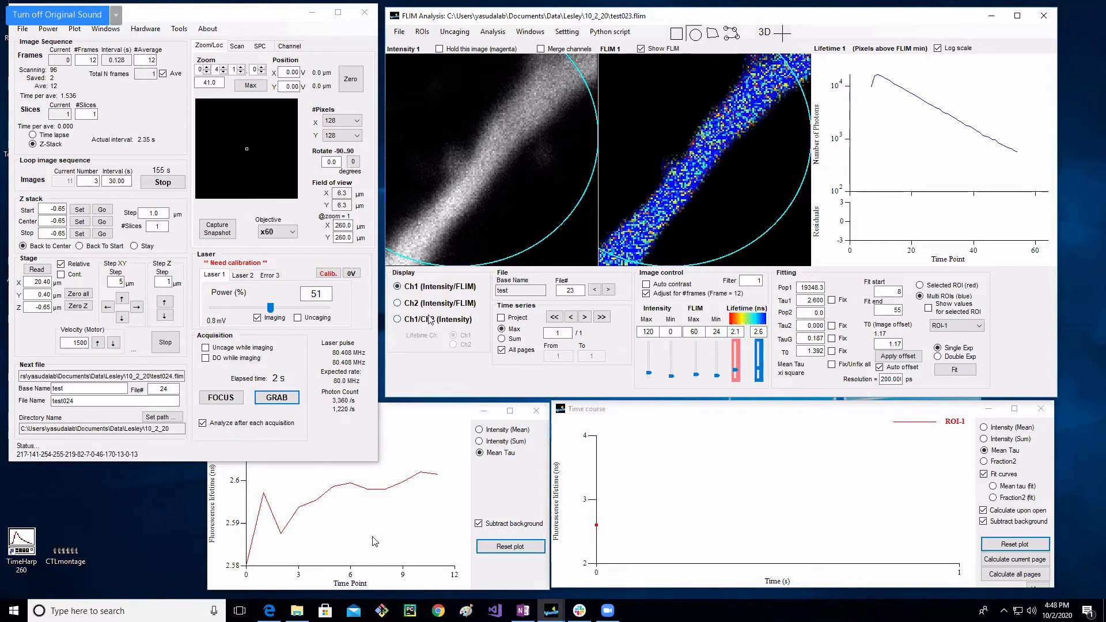
Step: Compare the channel 2, channel 1 and merged-channel views of the grabbed image, ending on channel 1 unmerged
click(428, 304)
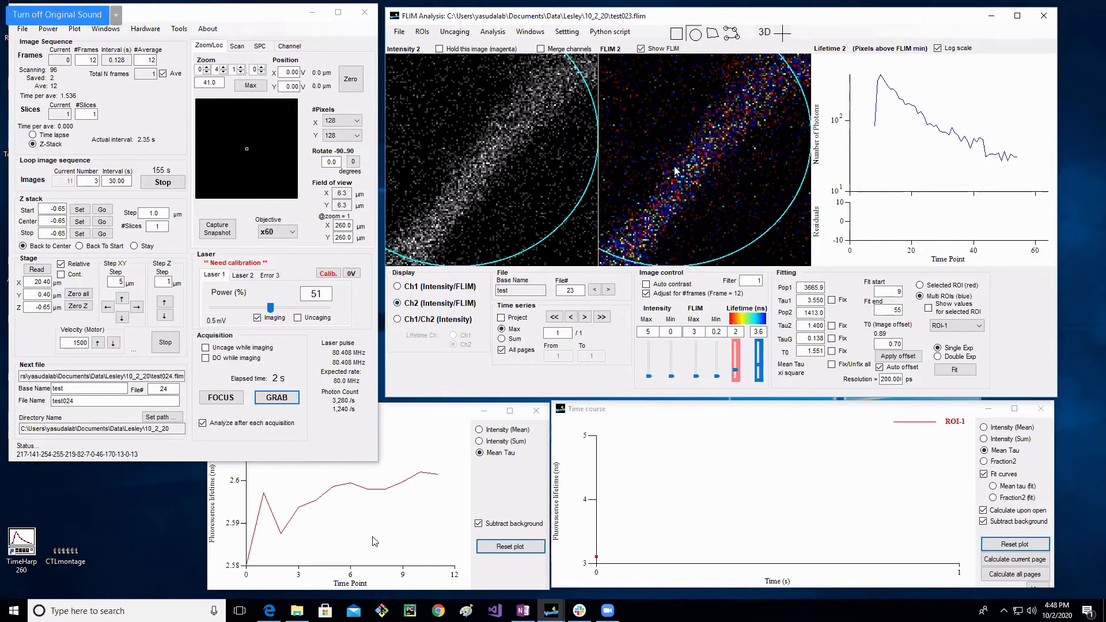
click(435, 293)
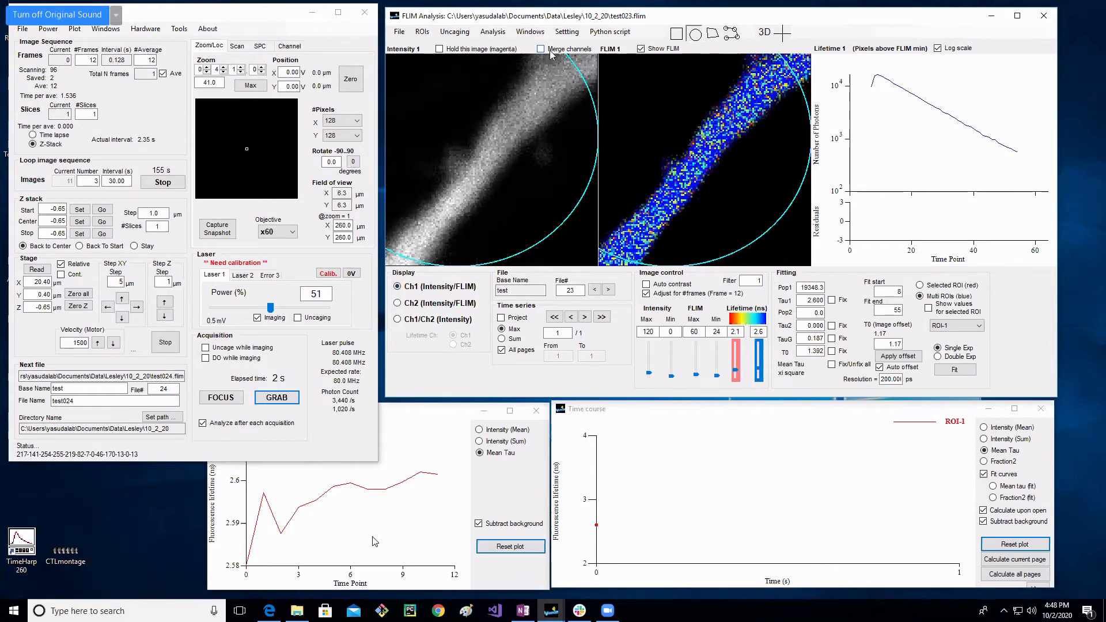
click(541, 49)
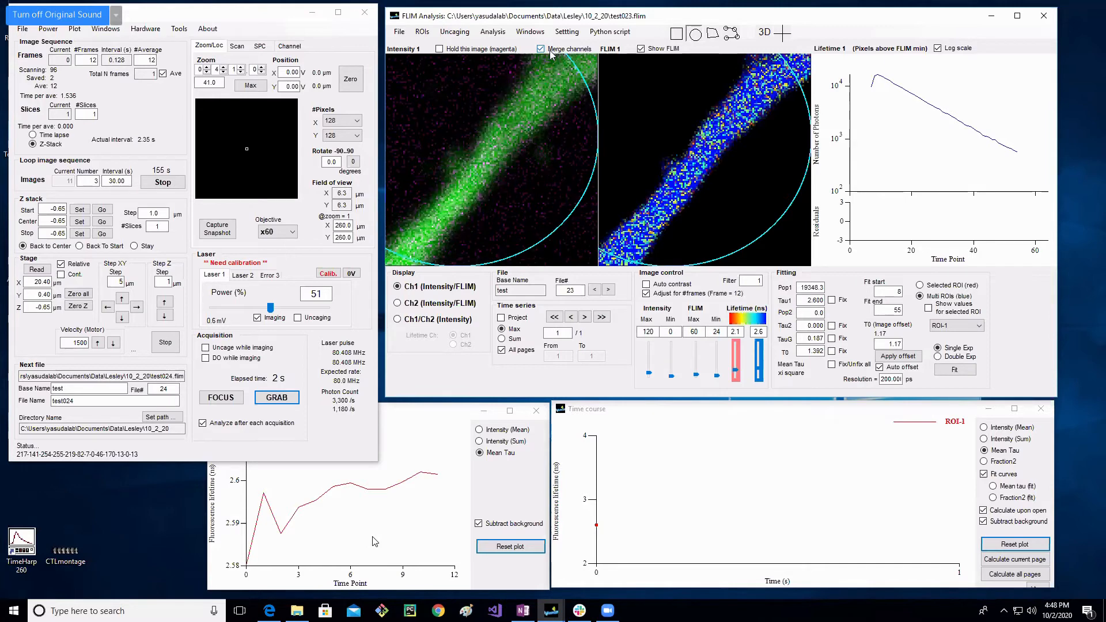
click(551, 51)
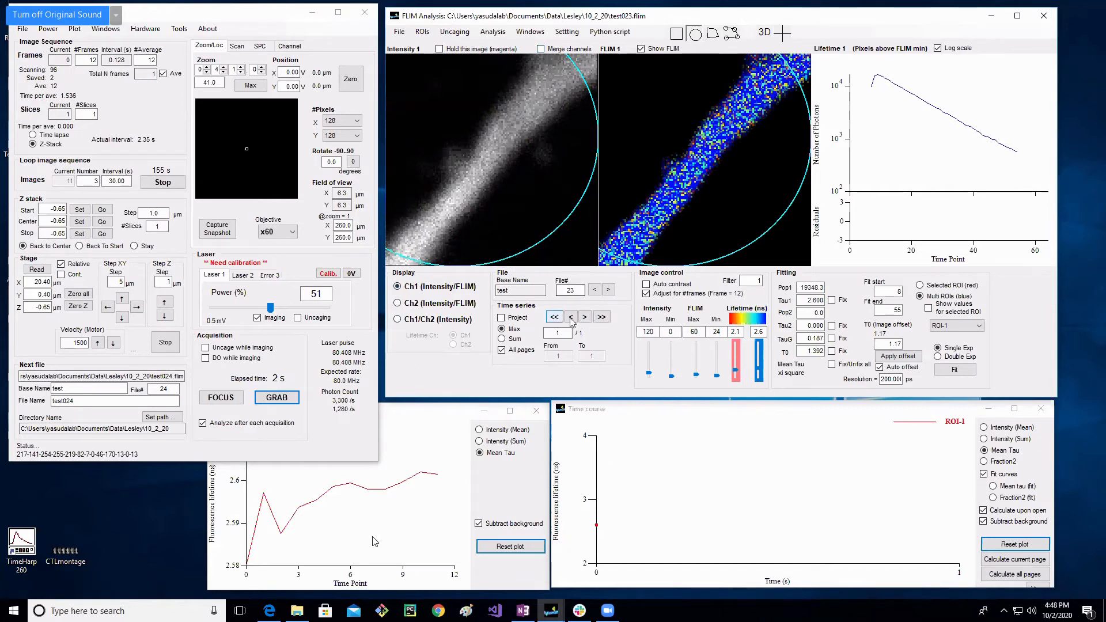
Step: Step back through the earlier saved images with Tau1 free and return to file 23
click(609, 292)
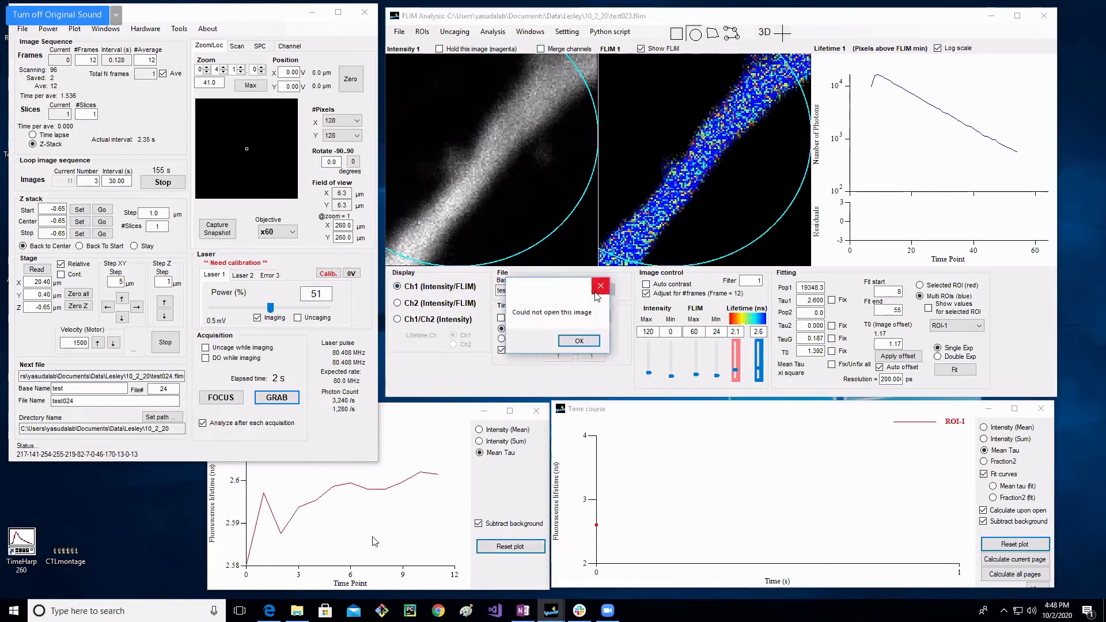
click(581, 344)
click(602, 291)
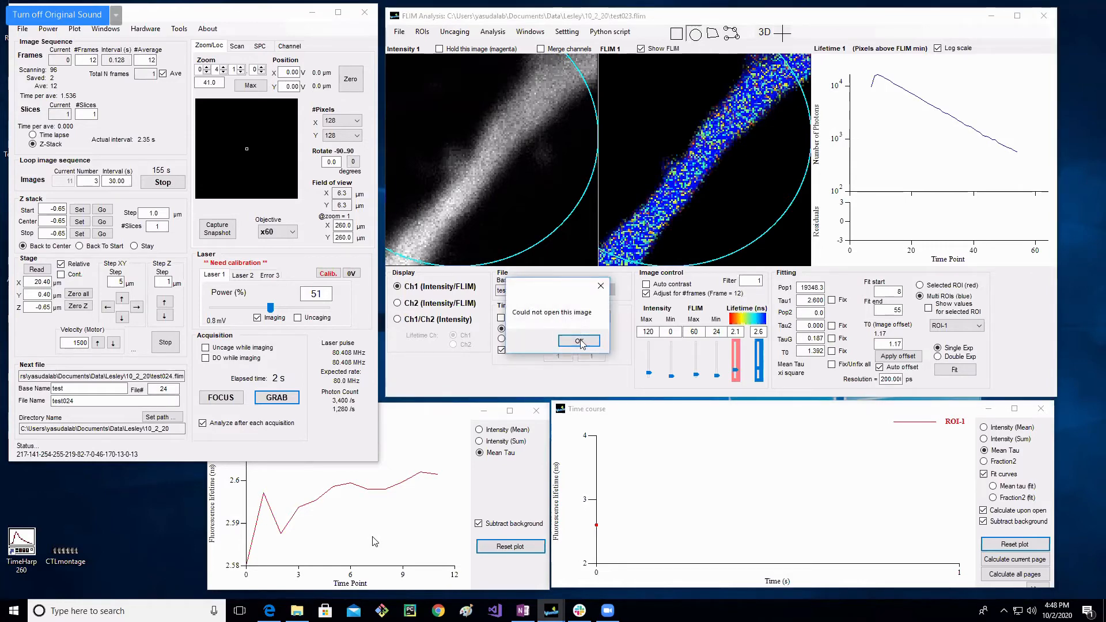
click(581, 343)
click(598, 291)
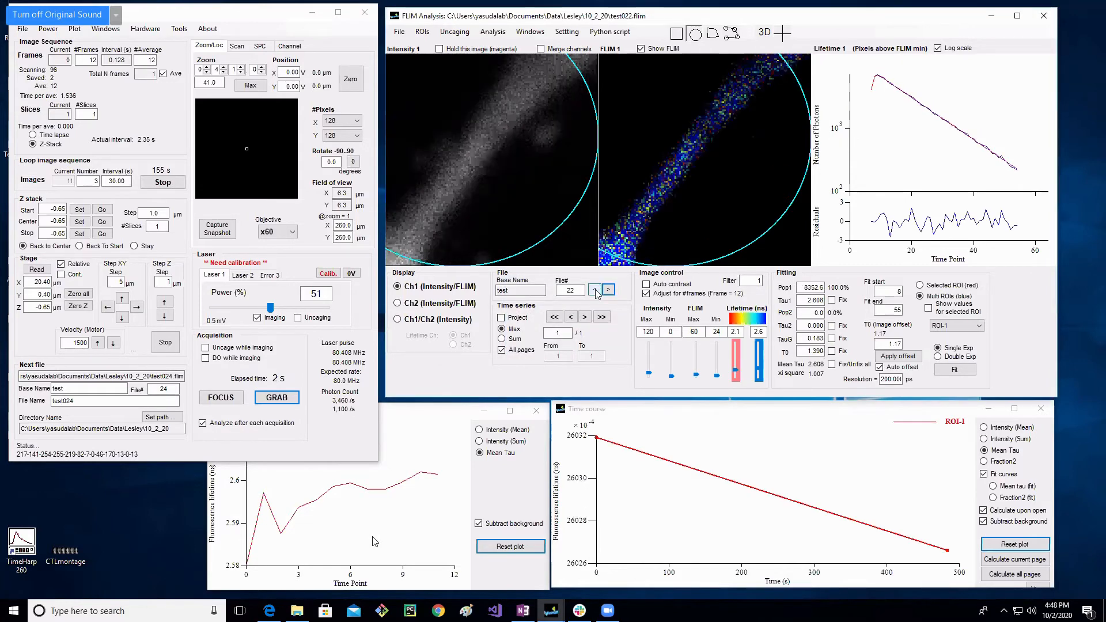
click(598, 291)
click(598, 292)
click(609, 290)
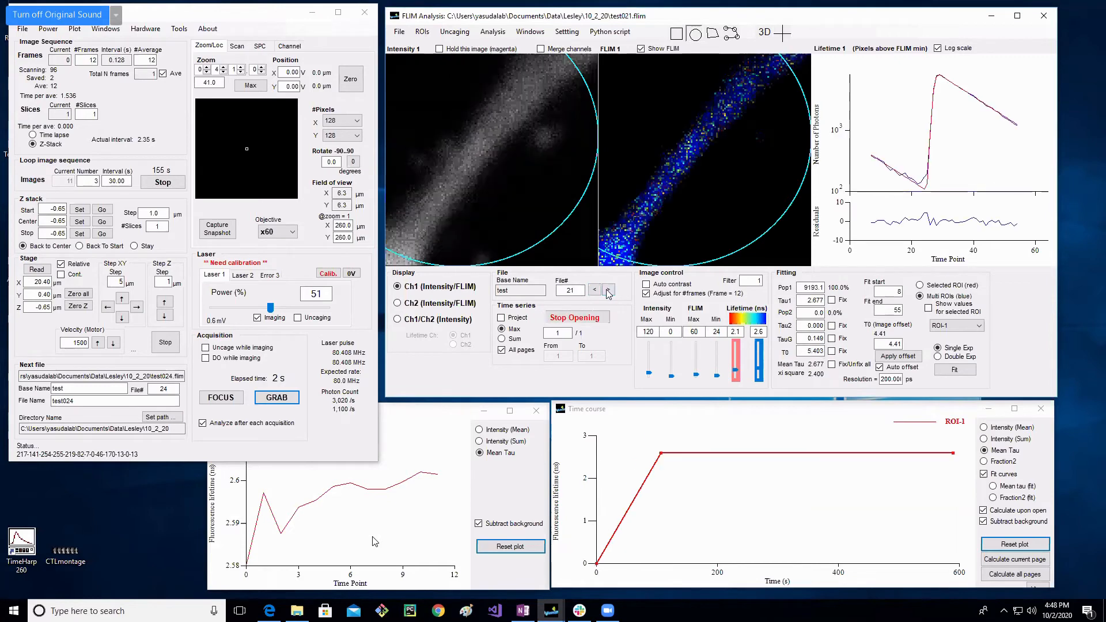
click(609, 290)
click(608, 291)
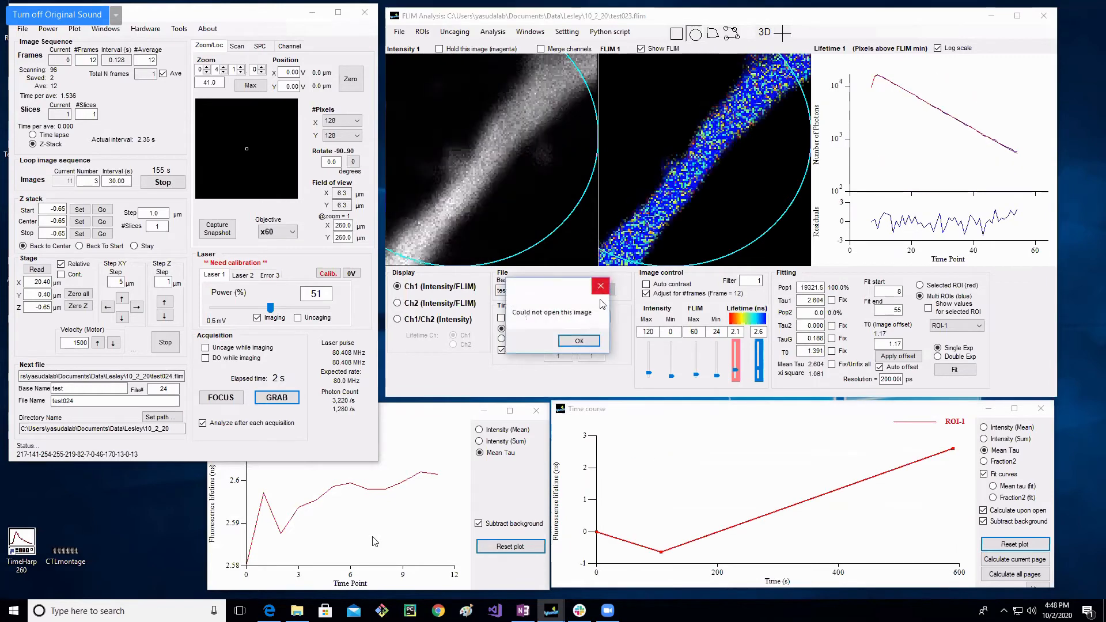
click(581, 344)
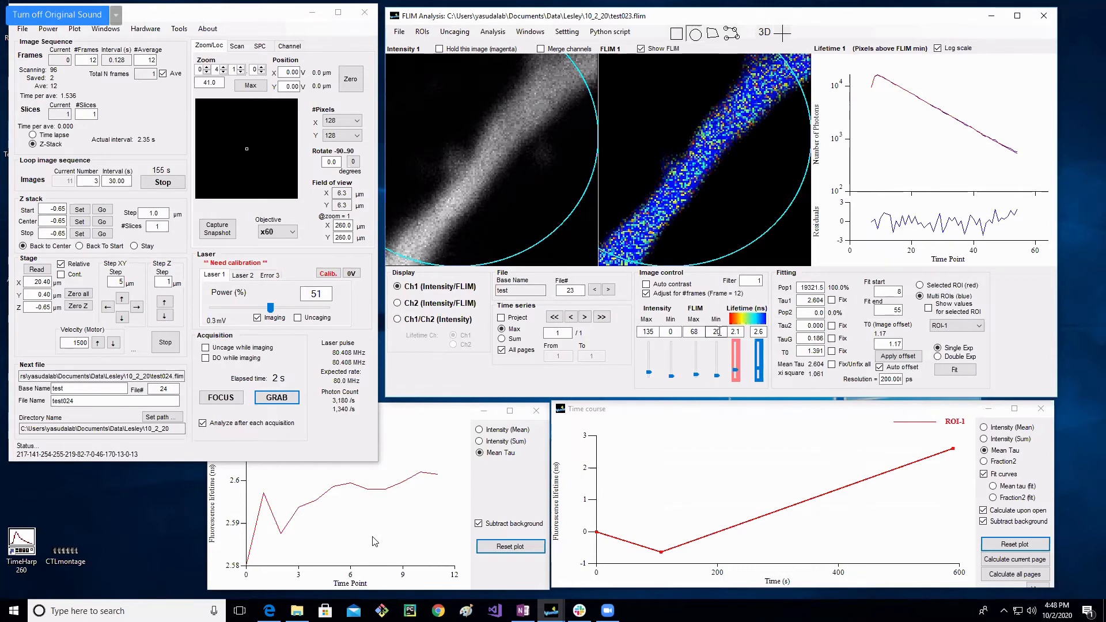
Step: Set the minimum of the FLIM image contrast to 0
click(713, 329)
key(BackSpace)
double_click(716, 332)
text(0)
key(Return)
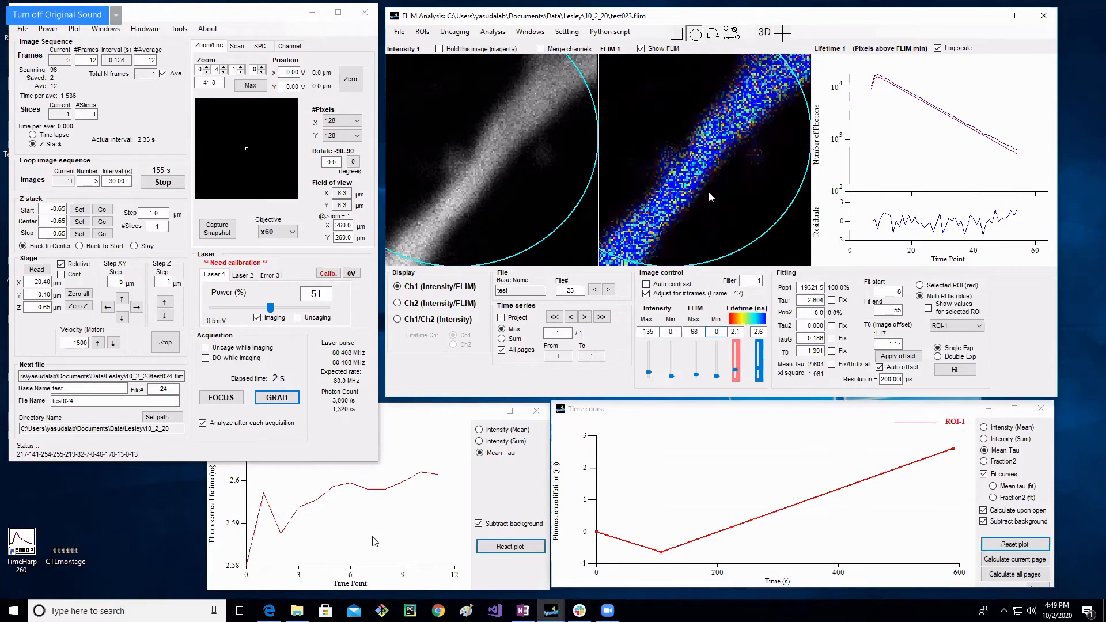
Step: Set the FLIM contrast maximum to 40 and the minimum to 20
key(shift+Tab)
text(4)
key(Return)
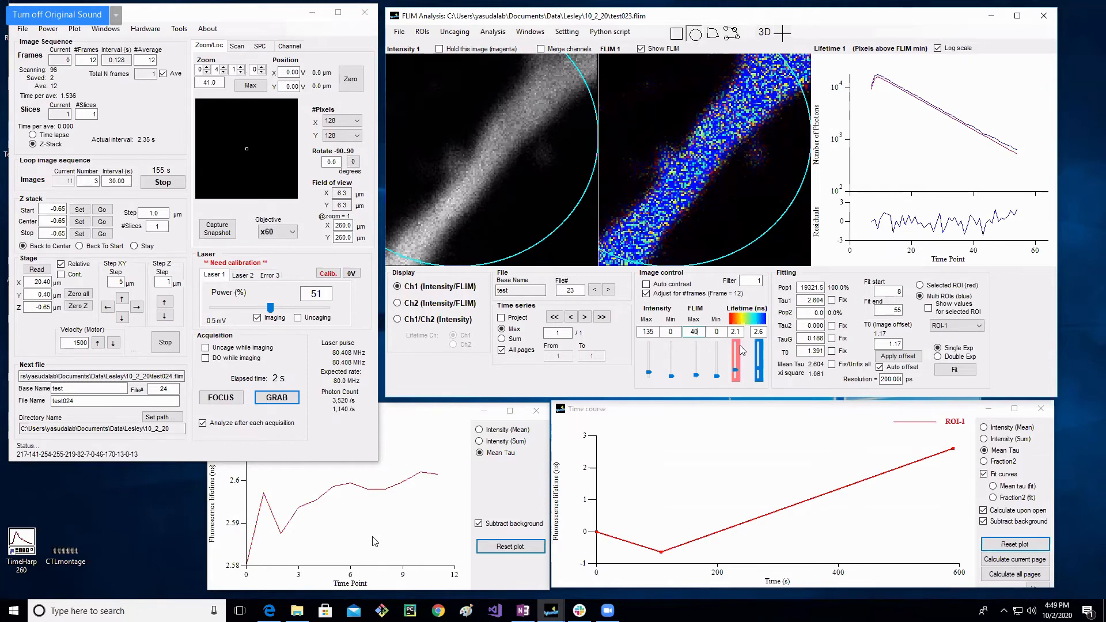
double_click(715, 333)
text(2)
key(Return)
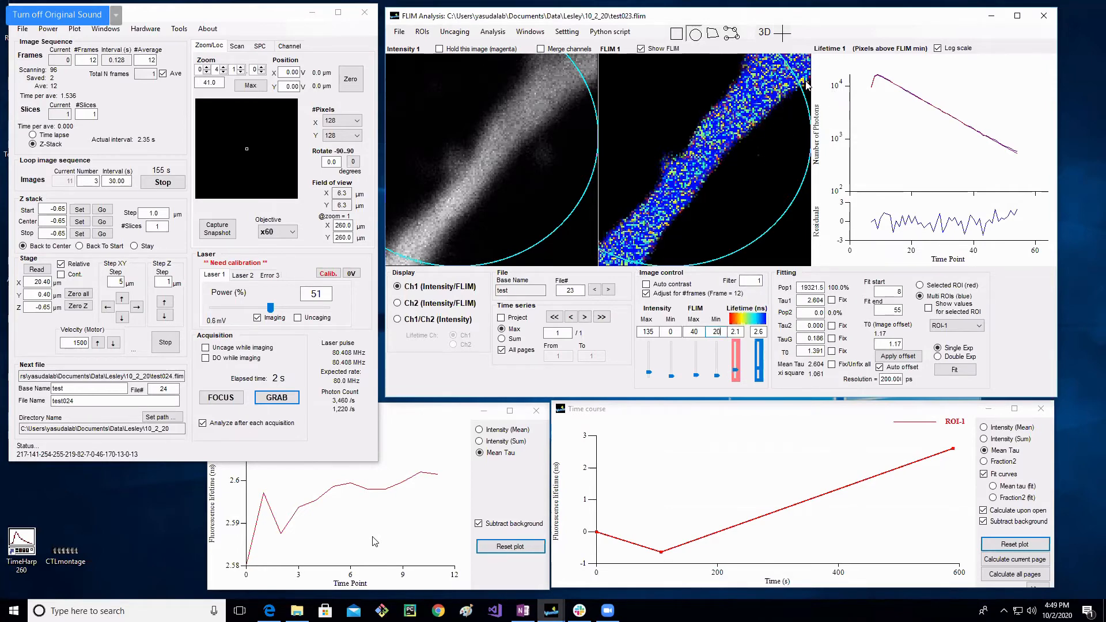
Step: Raise the FLIM contrast minimum to 30, then narrow the range to a maximum of 50 and a minimum of 40
drag(724, 332, 695, 329)
text(30)
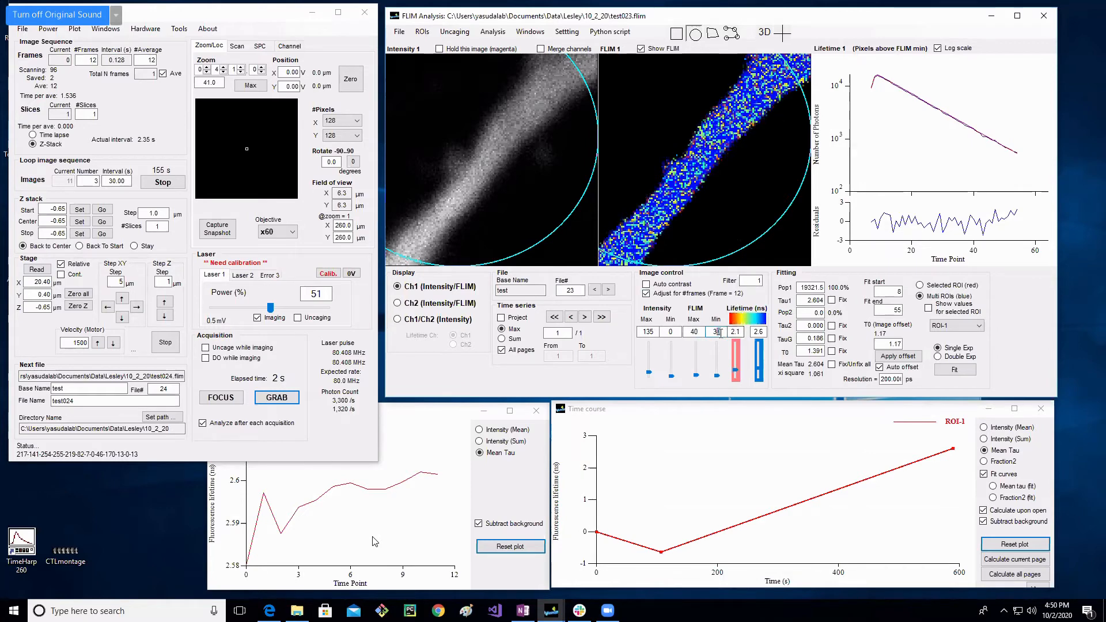
key(BackSpace)
key(BackSpace)
drag(703, 332, 670, 332)
text(50)
key(Tab)
text(40)
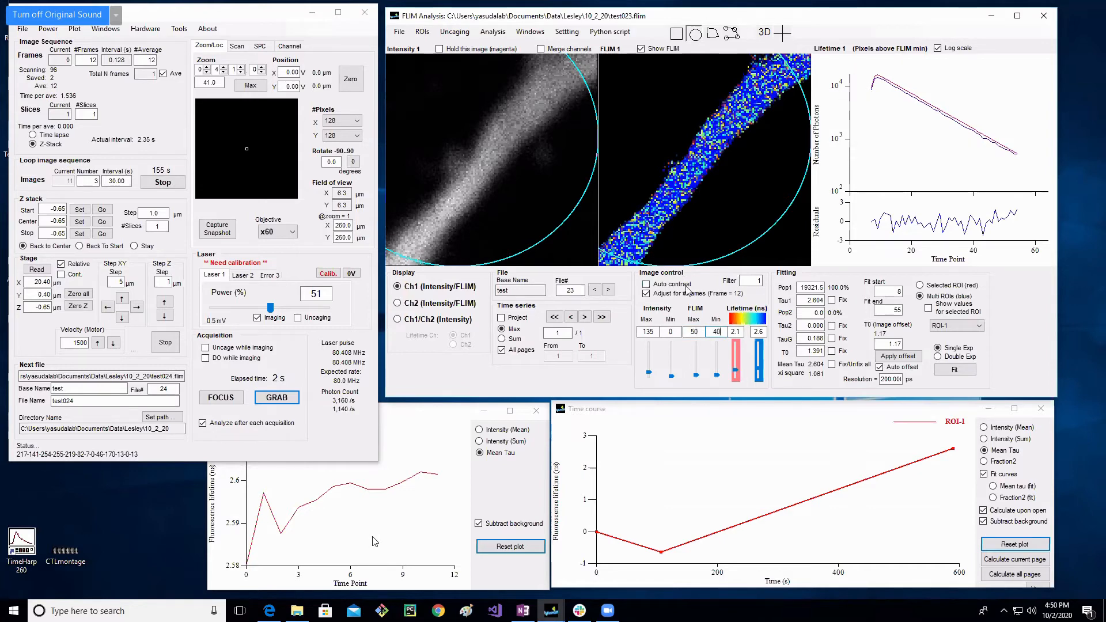
Step: Set the FLIM contrast minimum to 60 and the maximum to 100
drag(724, 332, 696, 332)
text(60)
key(Return)
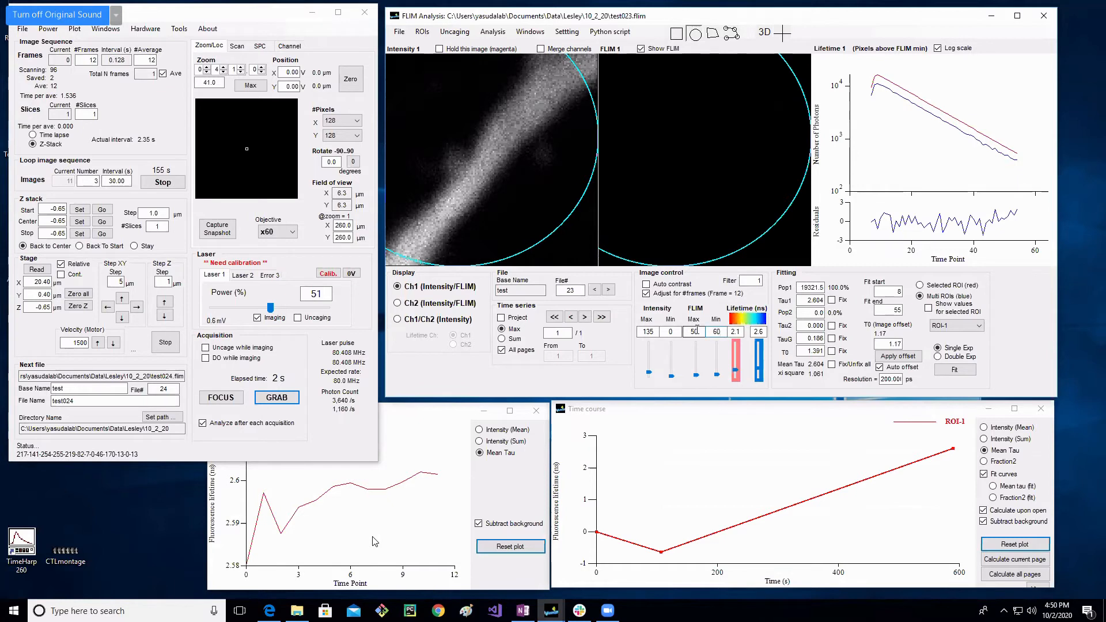
drag(701, 331, 670, 330)
text(100)
key(Return)
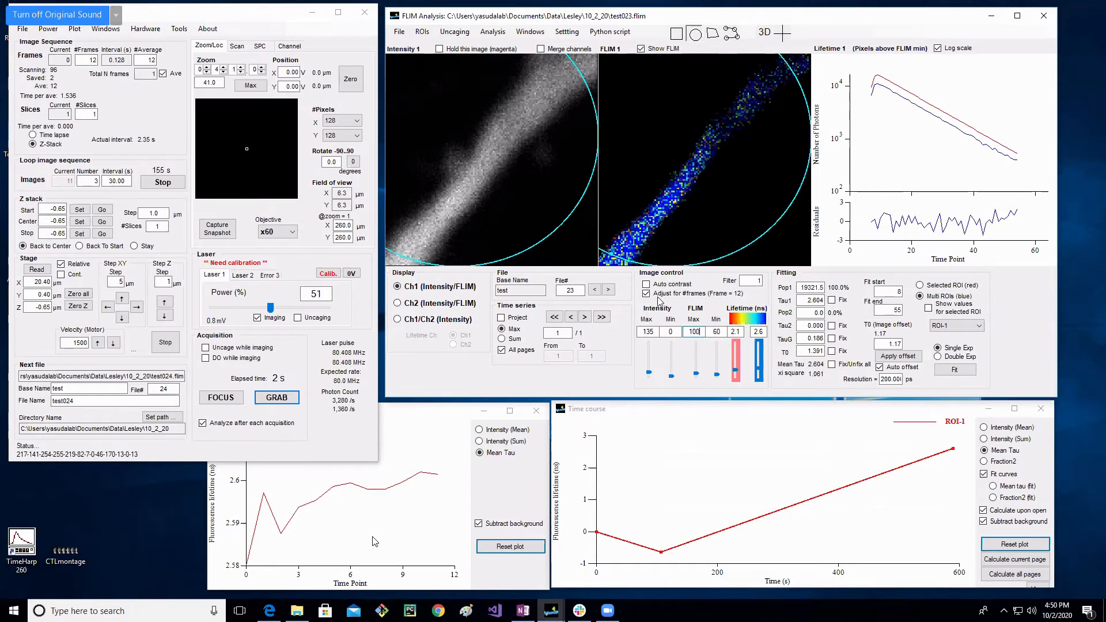
Step: Lower the minimum of the FLIM image contrast to 20
key(Tab)
text(1)
key(BackSpace)
text(20)
key(Return)
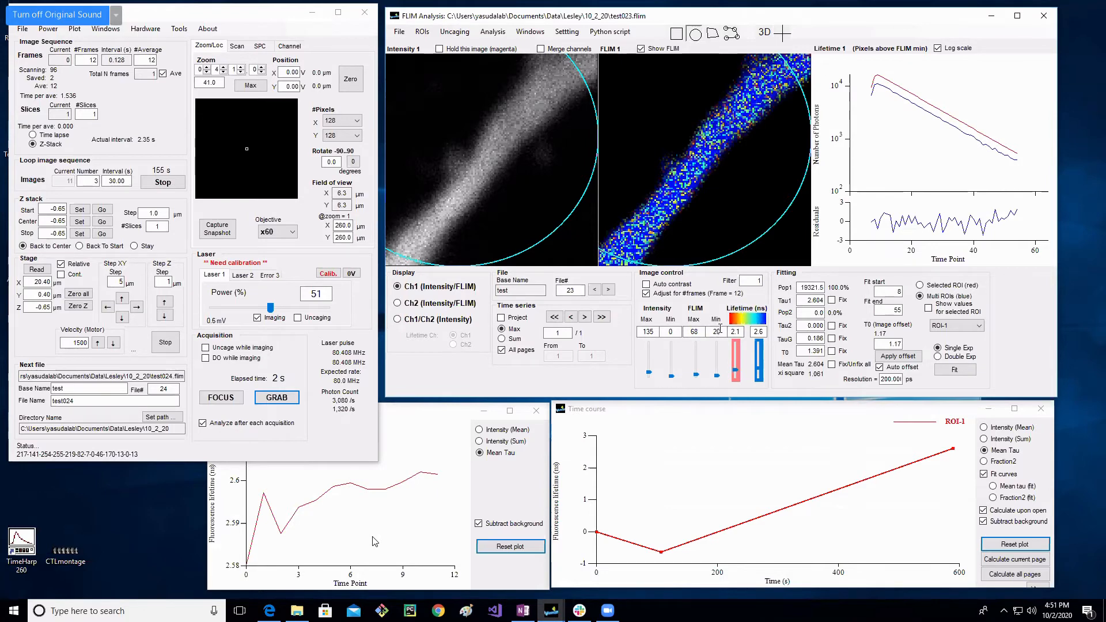
Step: Set the FLIM contrast maximum to 80 and the minimum to 10
double_click(687, 331)
text(8)
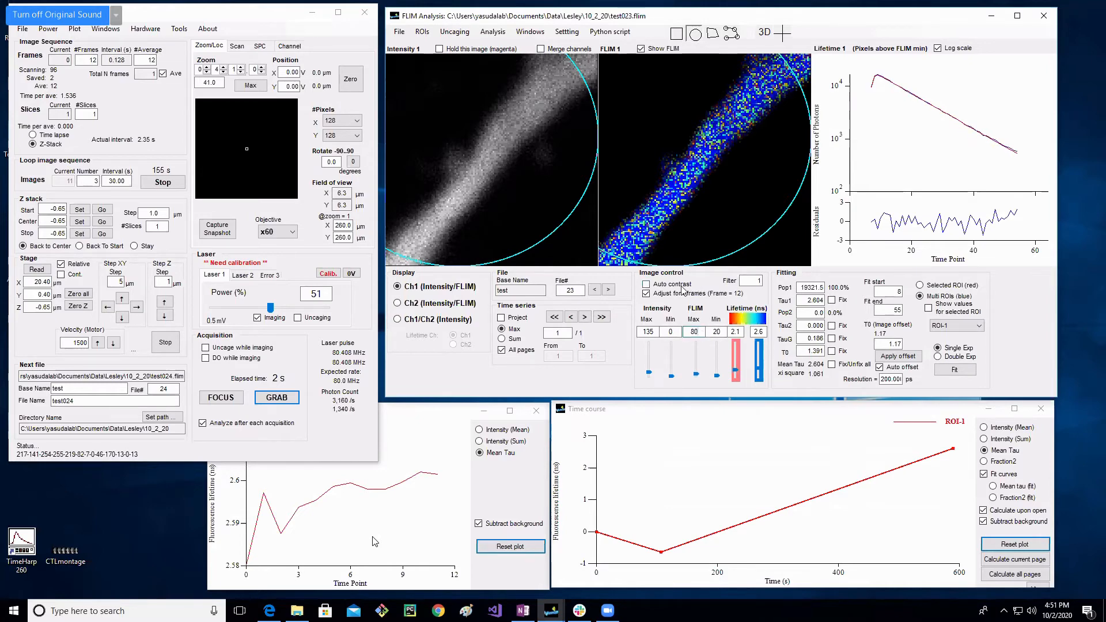
click(723, 332)
double_click(717, 332)
text(10)
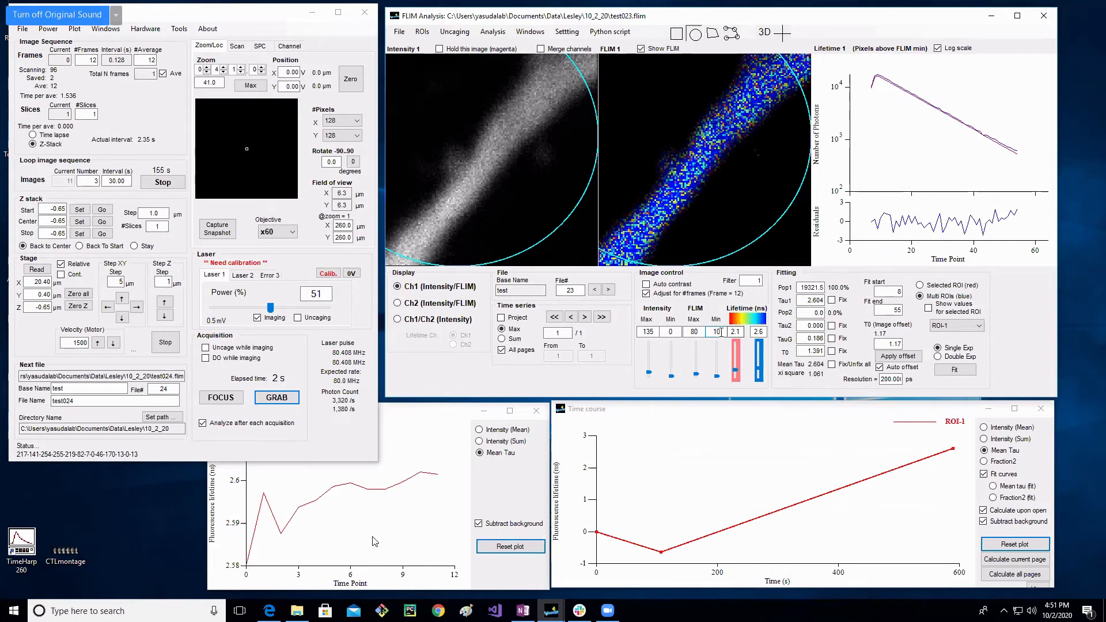
Step: Return the FLIM contrast minimum to 20 and set the maximum to 60
double_click(720, 332)
text(2)
key(Return)
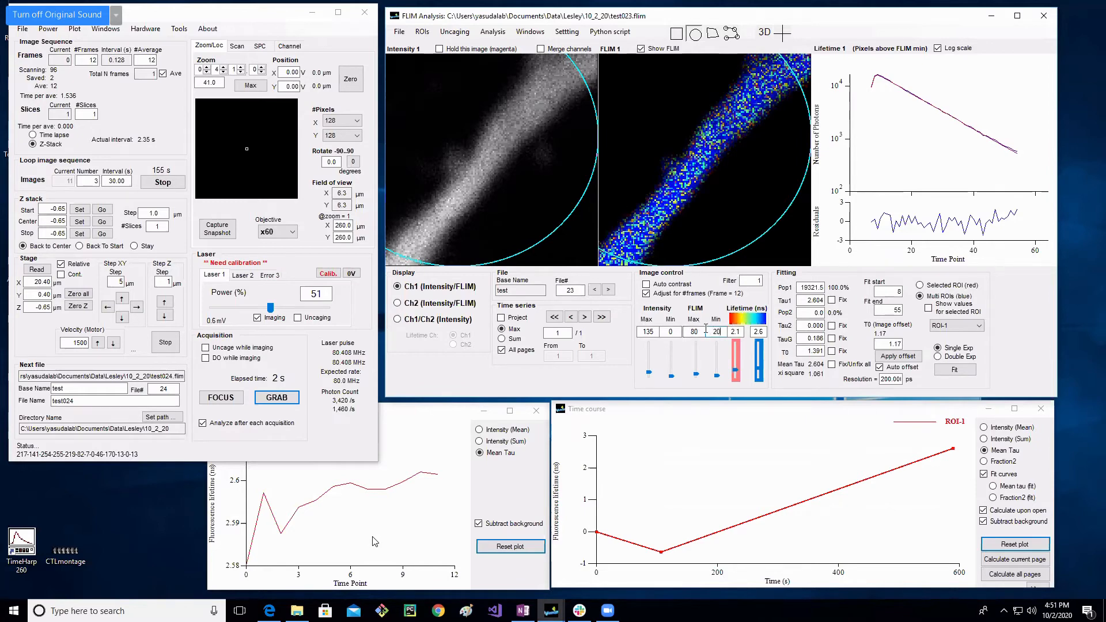
double_click(706, 329)
text(6)
key(Return)
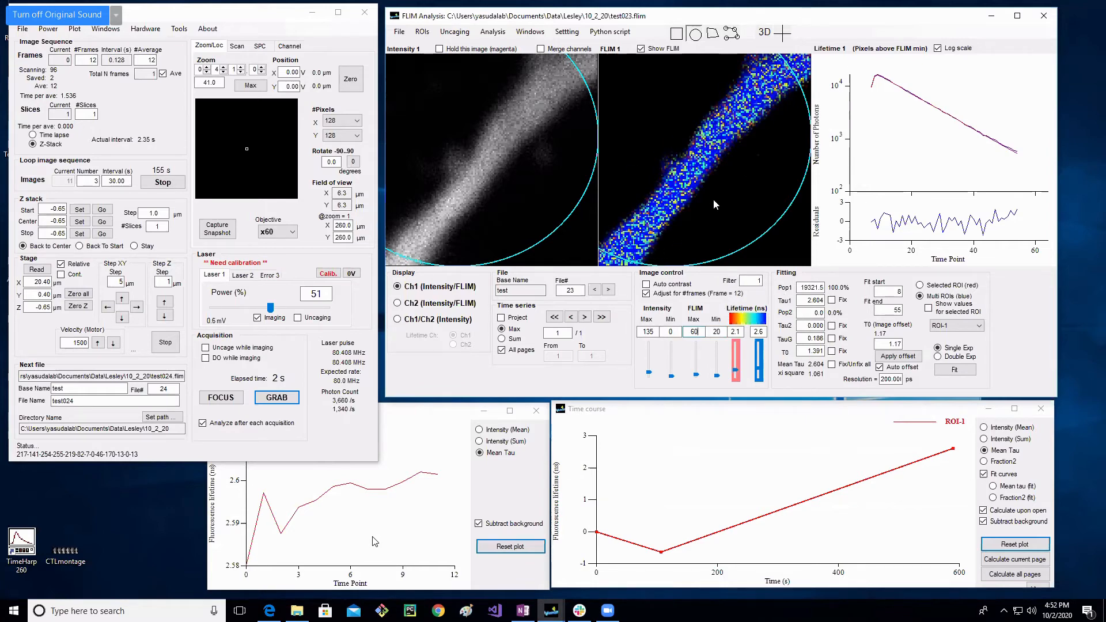
Step: Set the intensity image contrast minimum to 40 and the maximum to 200
click(663, 332)
text(40)
key(Return)
double_click(649, 332)
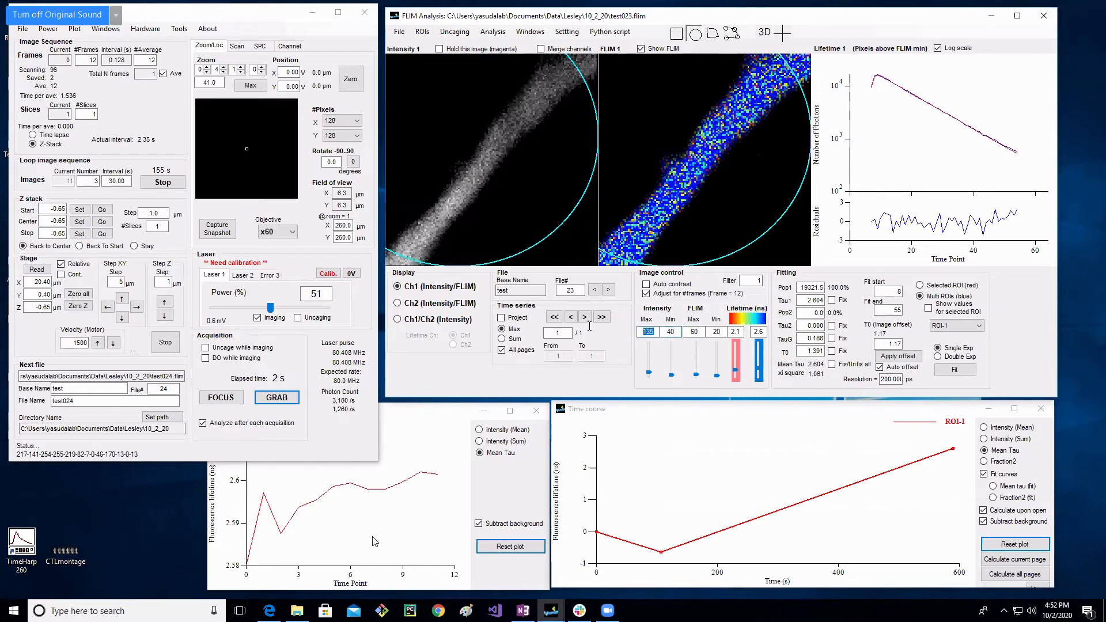
text(200)
key(Return)
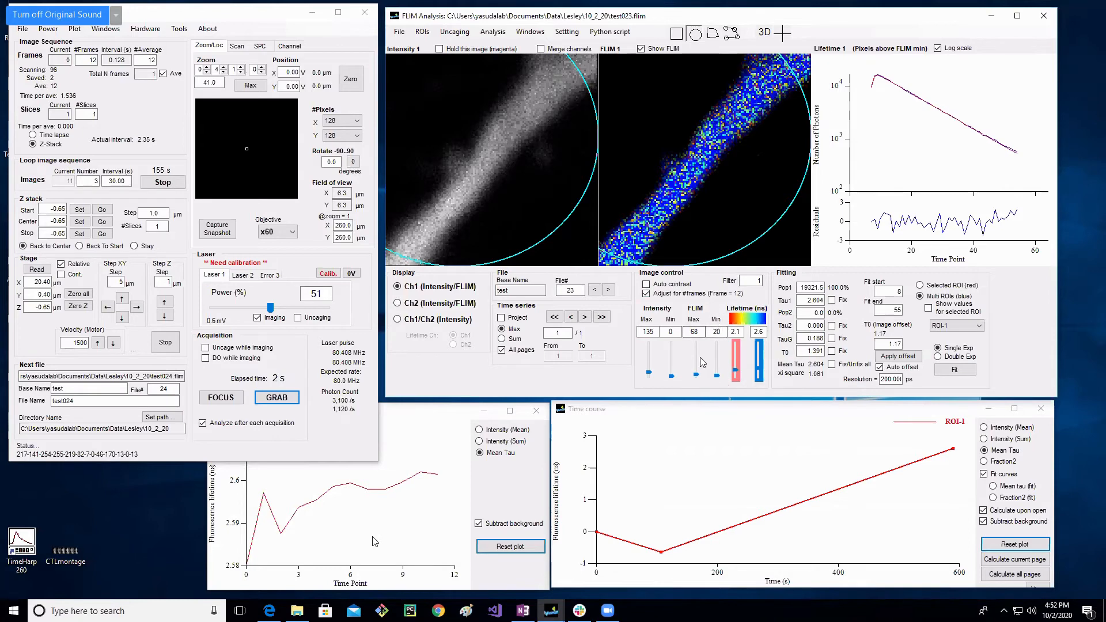
Step: Set the lower limit of the lifetime color scale to 2.4 ns
click(756, 334)
double_click(762, 332)
key(Return)
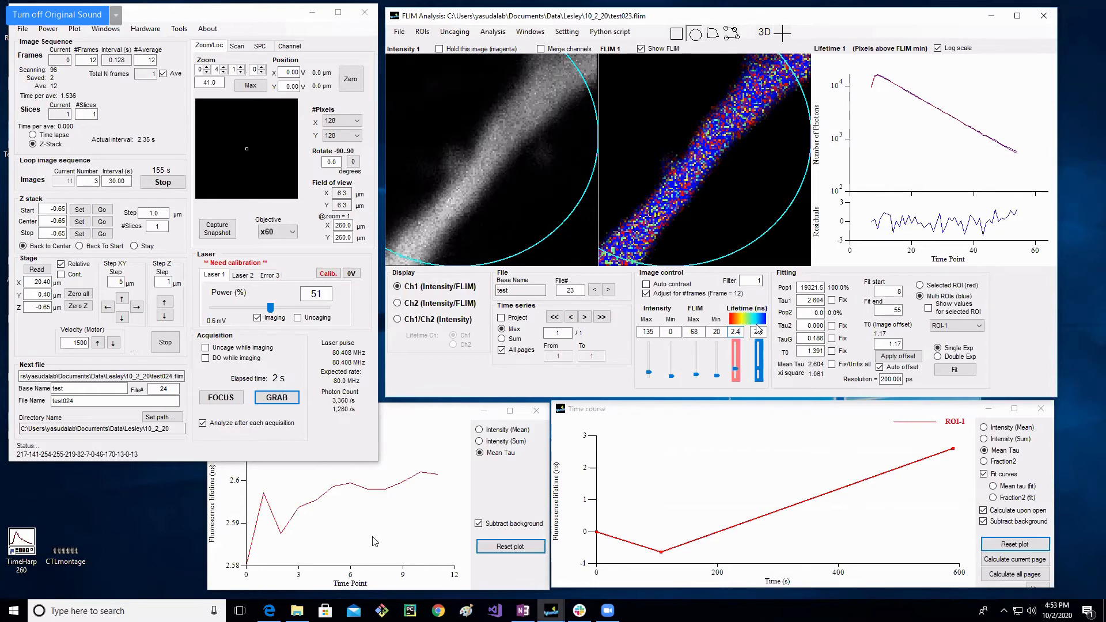
Step: Try an image filter of 2 on the FLIM image, then return the filter to 1
click(757, 284)
text(2)
key(Return)
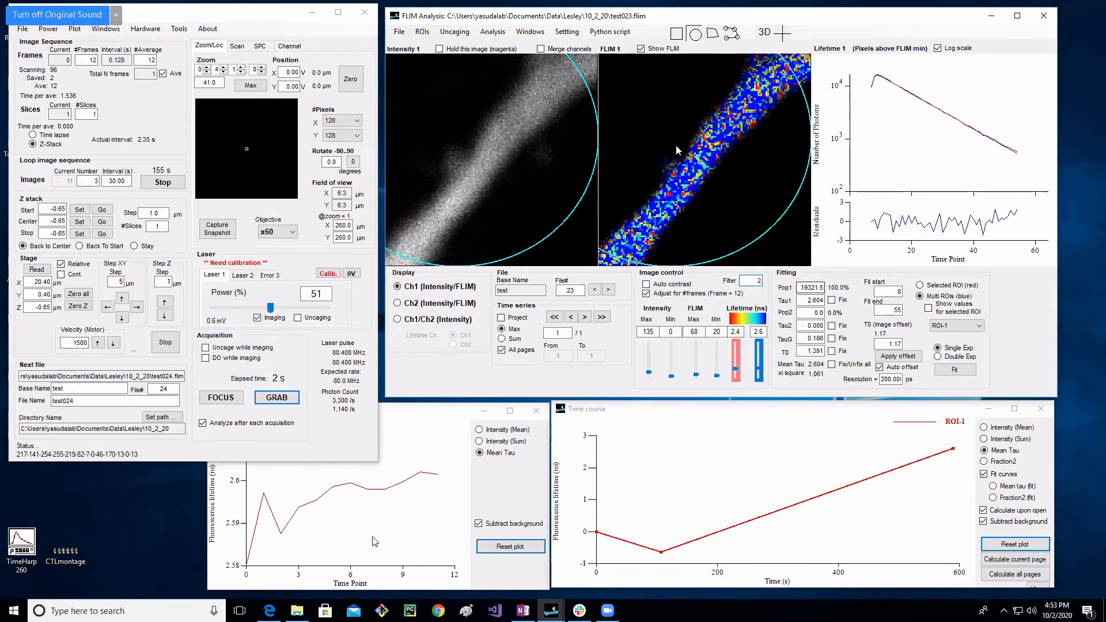
key(BackSpace)
text(1)
key(Return)
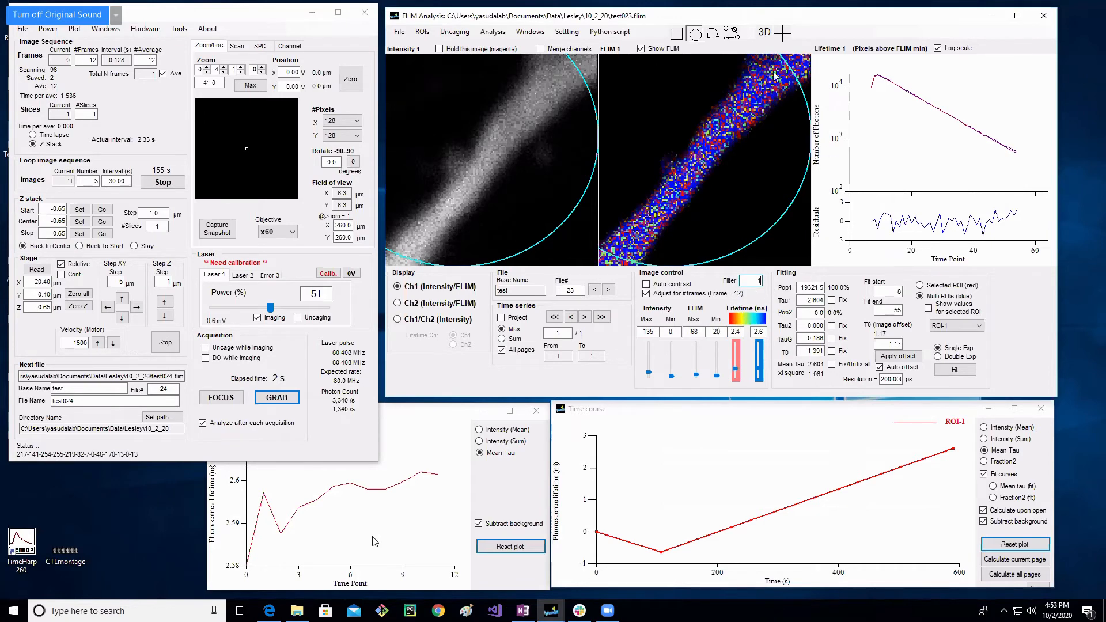
Step: Set the lower limit of the lifetime color scale to 2 ns
click(737, 332)
key(BackSpace)
key(BackSpace)
key(Return)
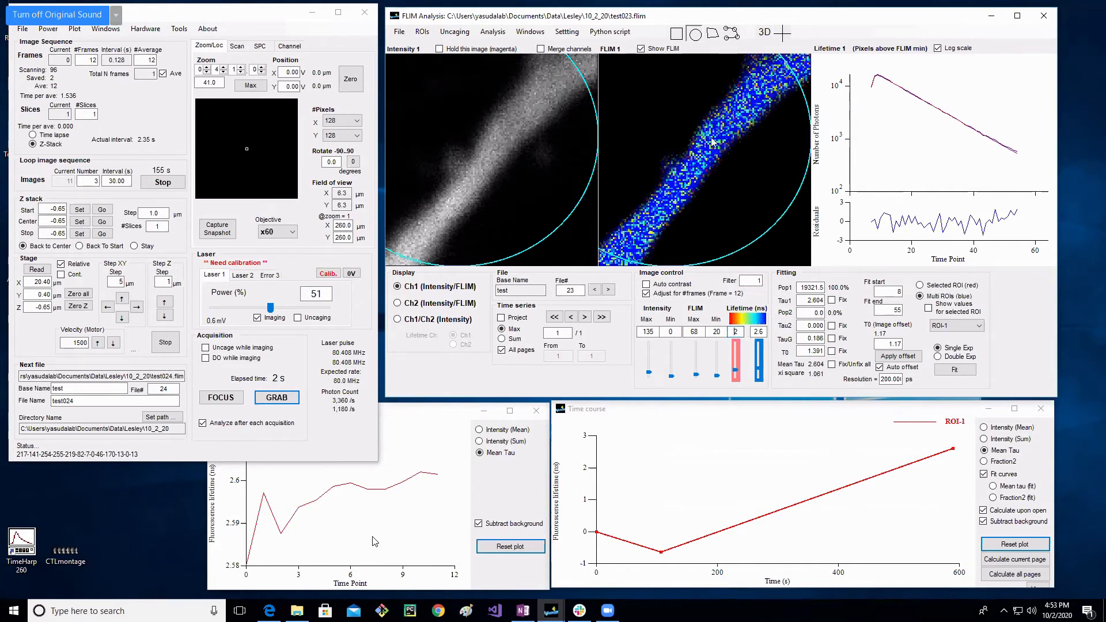
Step: Review the available analysis commands and image export formats of the FLIM Analysis window
drag(840, 23, 834, 70)
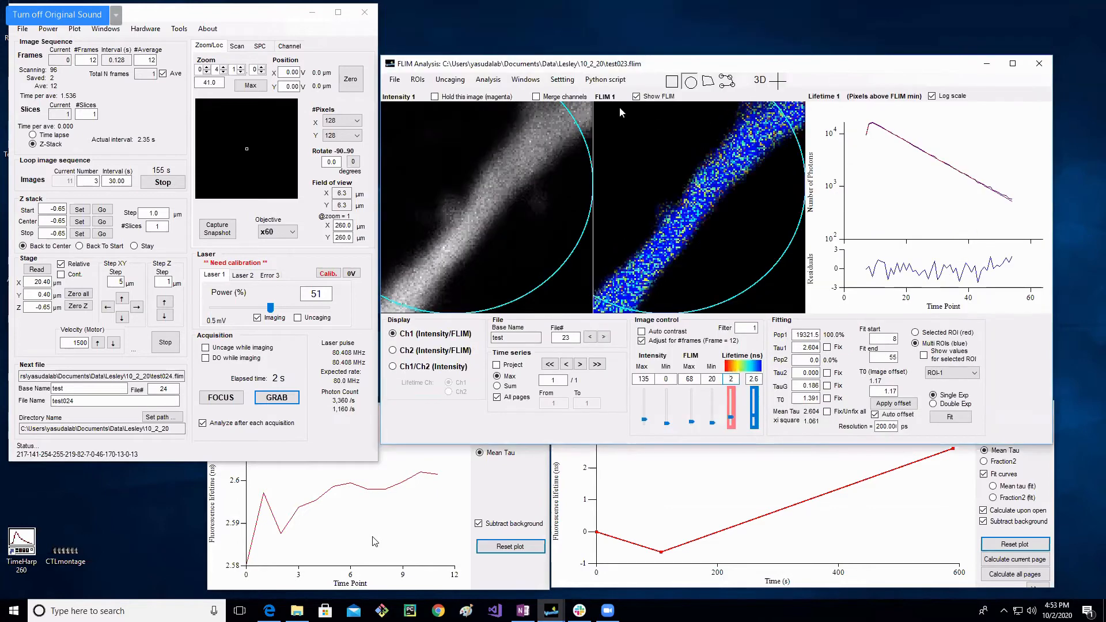
click(487, 80)
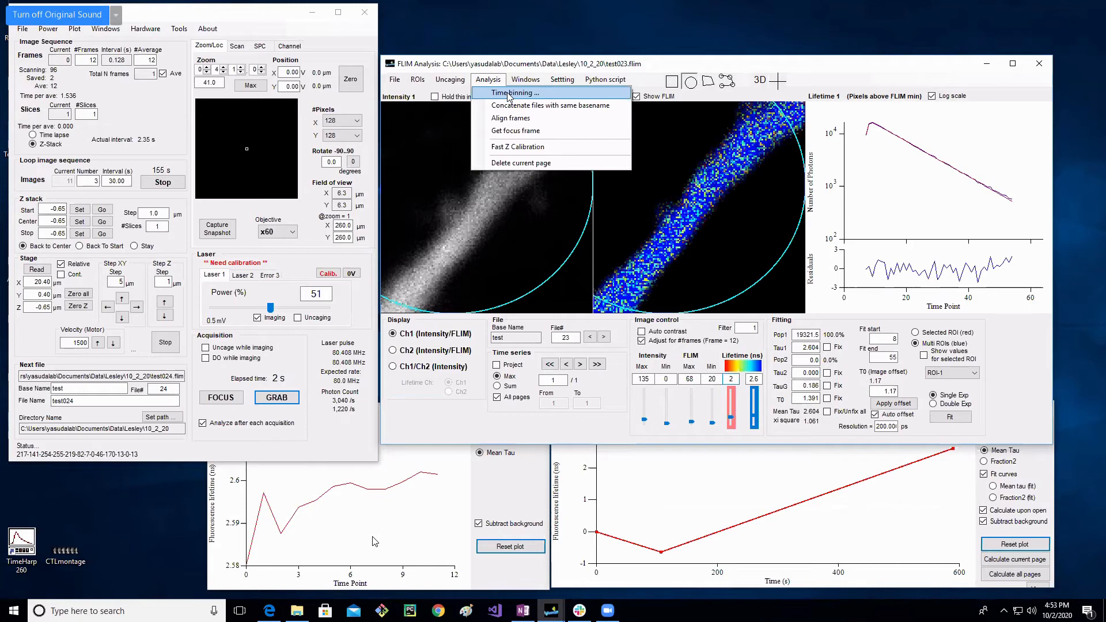
click(395, 81)
mouse_move(416, 120)
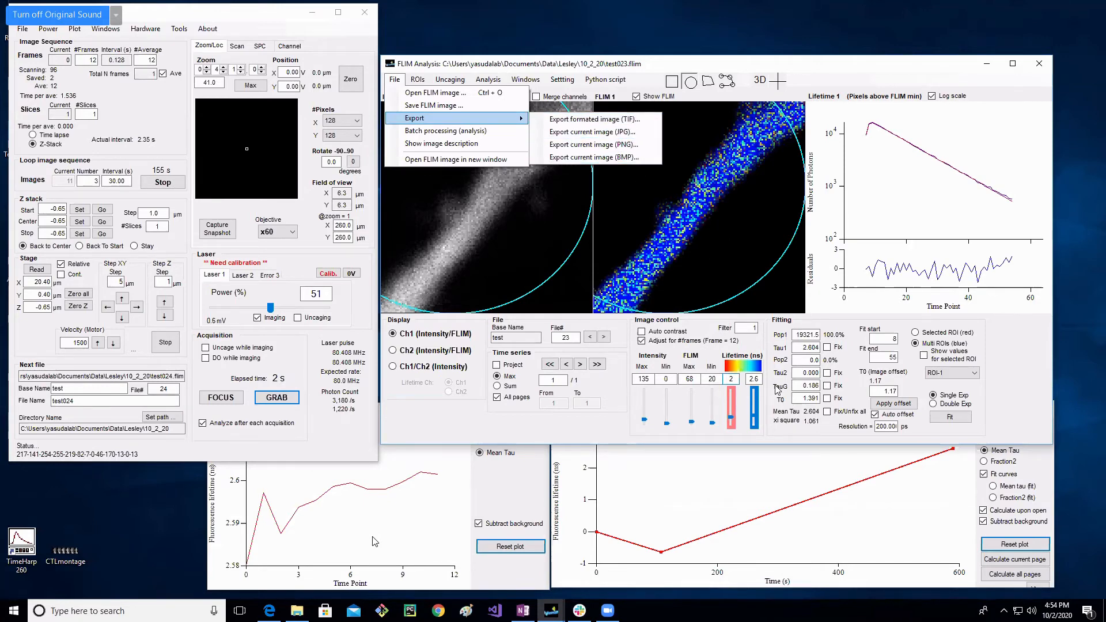
click(889, 196)
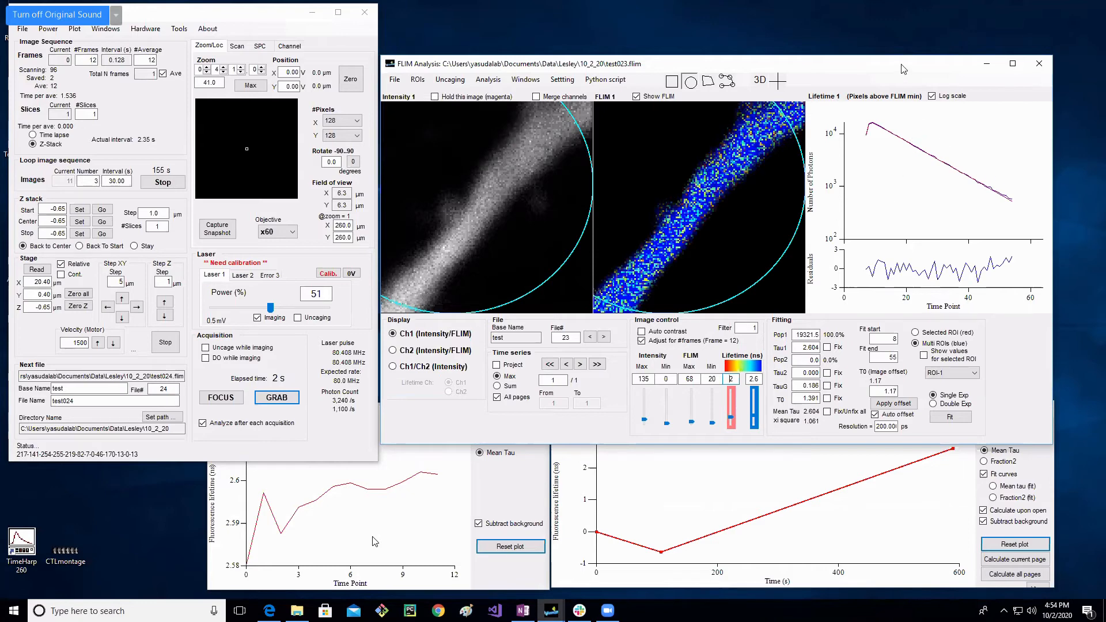
drag(903, 69, 907, 58)
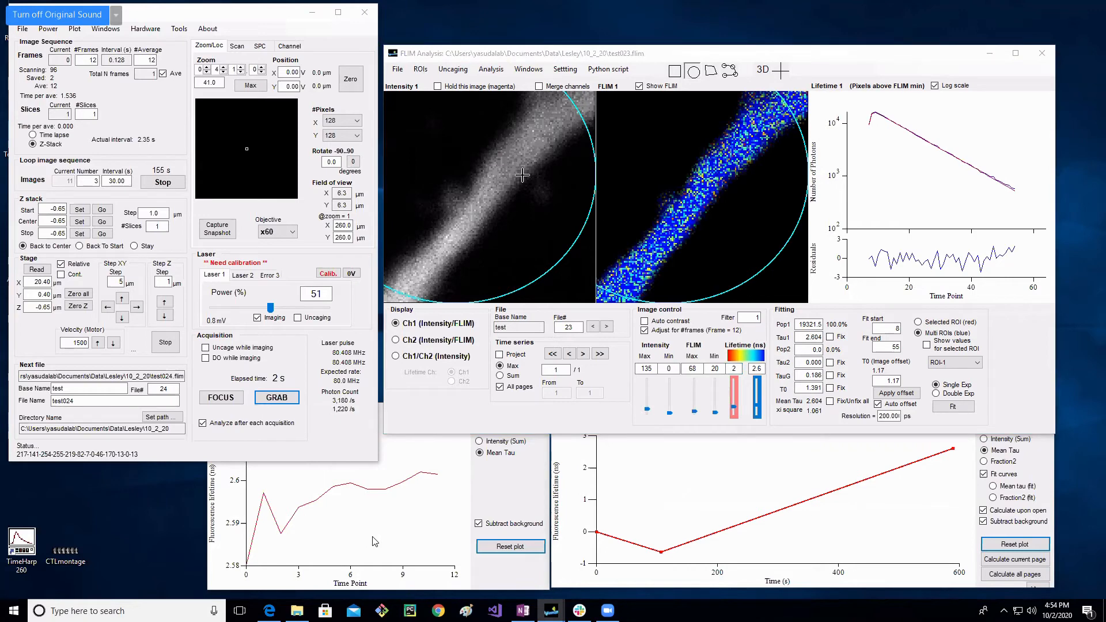
Step: Open the FLIM file AMPKARetN1_SP1001 from the Desktop
click(398, 71)
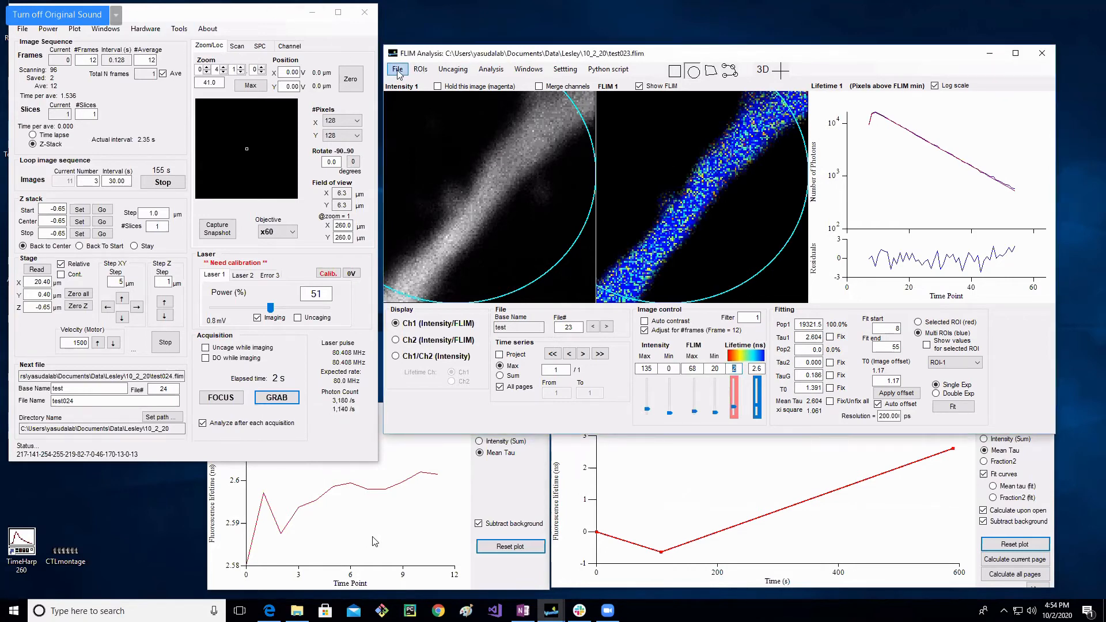
click(411, 90)
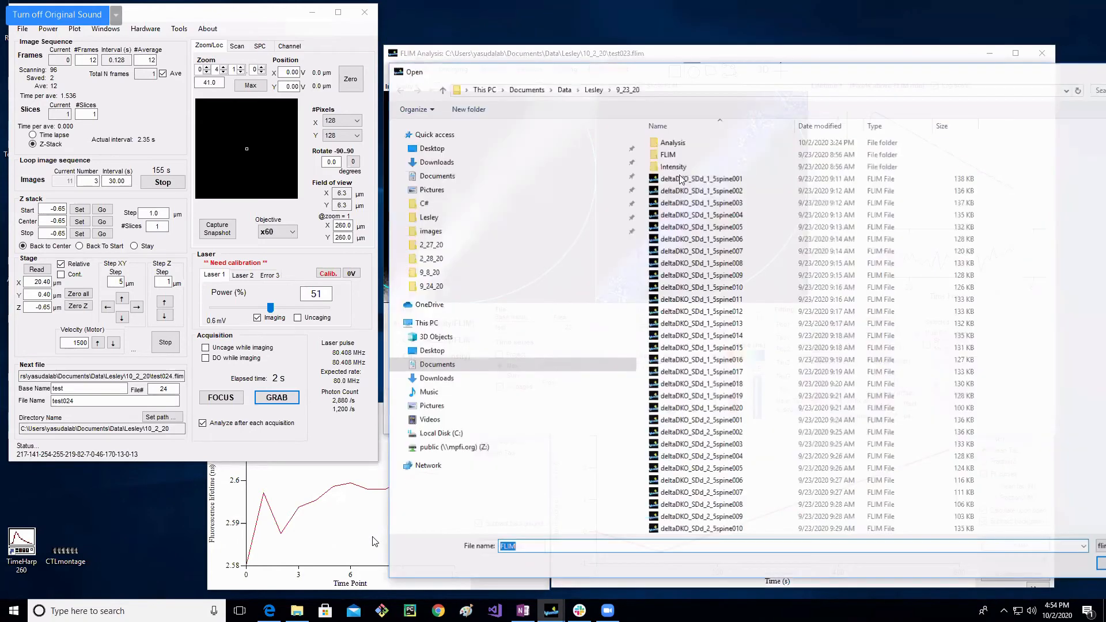
click(414, 147)
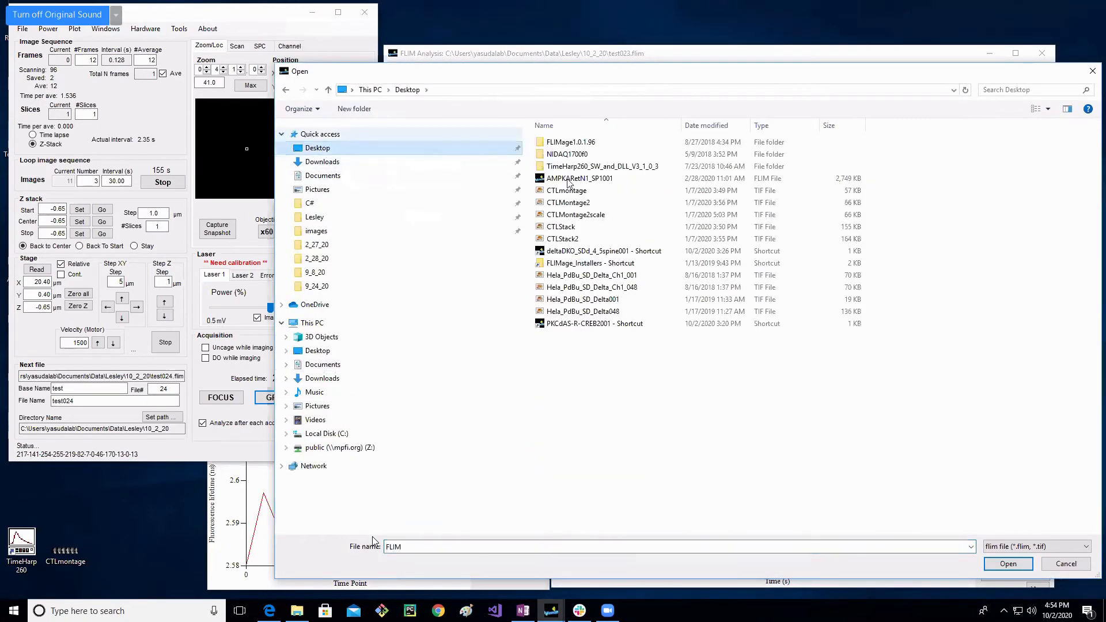
double_click(568, 179)
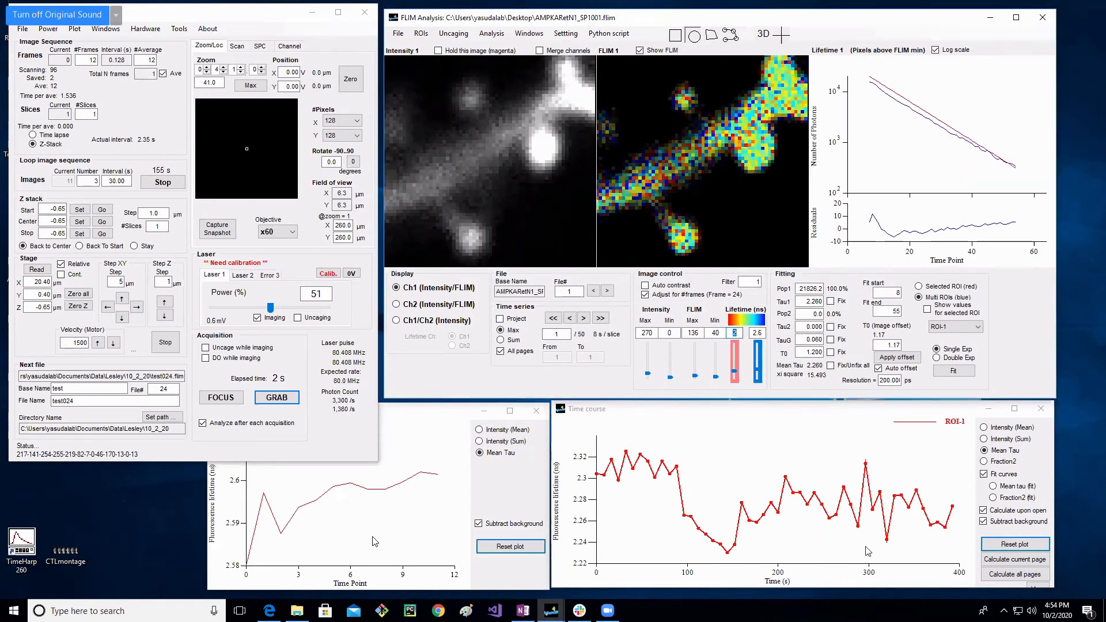
Step: Step forward page by page from the first page of the time series to examine the spine and lifetime changes
double_click(894, 293)
click(570, 319)
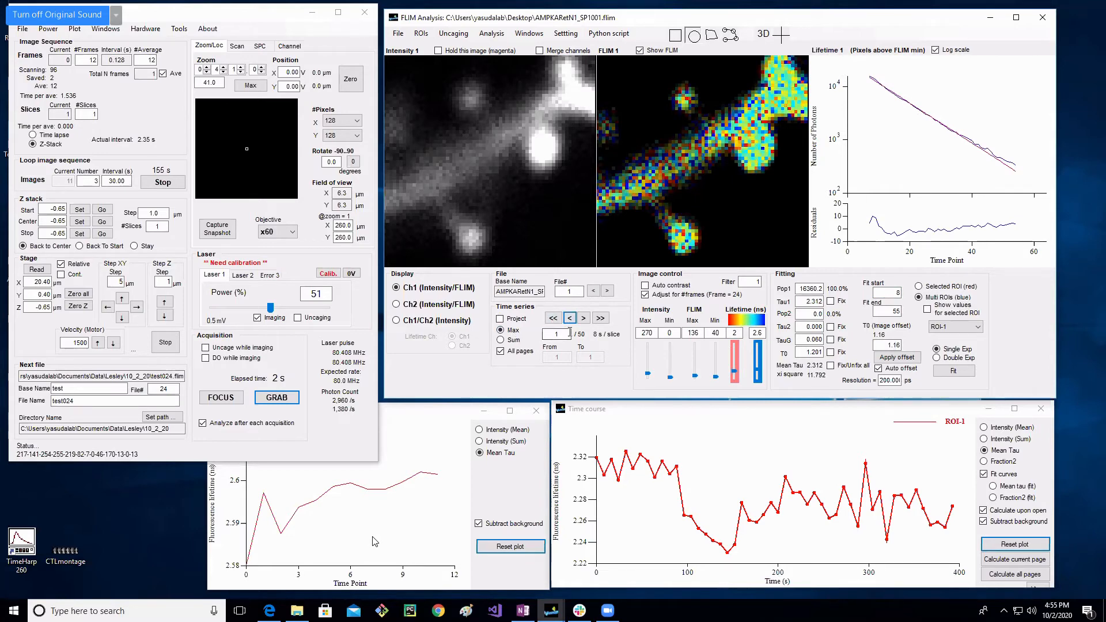
click(584, 320)
click(585, 320)
click(585, 319)
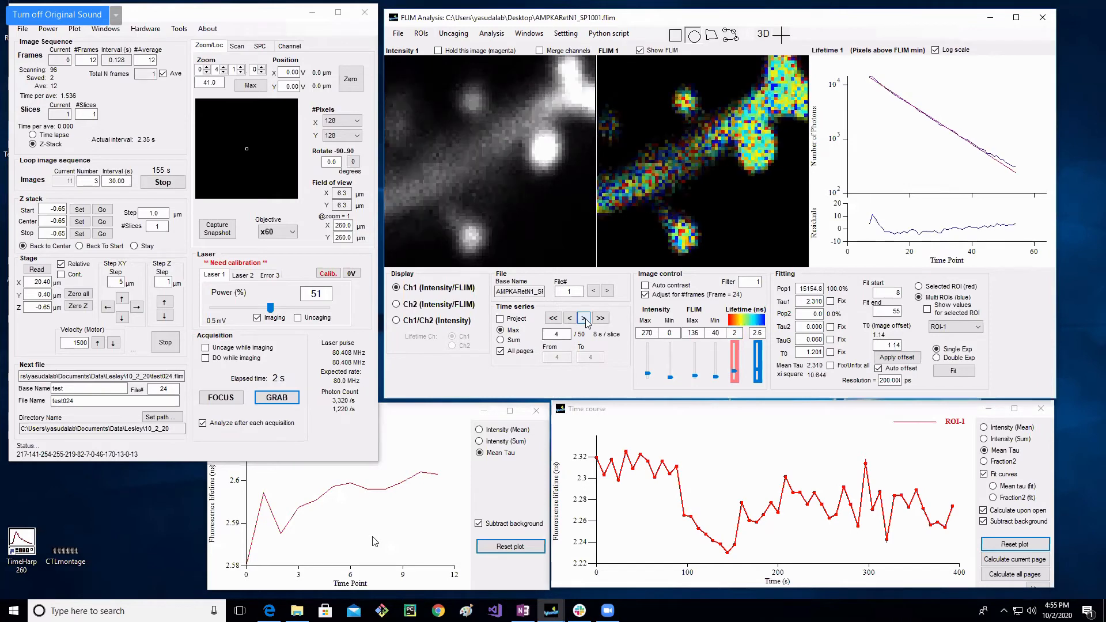
click(585, 319)
click(585, 319)
click(584, 319)
click(584, 319)
click(584, 319)
click(585, 319)
click(584, 319)
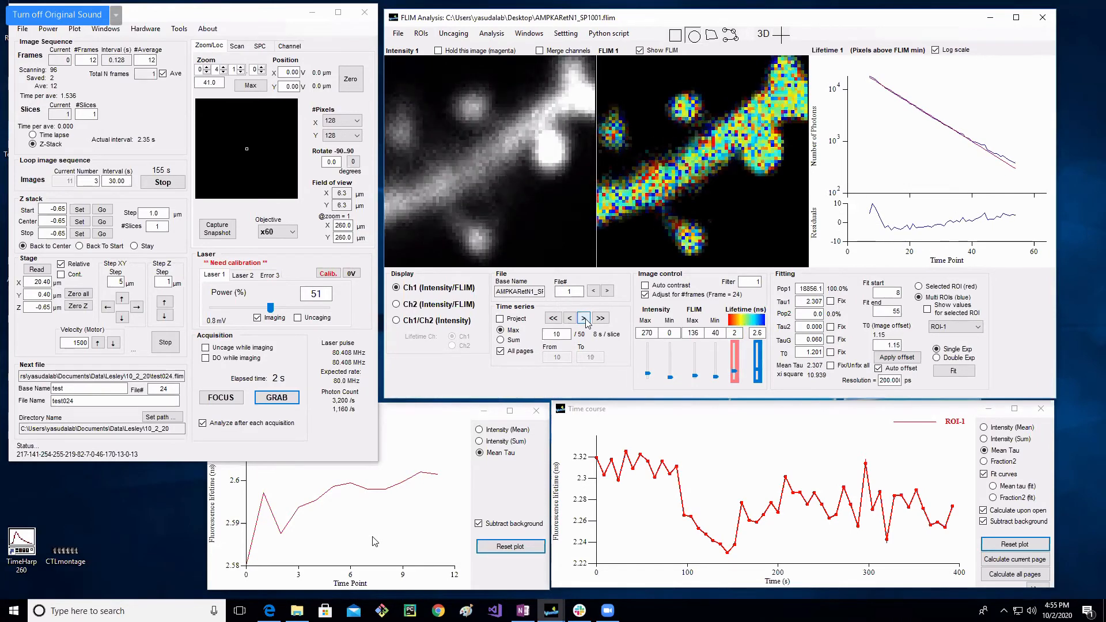
click(584, 320)
click(585, 320)
click(584, 320)
click(585, 319)
click(585, 320)
click(585, 320)
Step: Step back through the time series pages to page 1
click(570, 320)
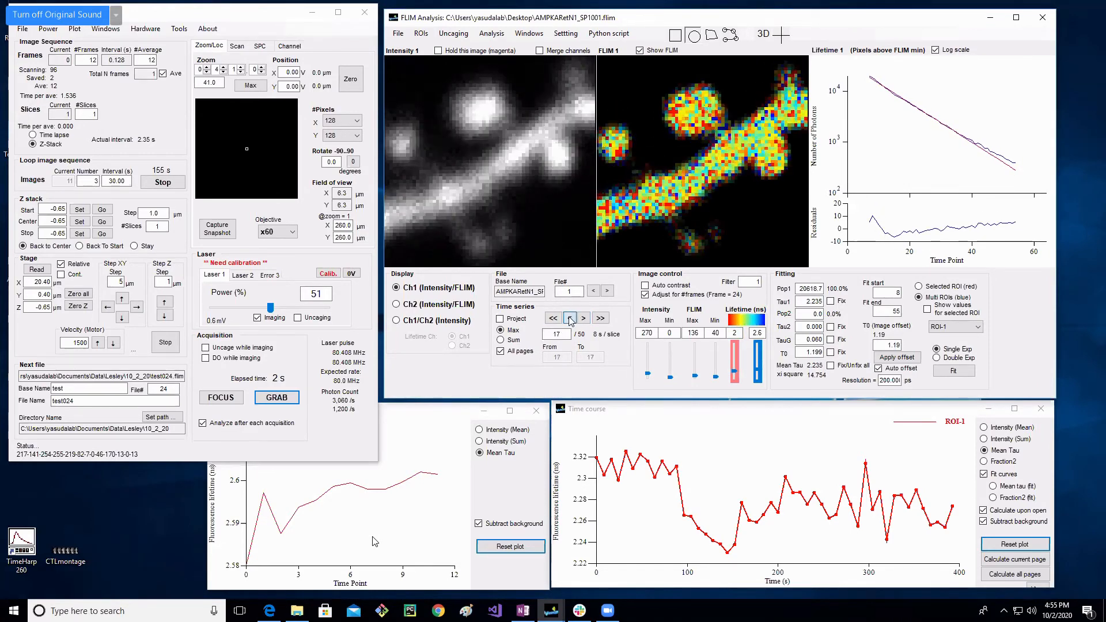
click(570, 319)
click(570, 319)
click(570, 318)
click(570, 319)
click(570, 318)
click(570, 319)
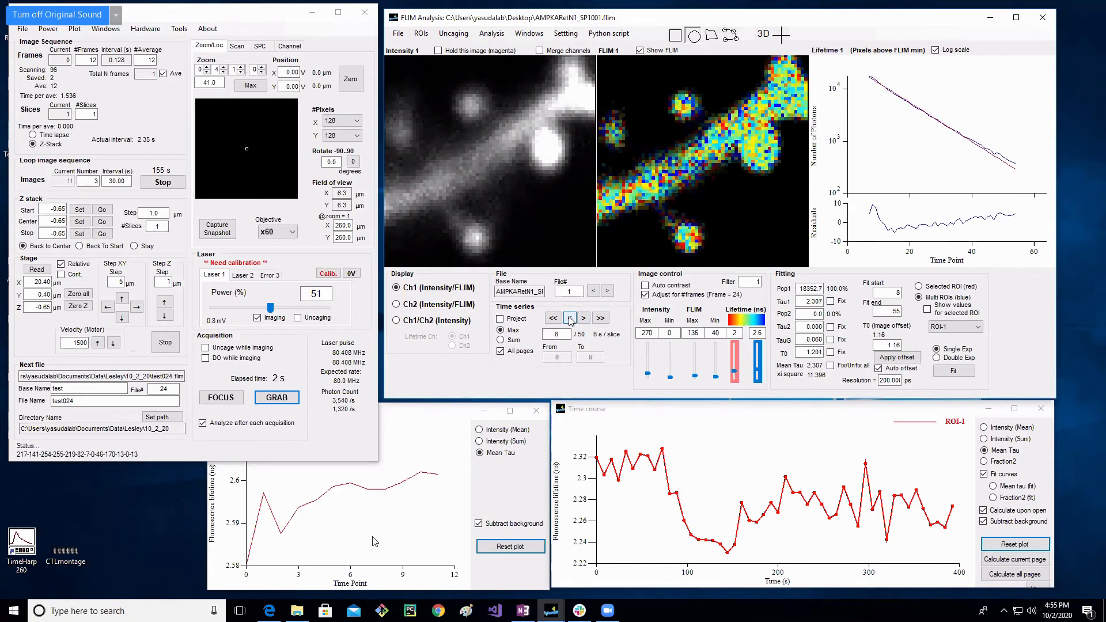
click(570, 319)
click(570, 319)
click(570, 319)
click(569, 318)
click(570, 319)
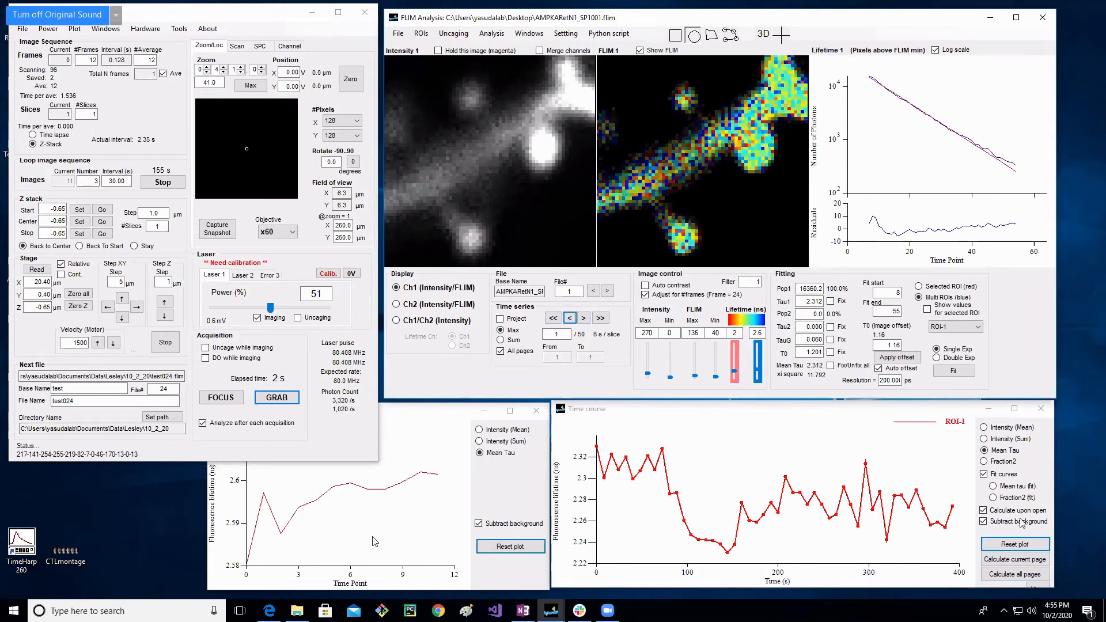
Step: Set the start of the lifetime fitting range to 1
click(984, 511)
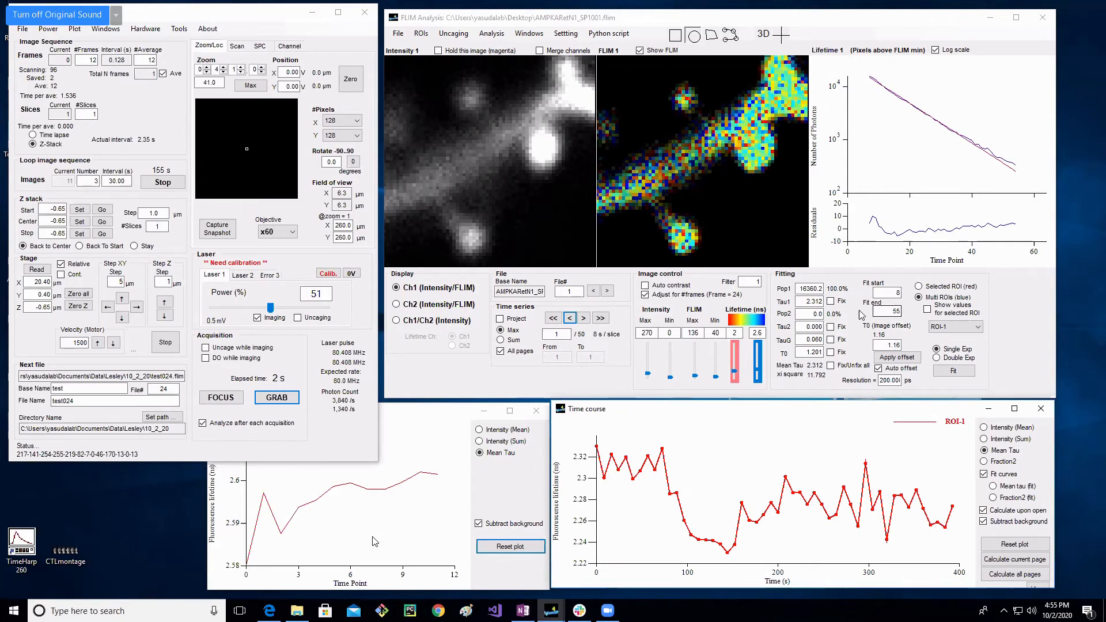
double_click(897, 293)
text(1)
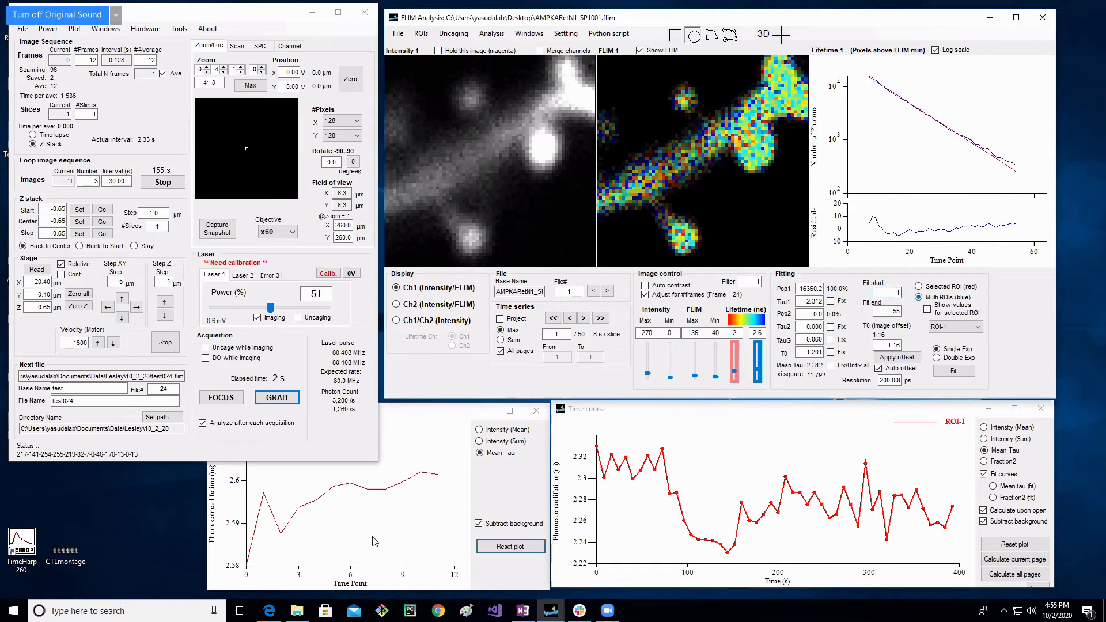
key(Return)
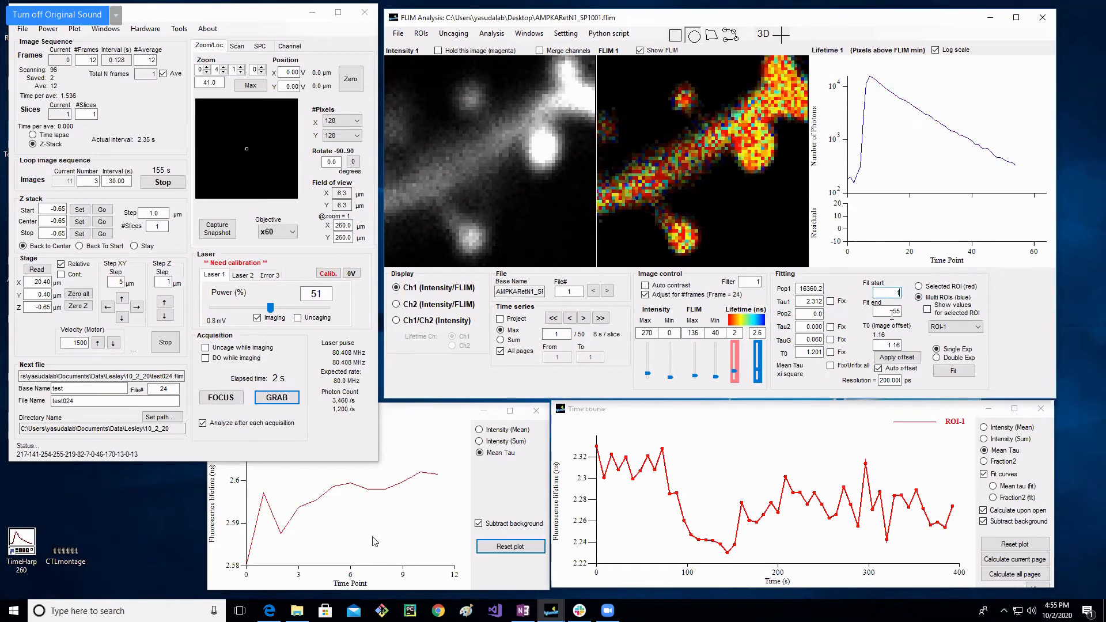
Step: Set the end of the lifetime fitting range to 60
double_click(900, 312)
text(60)
key(Return)
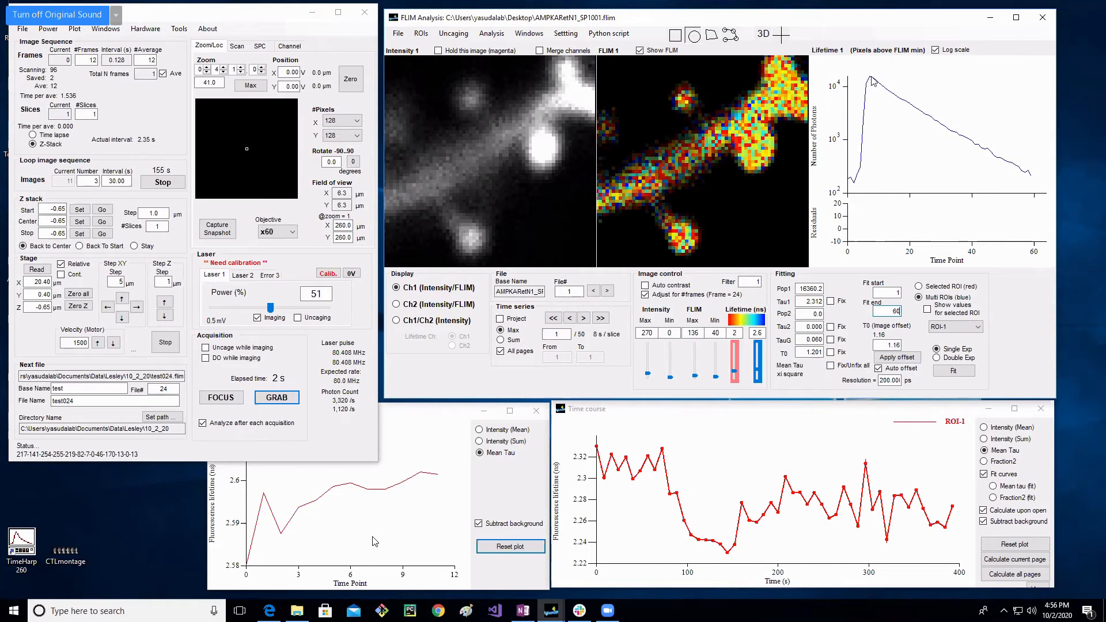
Step: Set the lifetime fitting range to start at 7 and end at 50
double_click(890, 292)
text(7)
key(Return)
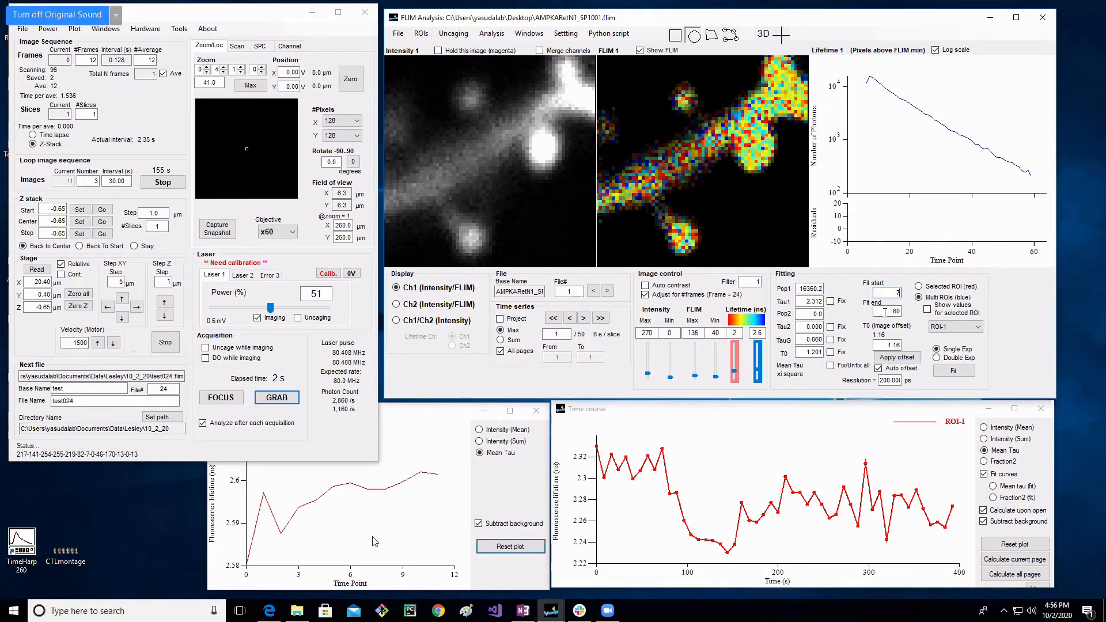
key(Tab)
text(50)
key(Return)
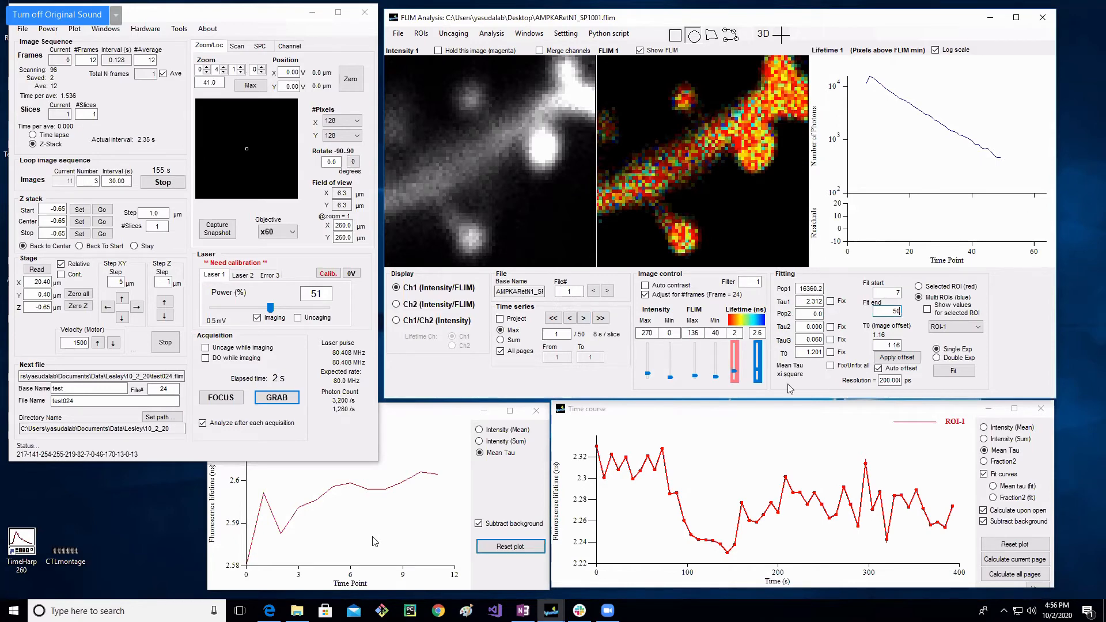
Step: Set Tau1 to 2.65 and fix it for the lifetime fit
double_click(812, 302)
text(2.65)
click(840, 303)
drag(804, 300, 818, 300)
click(806, 298)
click(806, 300)
Step: Fix Tau2 at 1.33 and fit the lifetime curve with a double exponential
click(814, 326)
text(1.33)
click(830, 328)
click(822, 327)
click(962, 360)
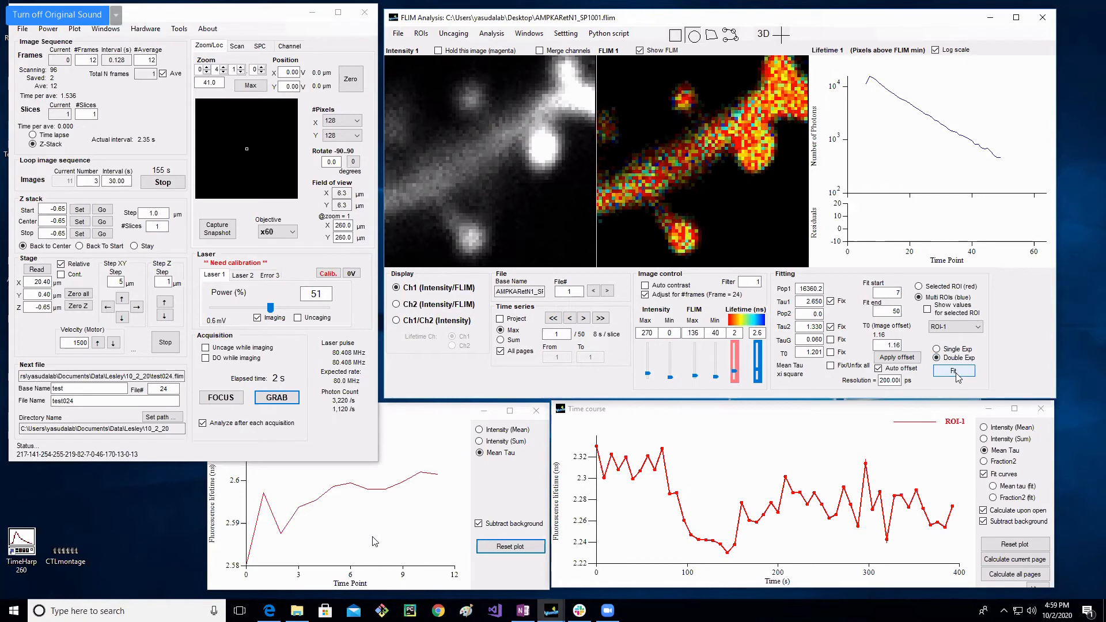
click(953, 371)
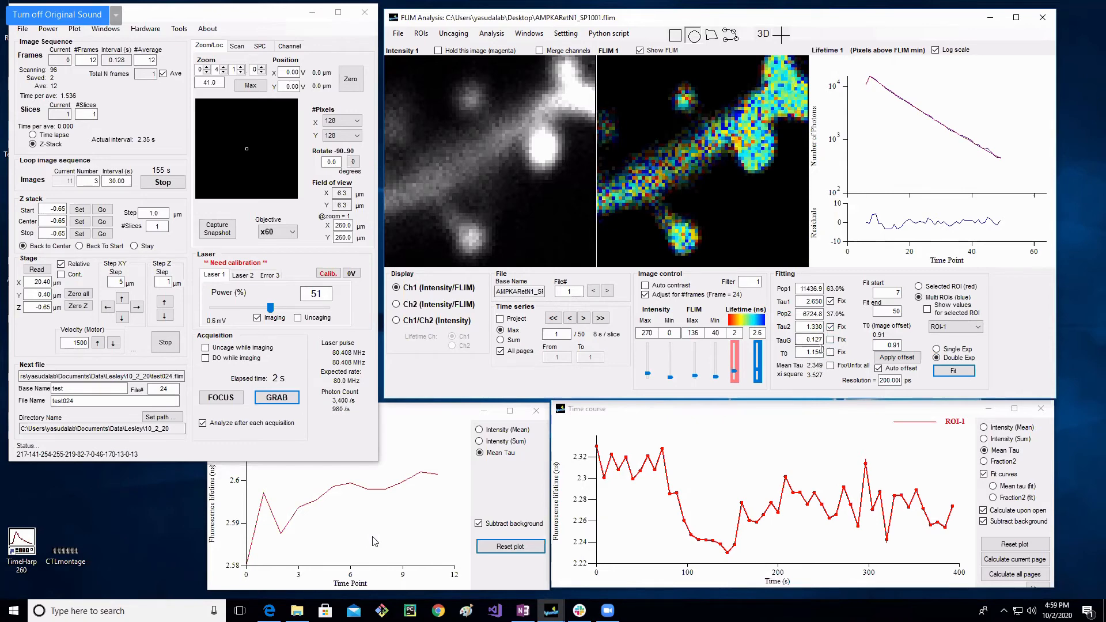
Step: Fix TauG and T0 at their fitted values and run the double-exponential fit again
click(831, 340)
click(831, 353)
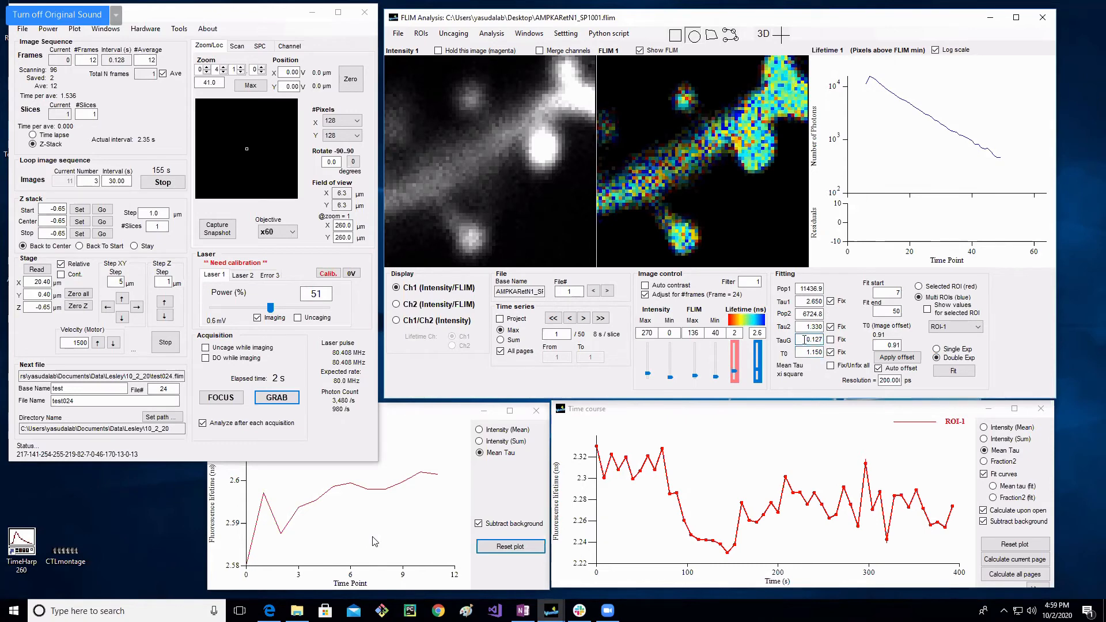
drag(804, 339, 821, 341)
click(946, 373)
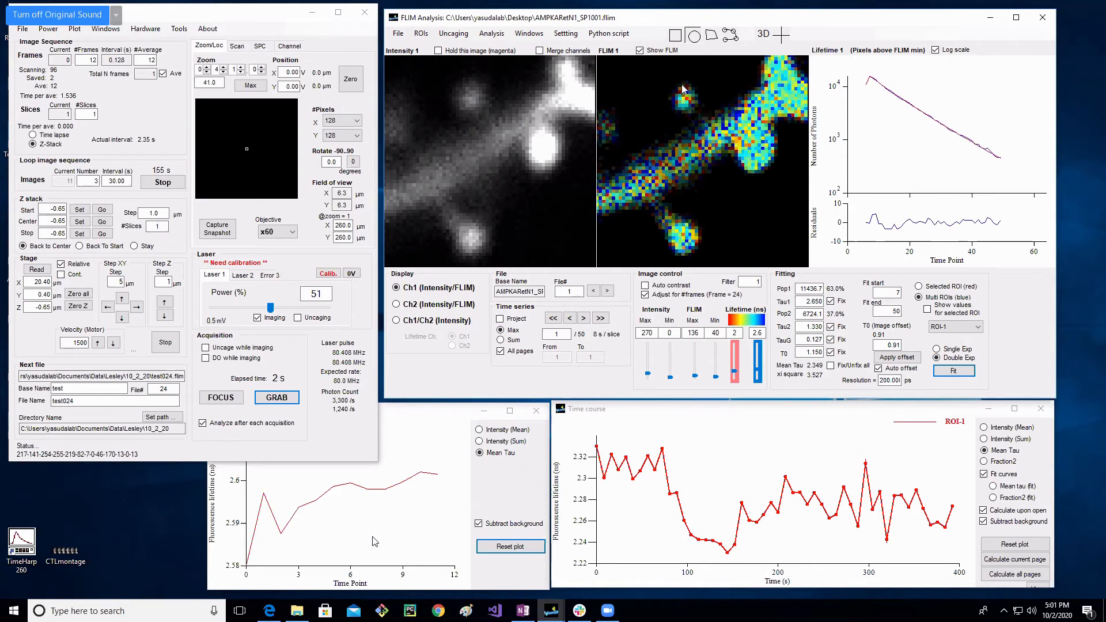
Step: Remove the existing large elliptical ROI from the FLIM image
drag(661, 77, 708, 108)
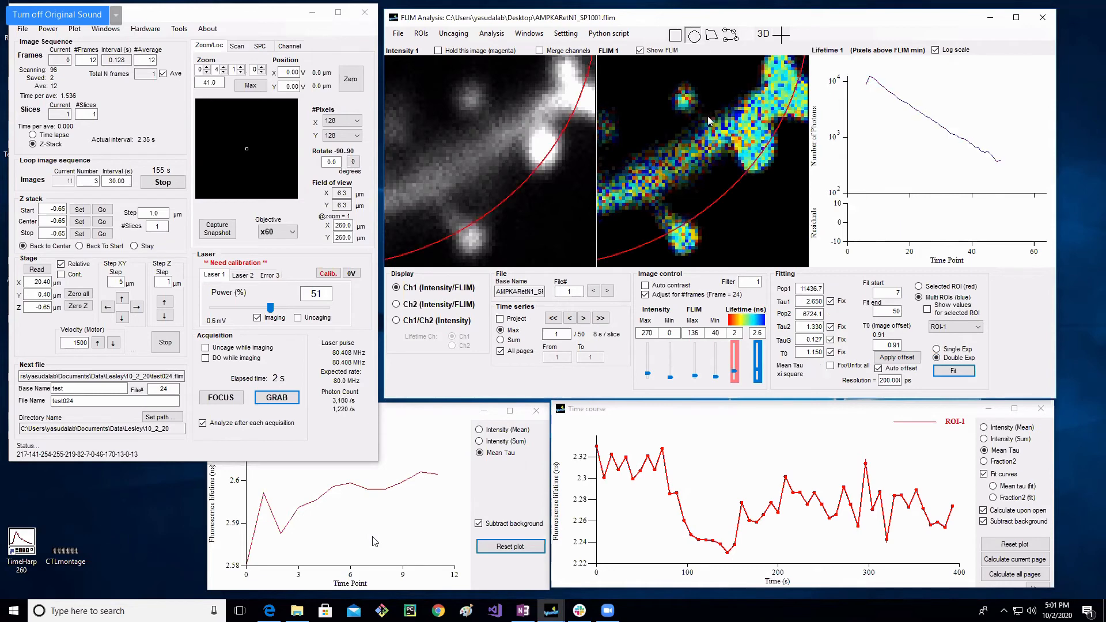
right_click(709, 117)
click(744, 199)
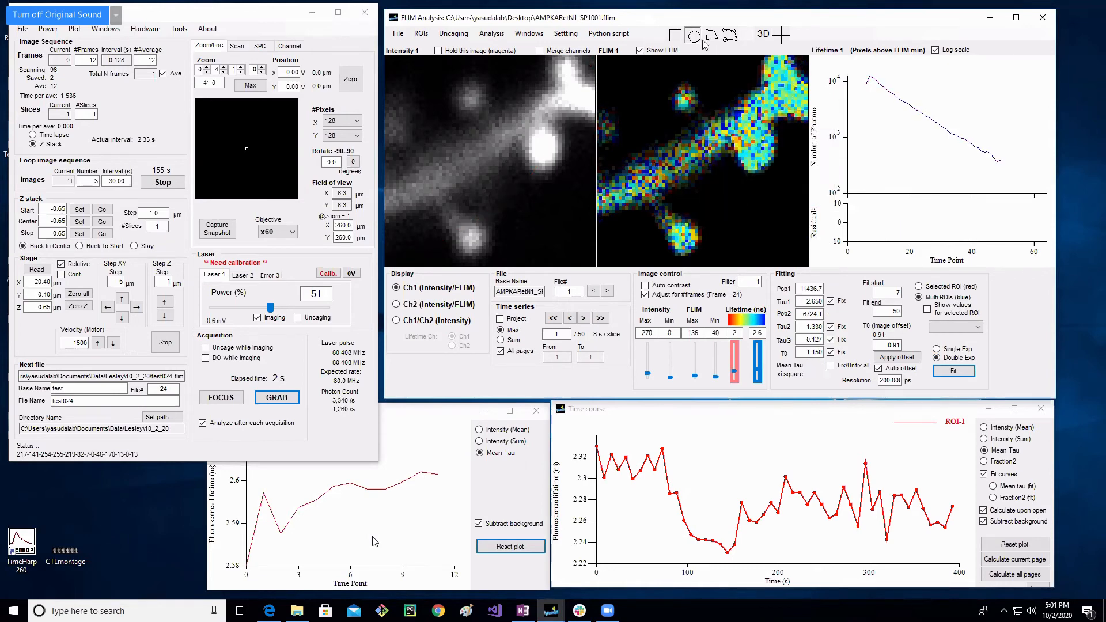
Step: Create a circular ROI around the lower spine, fit its lifetime curve and nudge the ROI slightly
mouse_move(653, 212)
mouse_down()
mouse_move(688, 265)
mouse_move(720, 267)
mouse_up()
right_click(696, 241)
click(720, 244)
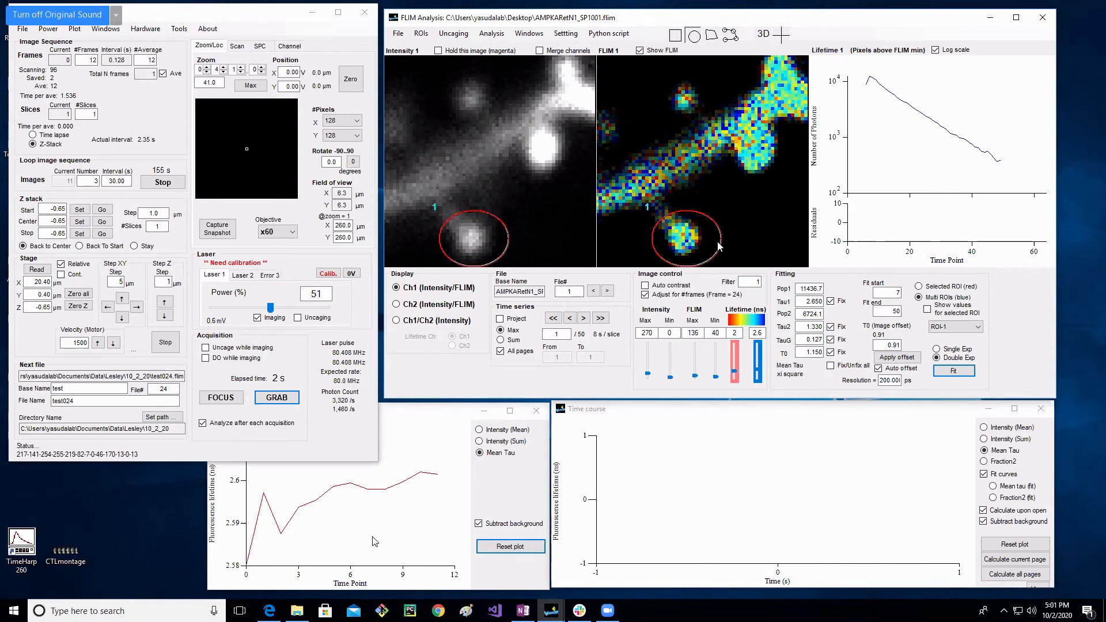
click(908, 354)
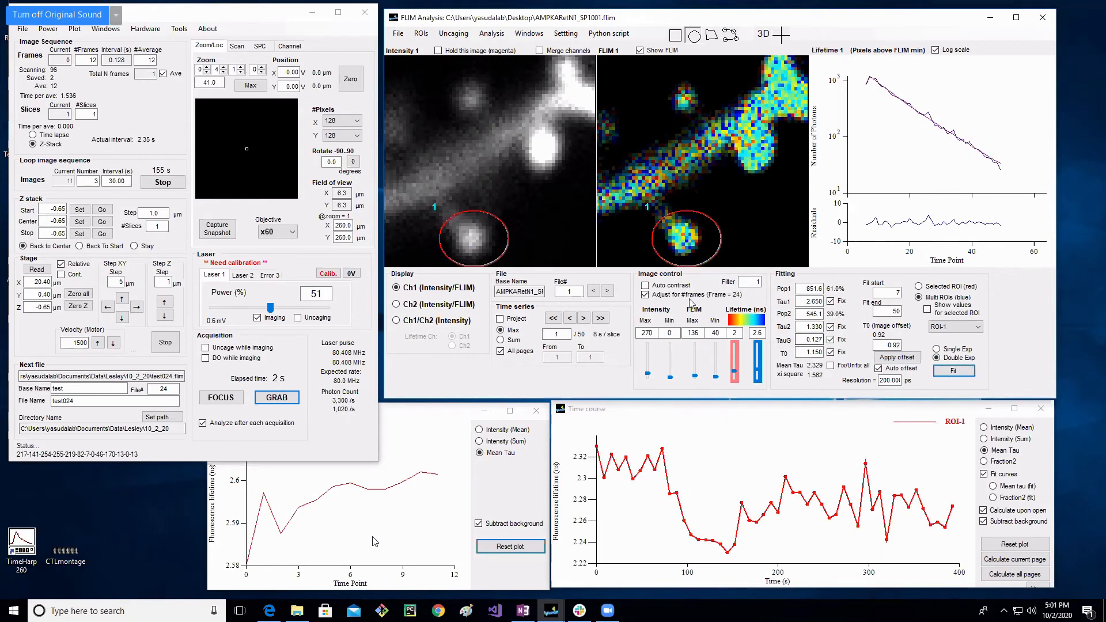
drag(703, 248, 701, 248)
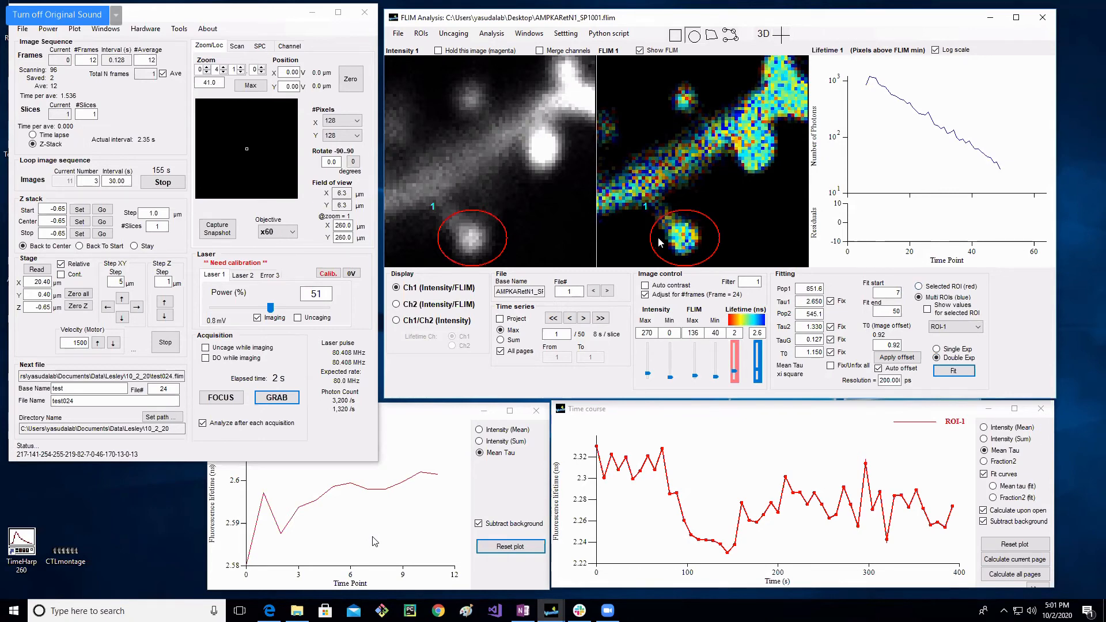
Step: Draw a polygon around the dendrite in the FLIM image and add it as a second ROI
click(713, 35)
drag(761, 81, 691, 125)
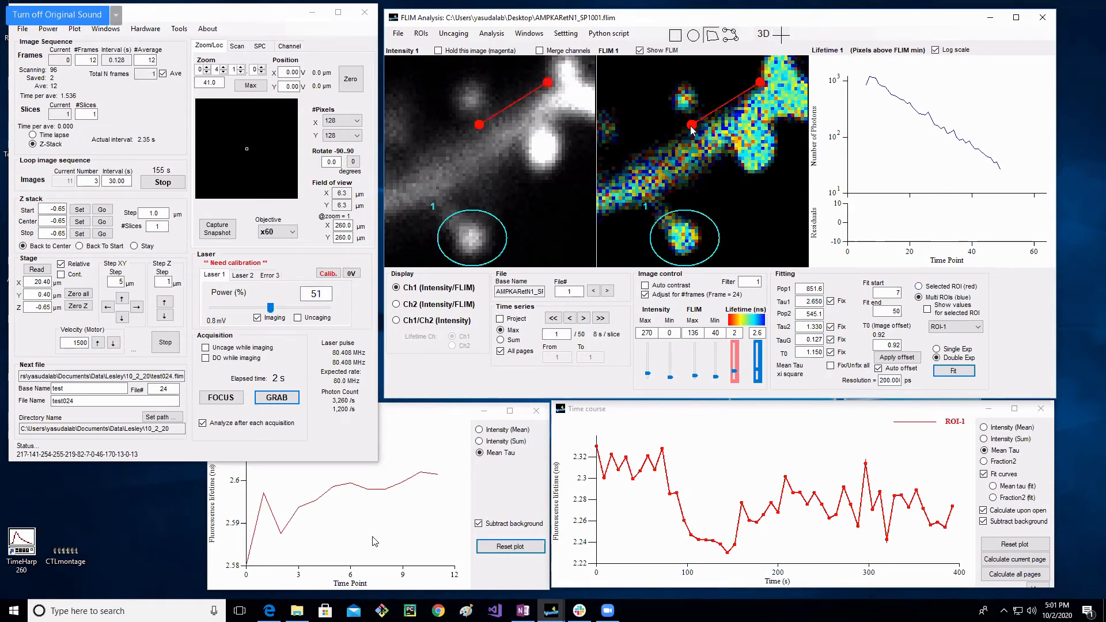
click(600, 176)
double_click(602, 219)
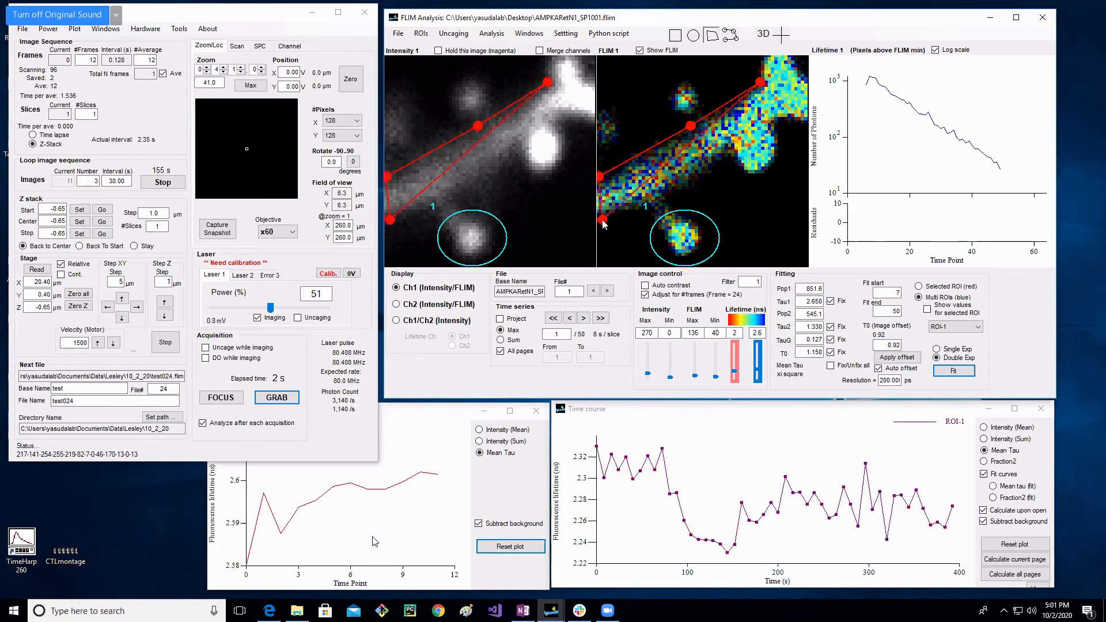
click(655, 210)
click(730, 155)
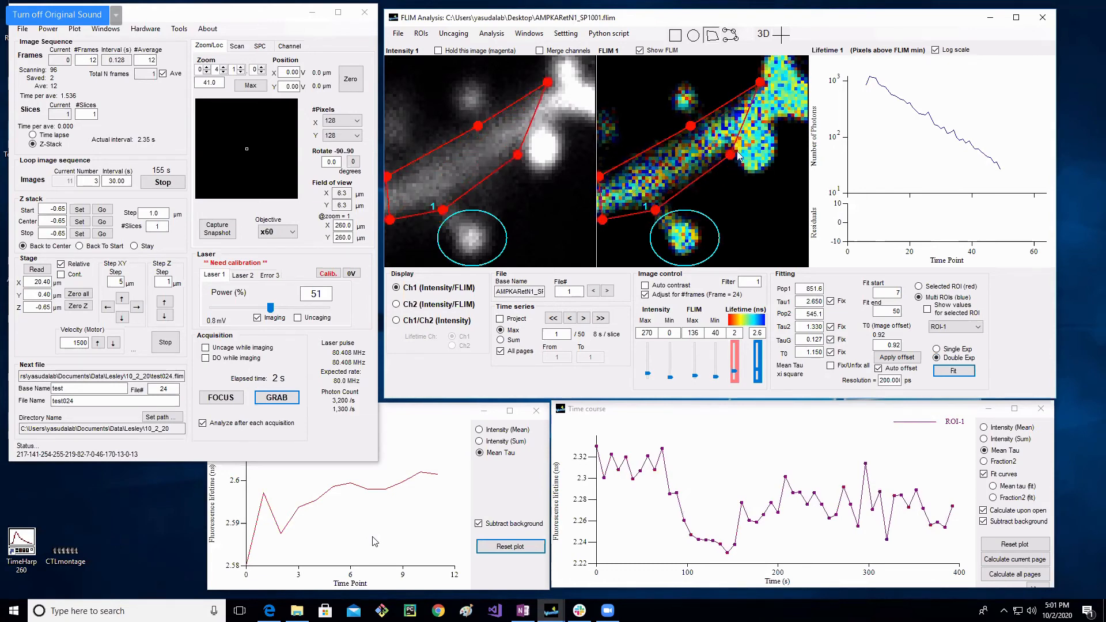
click(770, 126)
drag(785, 120, 789, 121)
right_click(790, 121)
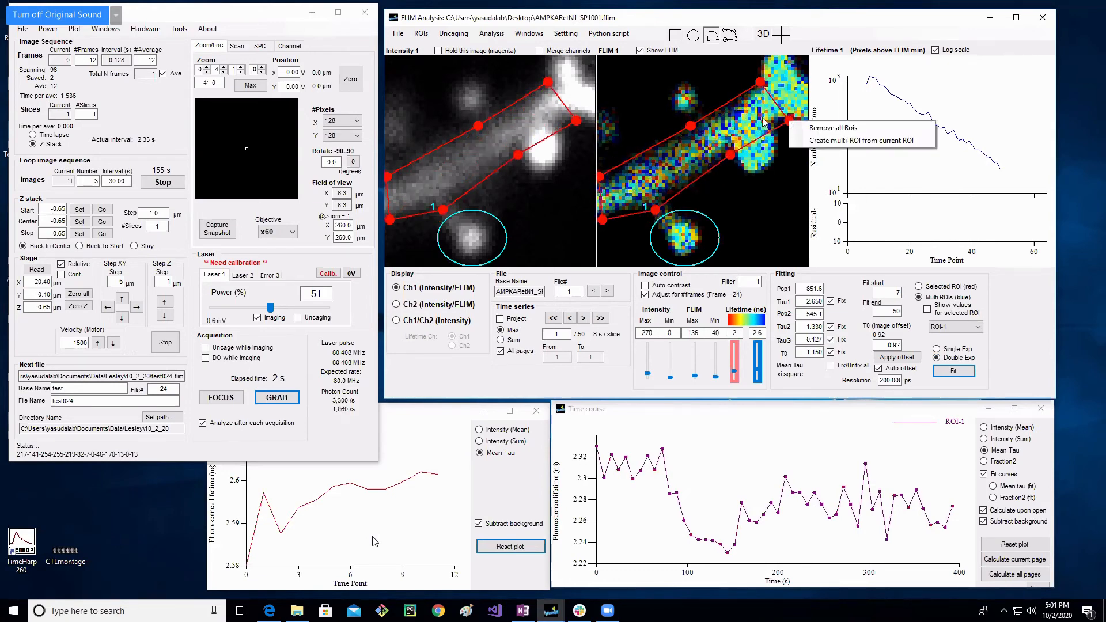
right_click(763, 118)
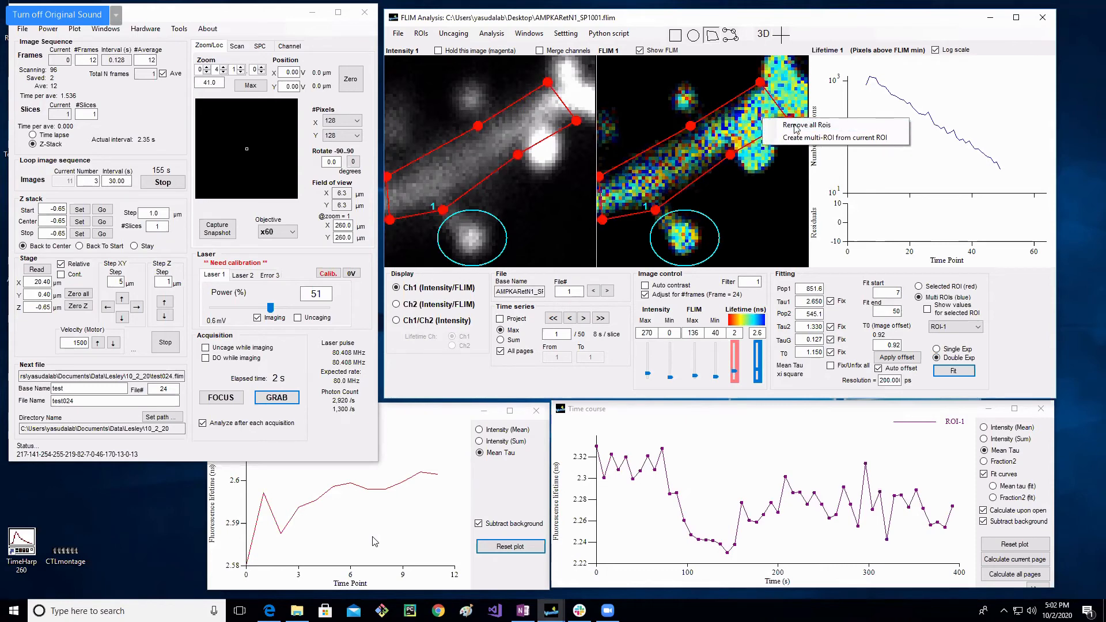
click(835, 137)
right_click(738, 123)
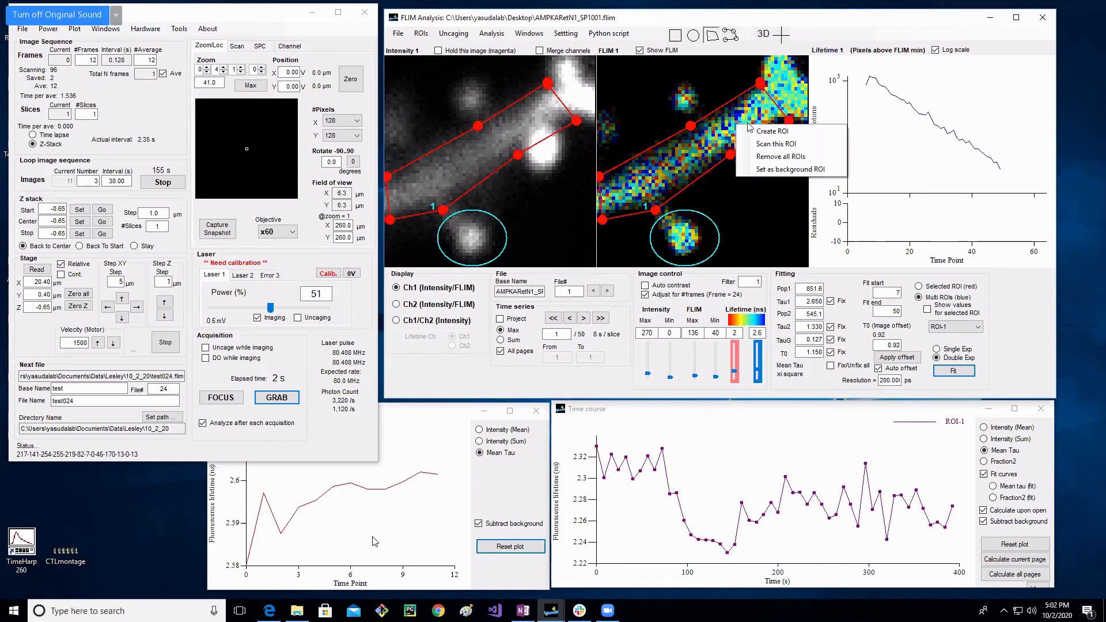
click(691, 229)
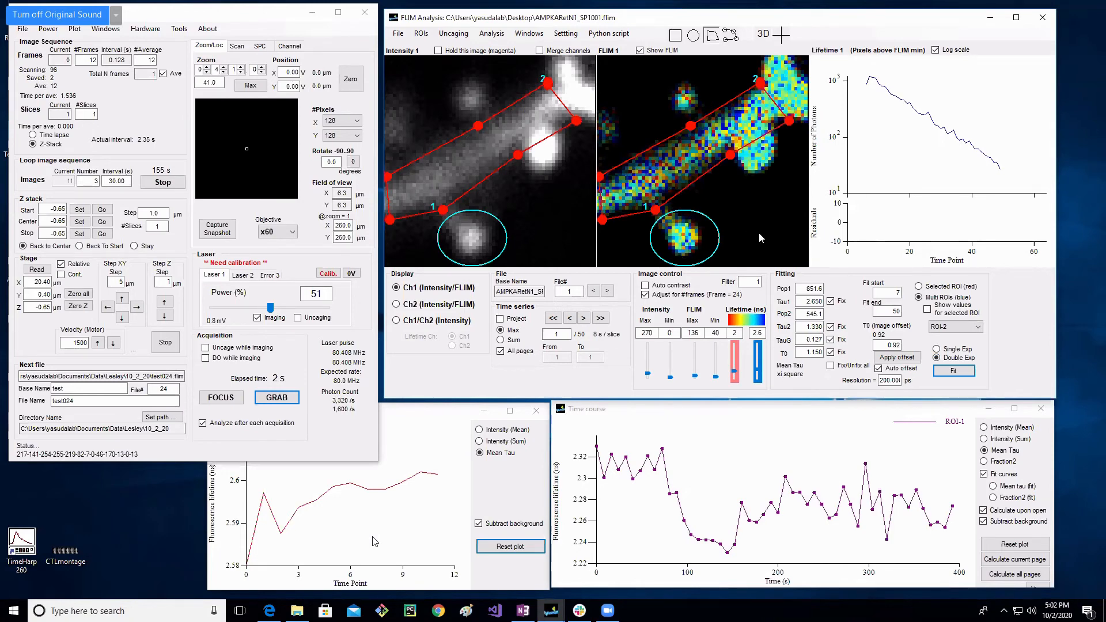
Step: Remove all ROIs from the image, including the stray polygon
drag(762, 233, 748, 251)
right_click(750, 258)
click(775, 260)
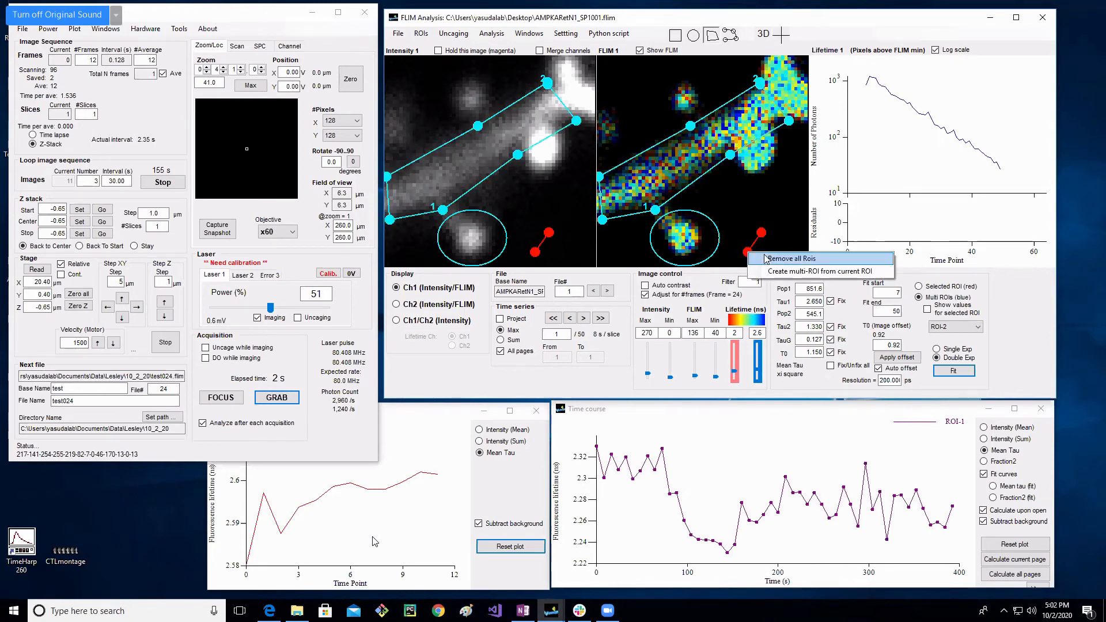
Step: Create a circular ROI around the small spine above the dendrite
click(695, 36)
drag(644, 68, 688, 94)
right_click(681, 98)
click(718, 107)
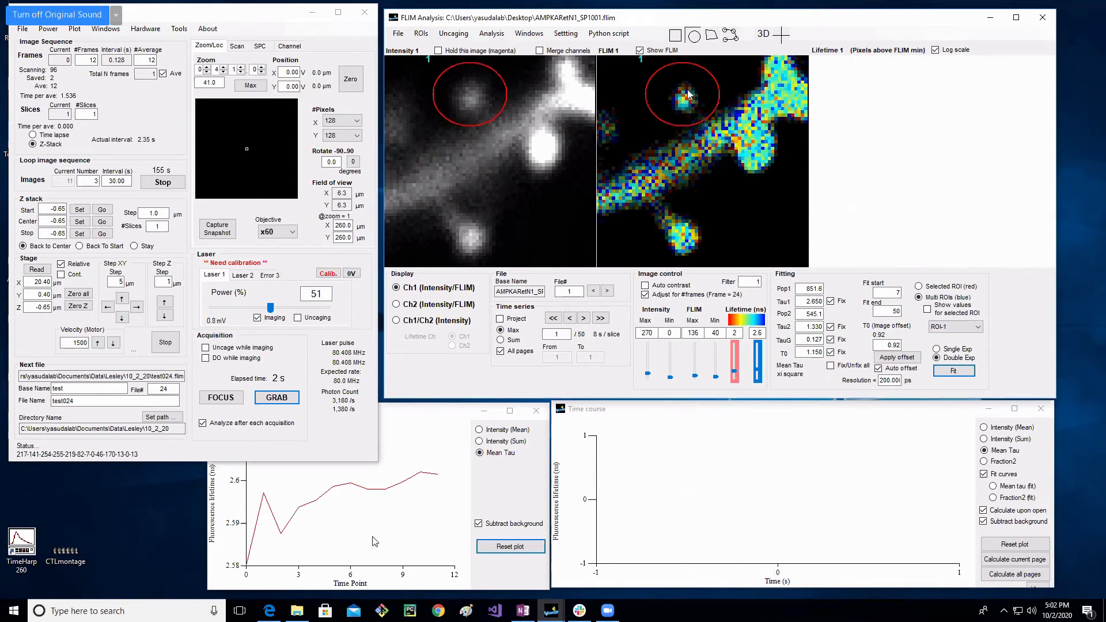
Step: Outline the dendrite with a polygon in the FLIM image and add it as the second ROI
click(713, 36)
click(760, 75)
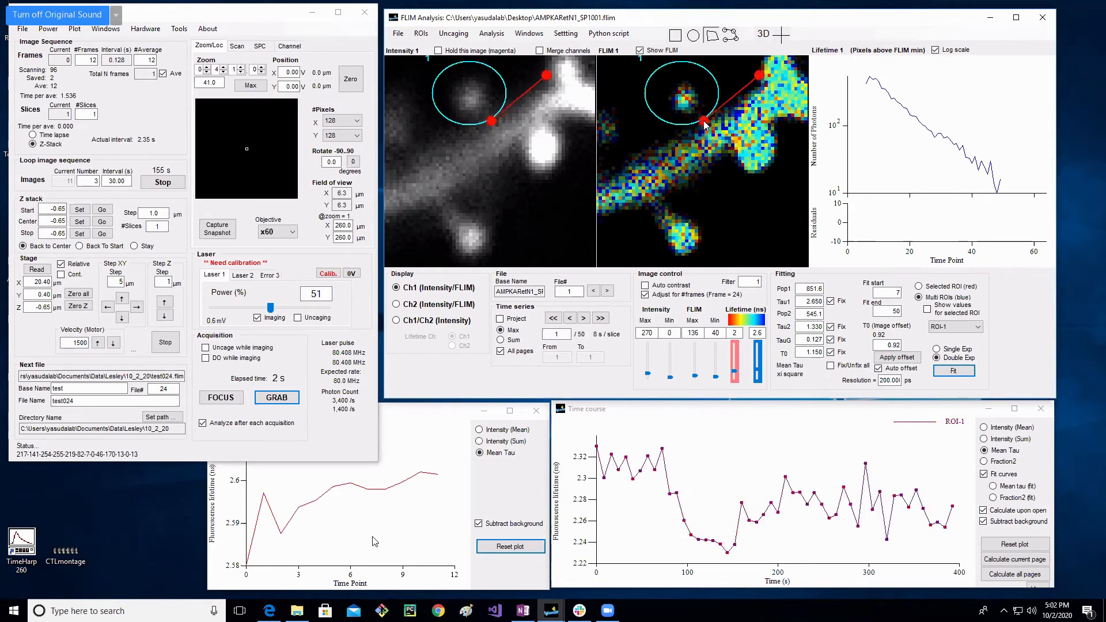
click(704, 121)
click(605, 172)
click(603, 231)
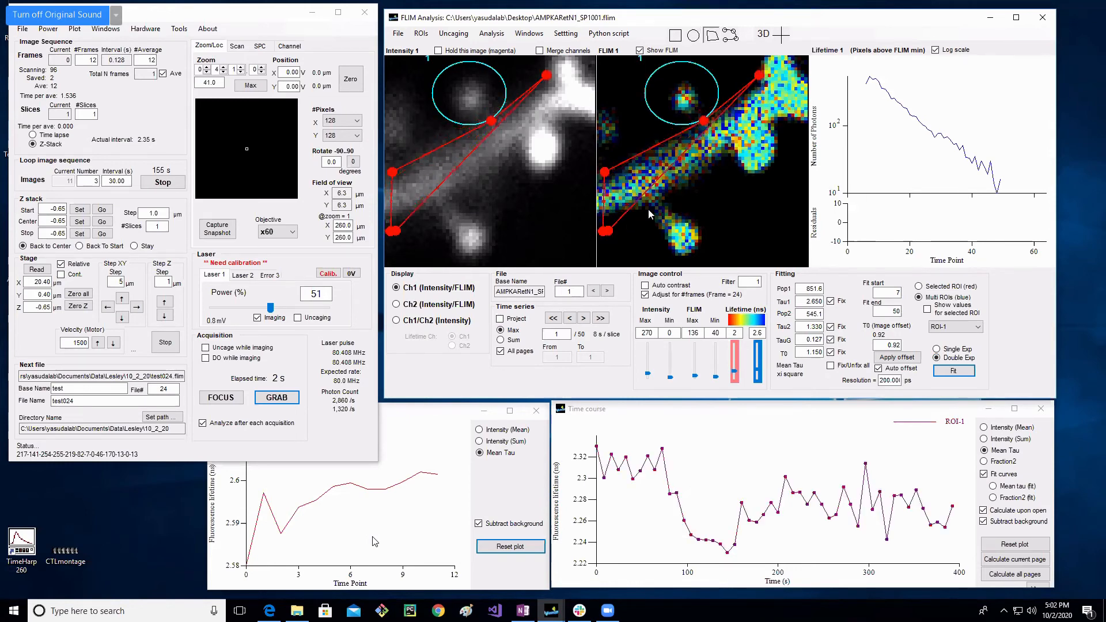
click(693, 196)
click(753, 147)
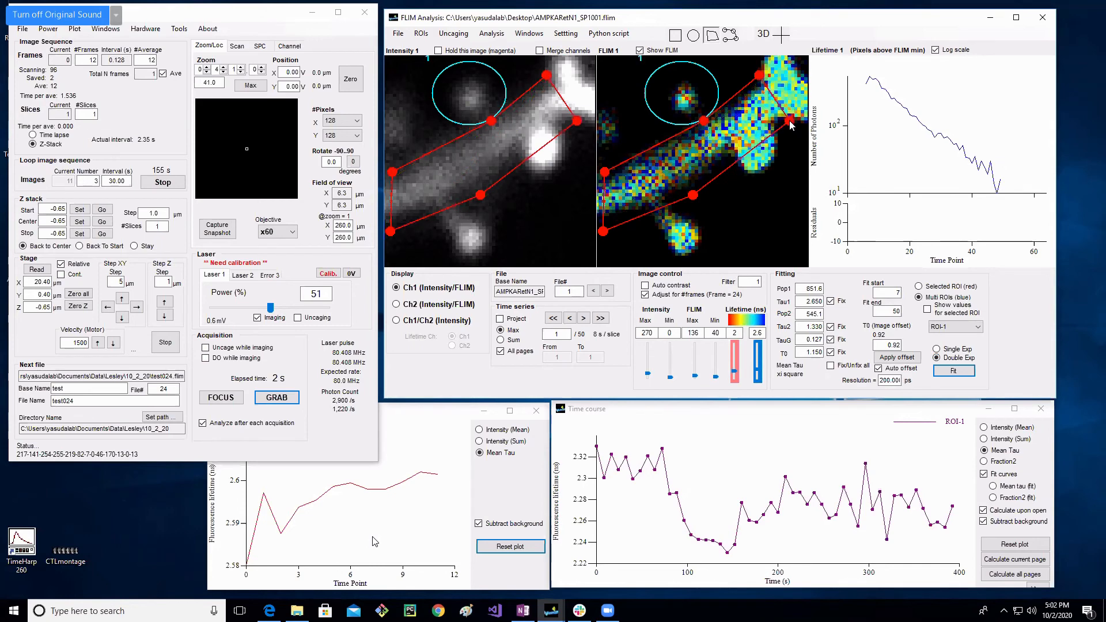
right_click(774, 126)
click(775, 126)
Step: Calculate the time course for the current page and advance the time series to page 3
click(1029, 561)
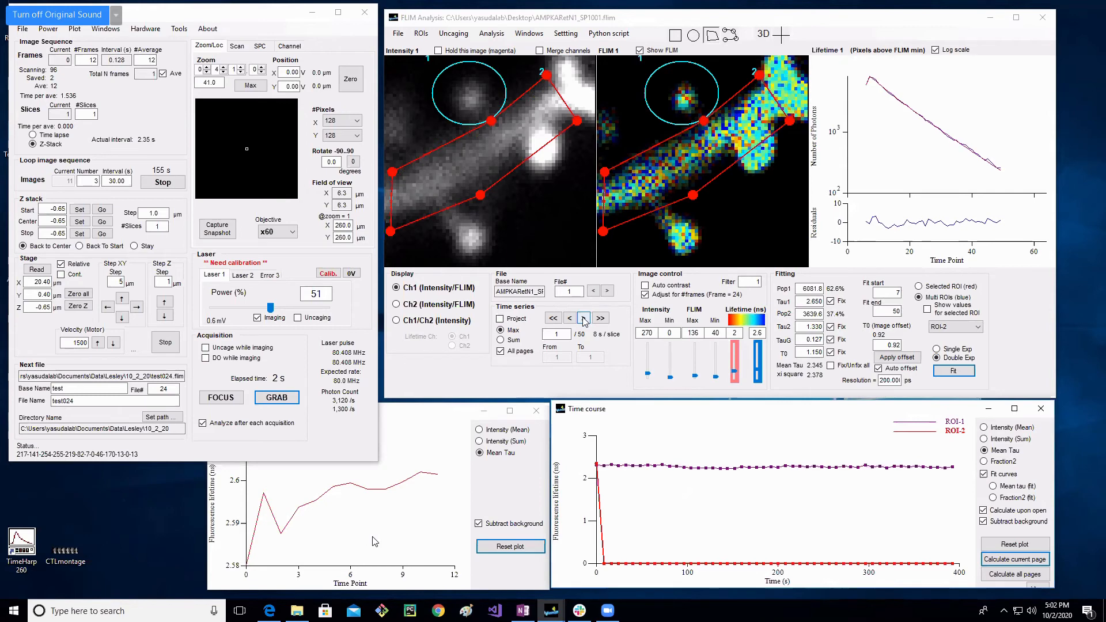
click(584, 319)
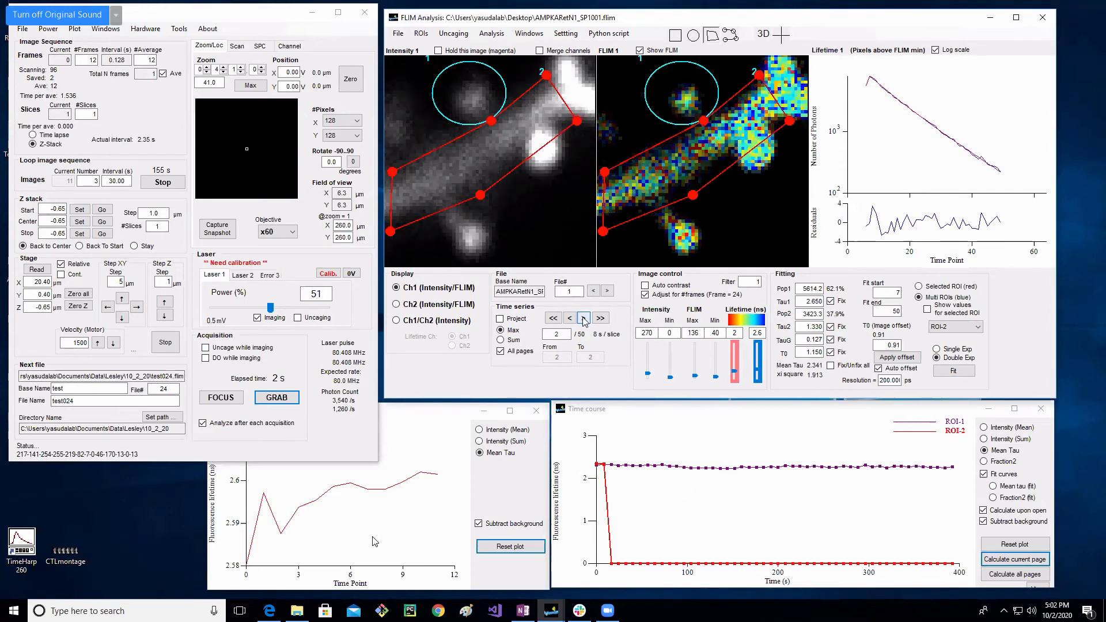
click(584, 319)
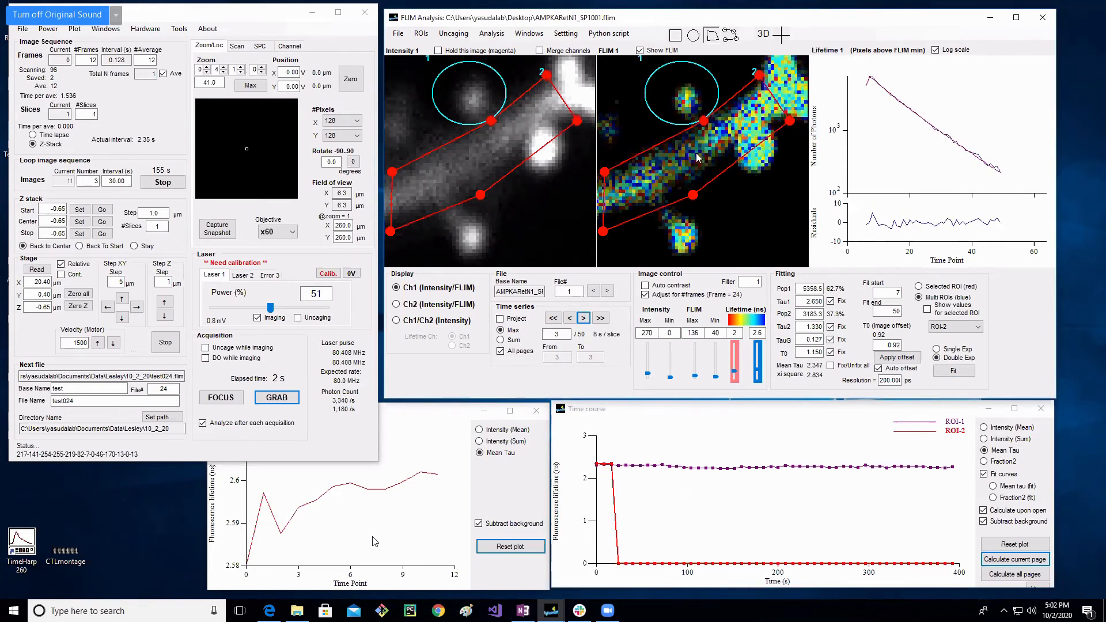
Step: Realign the polygon ROI with the dendrite on page 3 and advance the time series to page 8
drag(699, 160, 696, 159)
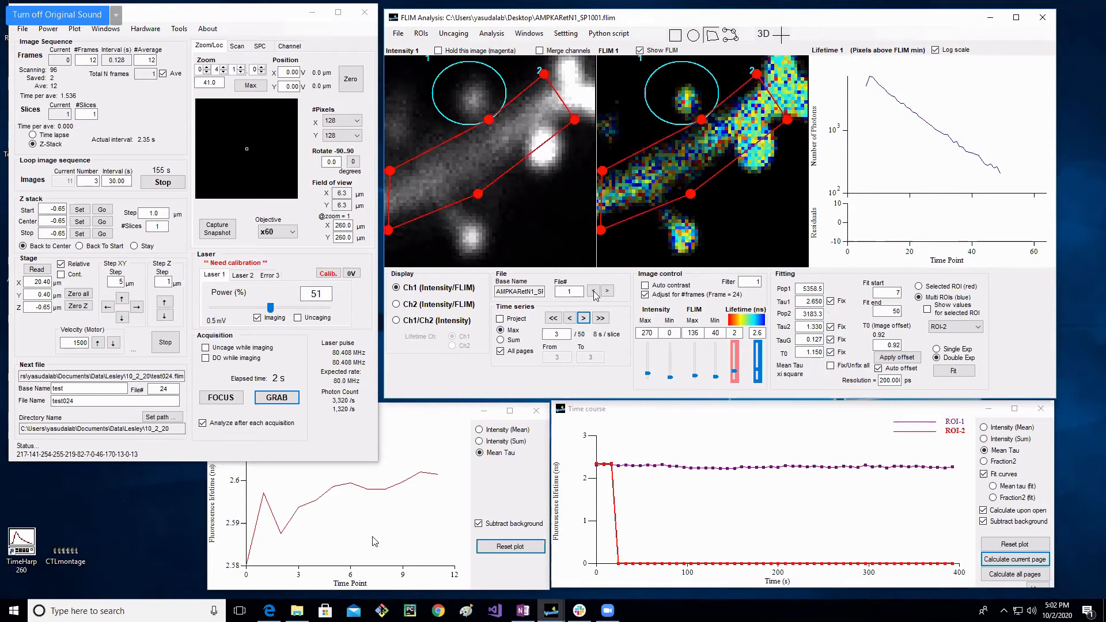
click(584, 319)
click(583, 319)
click(584, 319)
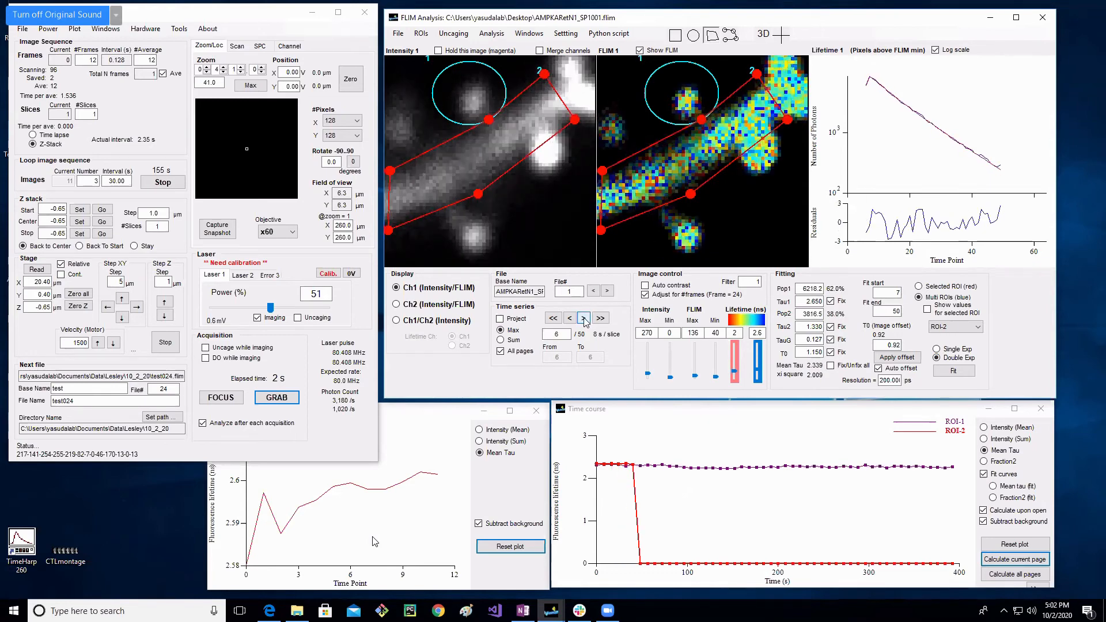
click(584, 318)
click(583, 319)
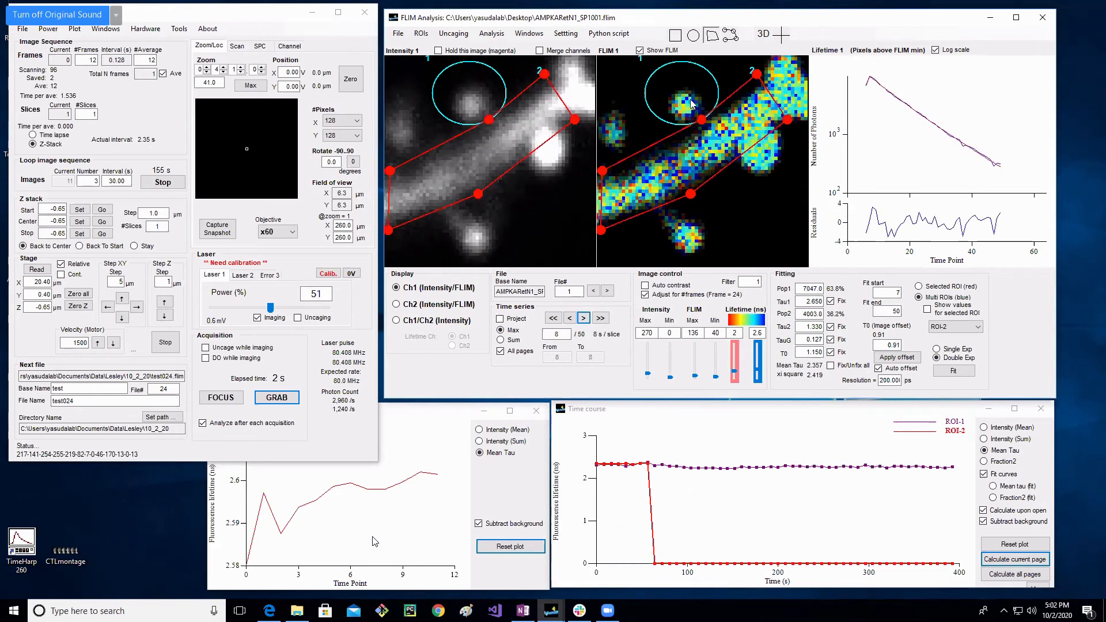
Step: Recentre the circular ROI on the spine on page 8 and realign the dendrite ROI on page 10
drag(690, 92, 688, 101)
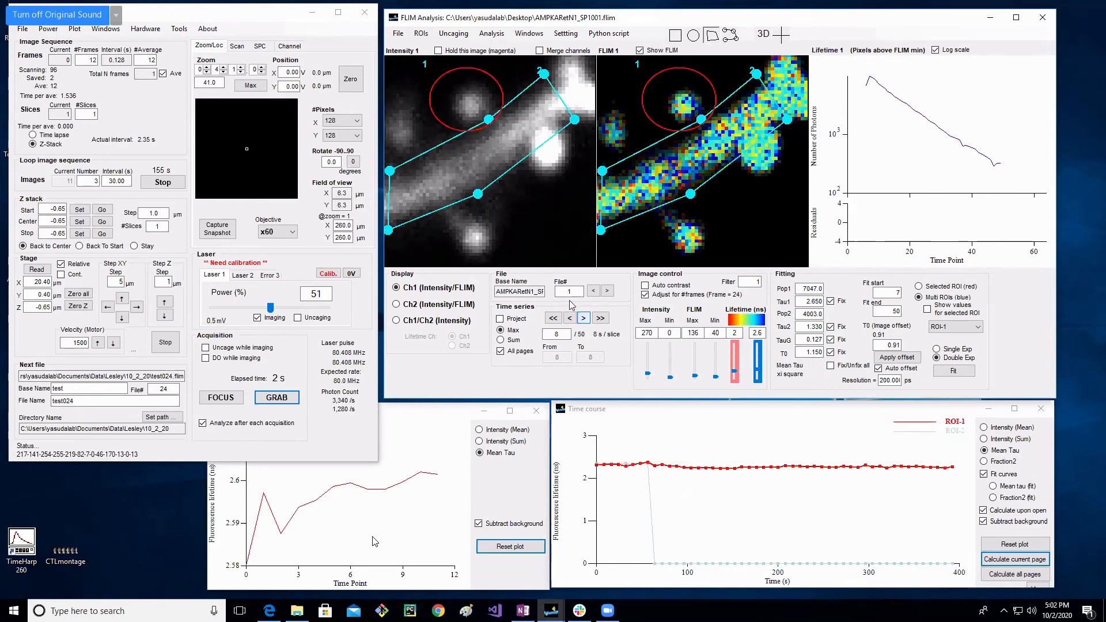
click(584, 319)
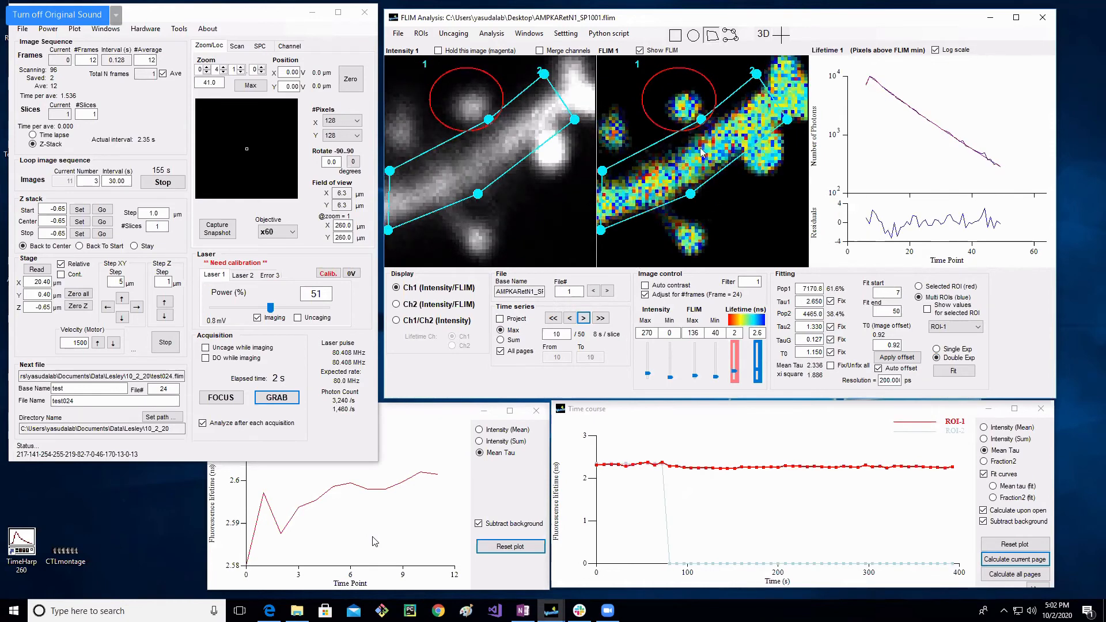
drag(704, 150, 711, 154)
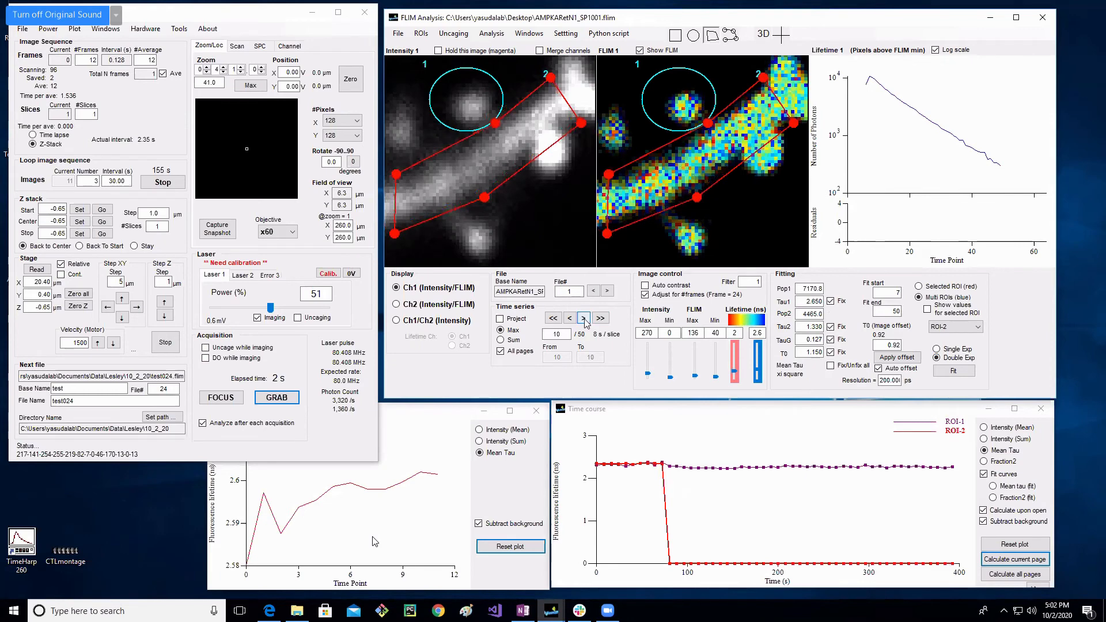
Step: Advance the time series to page 12 and realign both the spine and dendrite ROIs
click(585, 320)
click(584, 319)
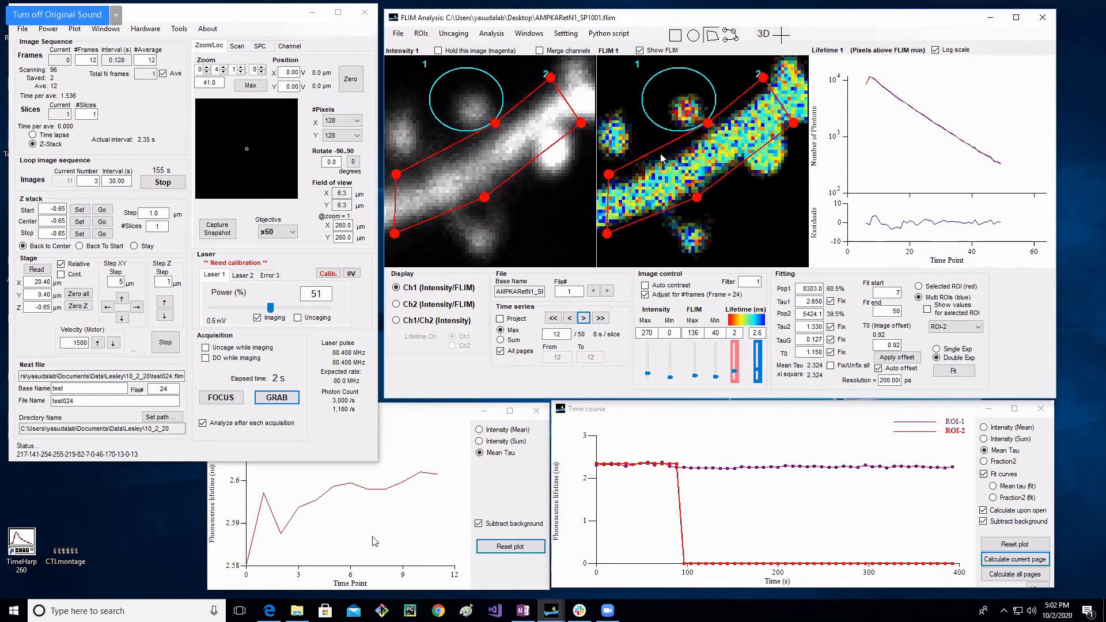
drag(679, 99, 680, 103)
drag(703, 162, 706, 169)
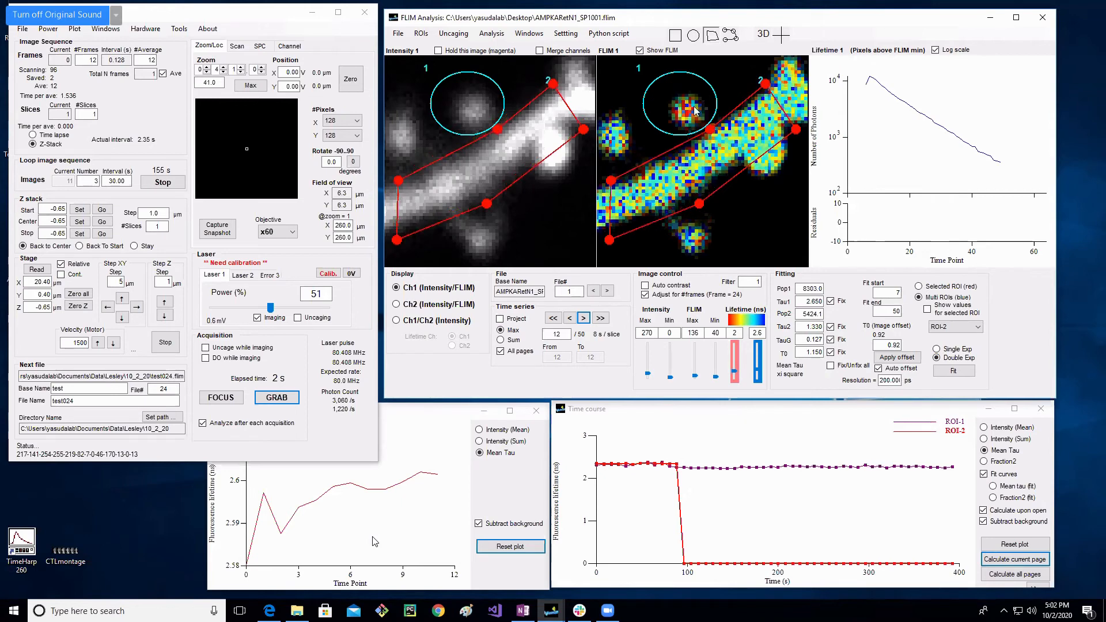
Step: Set the lower limit of the lifetime colour range to 2.1 ns and advance the time series to page 15
click(737, 331)
key(Return)
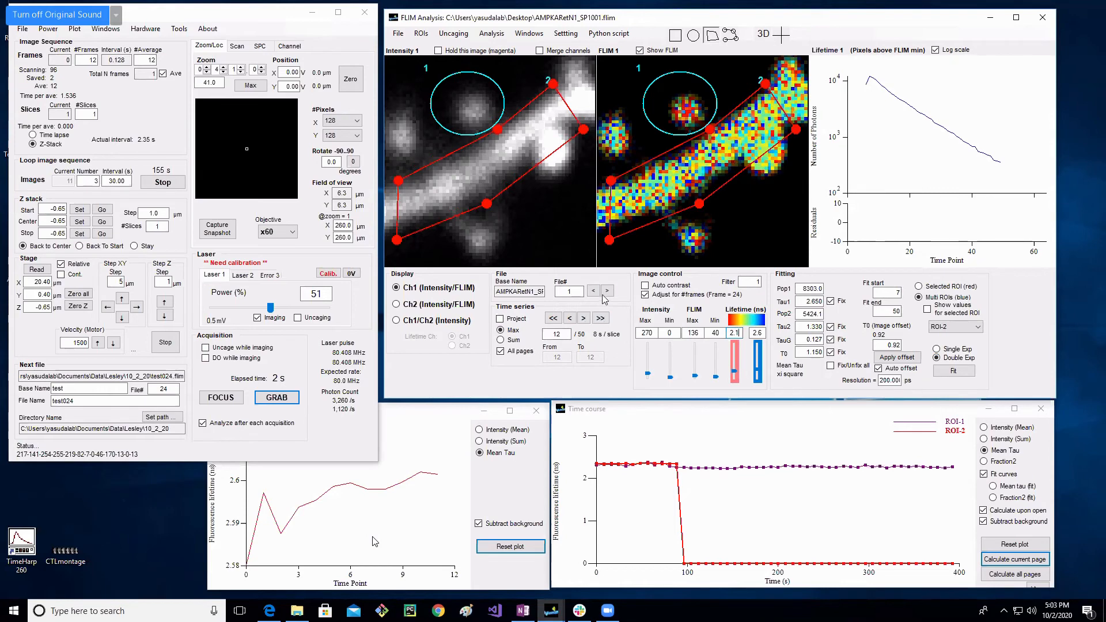
click(584, 320)
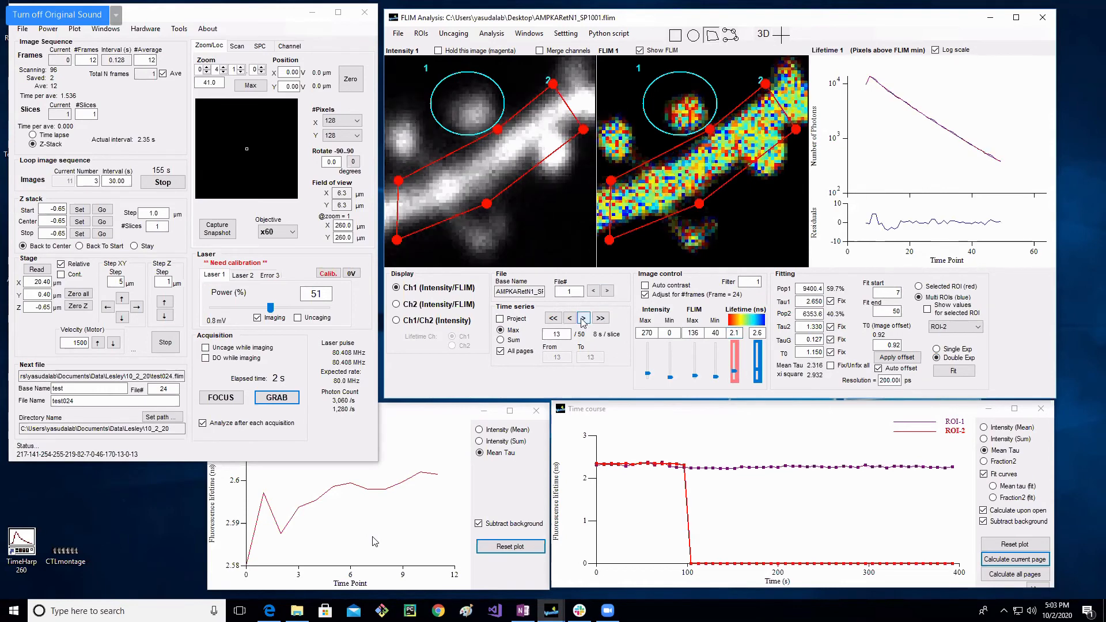
click(583, 319)
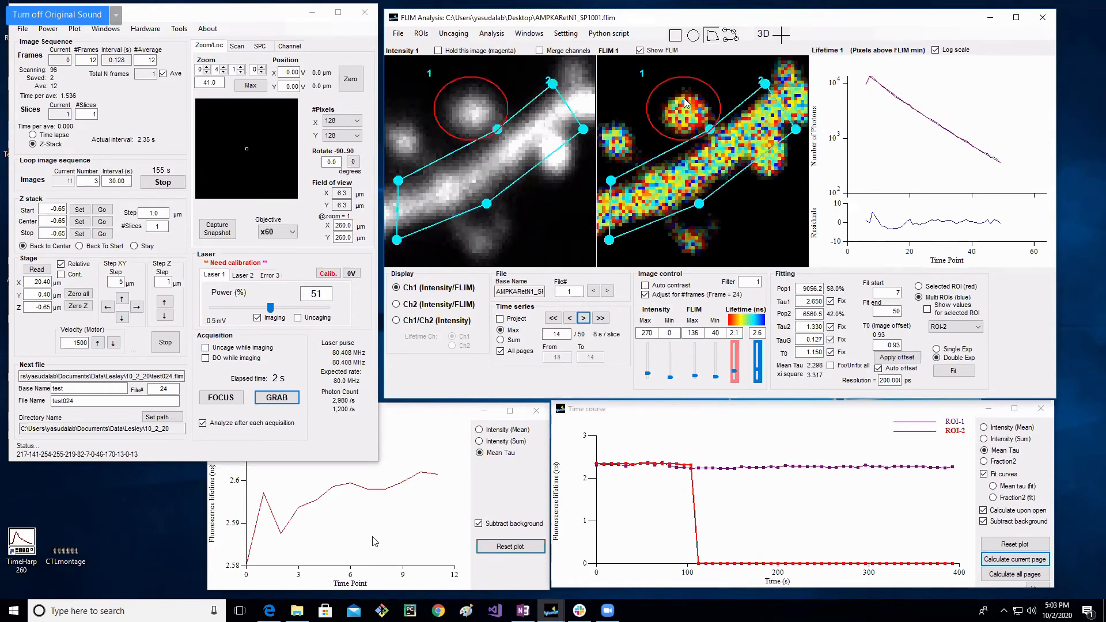
click(584, 319)
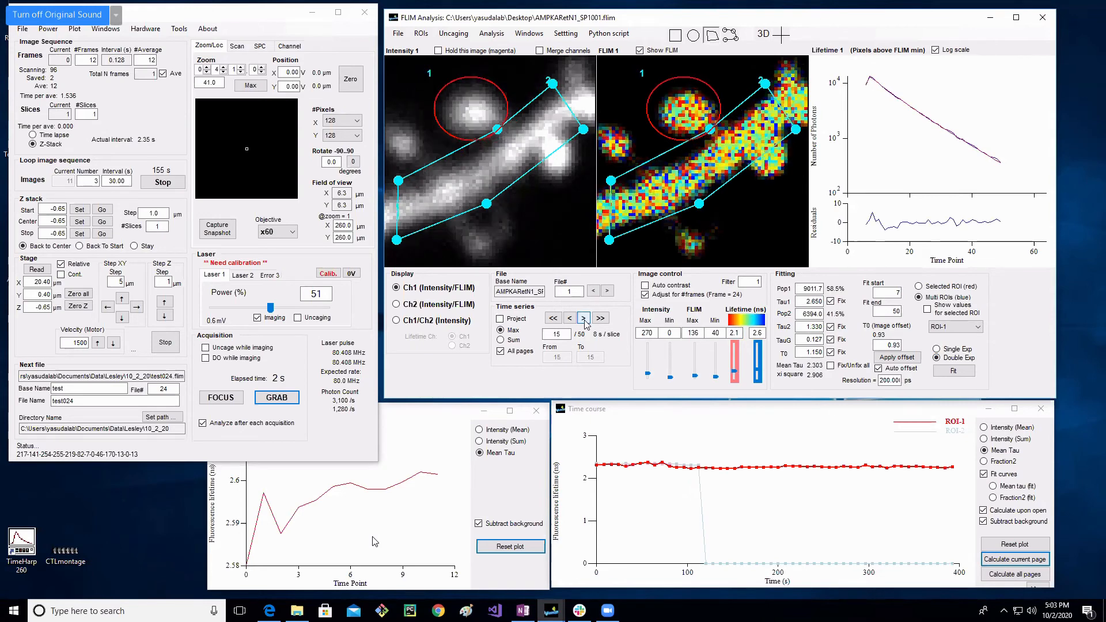
Step: Advance the time series to page 17, shifting the dendrite and spine ROIs to follow the image
click(584, 319)
drag(710, 163, 714, 164)
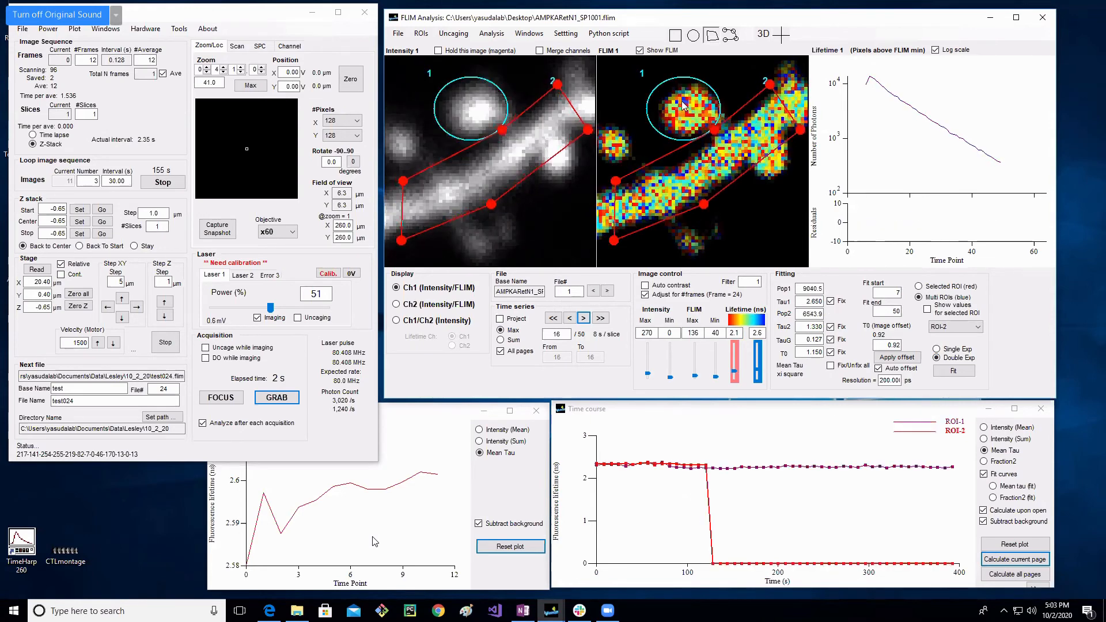
click(584, 320)
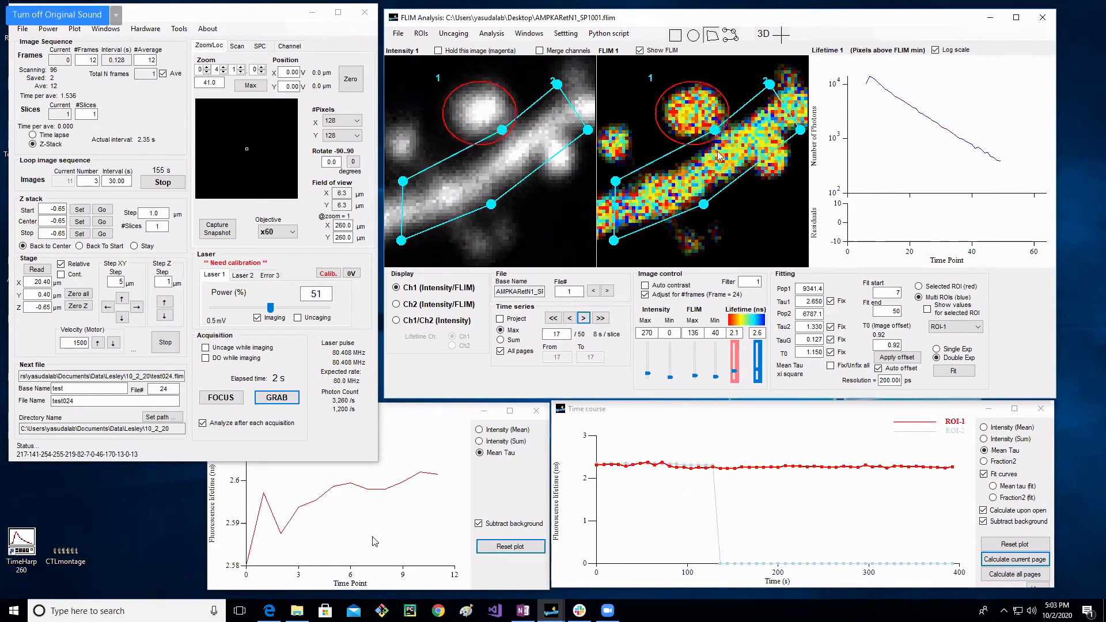
Step: Move the polygon ROI on page 17 and adjust its corner points to fit along the dendrite
drag(714, 154, 719, 160)
mouse_move(774, 92)
mouse_down()
mouse_move(767, 98)
mouse_move(779, 82)
mouse_up()
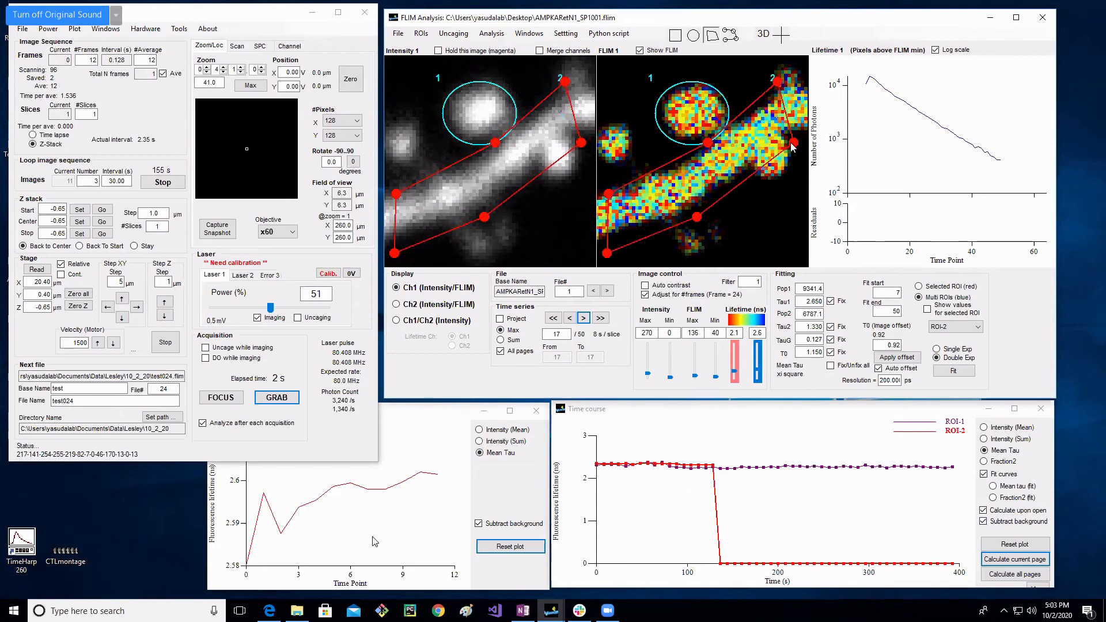
drag(795, 141, 807, 128)
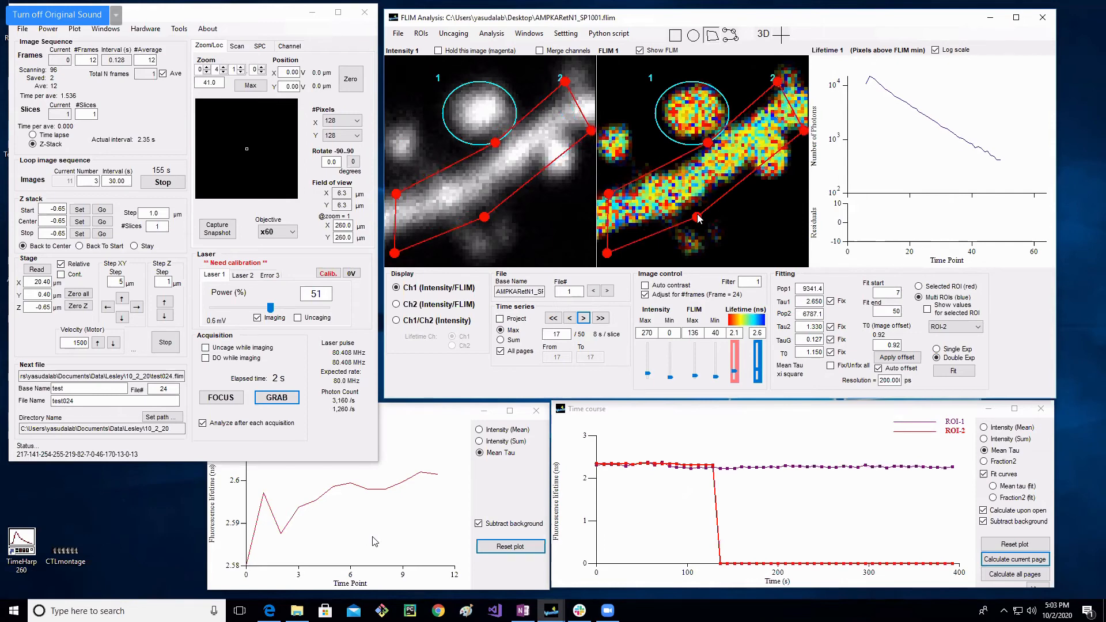
drag(698, 218, 696, 214)
drag(607, 254, 603, 250)
Step: Enlarge and recentre the circular ROI around the spine on page 17, and calculate the time course for the current page
click(703, 86)
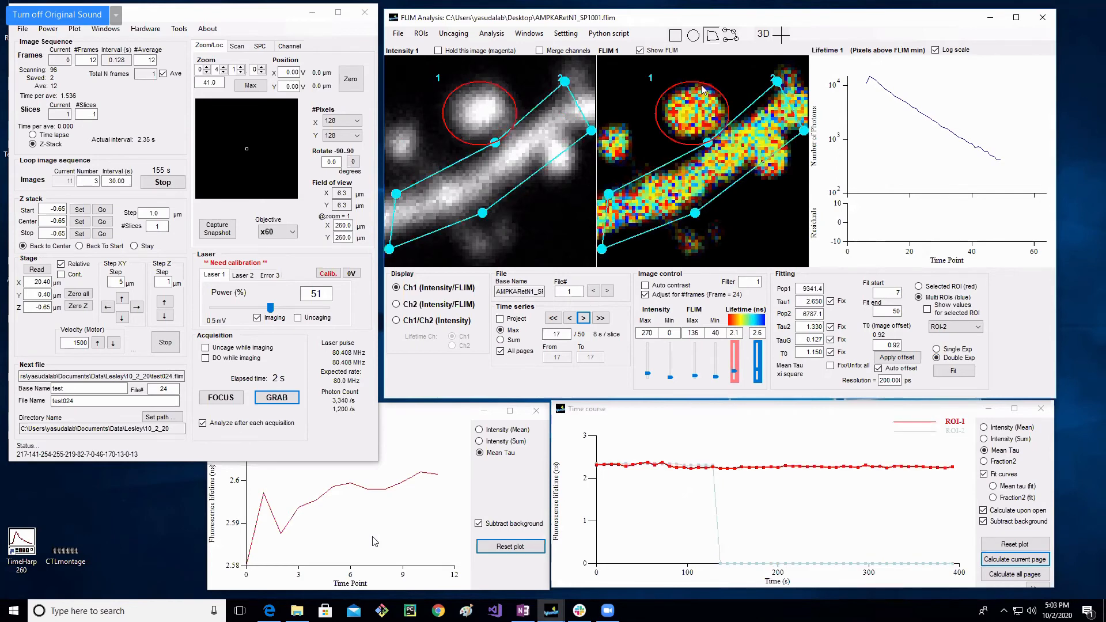
drag(704, 83, 703, 104)
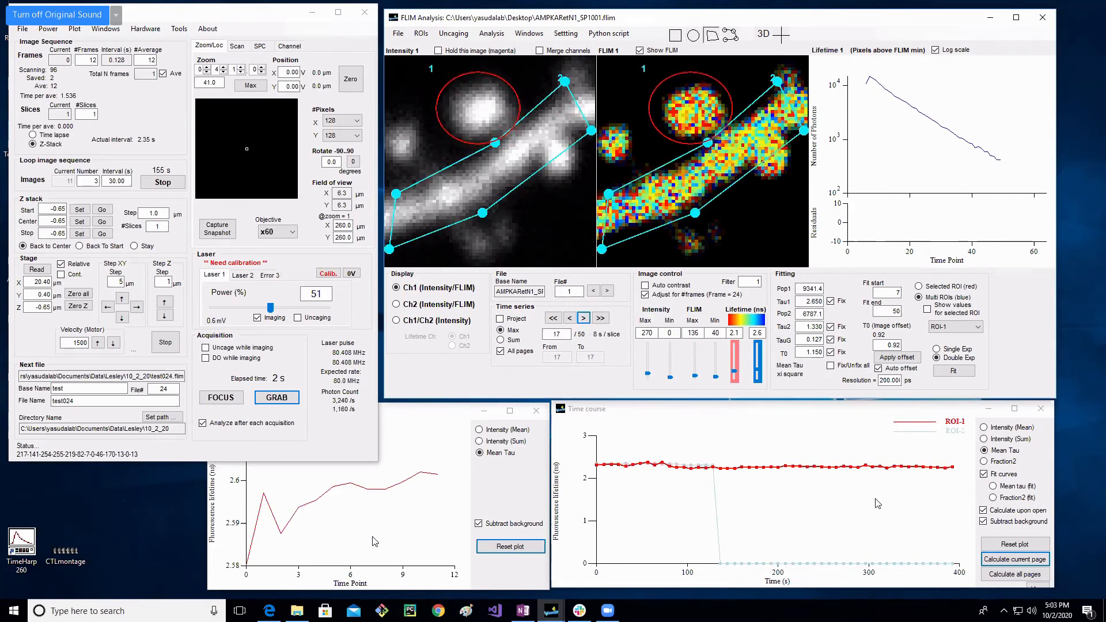
drag(687, 114, 687, 115)
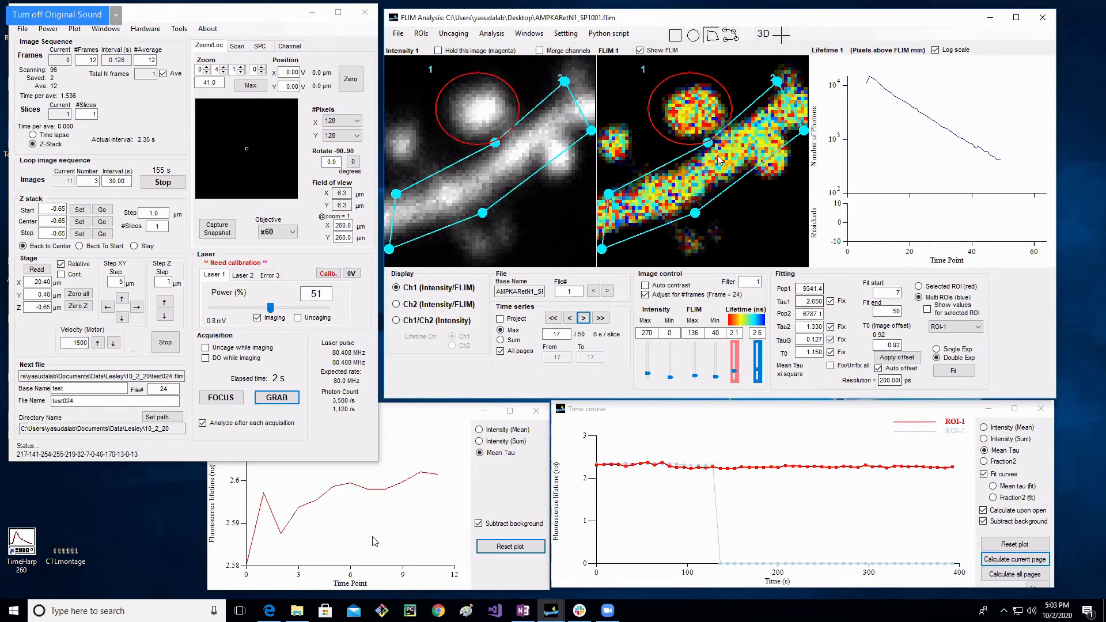
drag(686, 123, 678, 120)
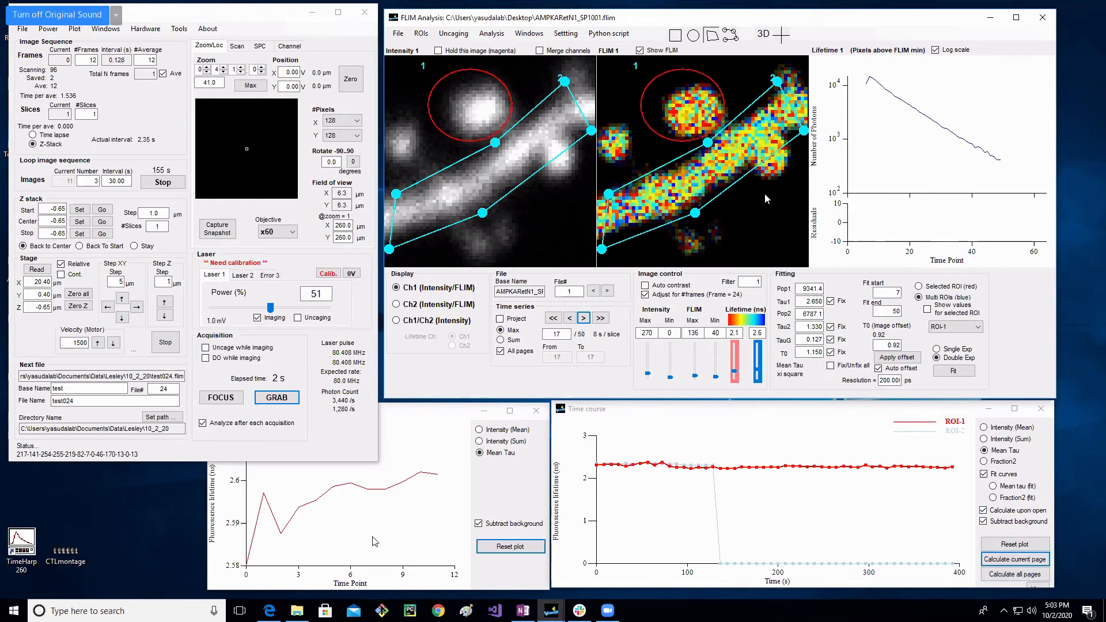
drag(699, 117, 708, 121)
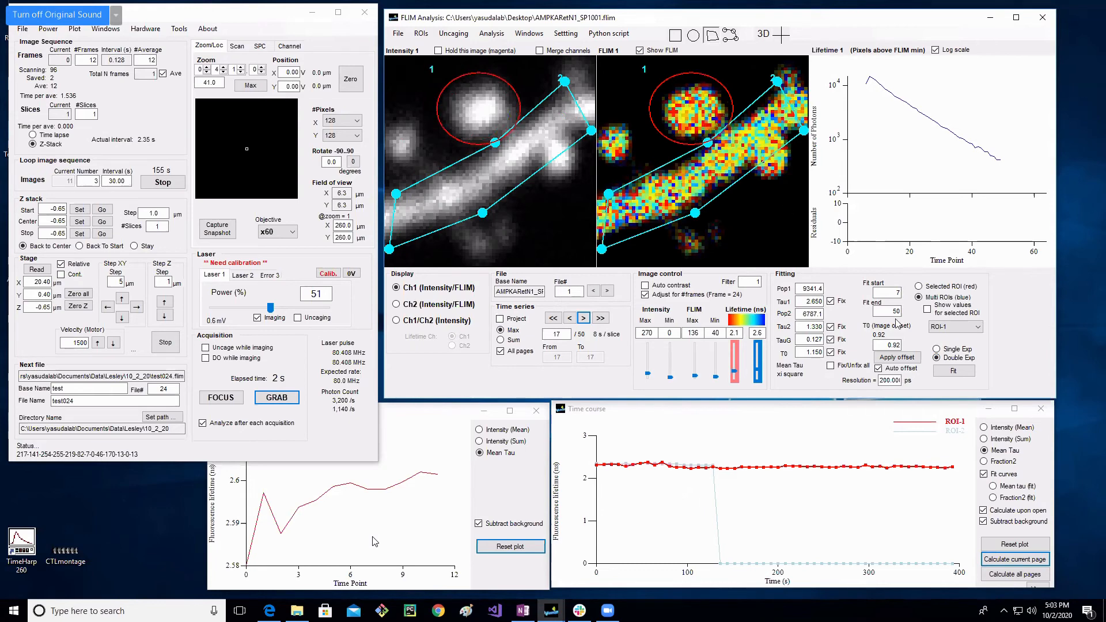
click(1015, 559)
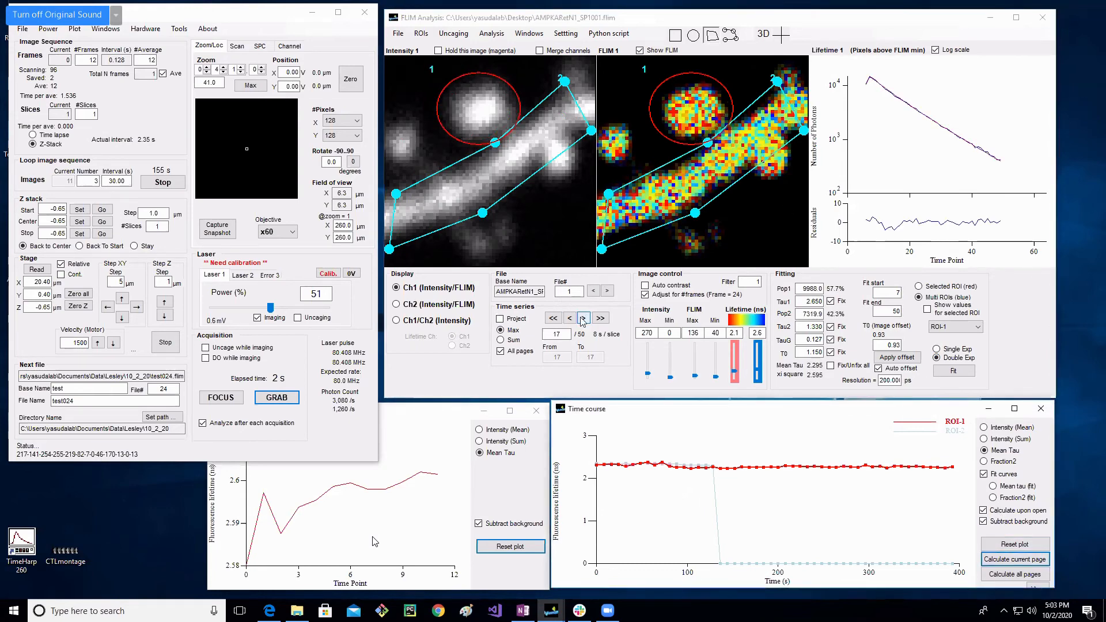
Step: Advance the time series page by page to page 23
click(584, 318)
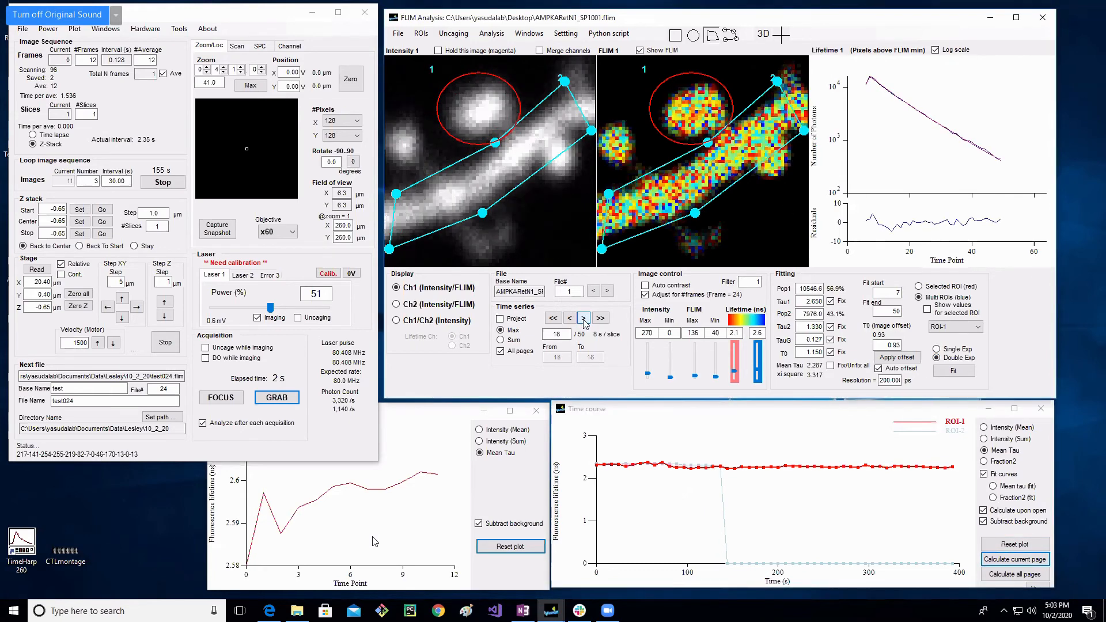
click(983, 521)
click(584, 318)
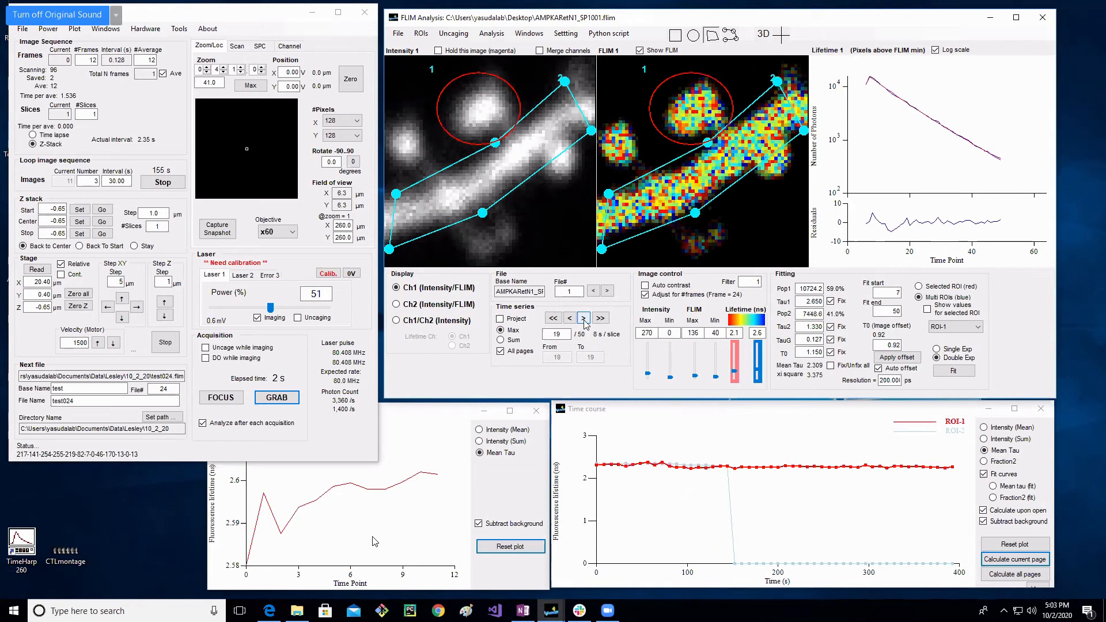
click(584, 318)
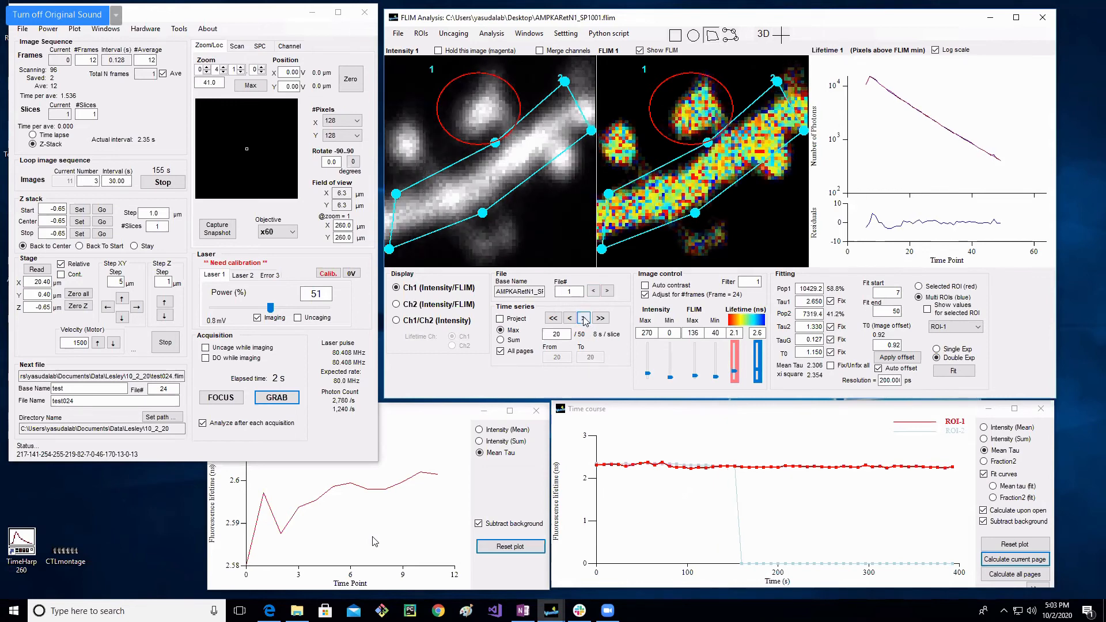
click(584, 319)
click(583, 318)
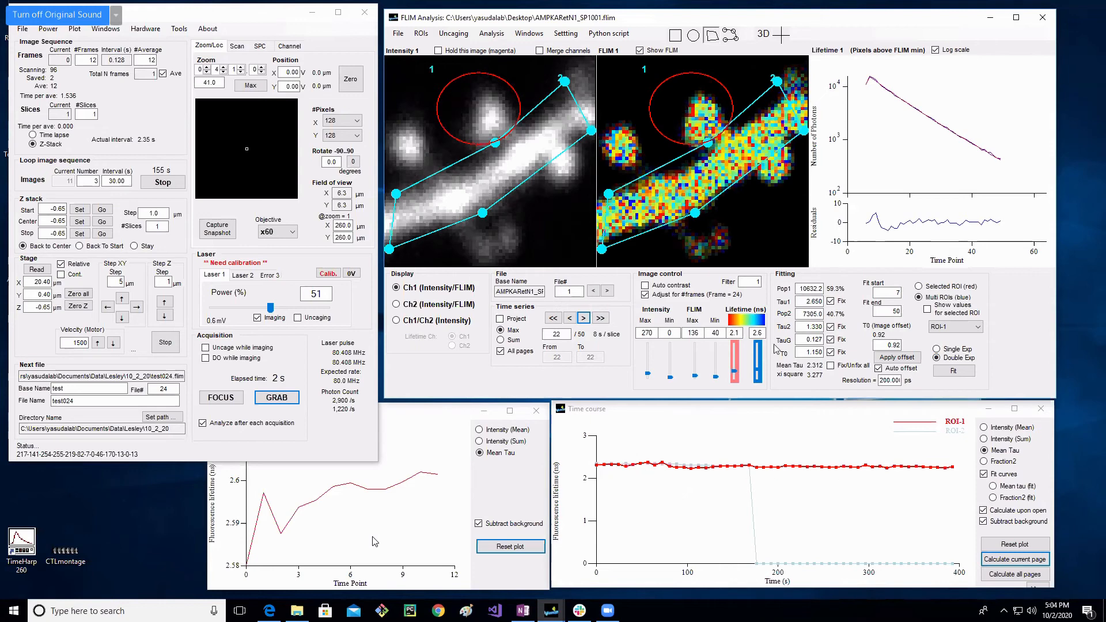
click(583, 318)
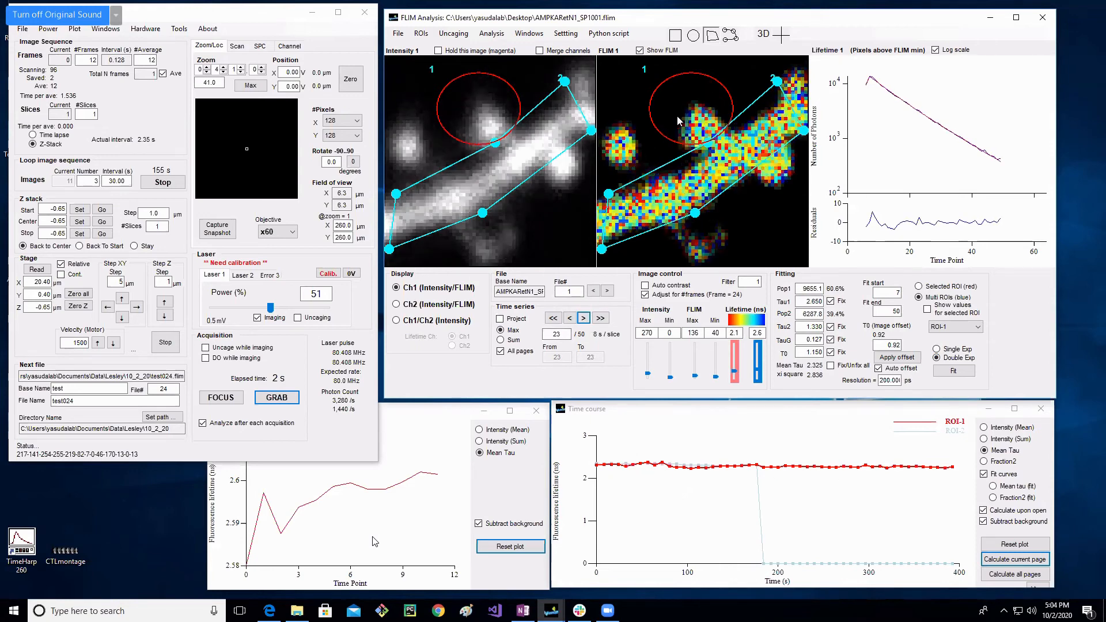
Step: Realign the spine and dendrite ROIs on page 23 and calculate the time course for the current page
drag(679, 120, 679, 129)
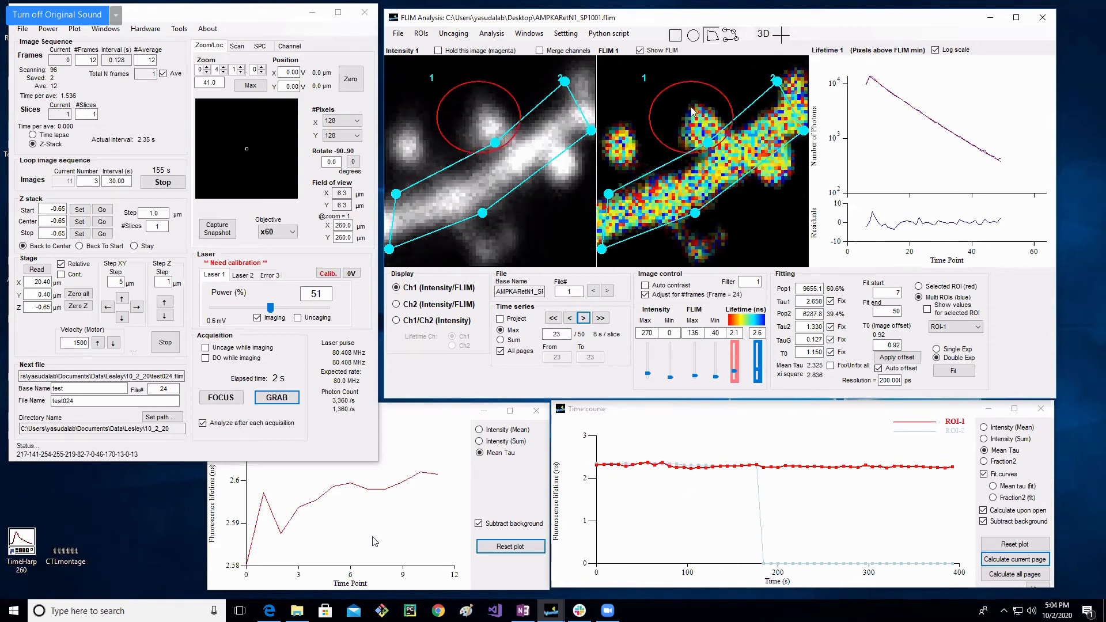
click(727, 169)
click(1024, 562)
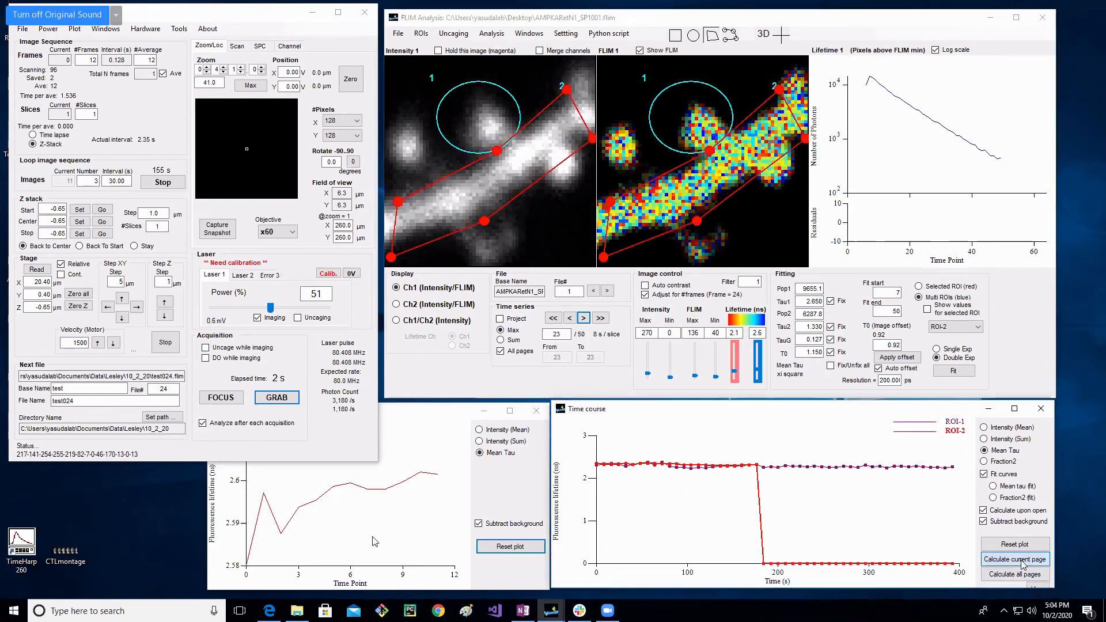
Step: Advance the time series page by page to page 27
click(584, 319)
click(585, 320)
click(585, 319)
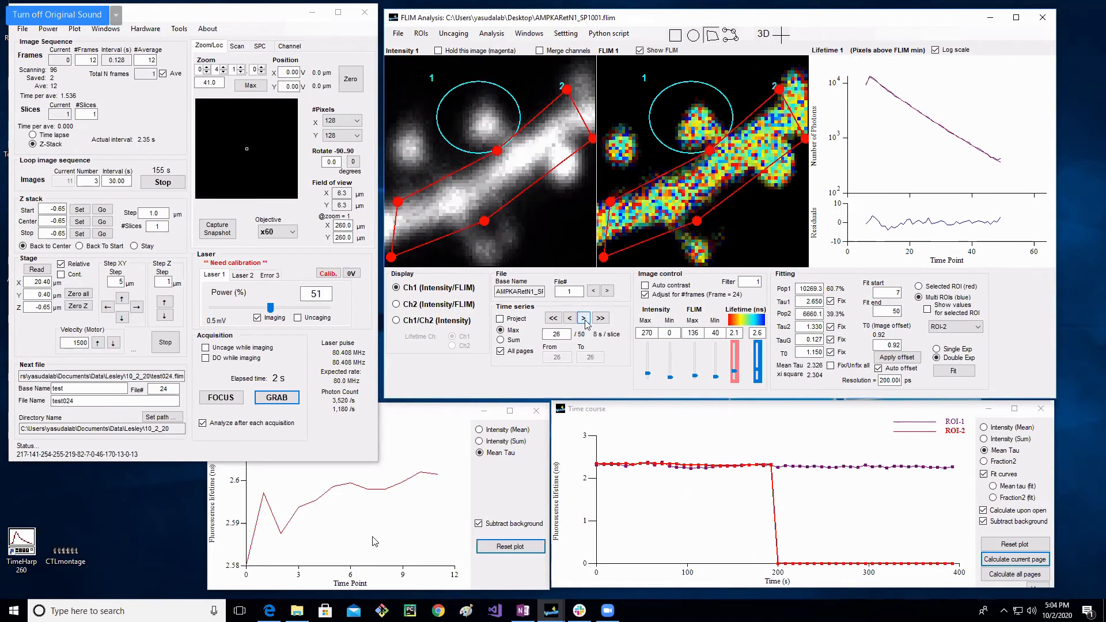
click(584, 319)
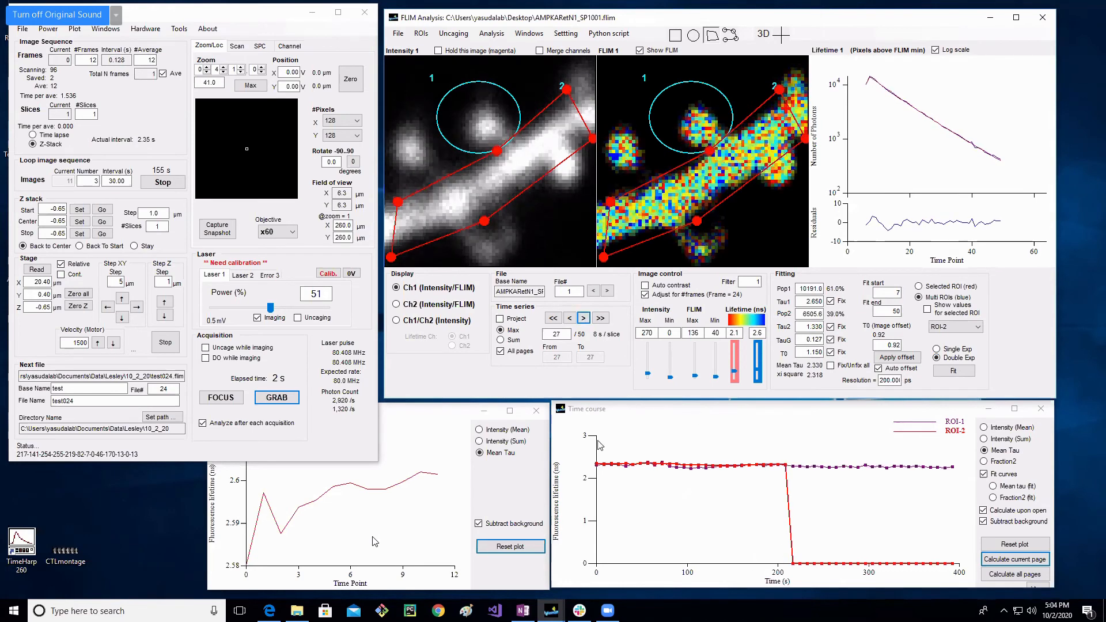
Step: Zoom in on the calculated part of the time course plot to compare both ROI curves, and restore the full range
drag(586, 450, 749, 491)
drag(621, 457, 915, 491)
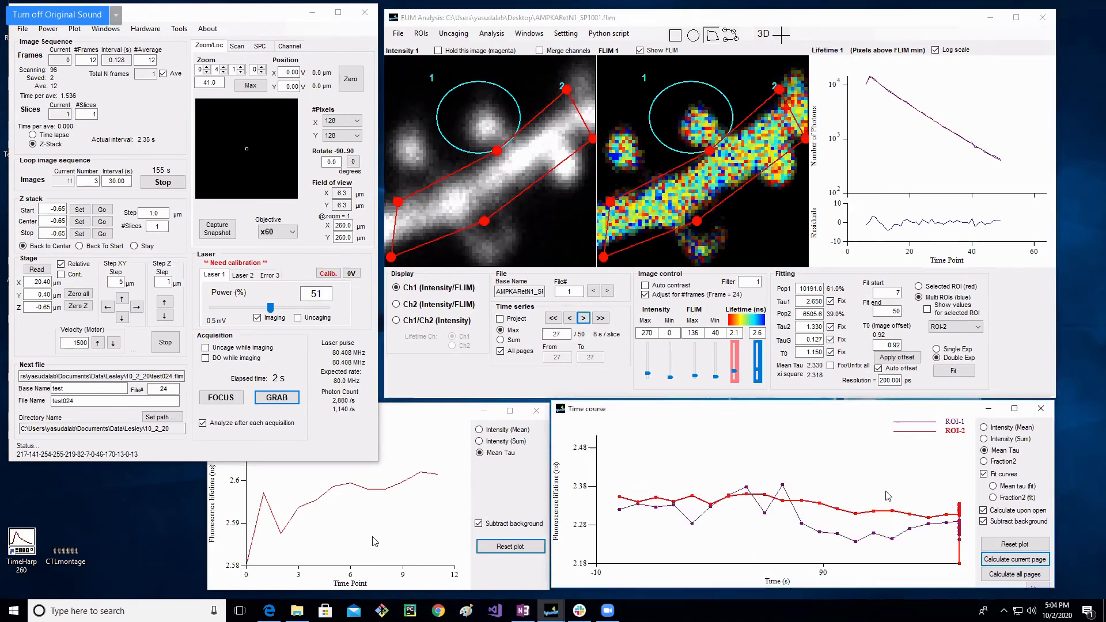
drag(620, 483, 910, 559)
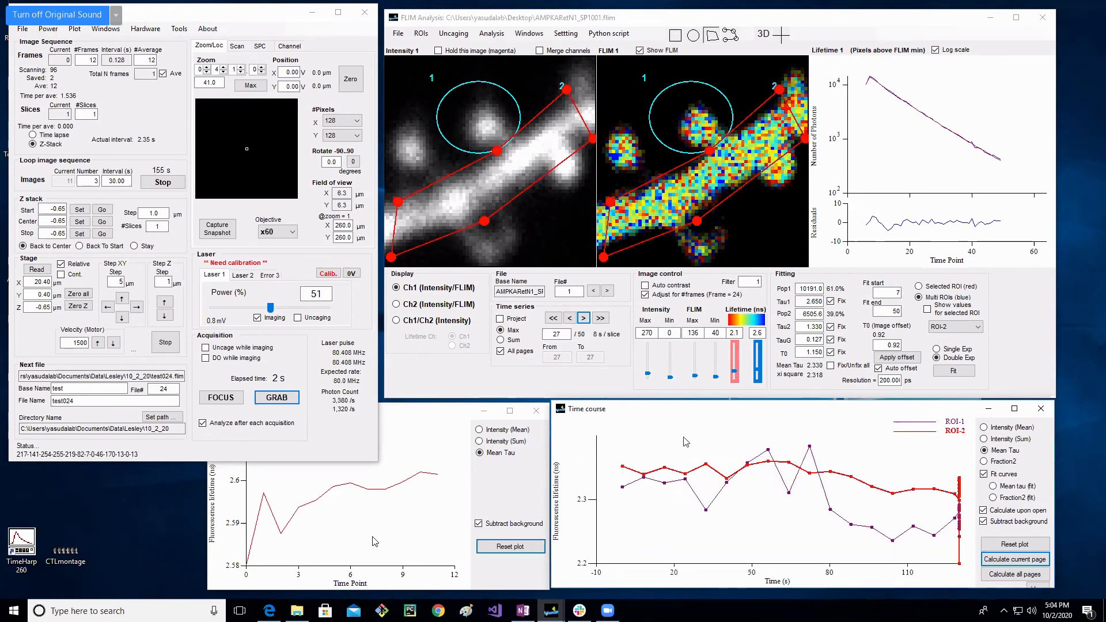
drag(684, 438, 976, 543)
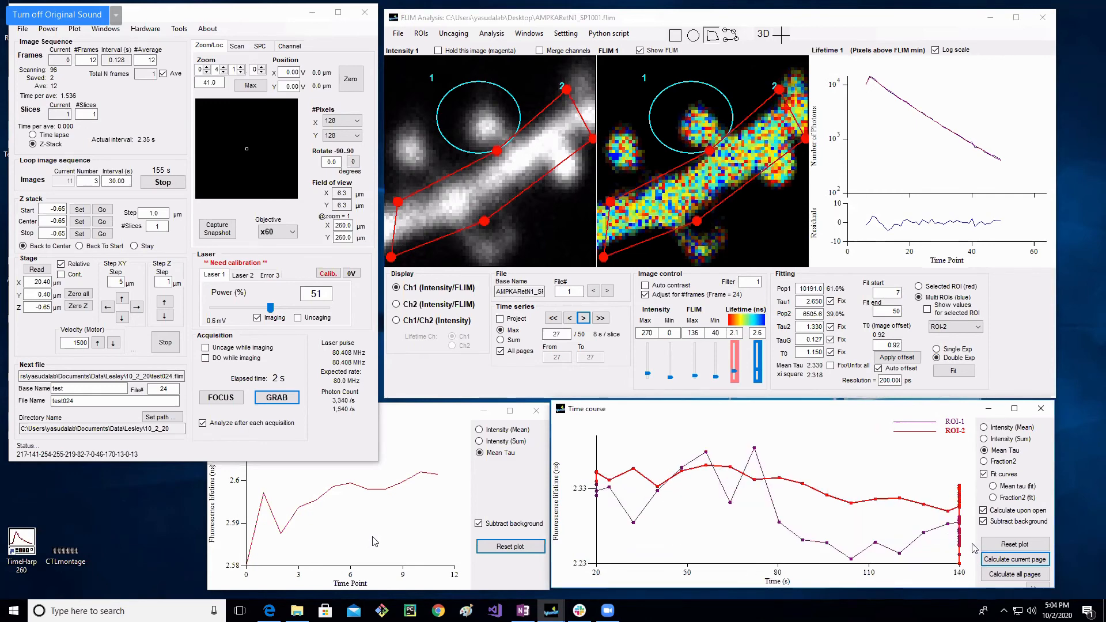
double_click(866, 467)
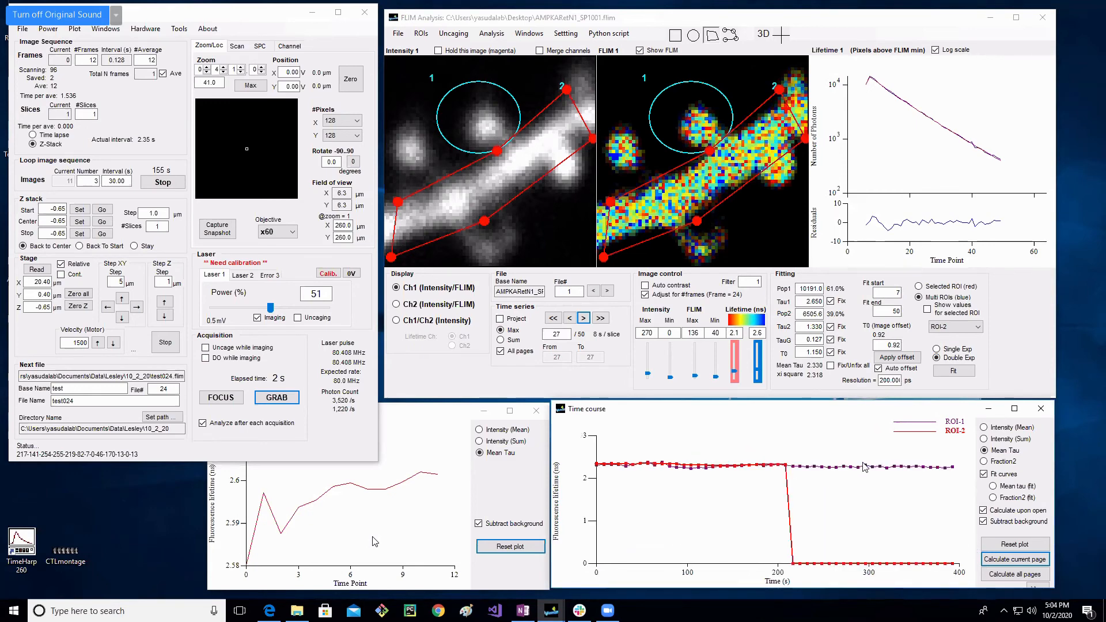
Step: Advance the time series to page 29 and realign both the spine and dendrite ROIs, recalculating the current page
click(584, 319)
click(584, 319)
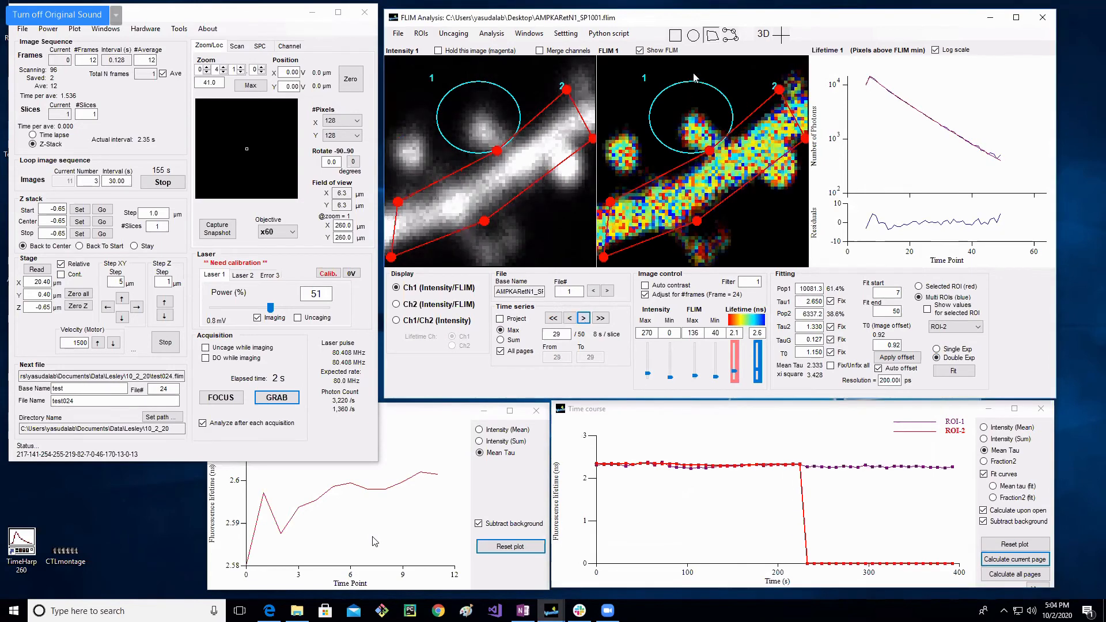
drag(697, 86, 694, 98)
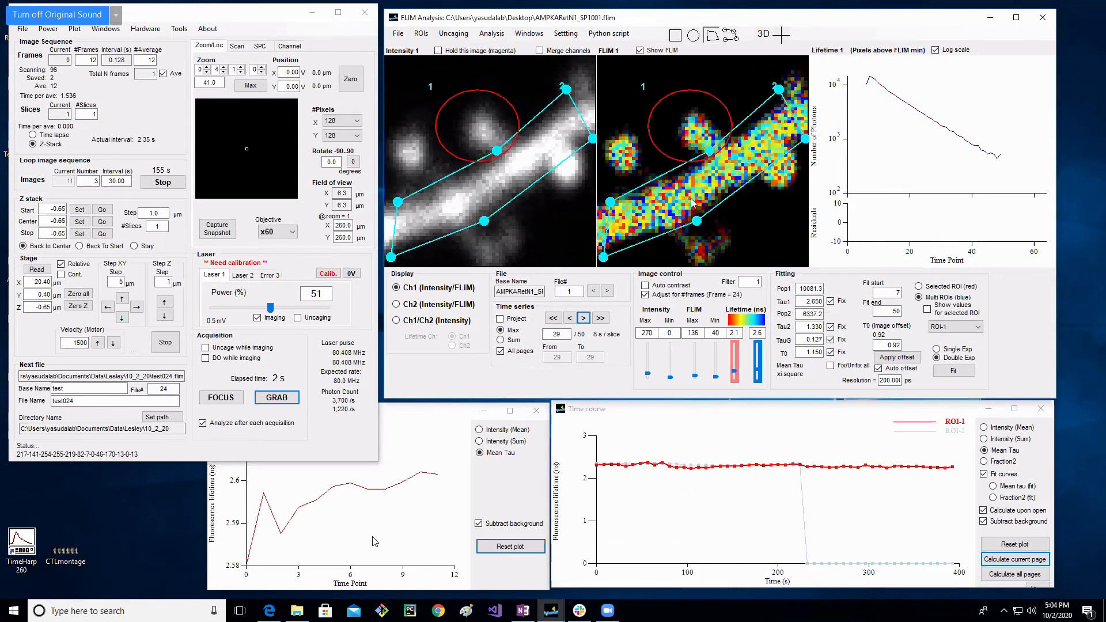
drag(693, 203, 696, 204)
click(675, 440)
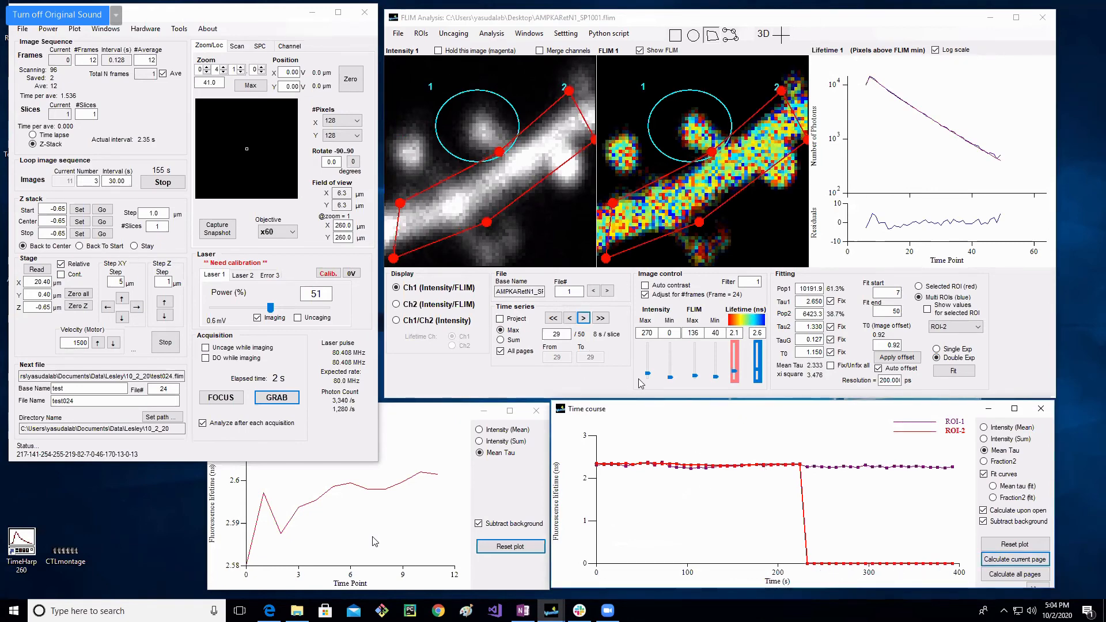
Step: Advance the time series page by page to page 37
click(585, 319)
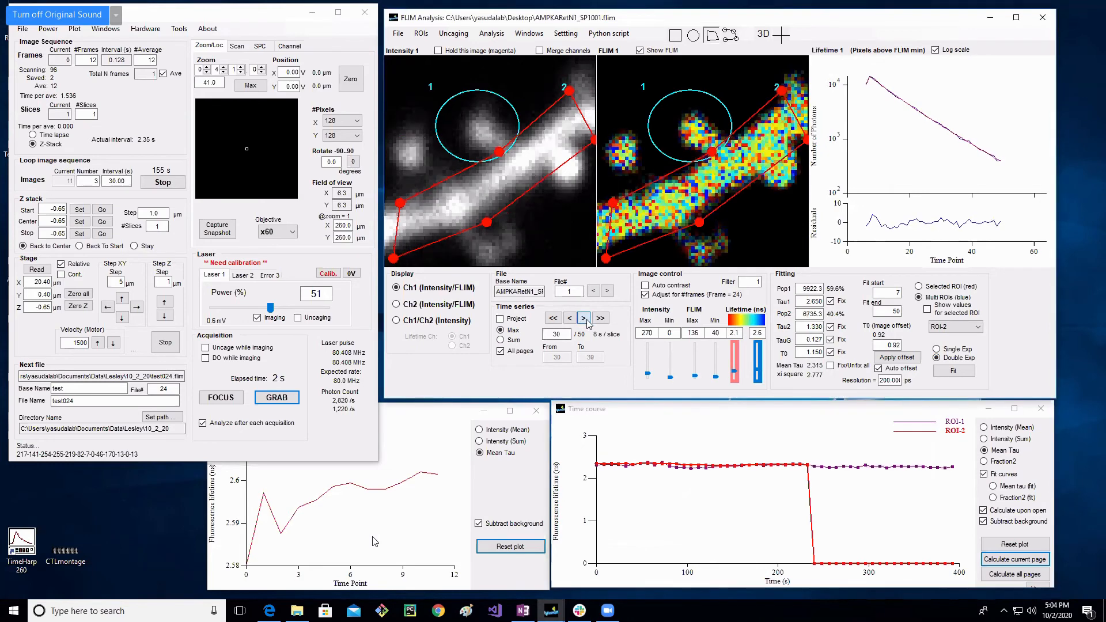
click(588, 321)
click(587, 322)
click(587, 322)
click(587, 322)
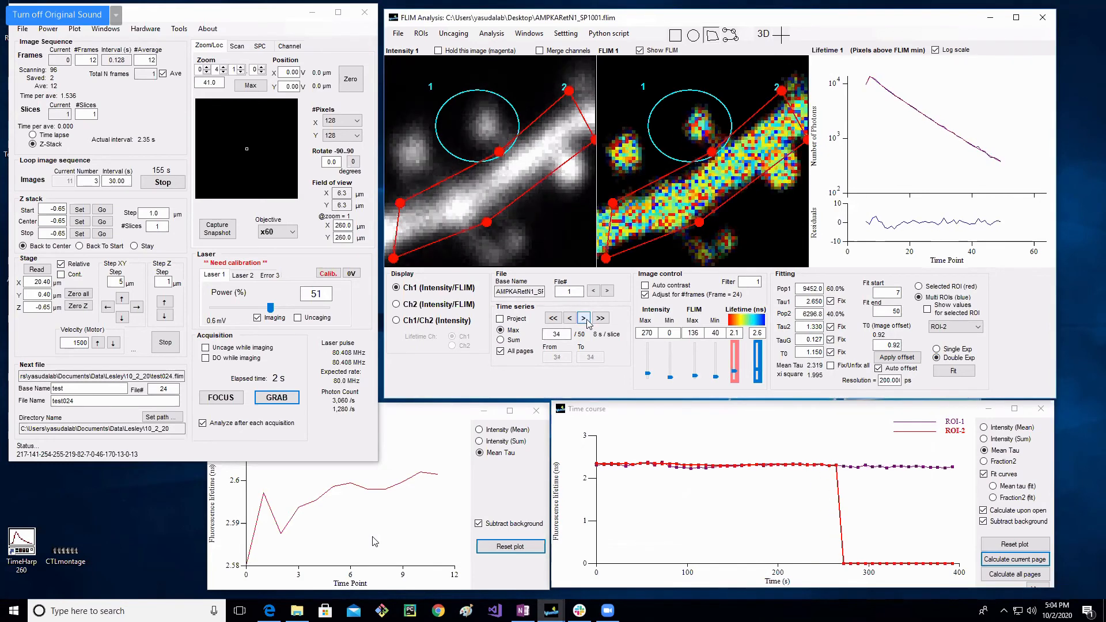
click(587, 321)
click(587, 322)
click(587, 321)
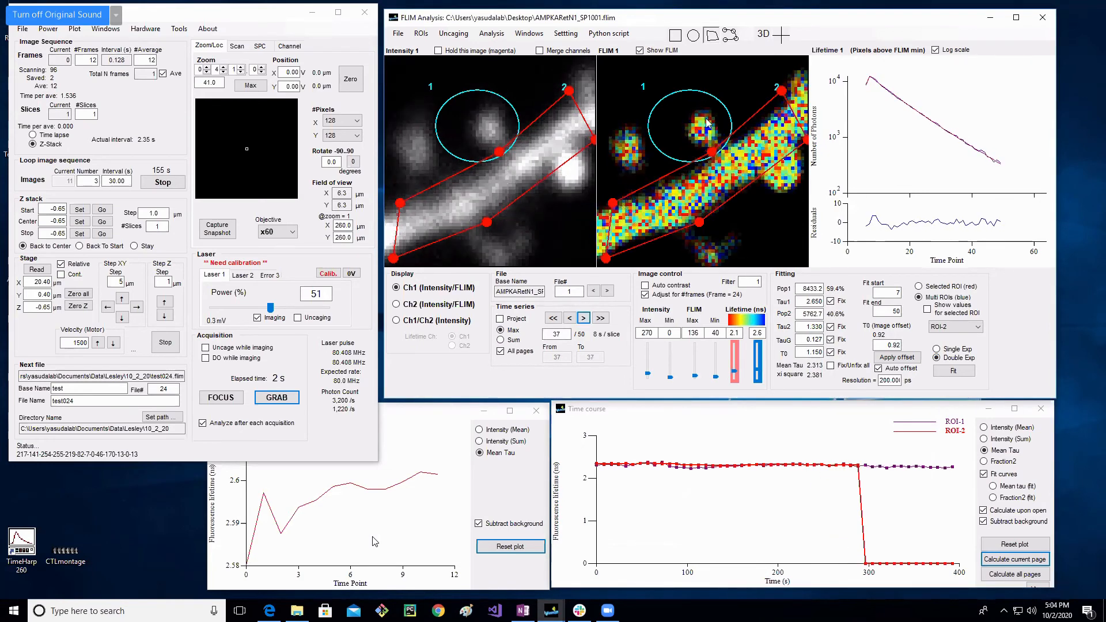
Step: Recentre the circular ROI on the spine on page 37 and advance the time series to page 45
click(698, 144)
click(585, 321)
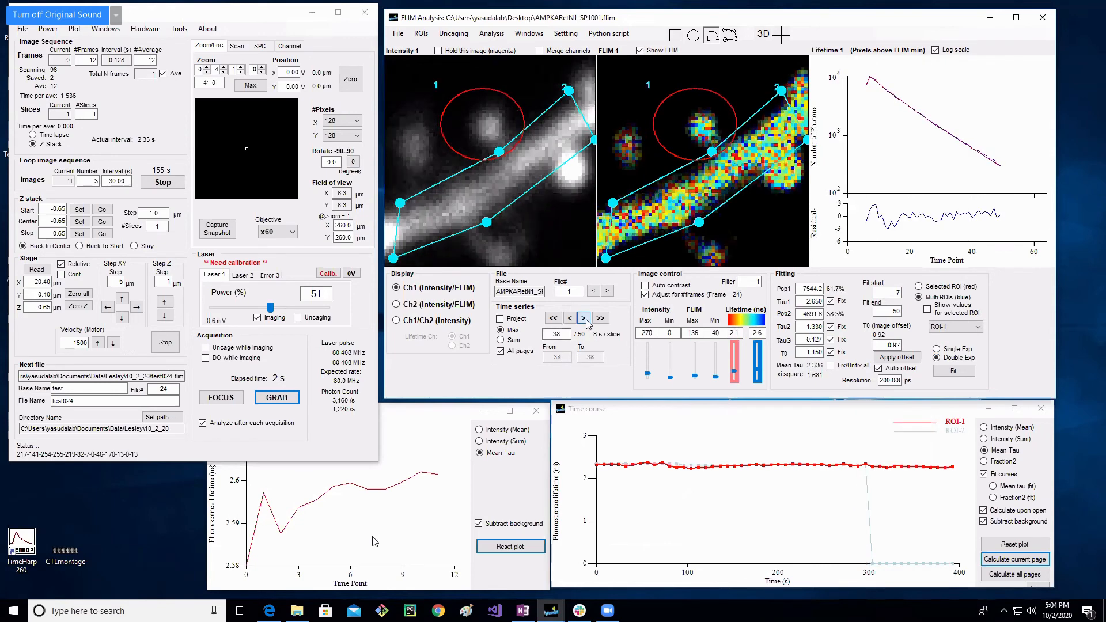
click(586, 320)
click(586, 321)
click(586, 321)
click(586, 320)
click(586, 320)
click(585, 321)
click(586, 321)
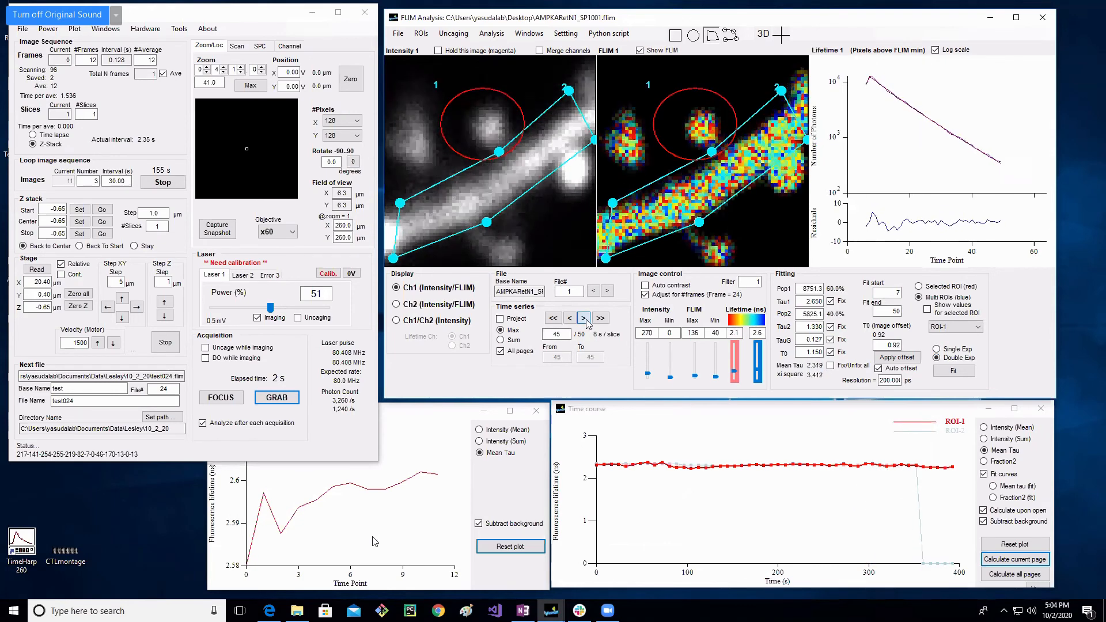
Step: Advance the time series page by page to page 50
click(585, 320)
click(585, 321)
click(586, 320)
click(585, 320)
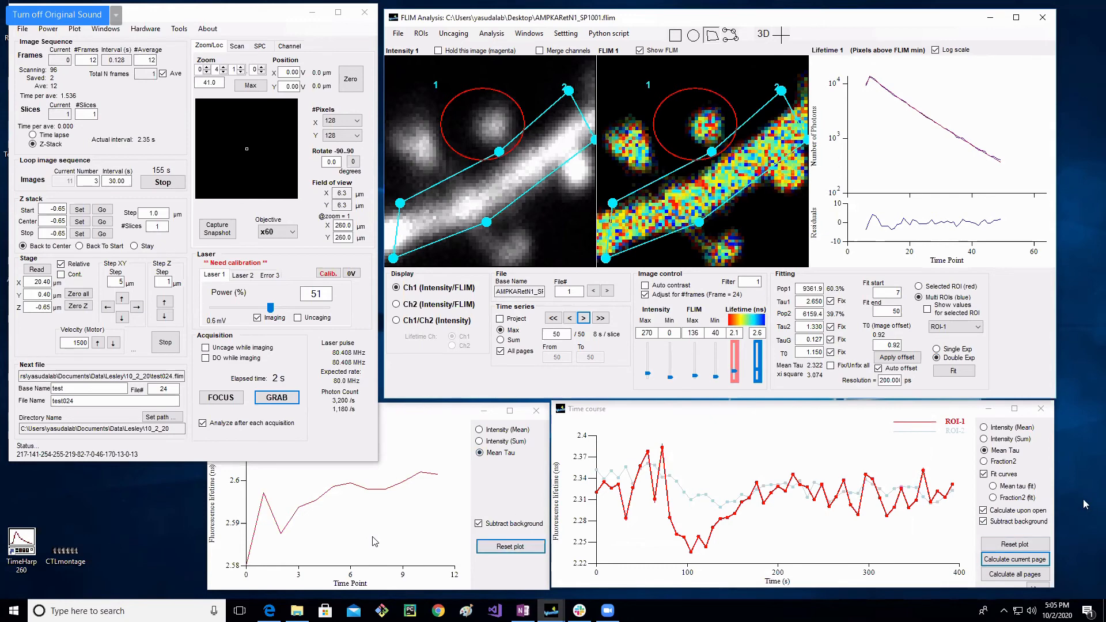
Step: Compare the time course of both ROIs as Mean tau (fit) and as Fraction2 (fit)
click(1024, 488)
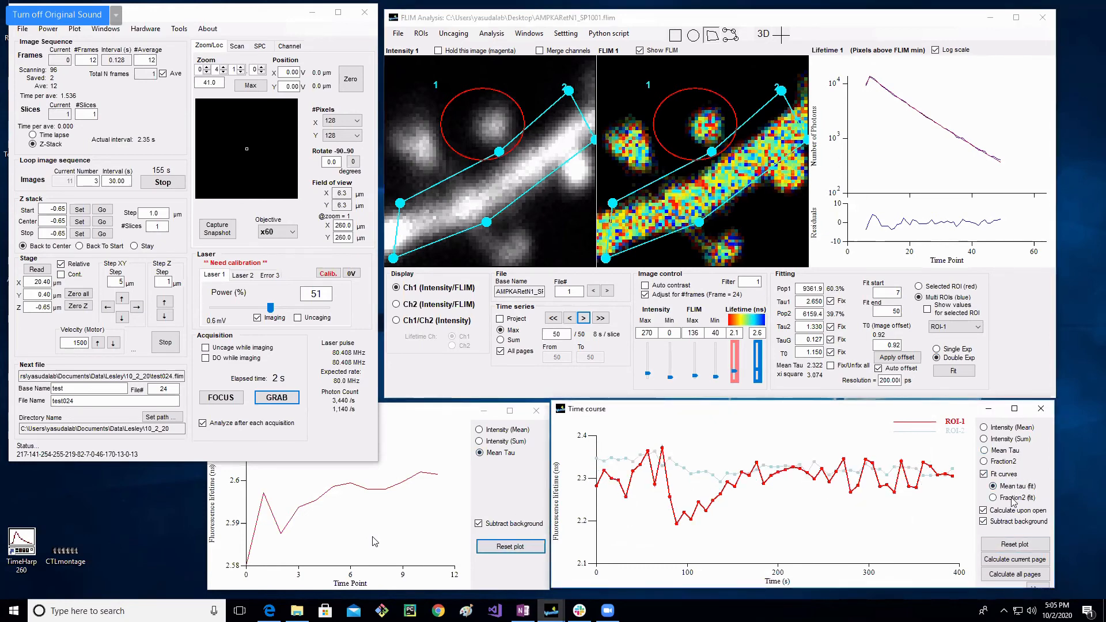
click(1015, 502)
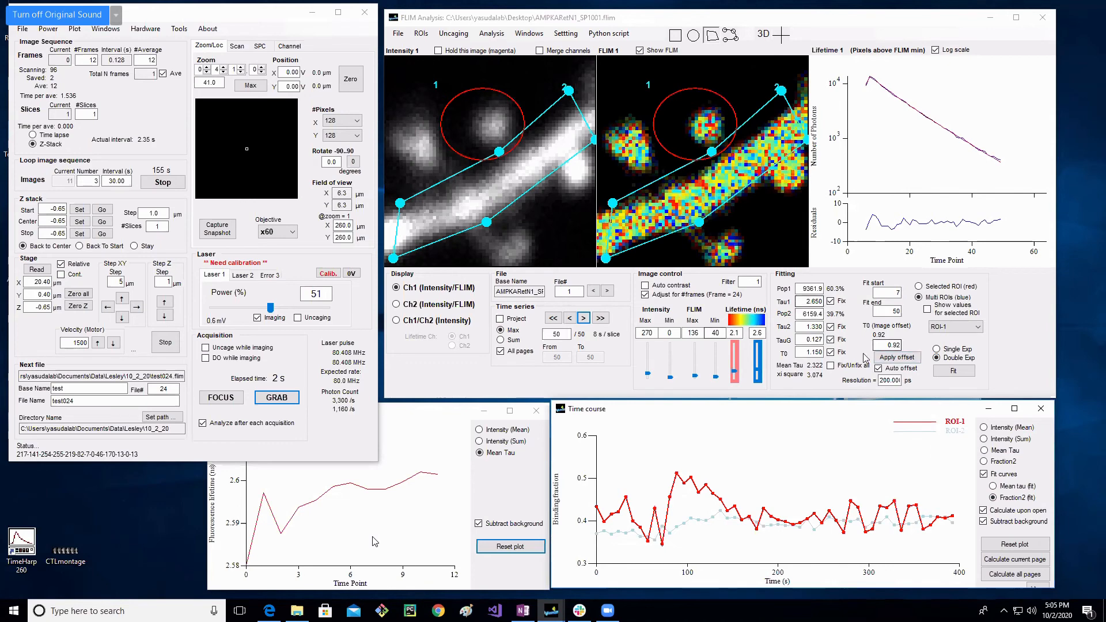
click(1027, 488)
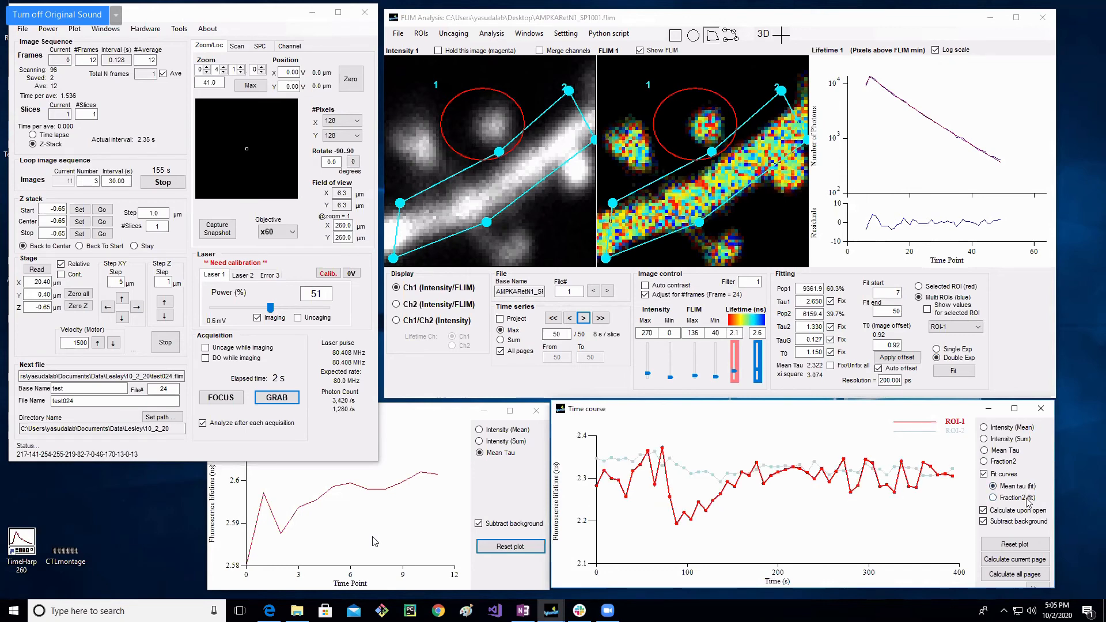
click(1028, 499)
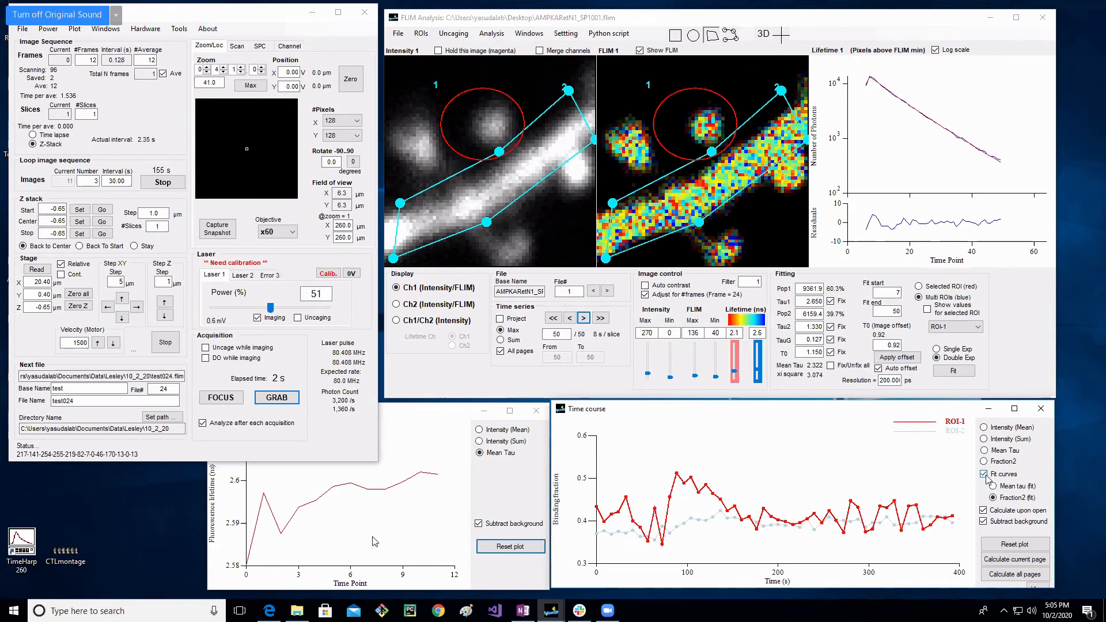
Step: Plot the time course as Intensity (Sum), zoom in on the ROI-1 curve, and restore the full range
click(984, 440)
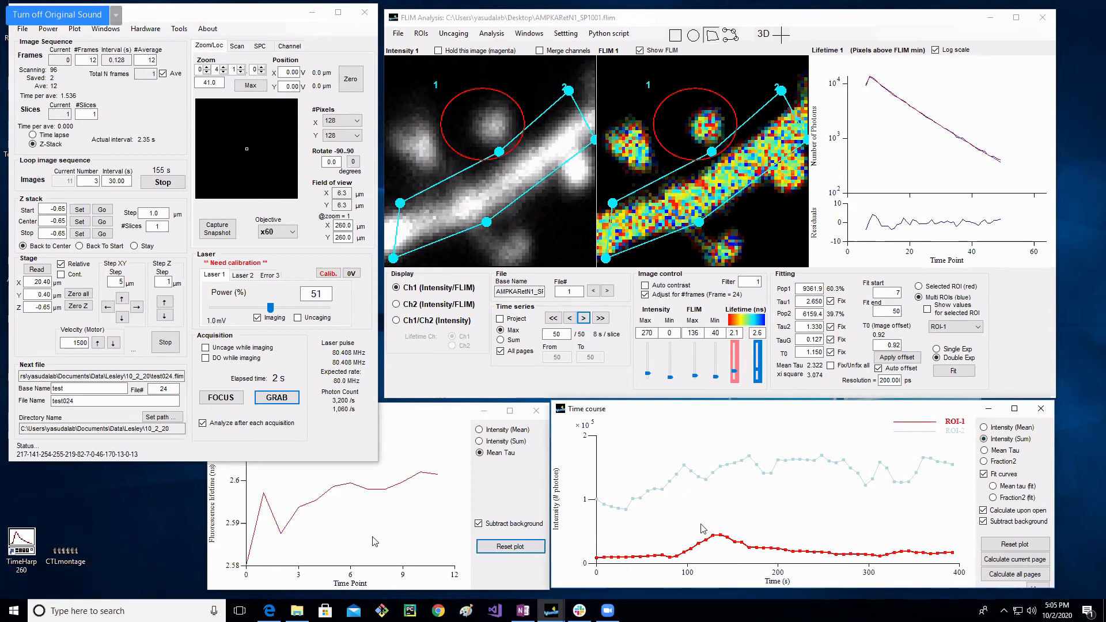
drag(592, 537, 970, 573)
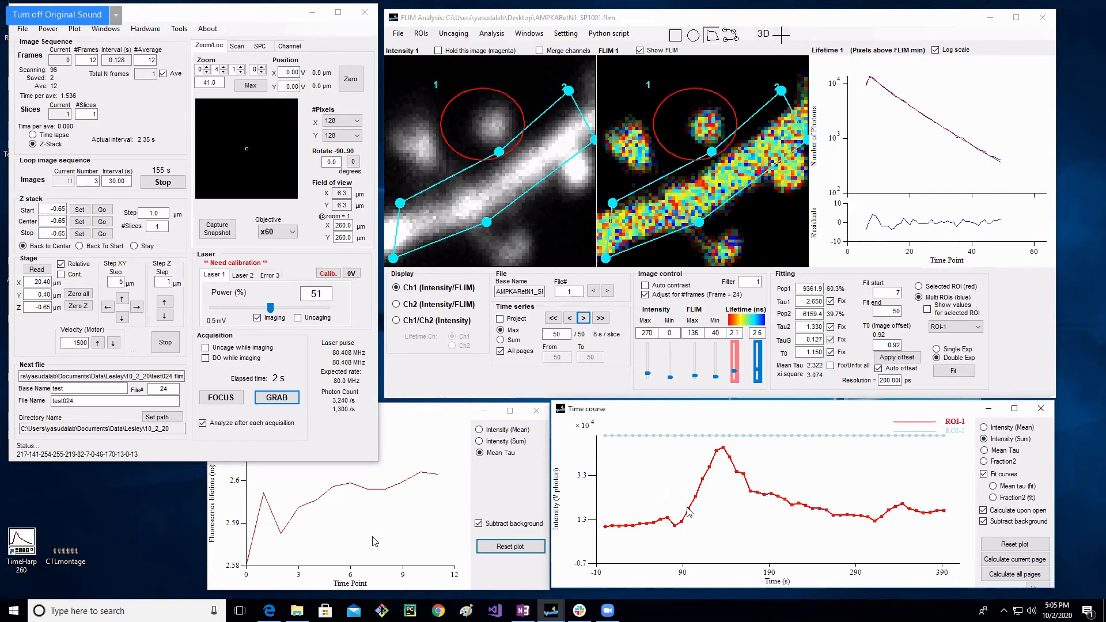
drag(559, 496, 896, 526)
drag(971, 545, 971, 544)
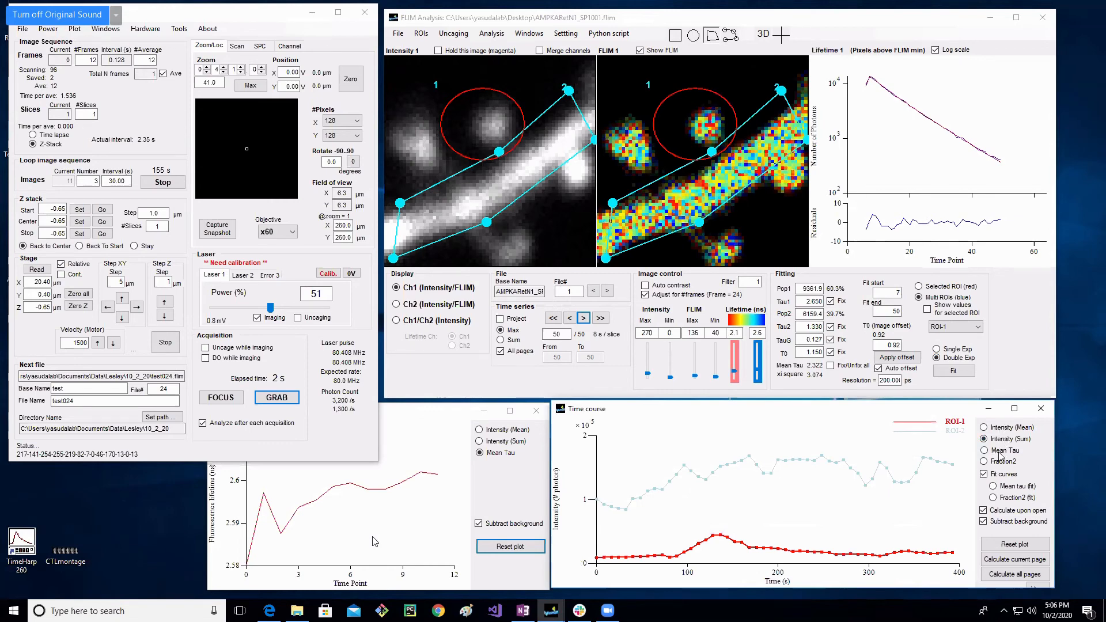
Step: Plot Mean tau (fit), move and enlarge the Time course window, and view its time course data in Excel
click(993, 487)
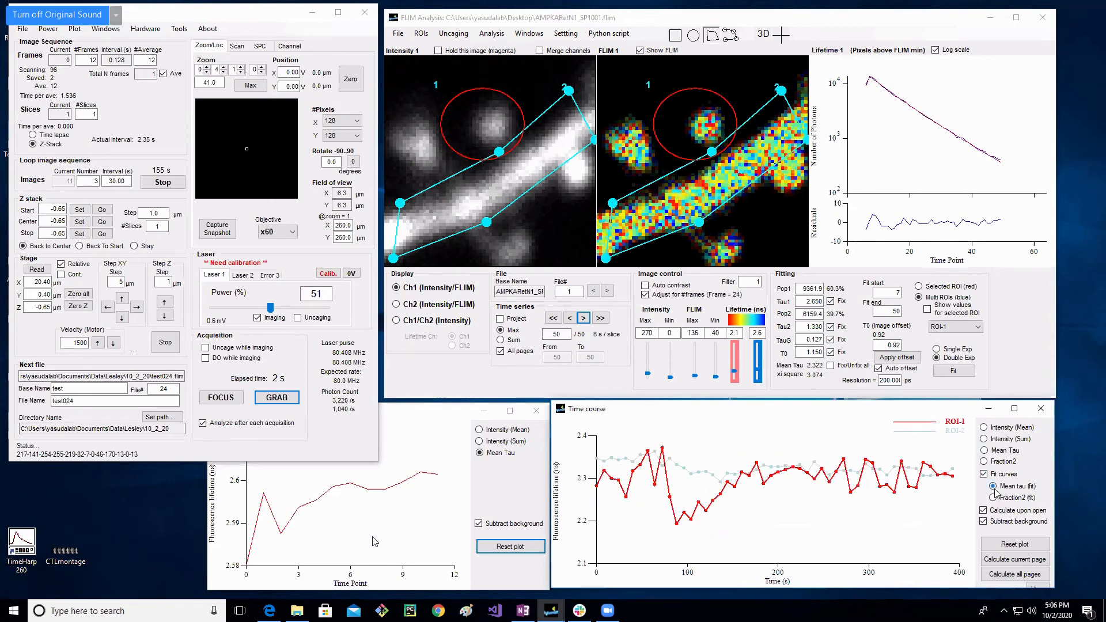
drag(837, 409, 827, 362)
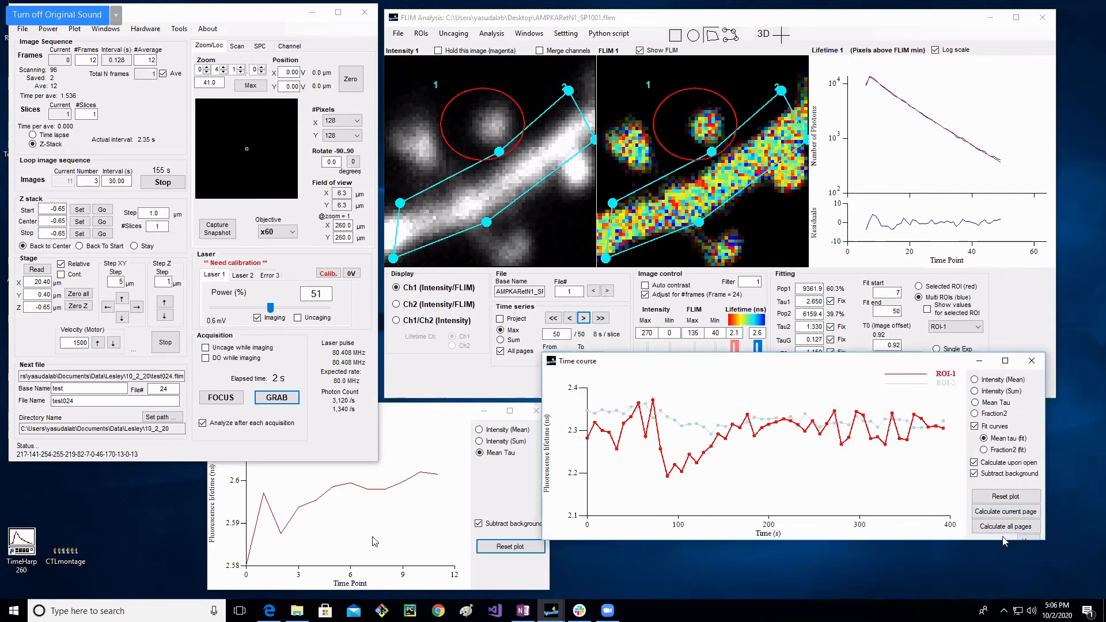
drag(1004, 542, 1008, 572)
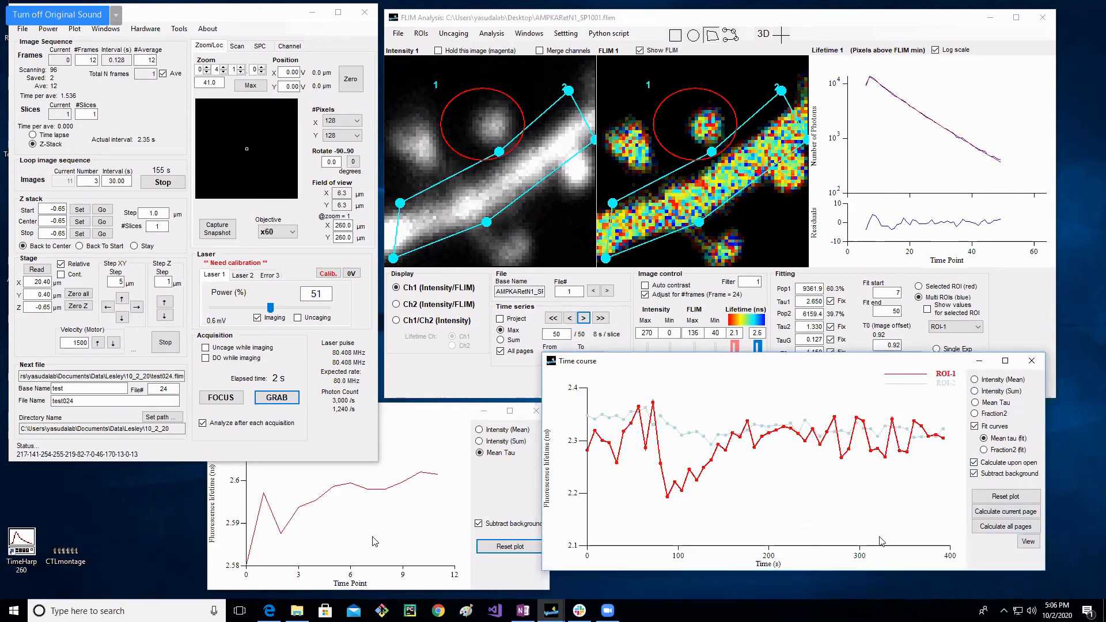
click(1029, 543)
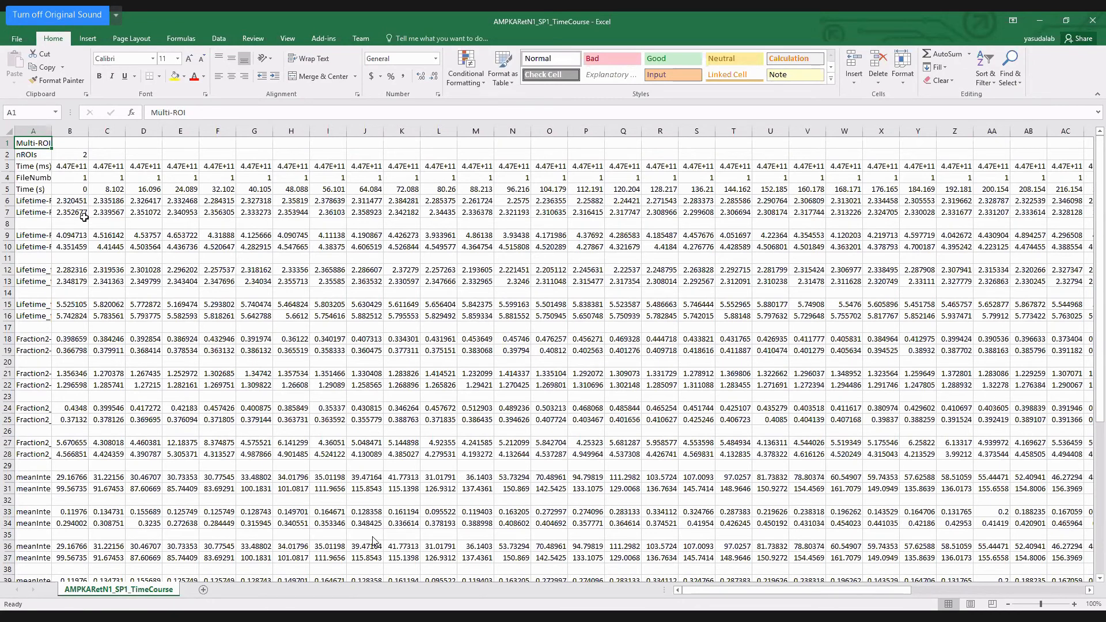
Step: Fit column A to its labels and highlight the Time (ms), Time (s) and channel 1 Lifetime_fit rows for inspection
double_click(54, 131)
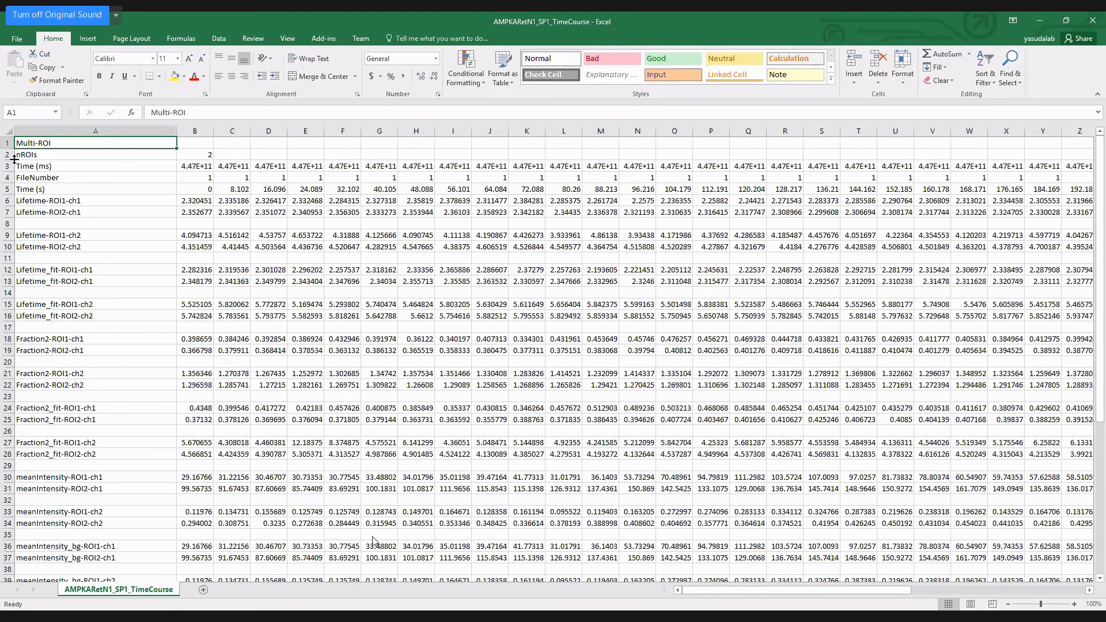
click(5, 165)
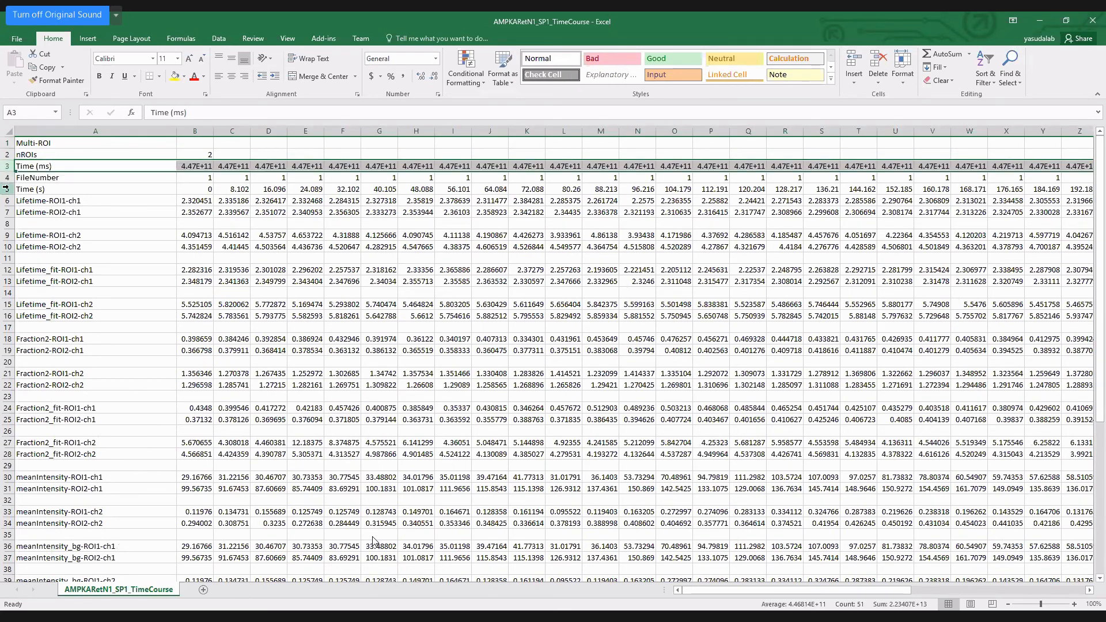
click(6, 189)
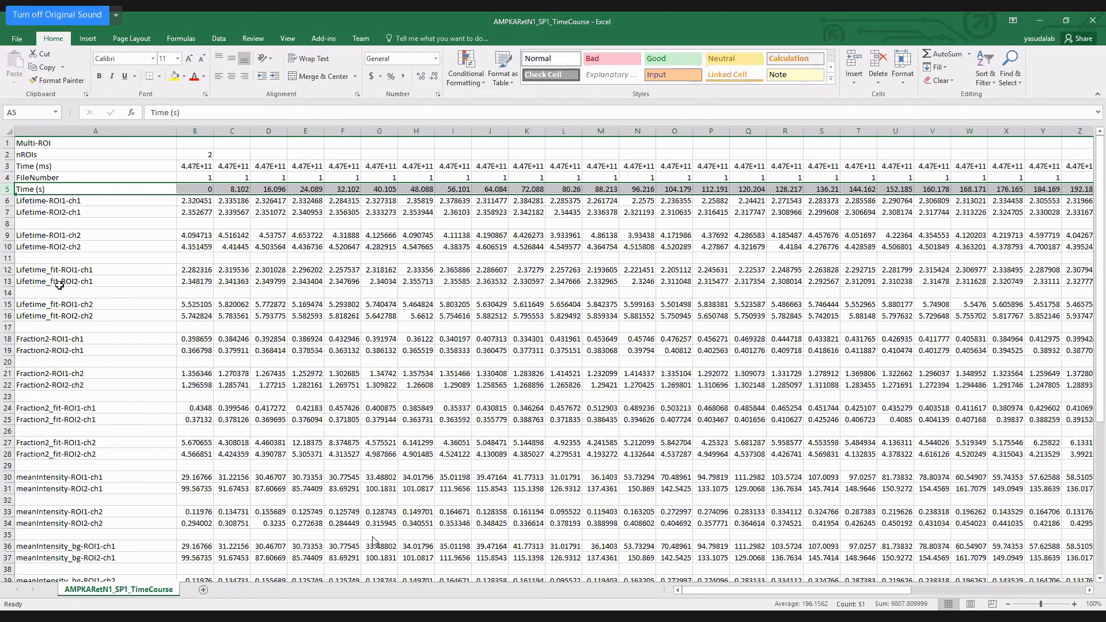
click(8, 271)
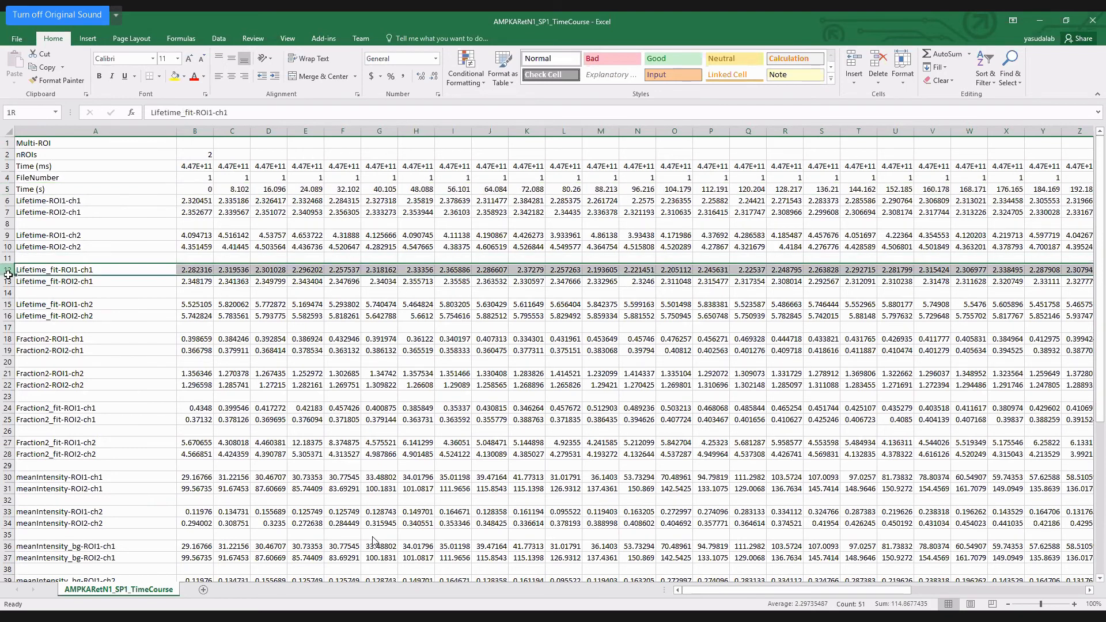
drag(8, 279, 8, 280)
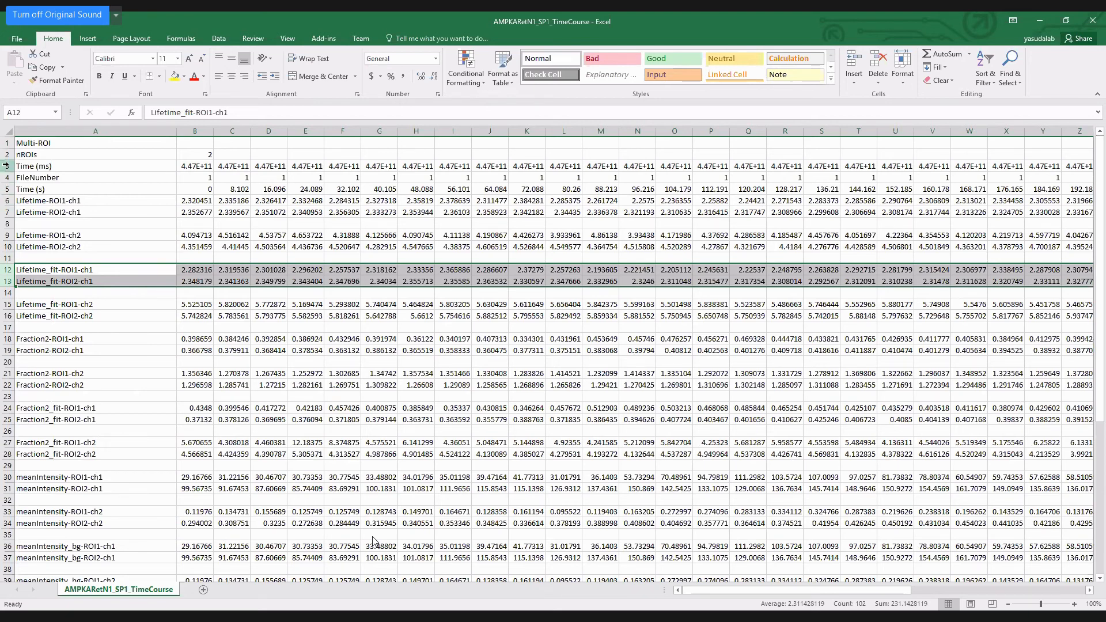
Step: Select the Time (s) row together with both channel 1 Lifetime_fit rows and show the scatter chart types
click(6, 190)
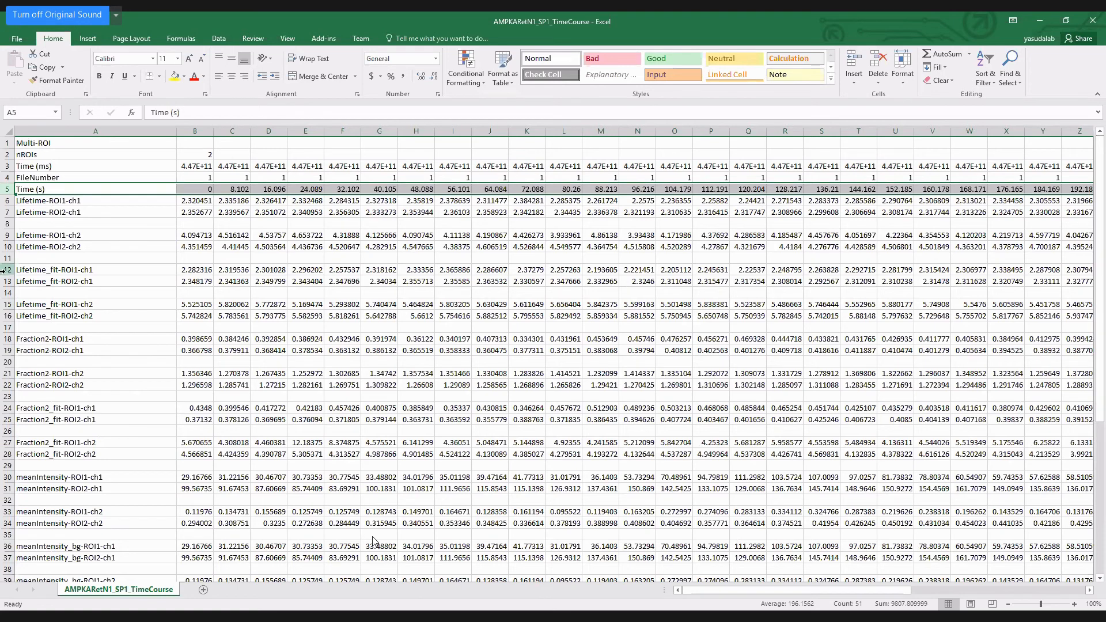
drag(4, 270, 6, 281)
click(95, 40)
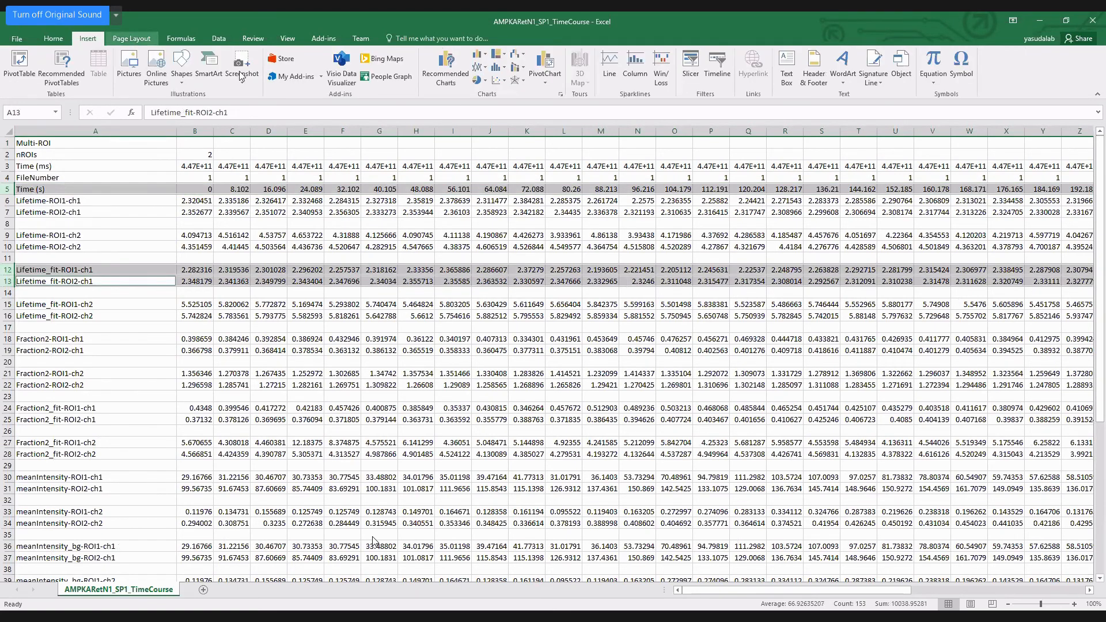
click(502, 82)
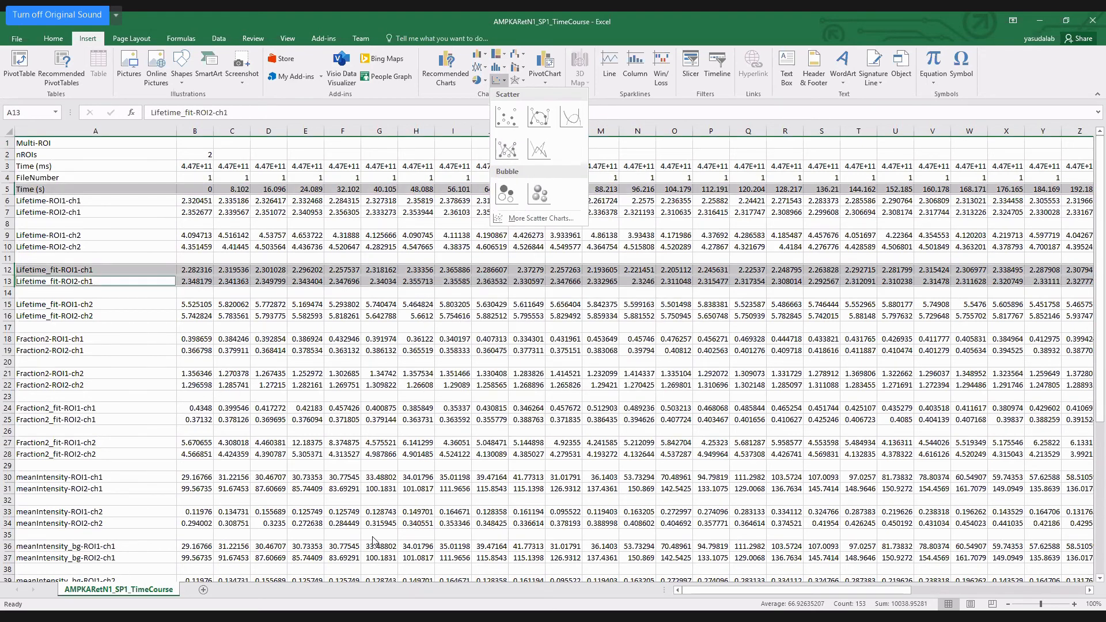
click(364, 153)
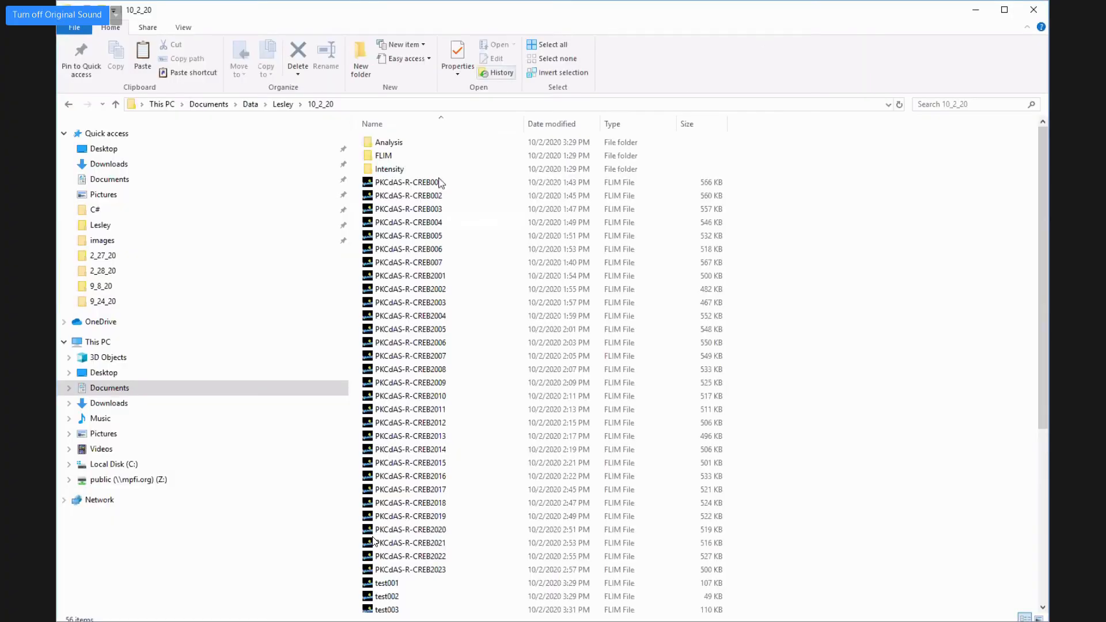
Step: Examine the time course files in the Analysis folder of the 10_2_20 data, and minimize the folder window
double_click(385, 144)
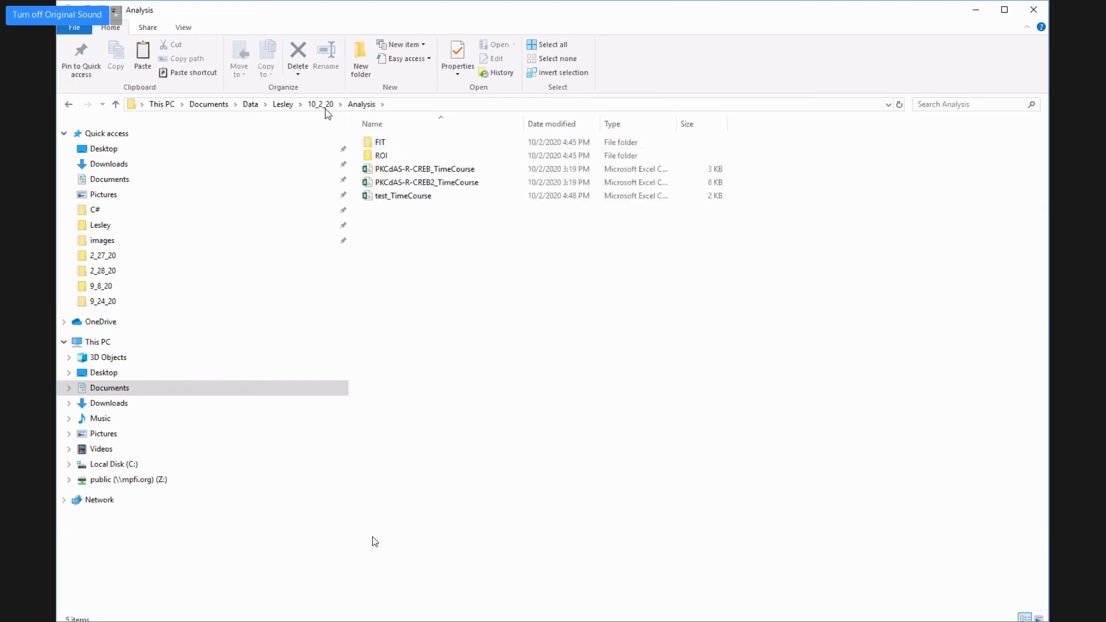
click(323, 104)
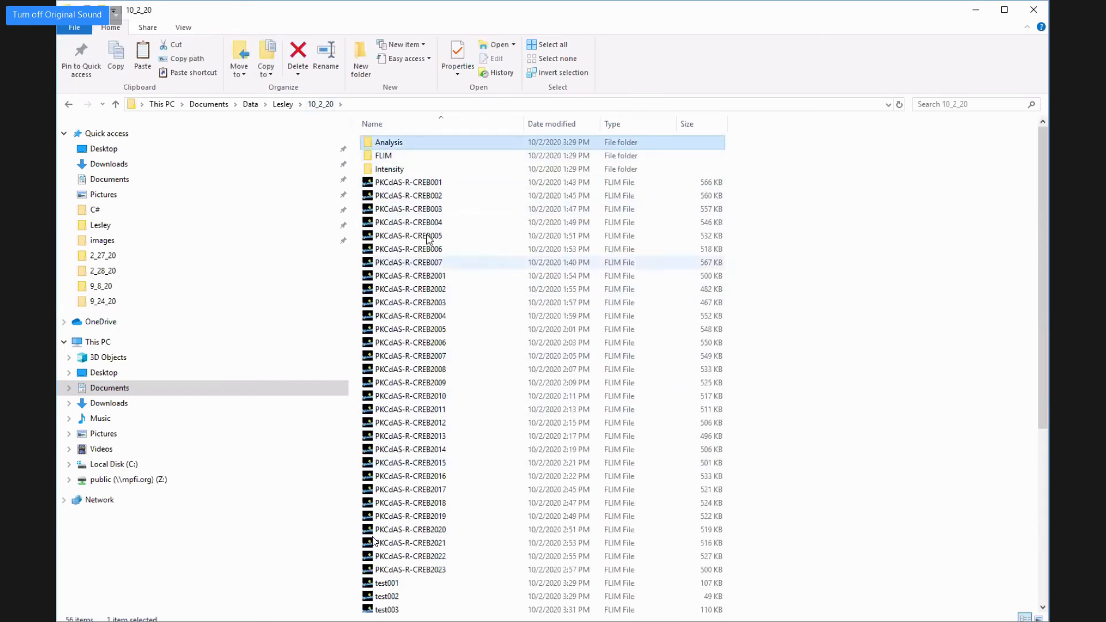
double_click(393, 141)
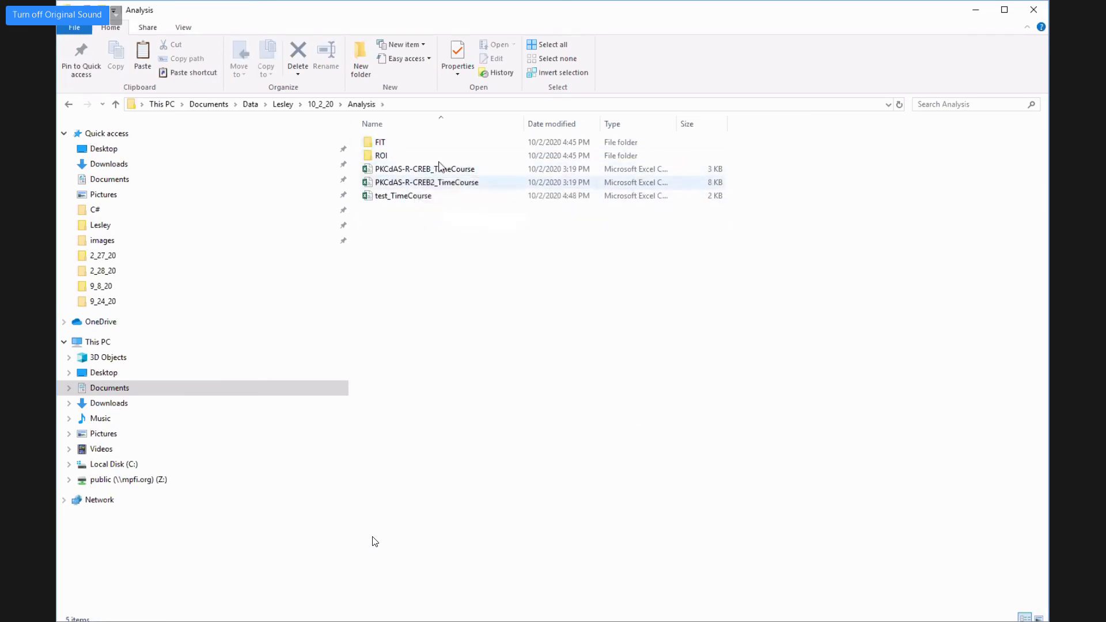
click(978, 14)
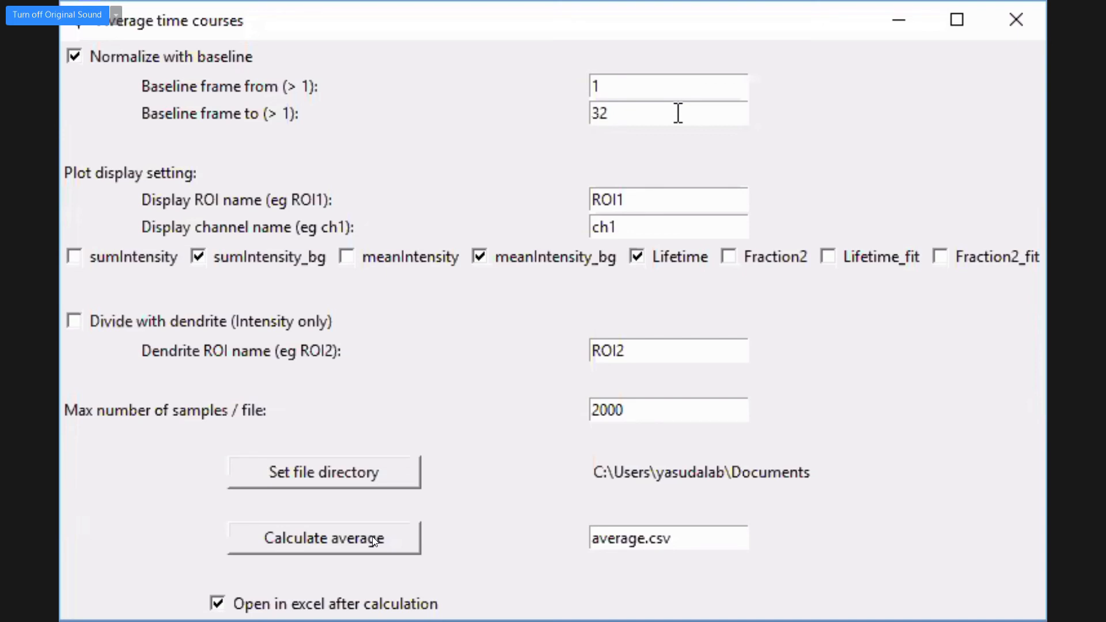
Step: Set the end of the baseline frame range to 20 in Average time courses
click(678, 113)
drag(642, 114, 525, 116)
text(20)
Step: Set the file directory to 9_30_20/Analysis/1 spine by choosing DeltaKO_SDd_N5_1spine_TimeCourse, and calculate the average
click(366, 474)
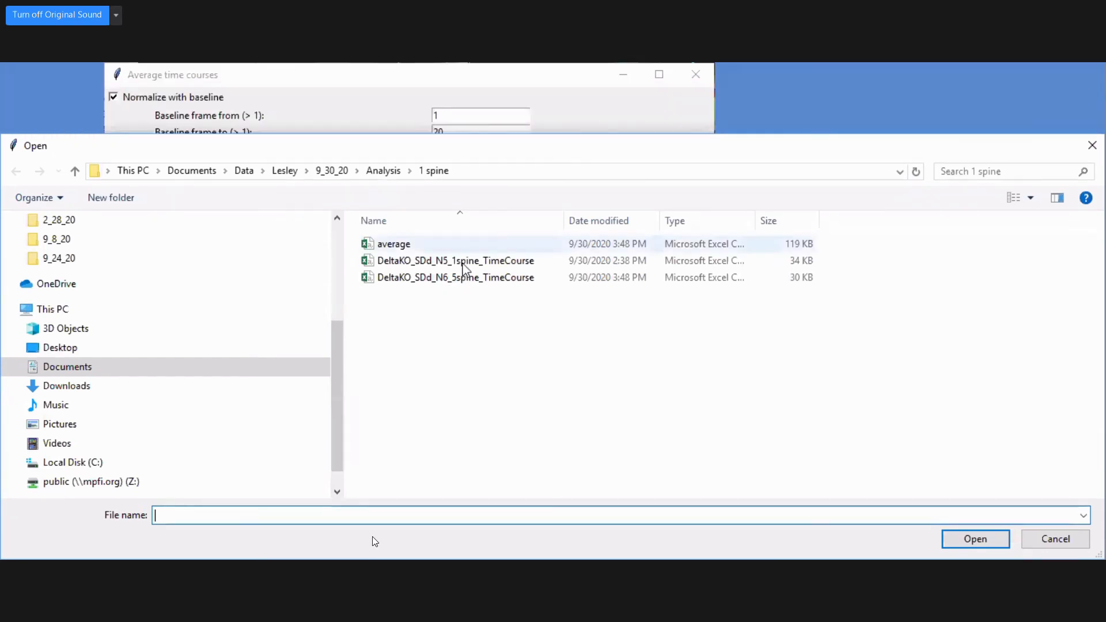
click(477, 259)
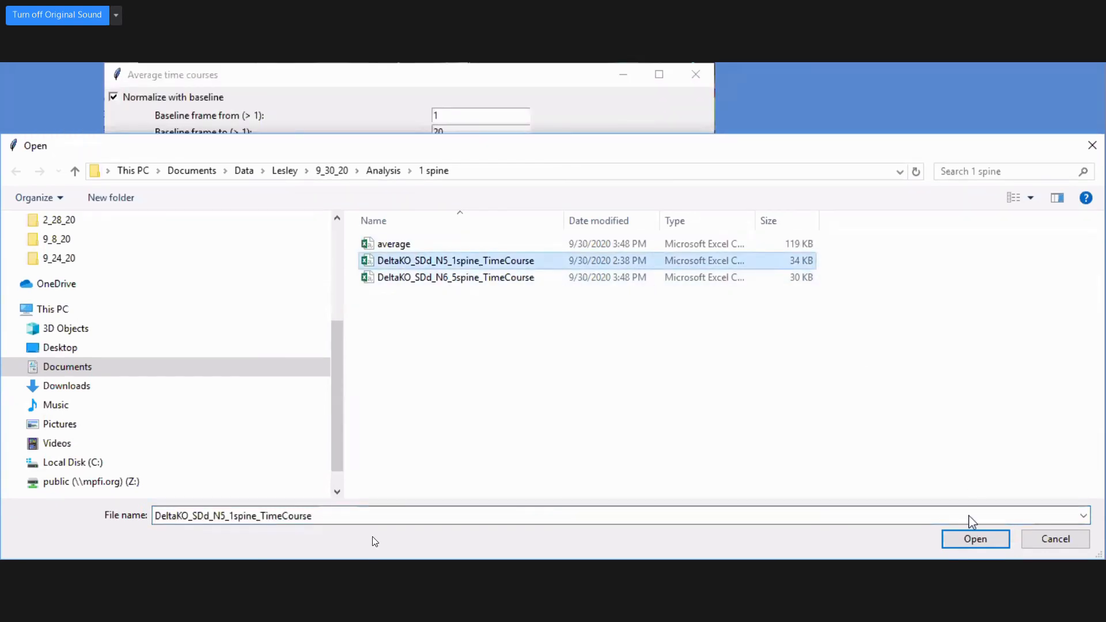
click(976, 539)
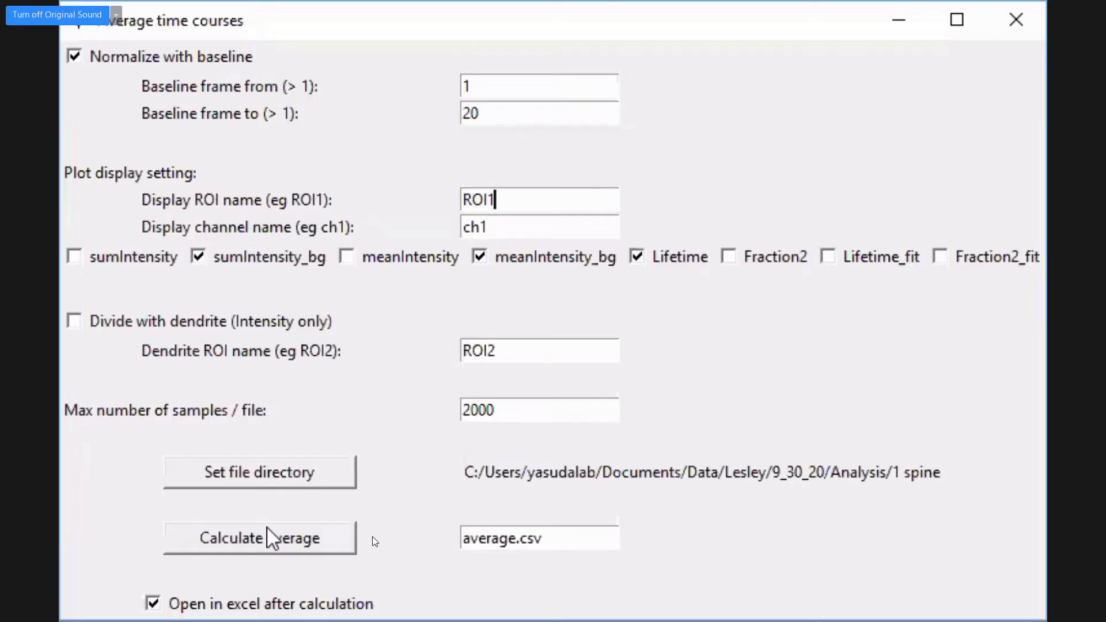
click(275, 536)
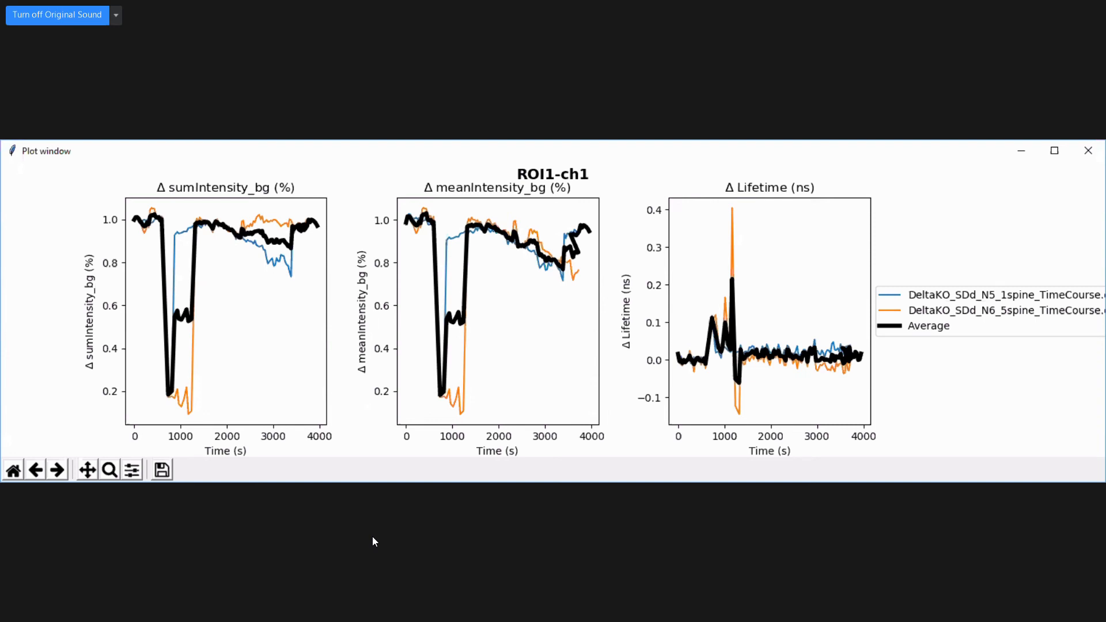
click(374, 541)
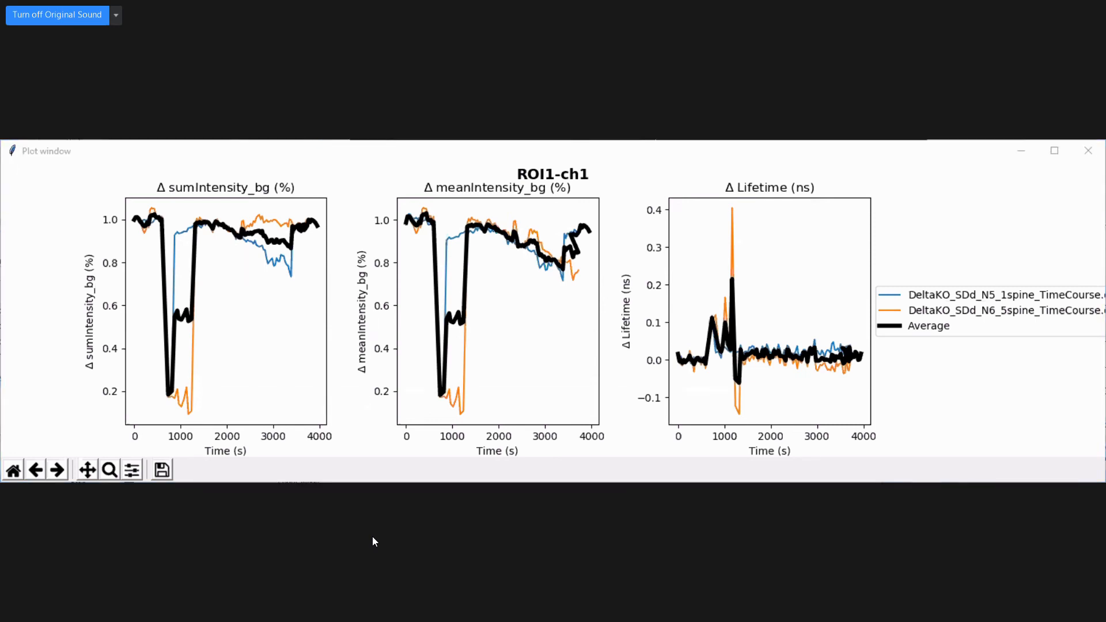
Step: Open the average file from the 2_28_20 Analysis folder in Excel and widen column A to show its labels
click(66, 612)
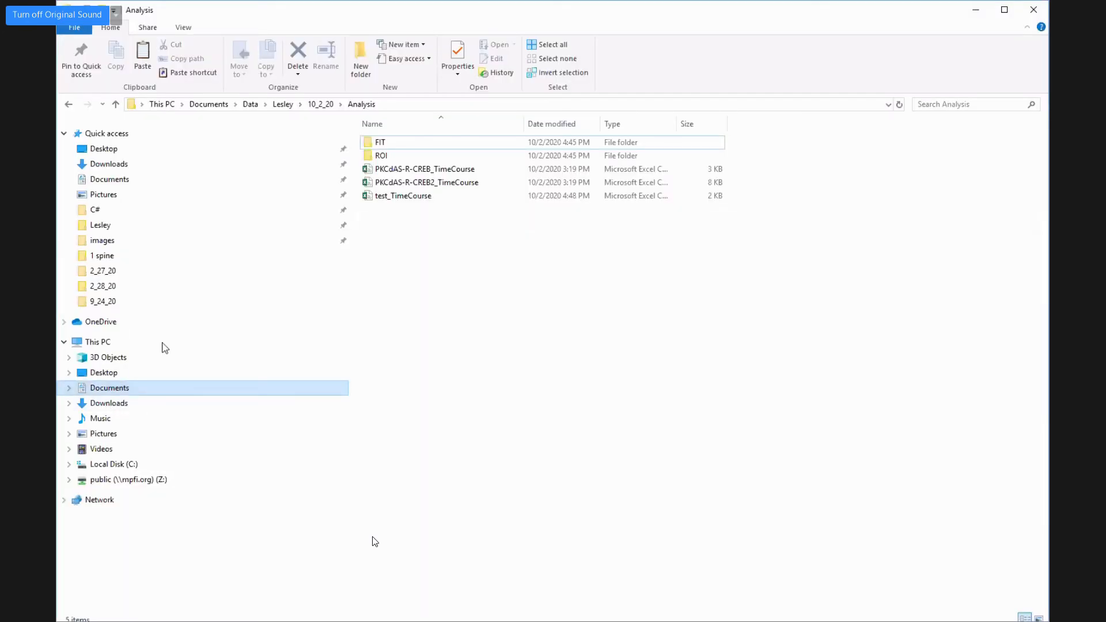
key(alt+Tab)
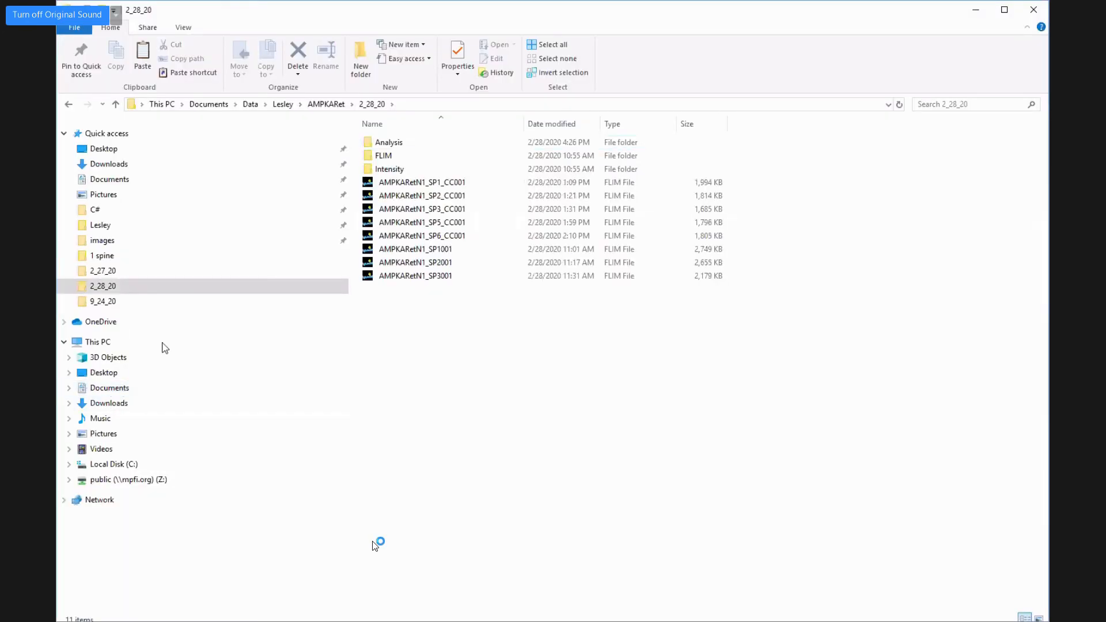
double_click(389, 142)
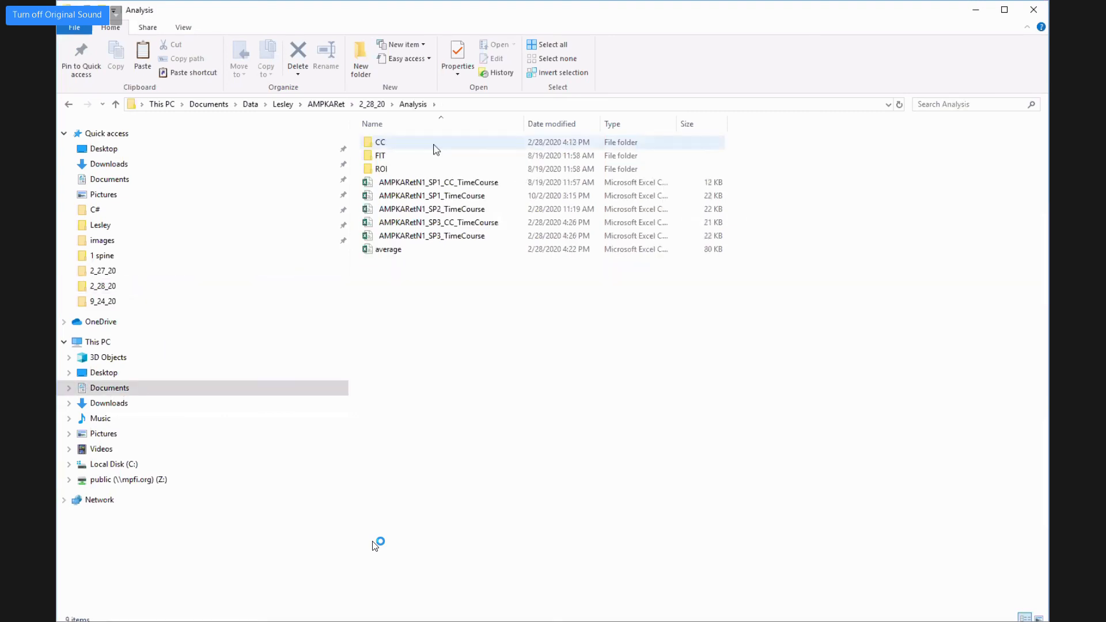
double_click(389, 250)
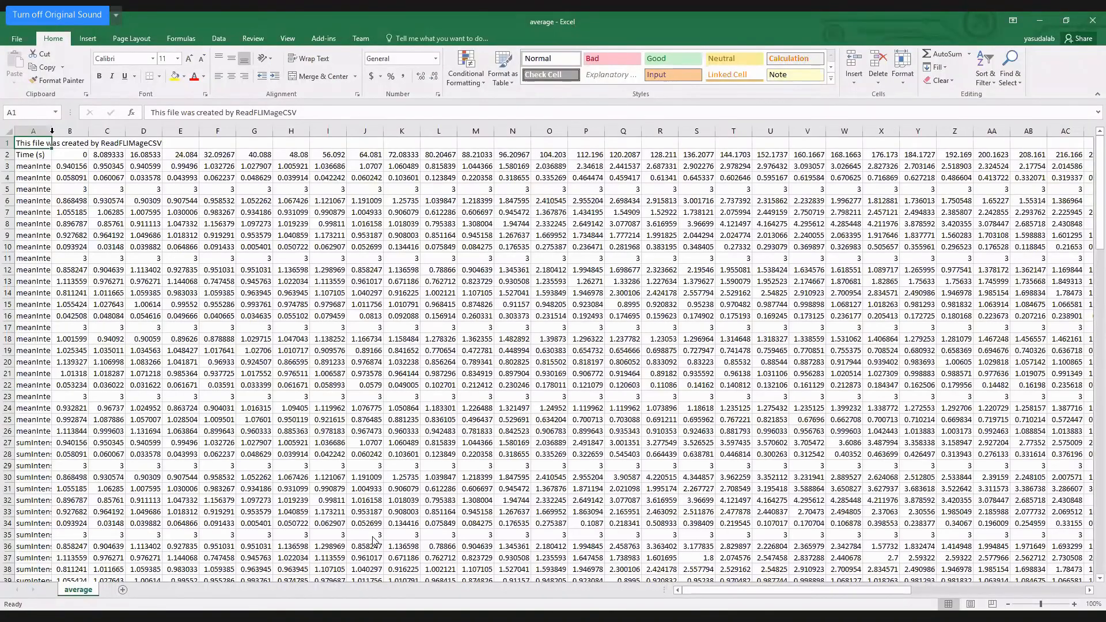
drag(52, 131, 163, 132)
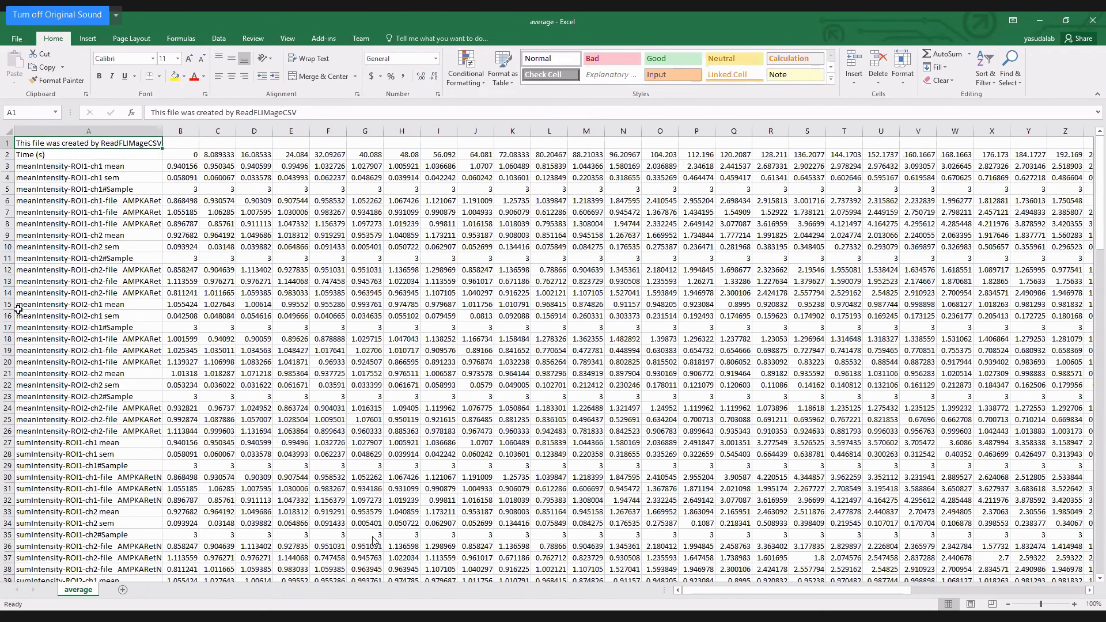
Step: Look through the intensity and lifetime rows of the average sheet and widen column A to show more of the file names
scroll(59, 272, down, 5)
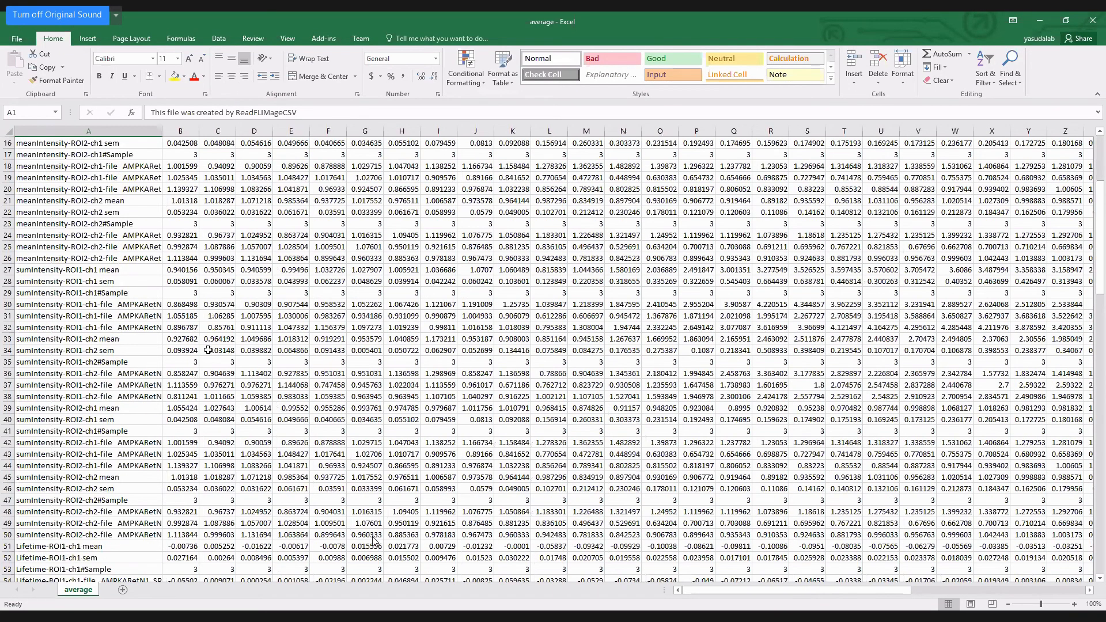
scroll(106, 368, down, 1)
scroll(23, 334, down, 1)
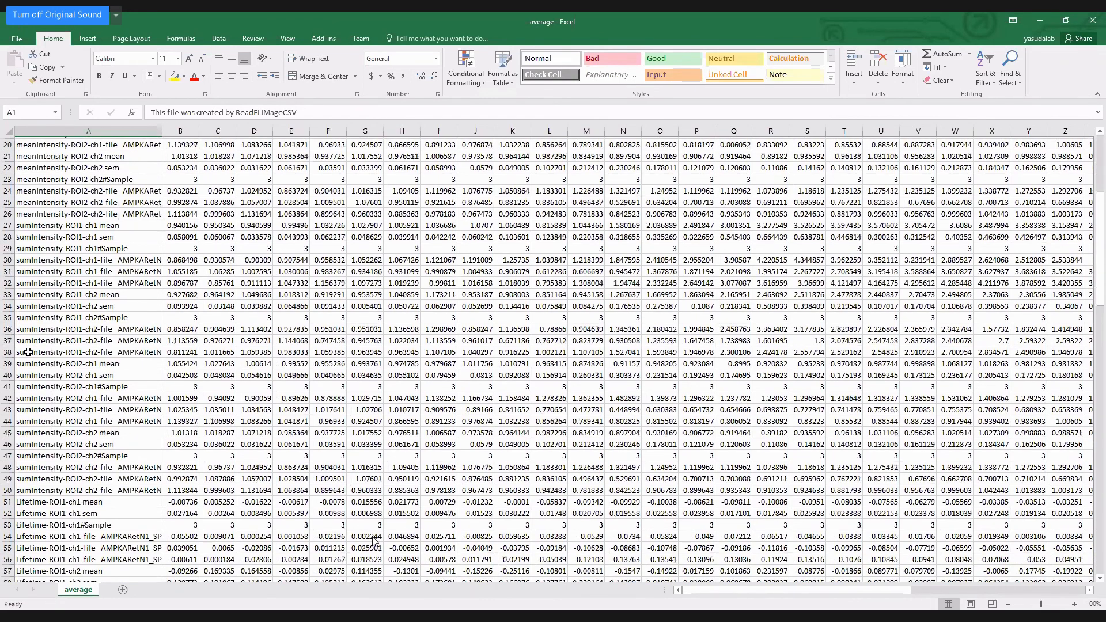
scroll(170, 376, down, 1)
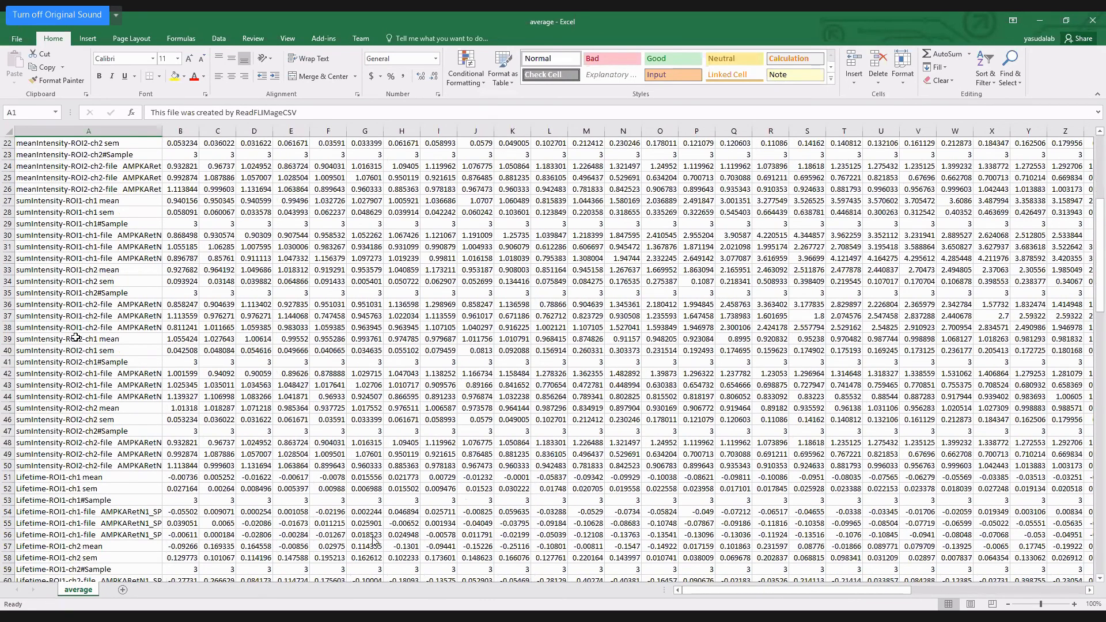
scroll(163, 128, down, 3)
scroll(163, 132, down, 4)
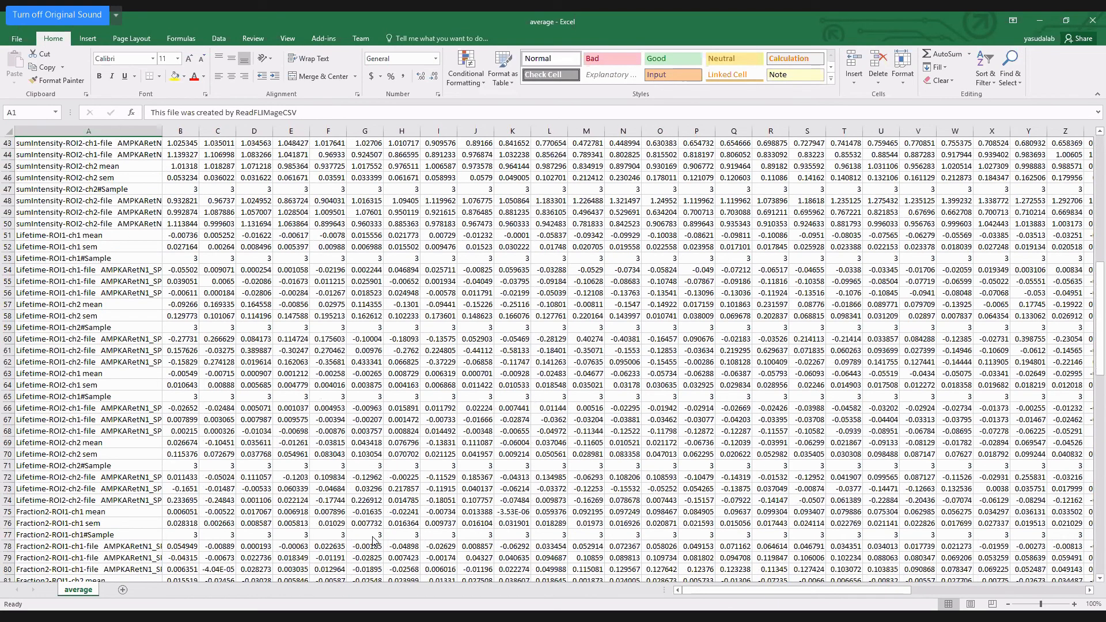
drag(162, 131, 203, 132)
Step: Examine the Lifetime, Fraction2 and Lifetime_fit rows for both ROIs and compare them with the fitted lifetime time course plot
scroll(374, 541, down, 4)
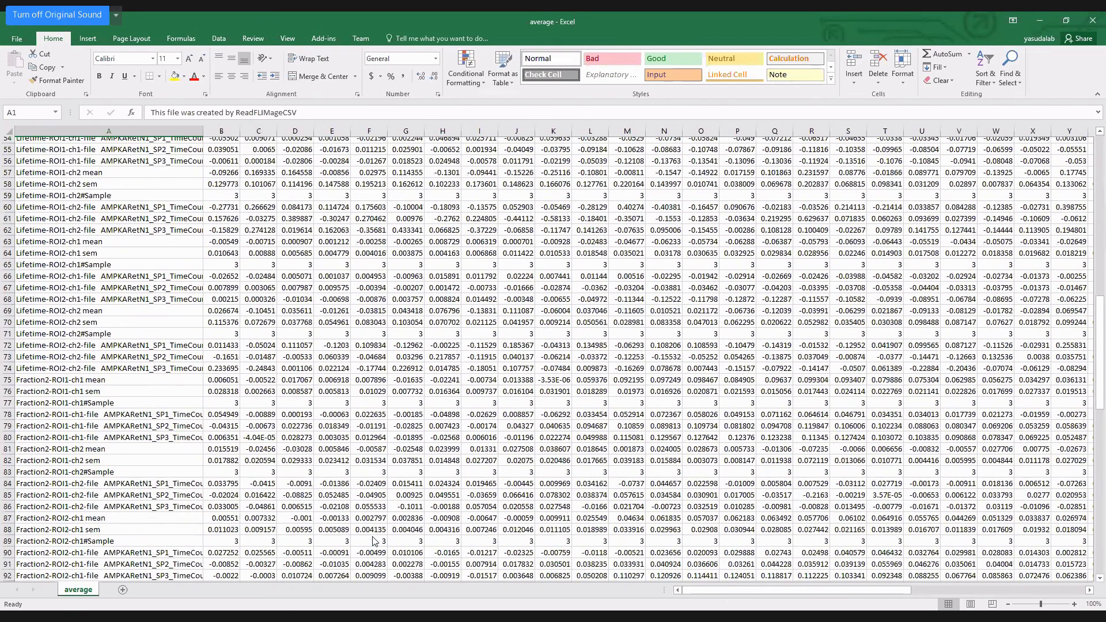
scroll(373, 542, down, 1)
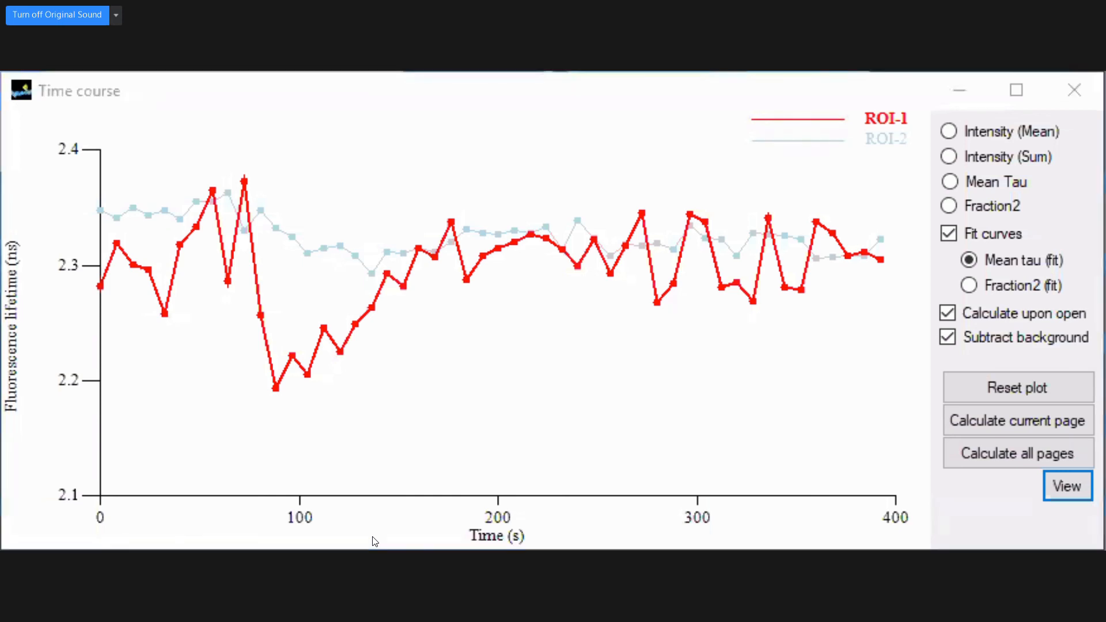
click(354, 391)
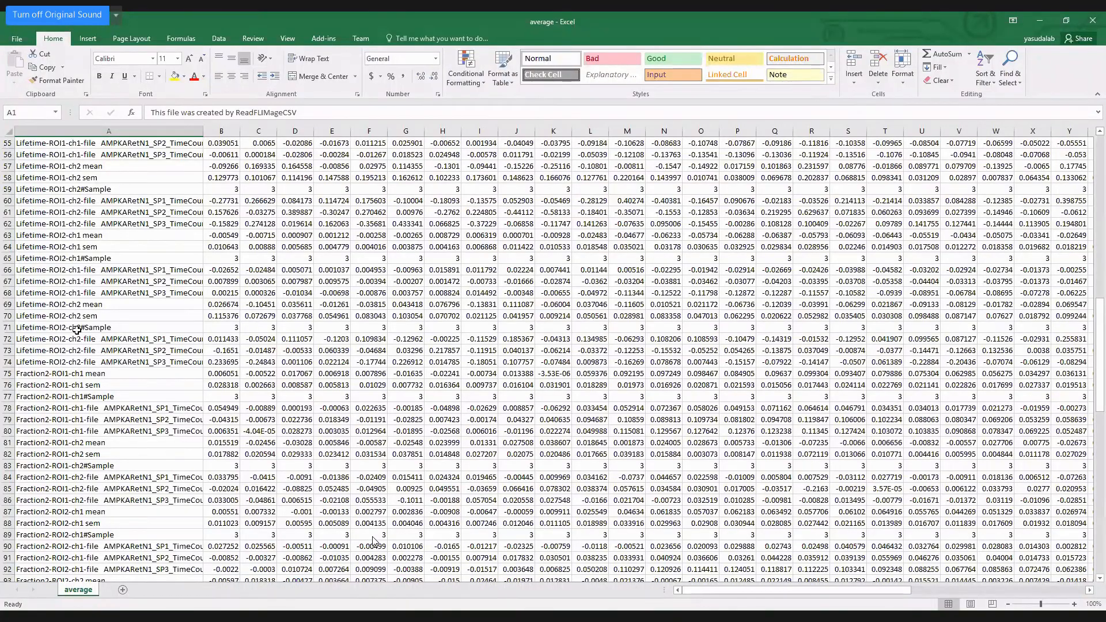
scroll(107, 351, up, 5)
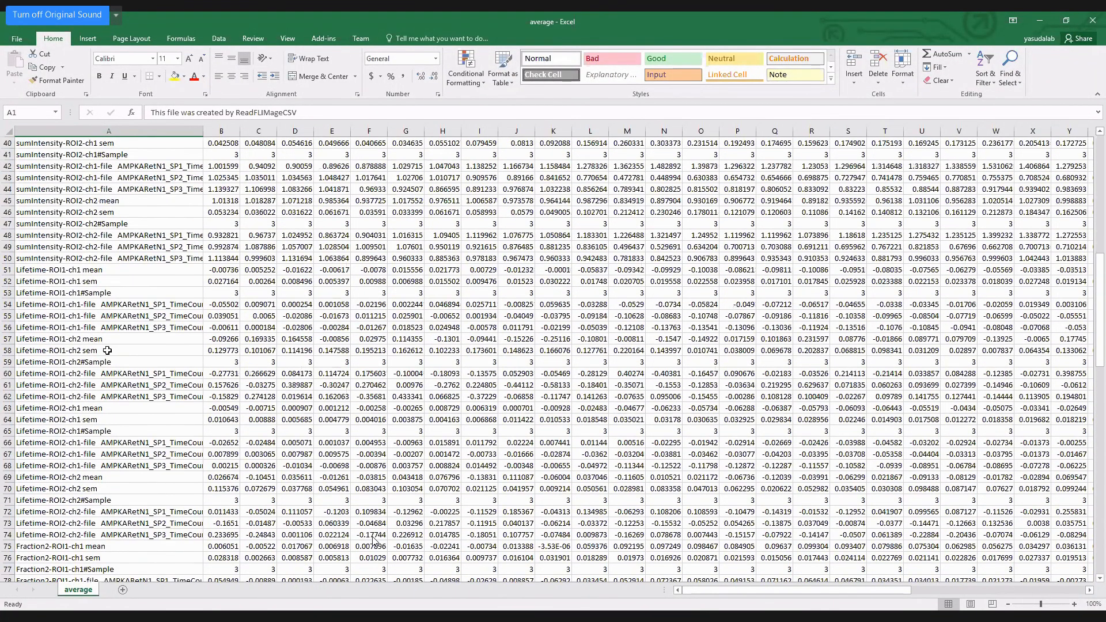
scroll(105, 328, up, 1)
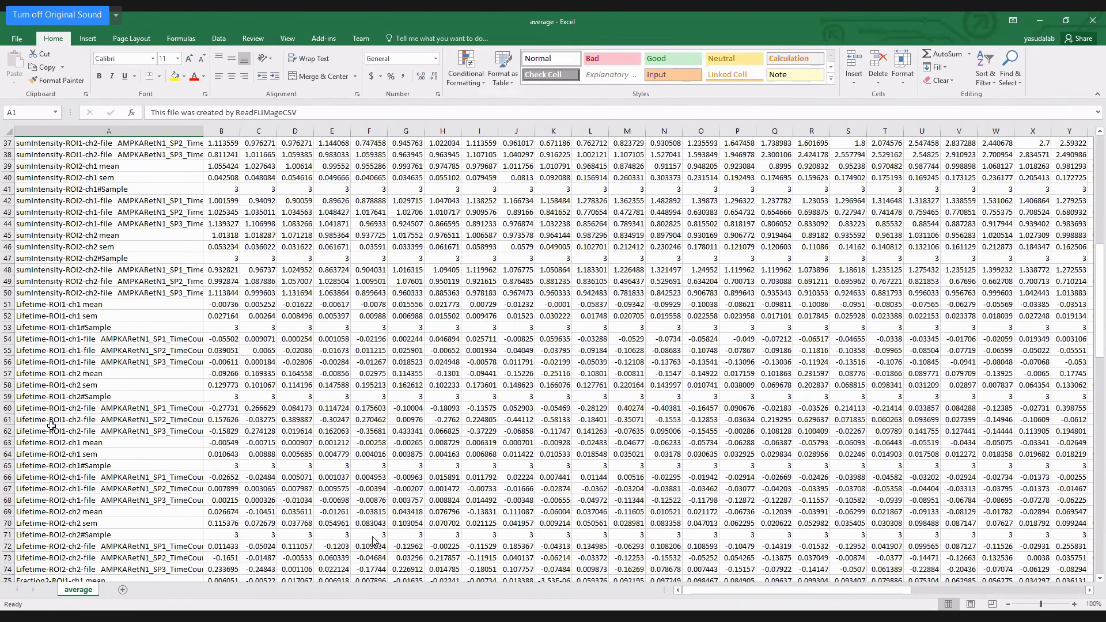
scroll(51, 426, down, 5)
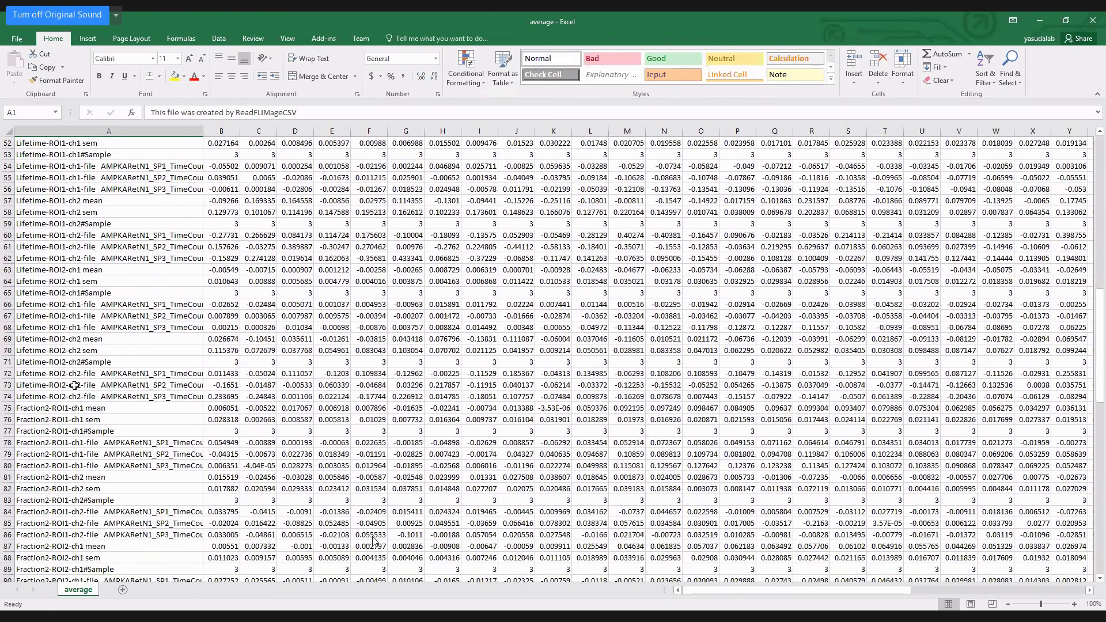
scroll(74, 386, down, 9)
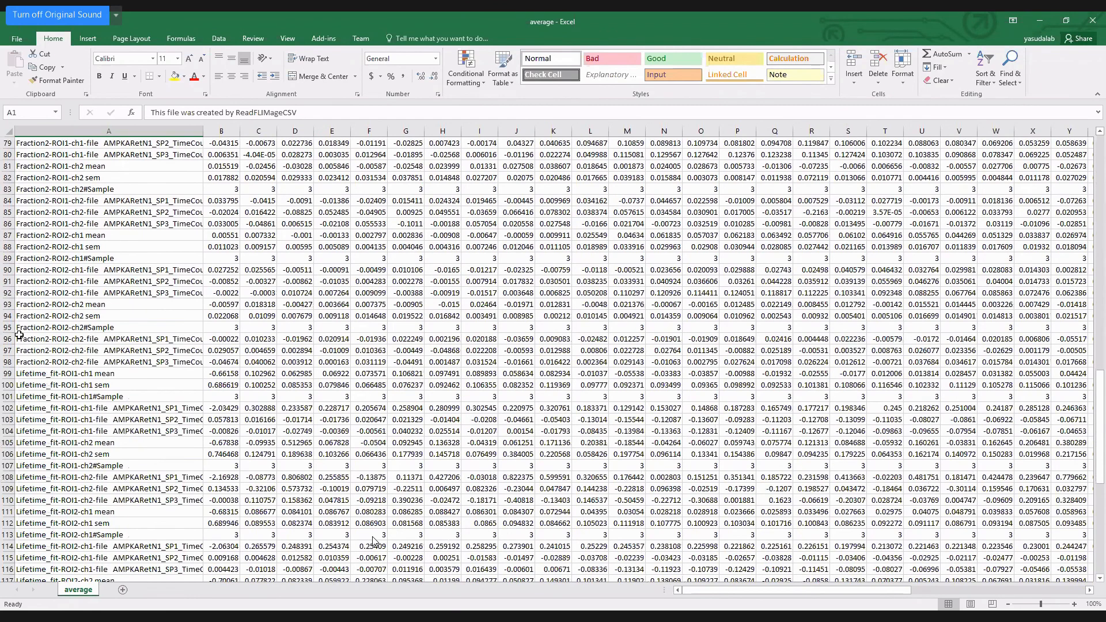
Step: Plot row 103, Lifetime_fit-ROI1-ch1 for AMPKARetN1_SP2_TimeCourse, as a scatter chart with straight lines
scroll(23, 340, down, 1)
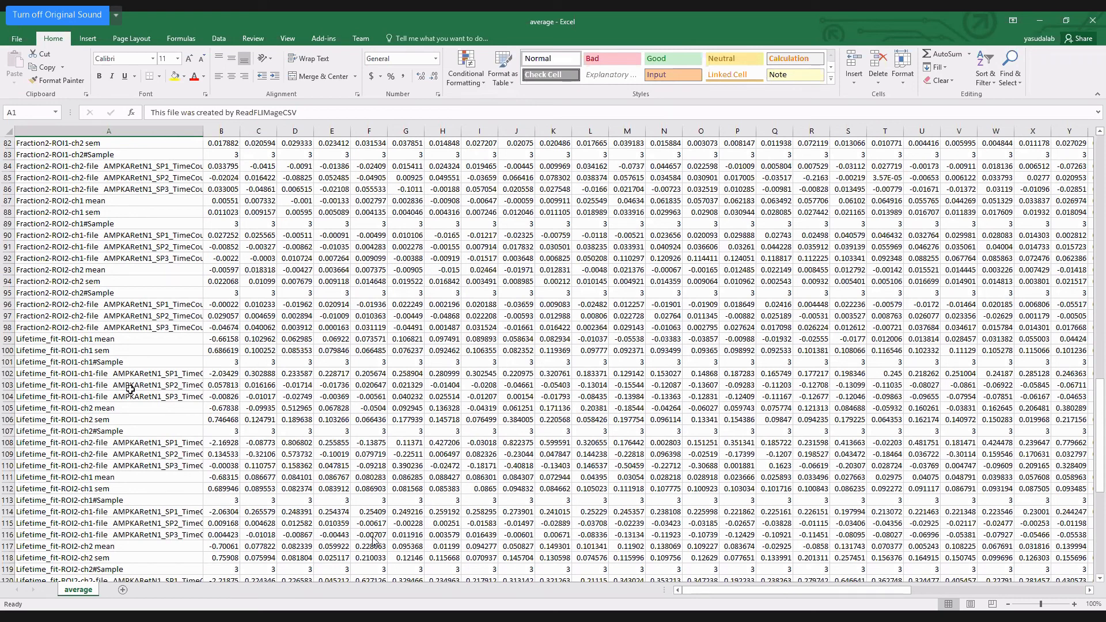
drag(227, 386, 378, 385)
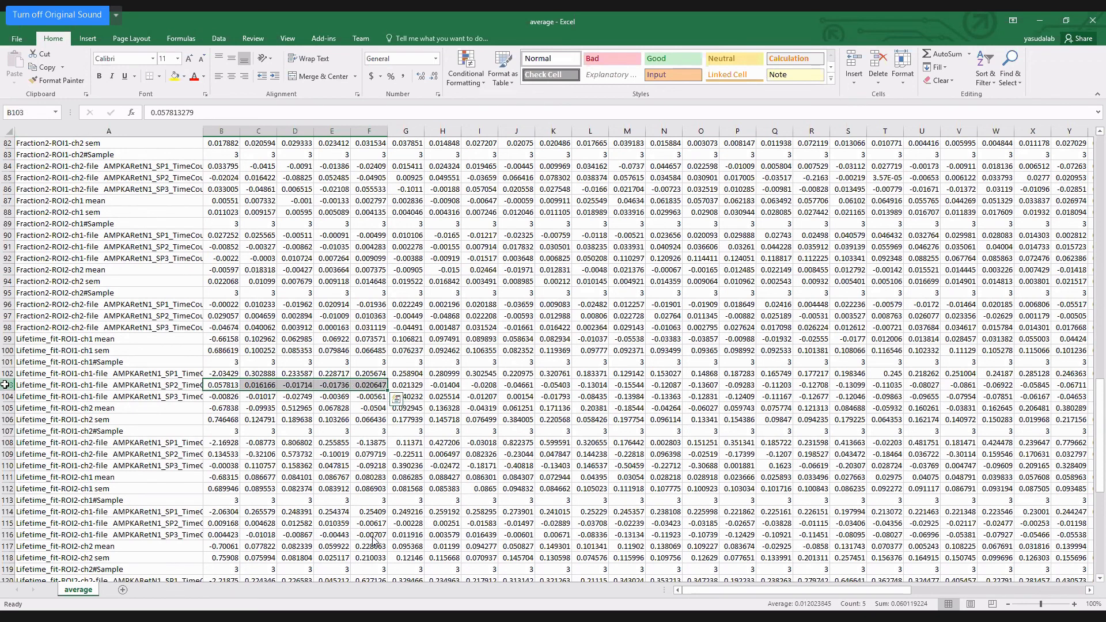
click(7, 385)
click(87, 39)
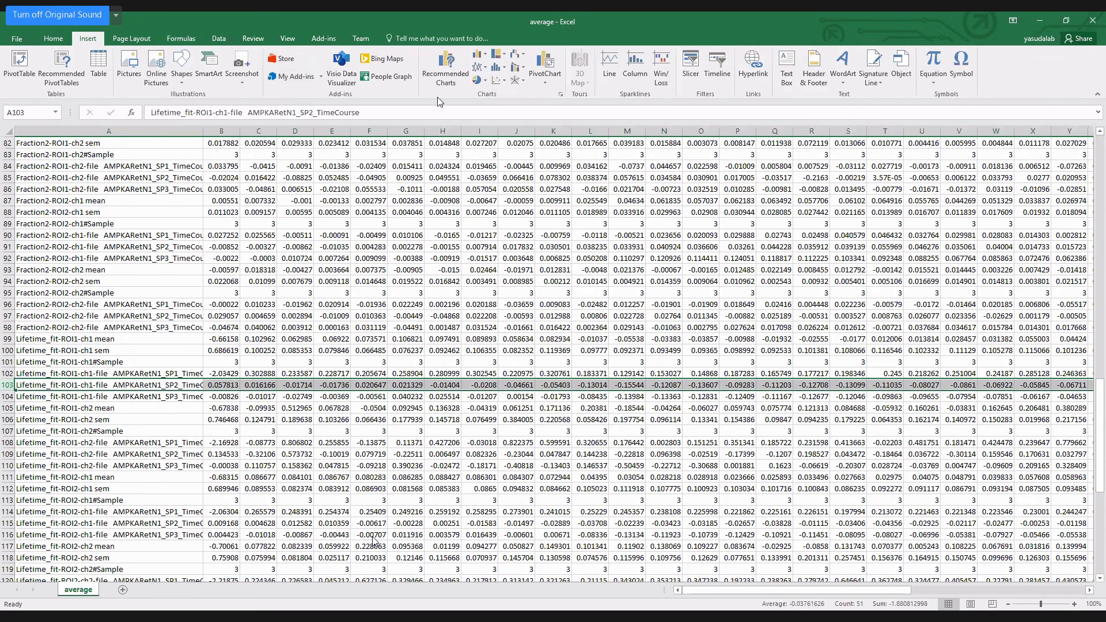
click(500, 83)
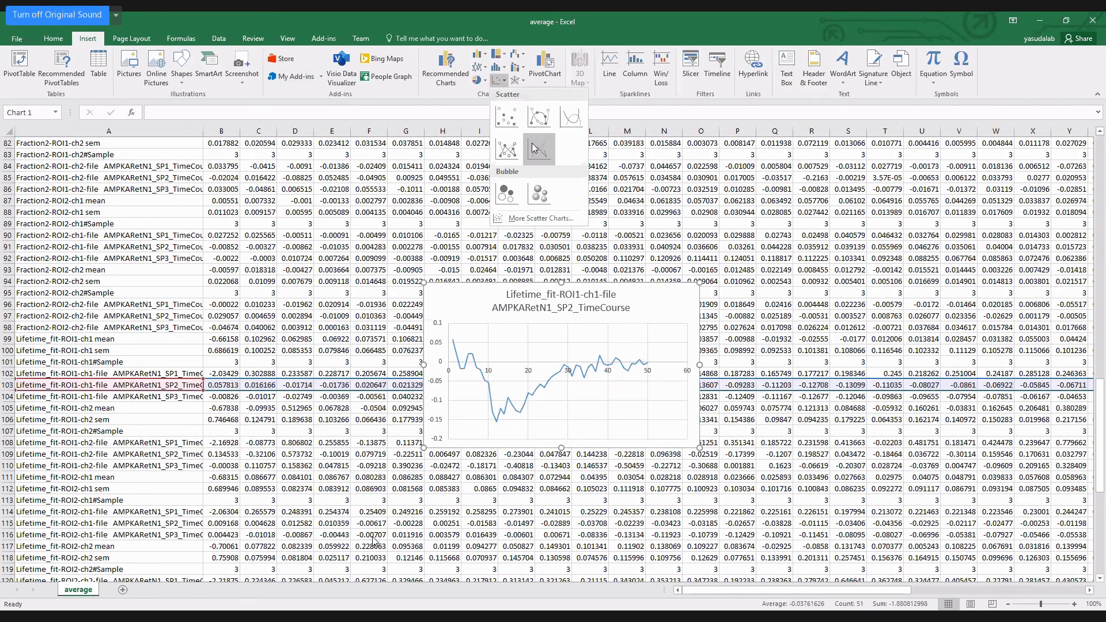
click(535, 148)
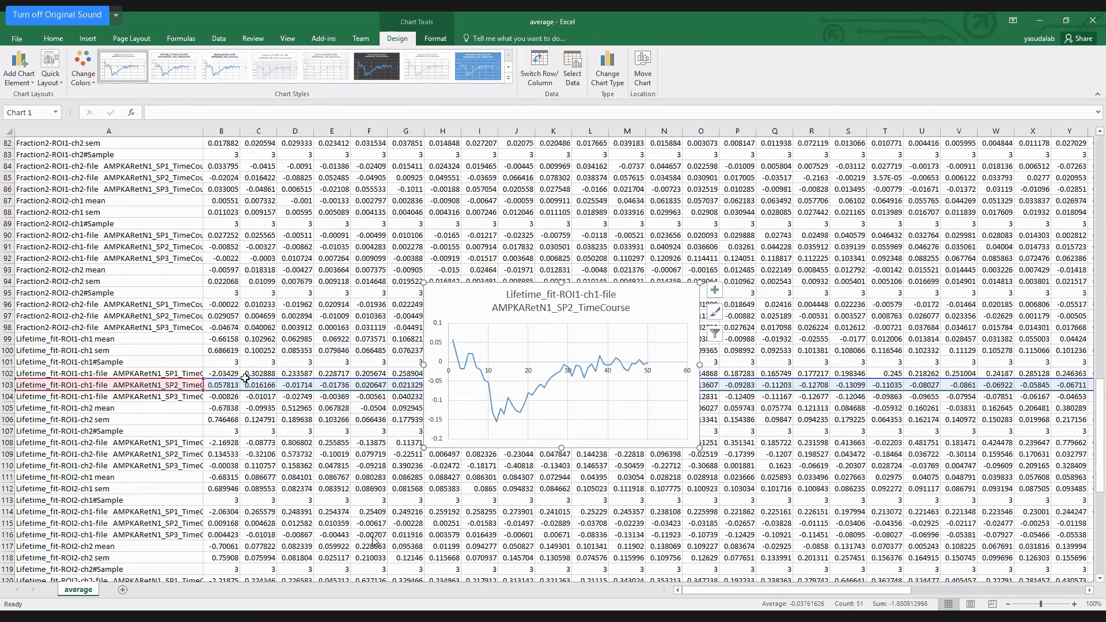
Step: Select the Lifetime_fit-ROI1-ch1 mean and sem labels, followed by the individual file rows 102 to 104
click(130, 340)
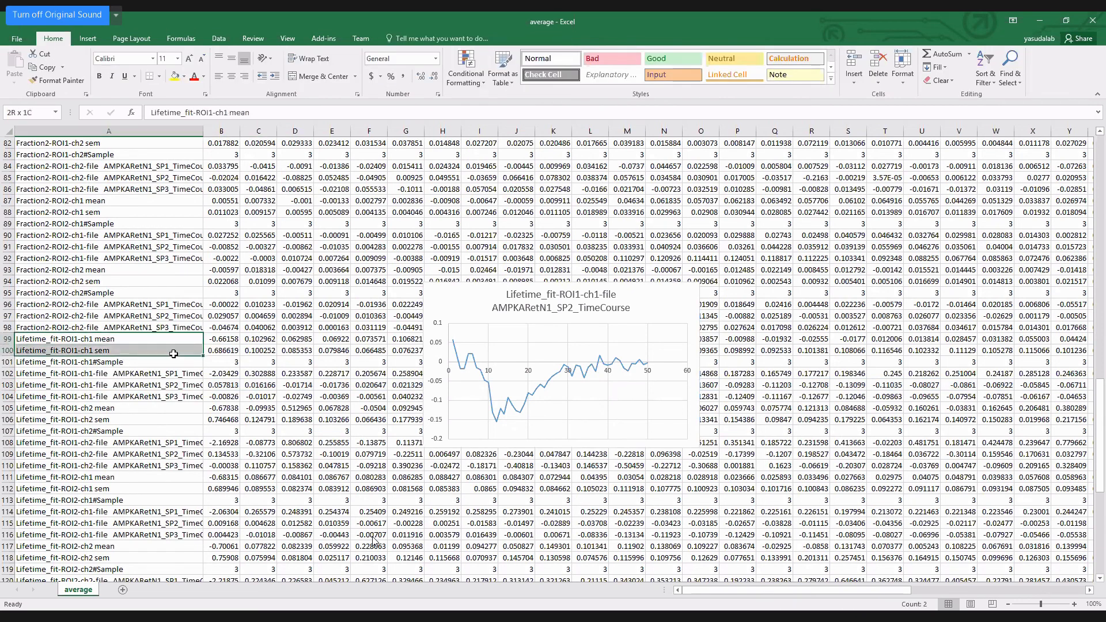
click(7, 373)
drag(7, 372, 15, 397)
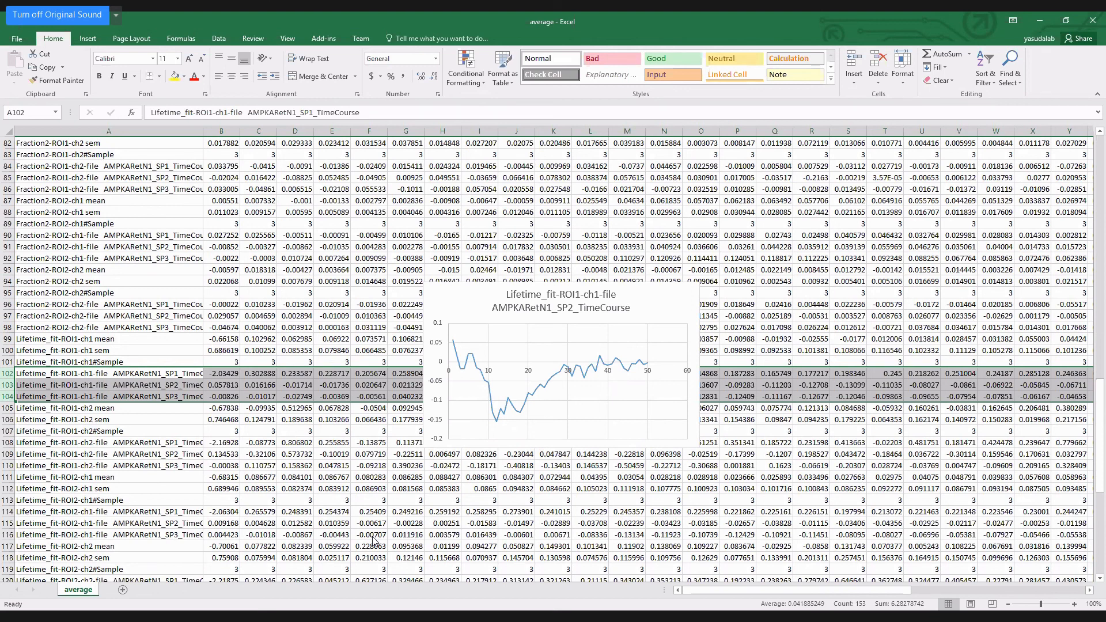
Step: Switch to the FLIM Analysis window, maximize it to view the AMPKARetN1_SP1001 images and ROIs, and restore its size
key(alt+Tab)
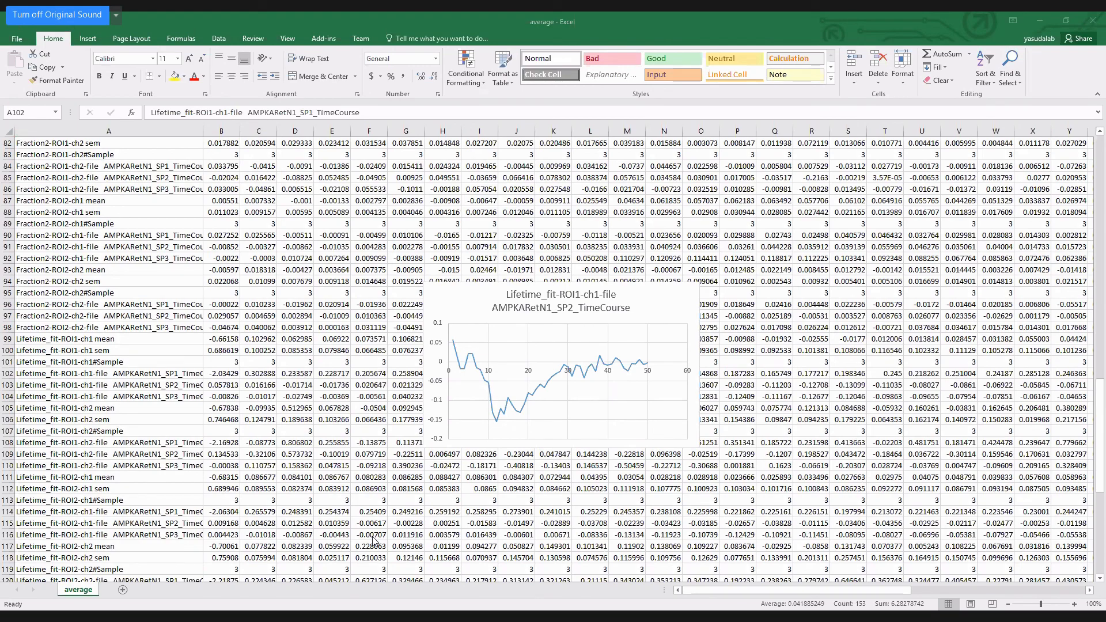
key(alt+Tab)
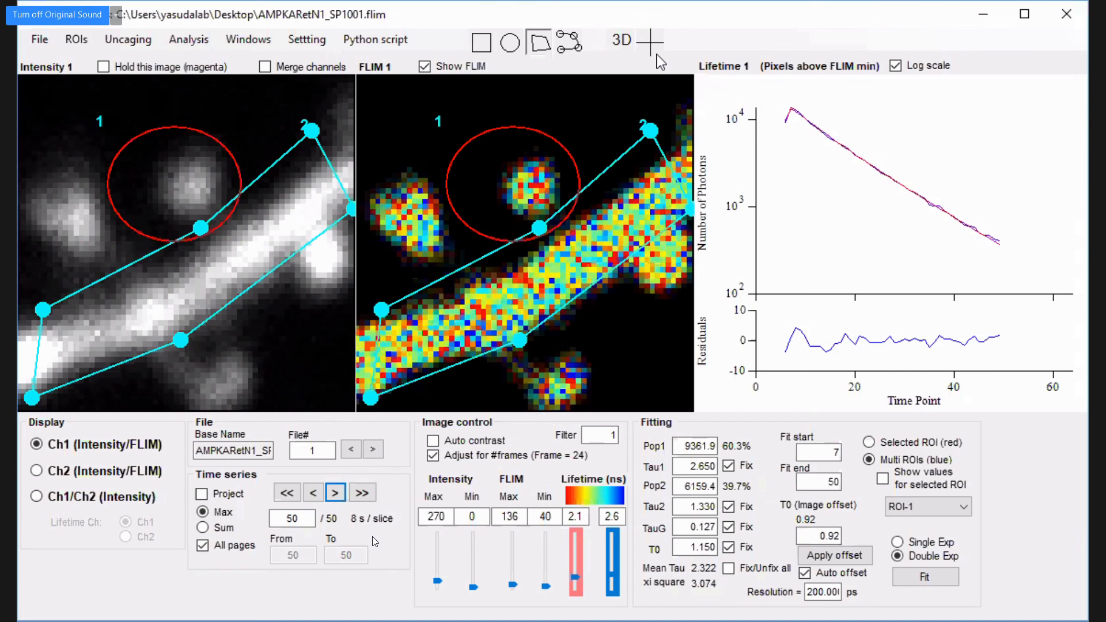
key(alt+Tab)
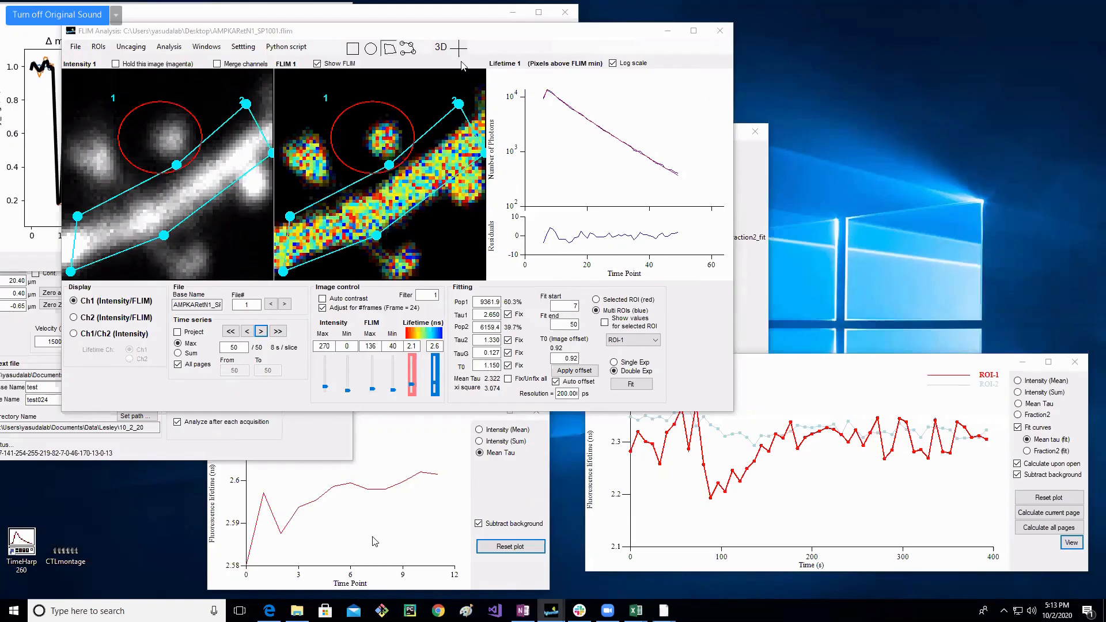
click(462, 62)
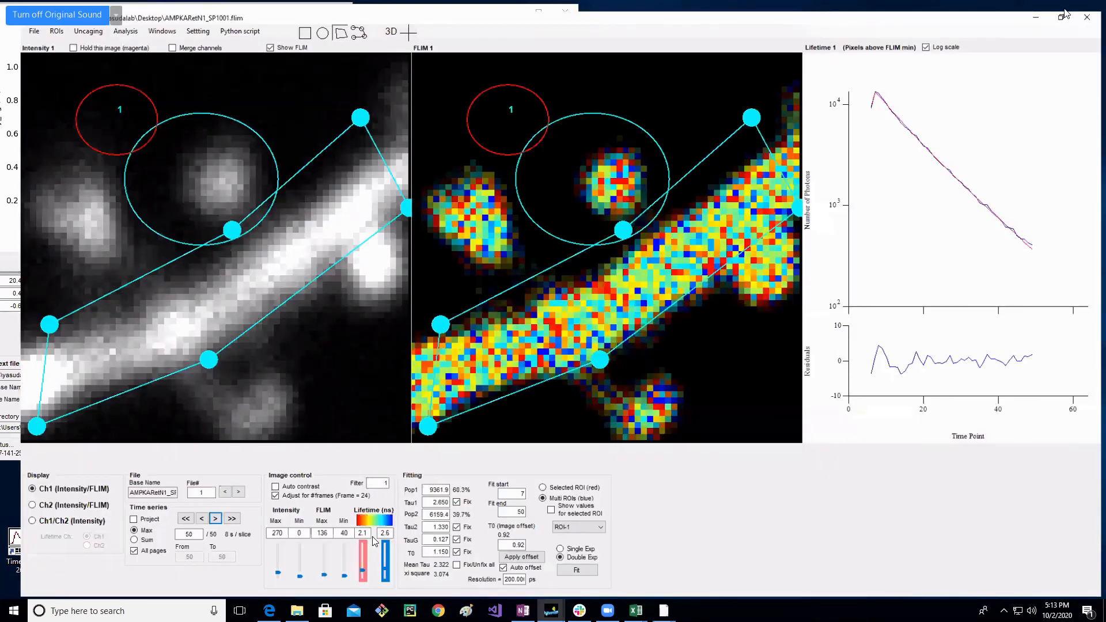
click(1066, 10)
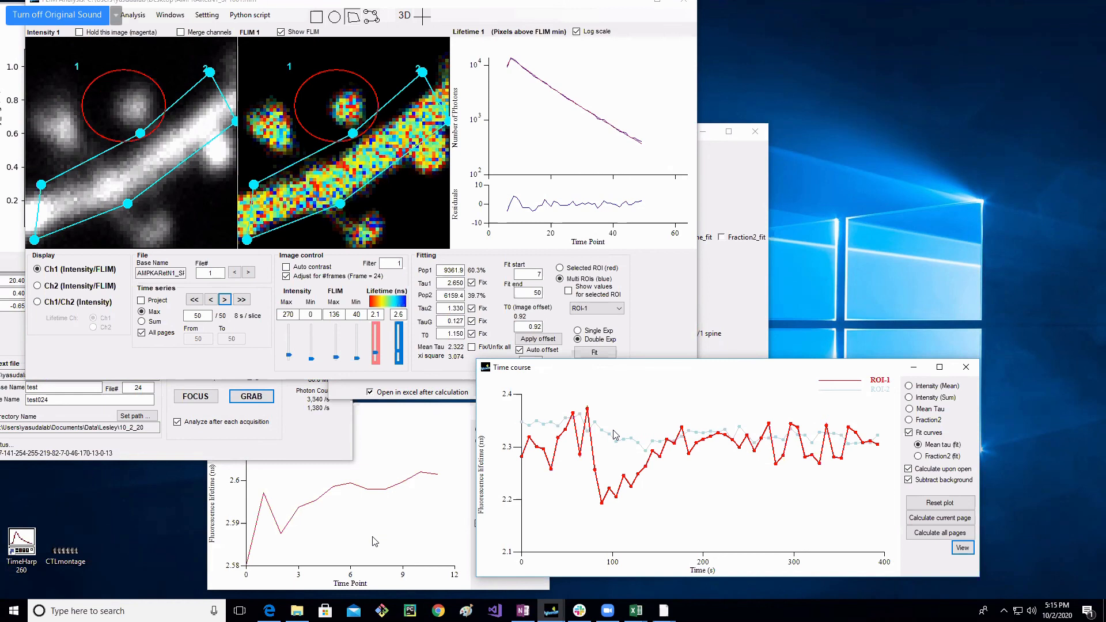
Step: Close the Average time courses window
click(756, 131)
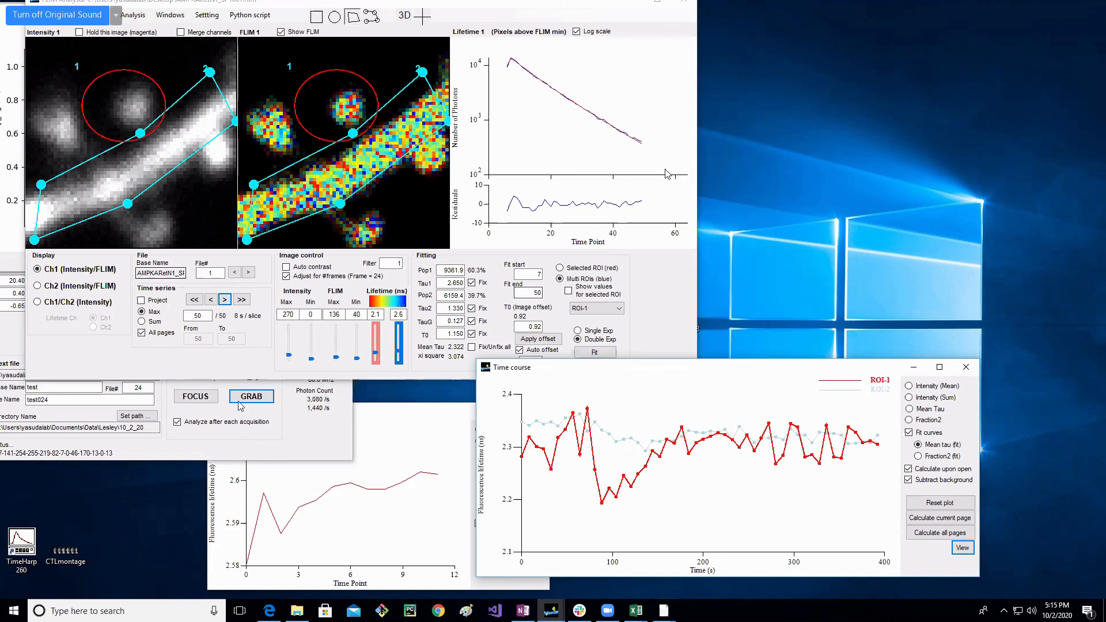